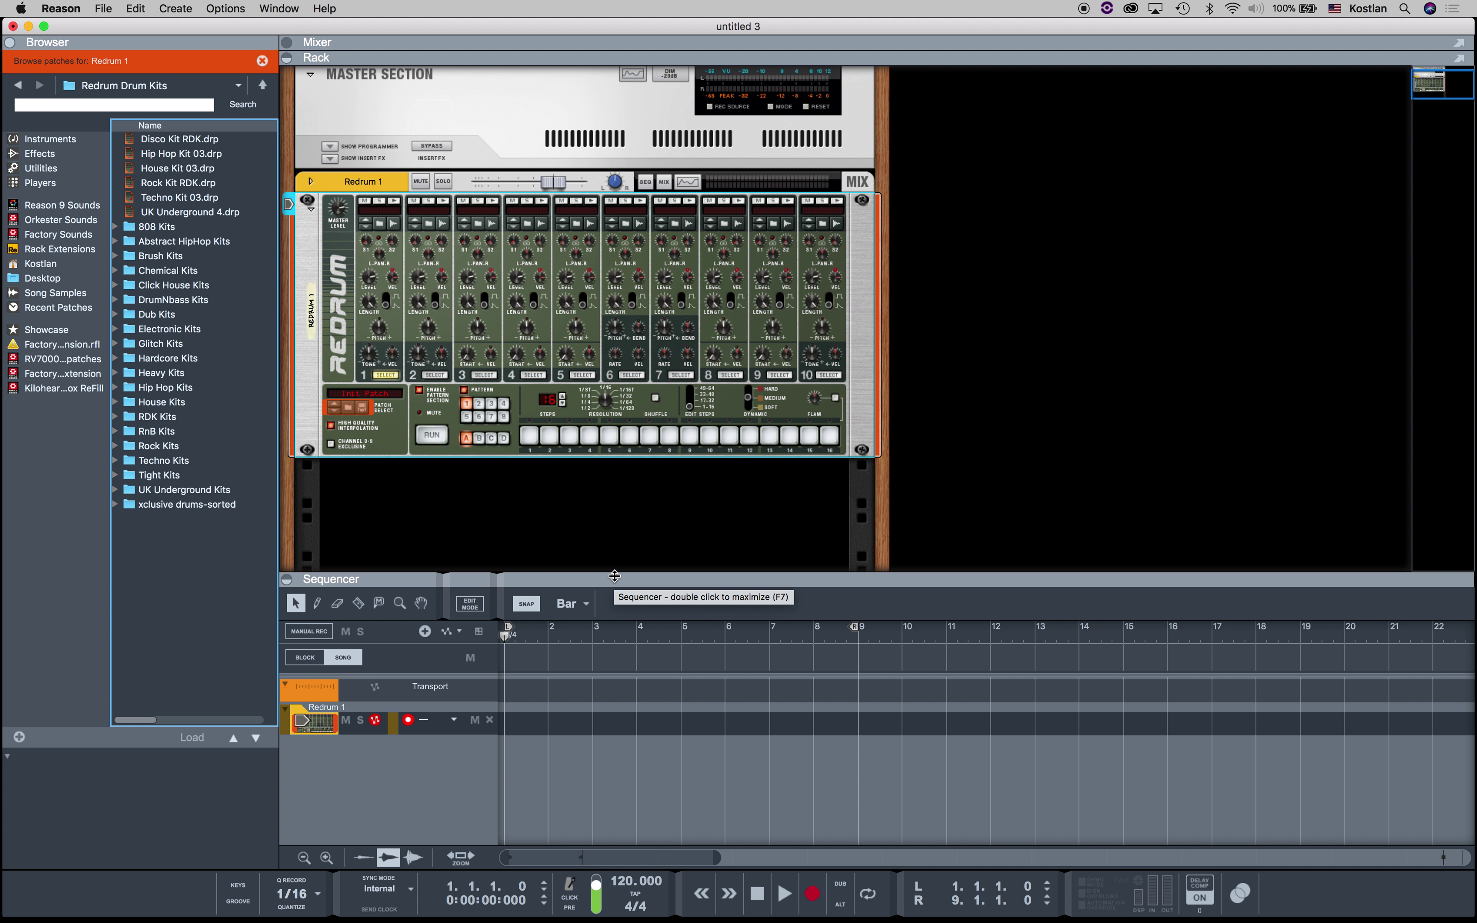
- Add a Dr. Octo Rex Loop Player from the instruments to the rack directly below the Redrum
left_click(79, 143)
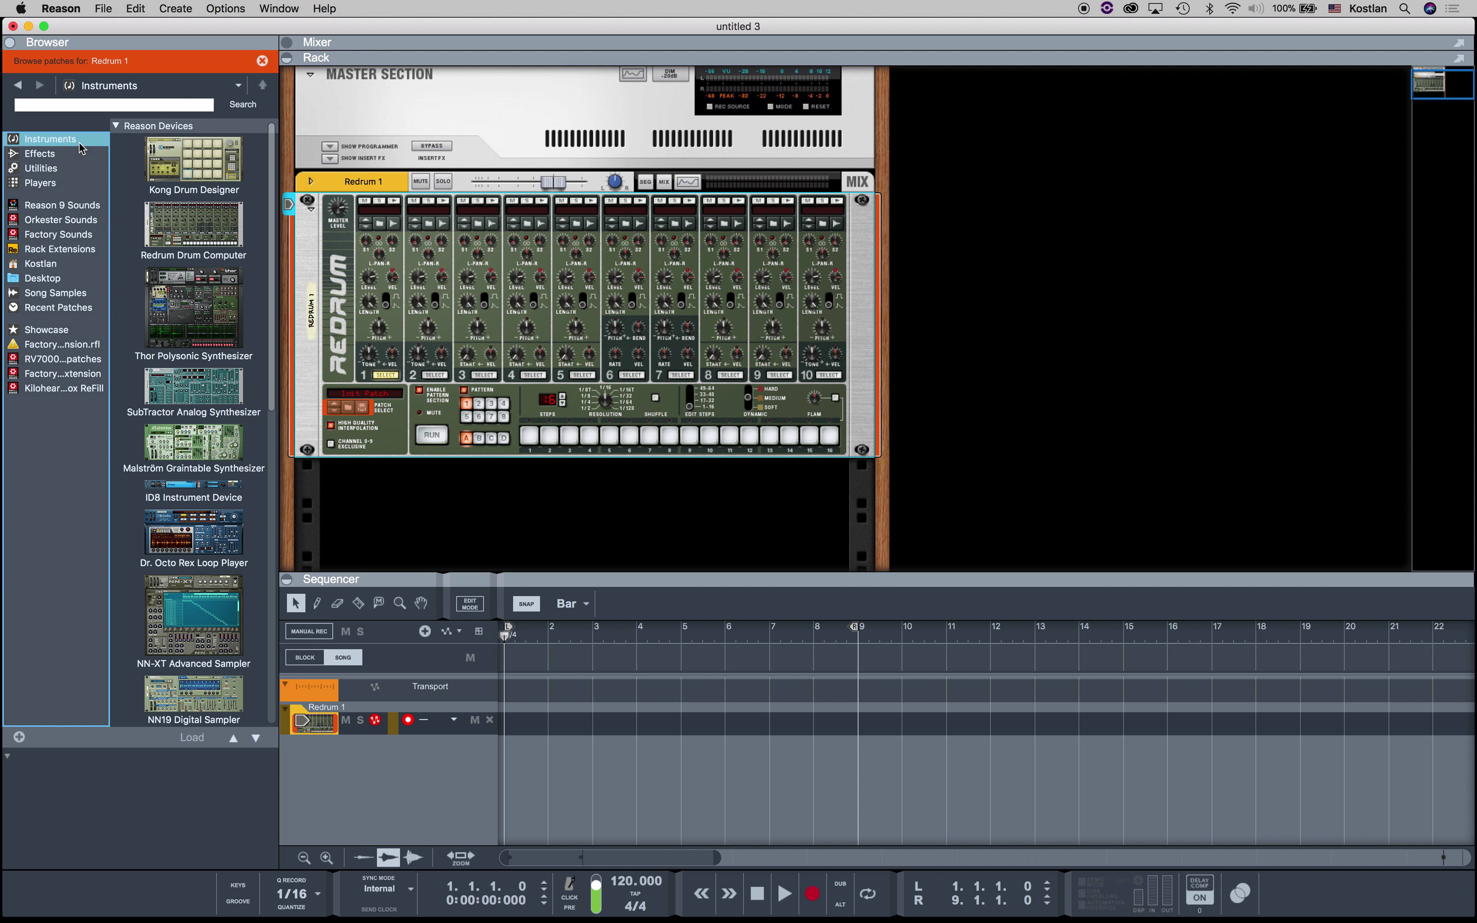
left_click(240, 537)
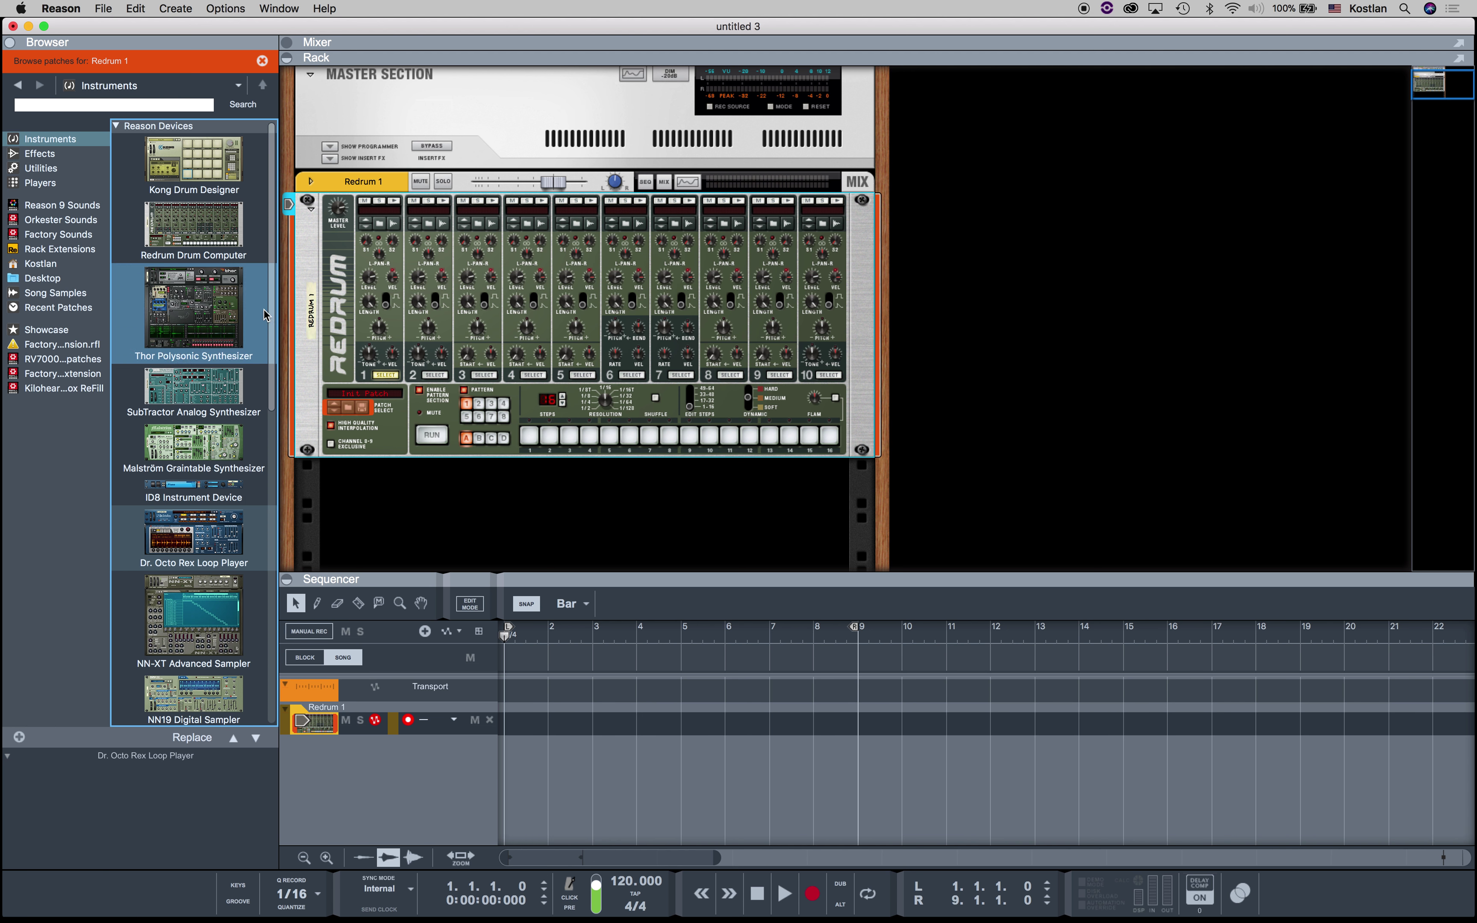
left_click(226, 226)
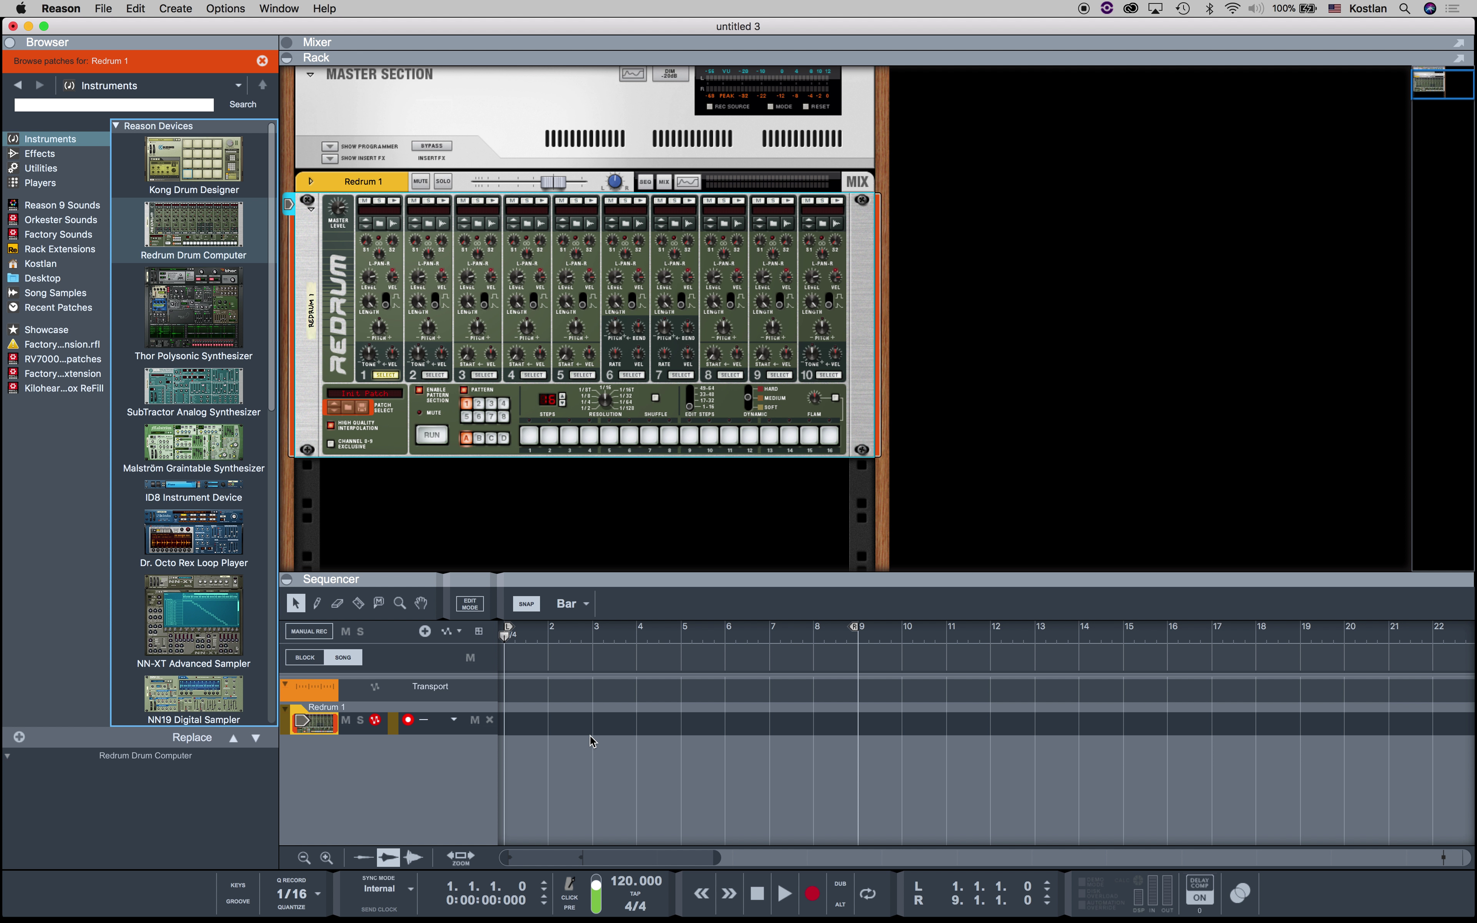
left_click(230, 545)
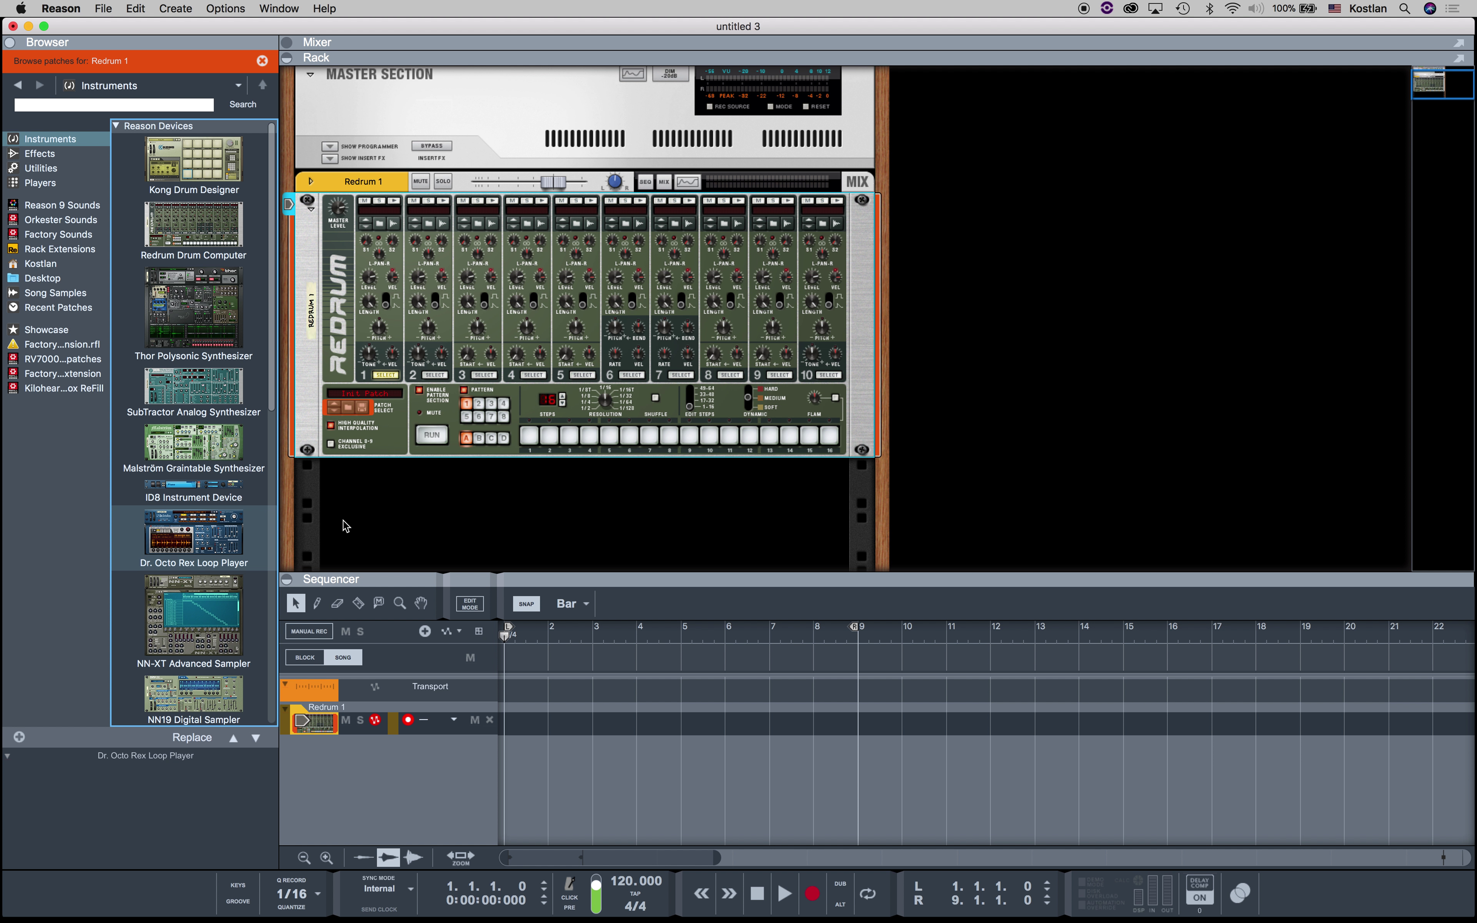
left_click_drag(227, 526, 497, 509)
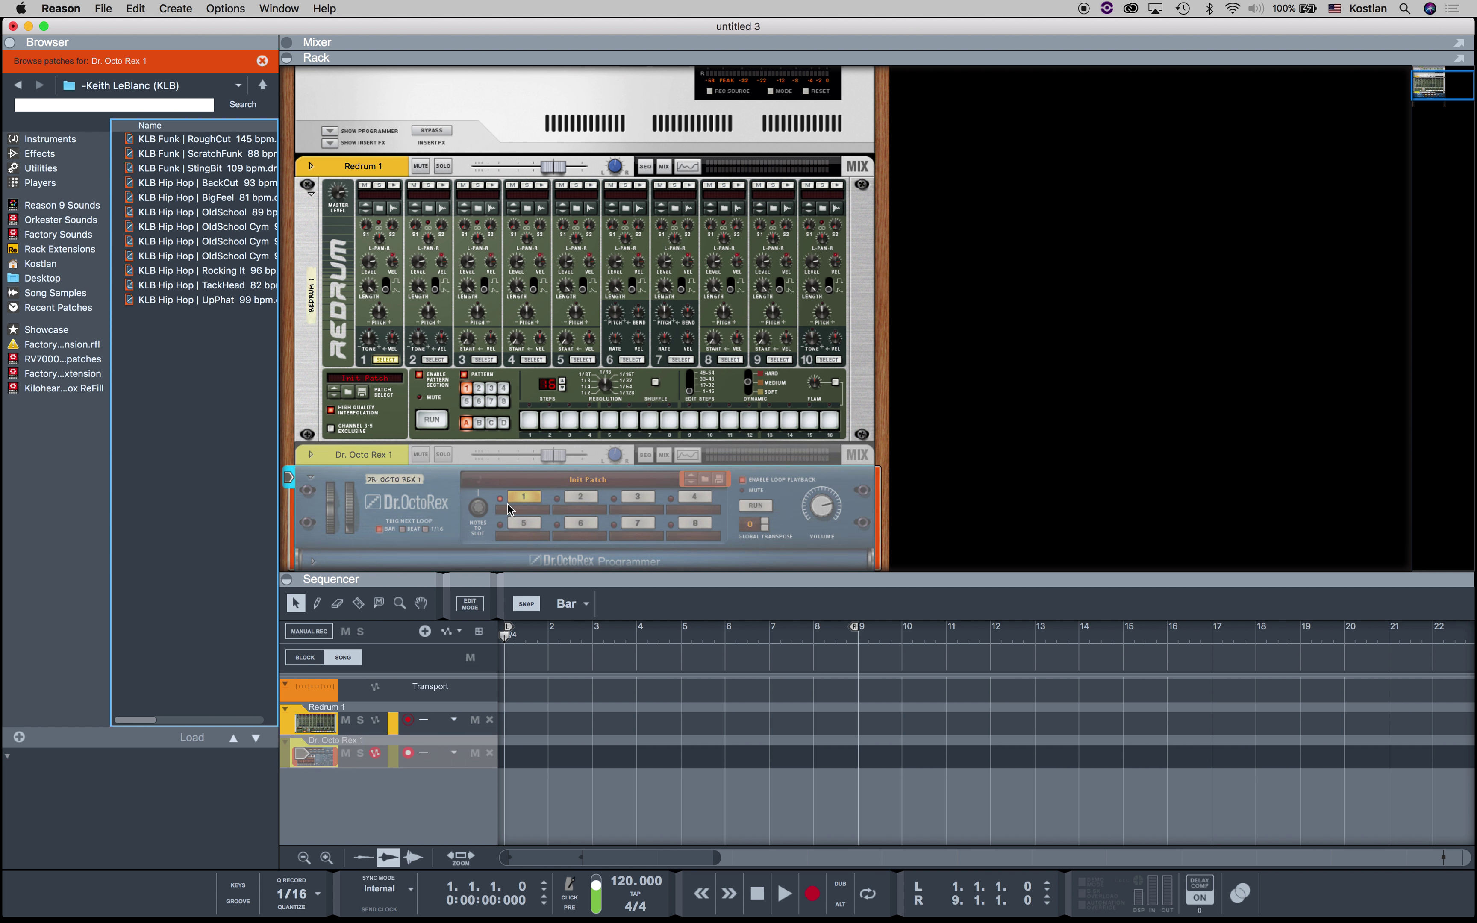
left_click_drag(534, 573, 534, 630)
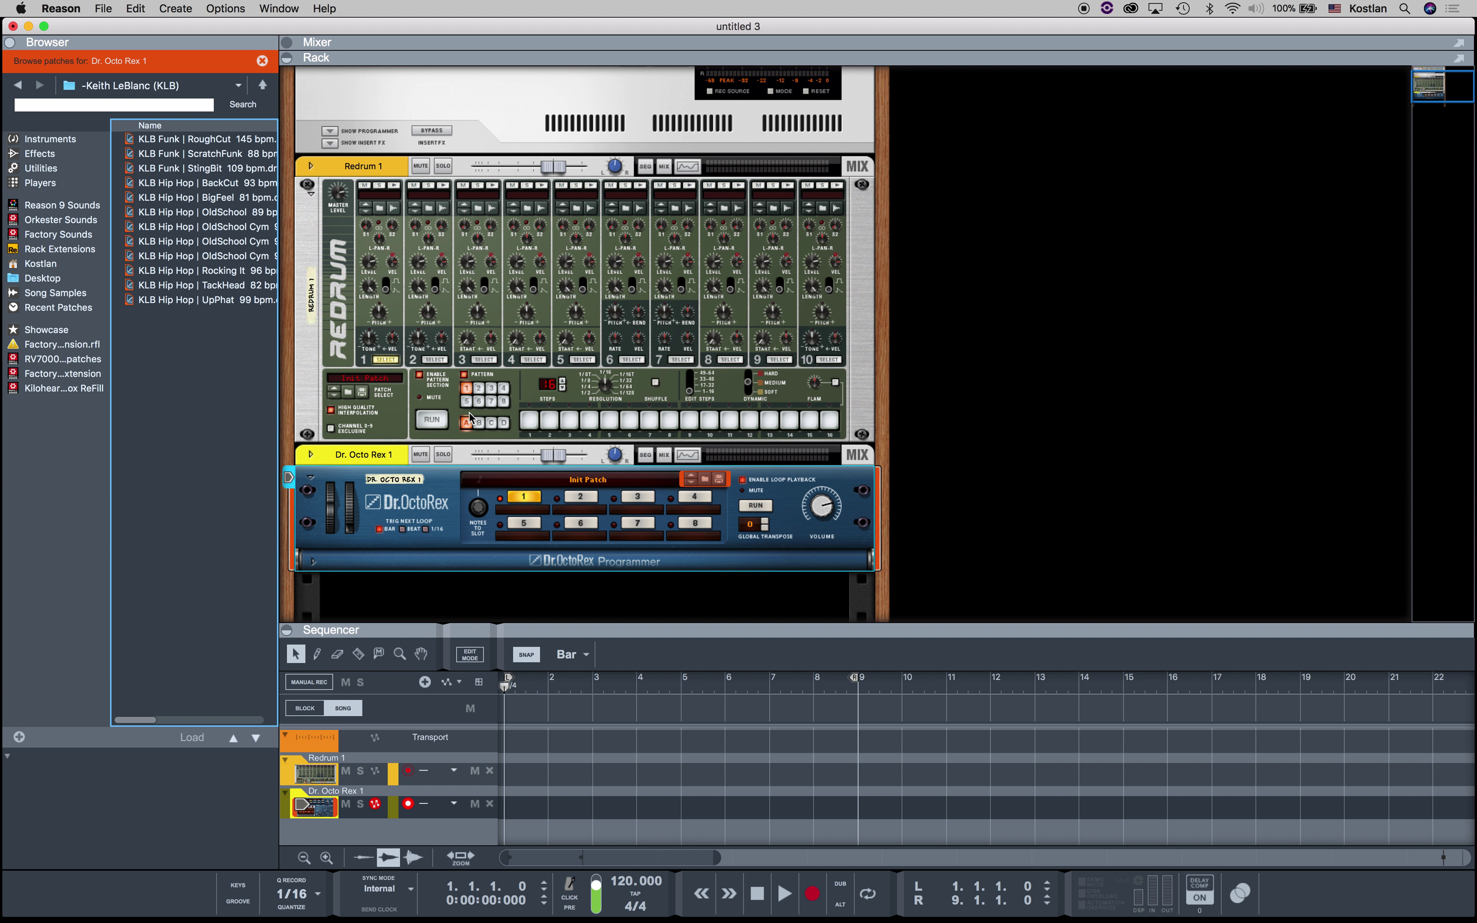
- Switch Redrum through patterns 2, 3 and 4 and banks B, C and D, ending on pattern 1 of bank A
left_click(482, 394)
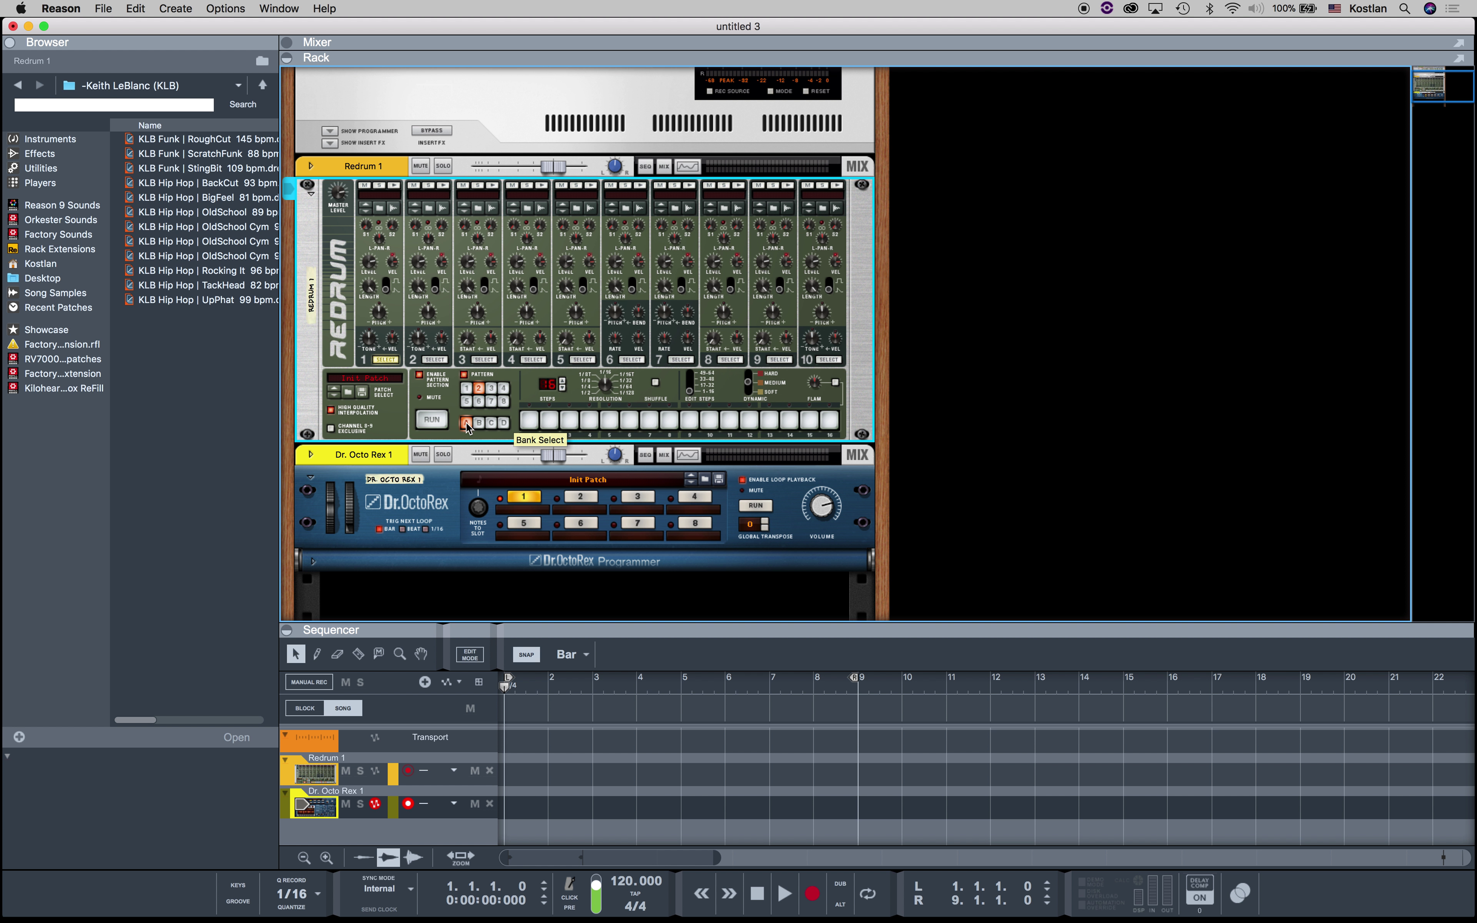
left_click(490, 388)
left_click(503, 387)
left_click(482, 424)
left_click(466, 388)
left_click(491, 422)
left_click(503, 422)
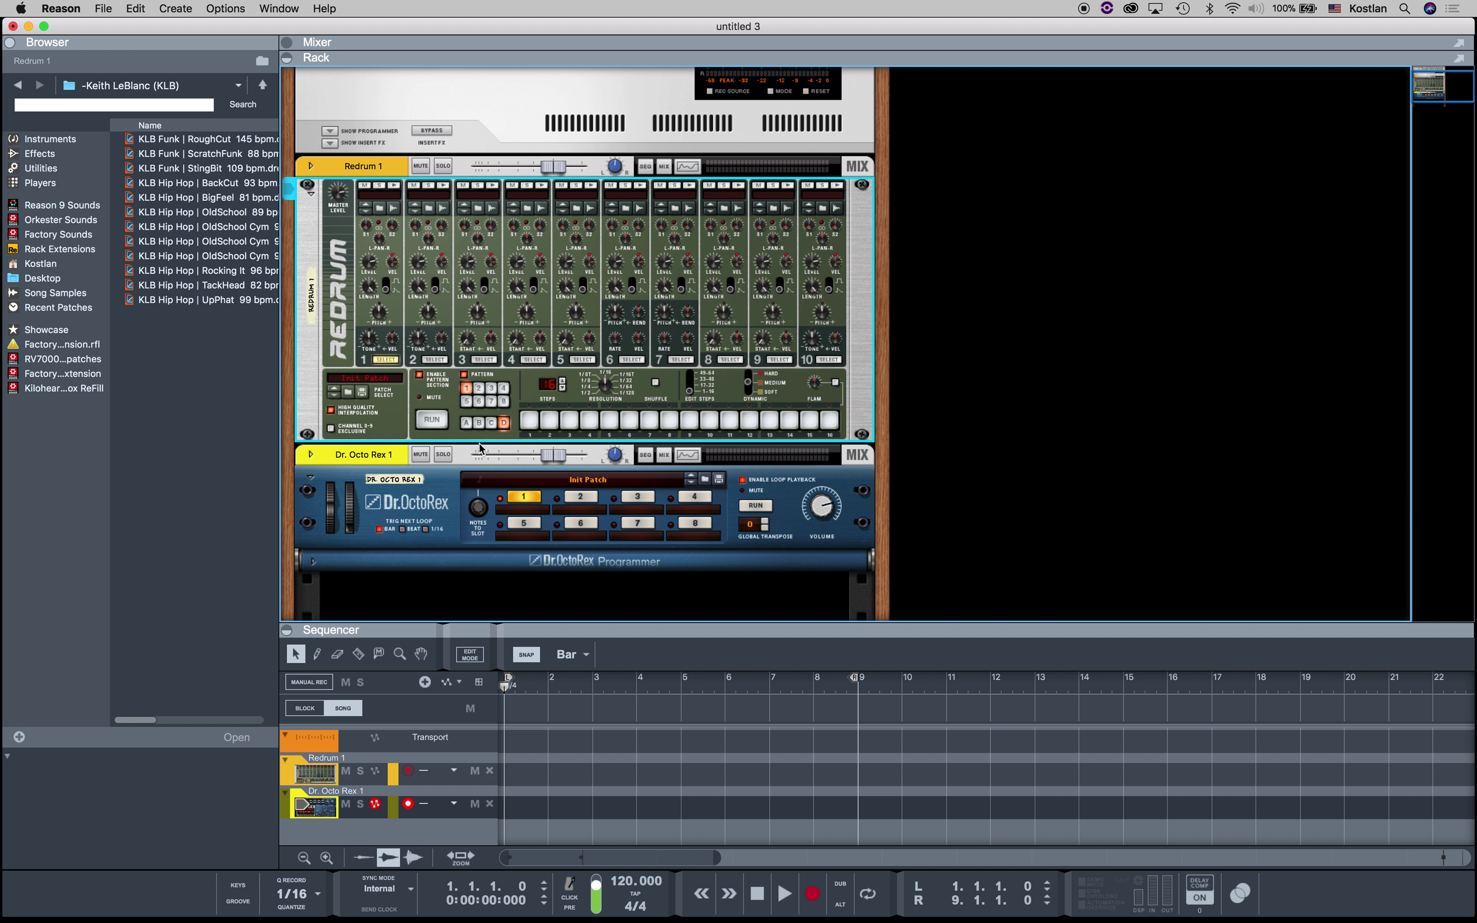
left_click(466, 423)
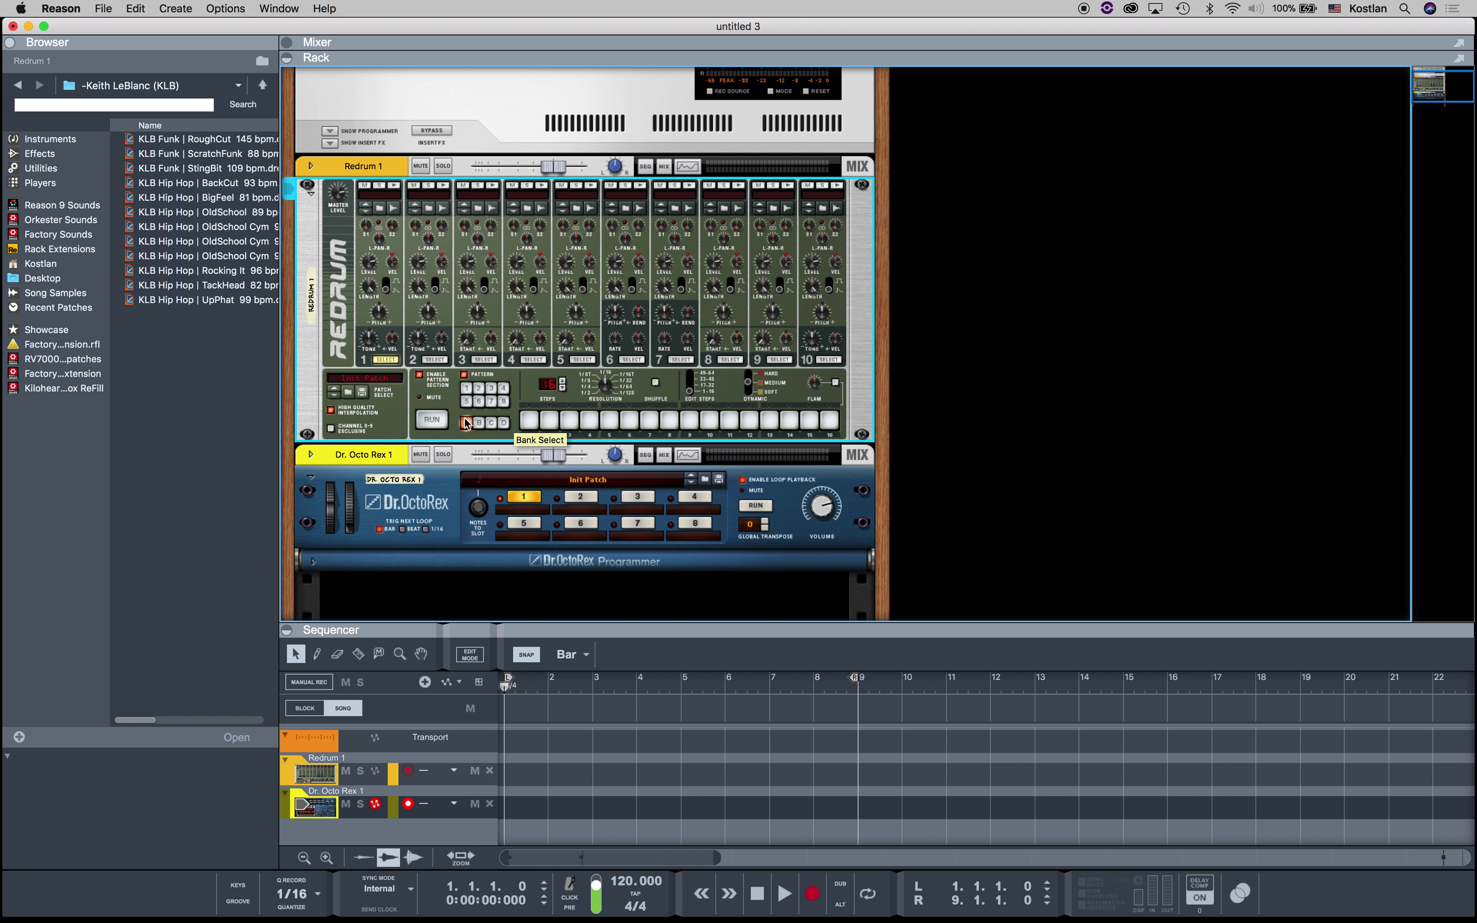
left_click(468, 389)
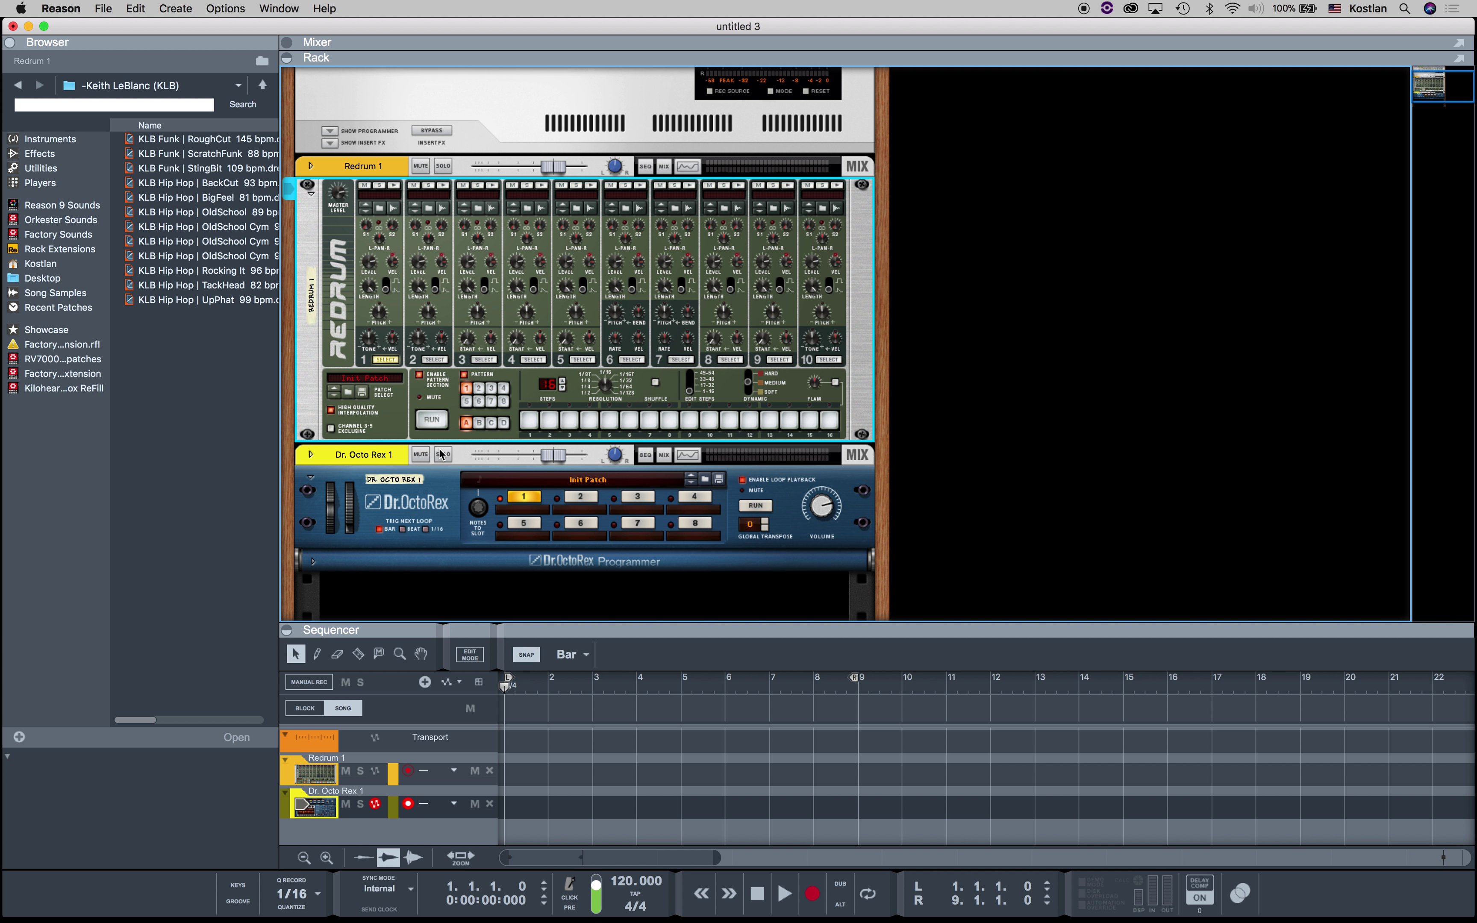
- Delete the Dr. Octo Rex device and its mix channel from the rack, leaving only the Redrum
left_click(403, 458)
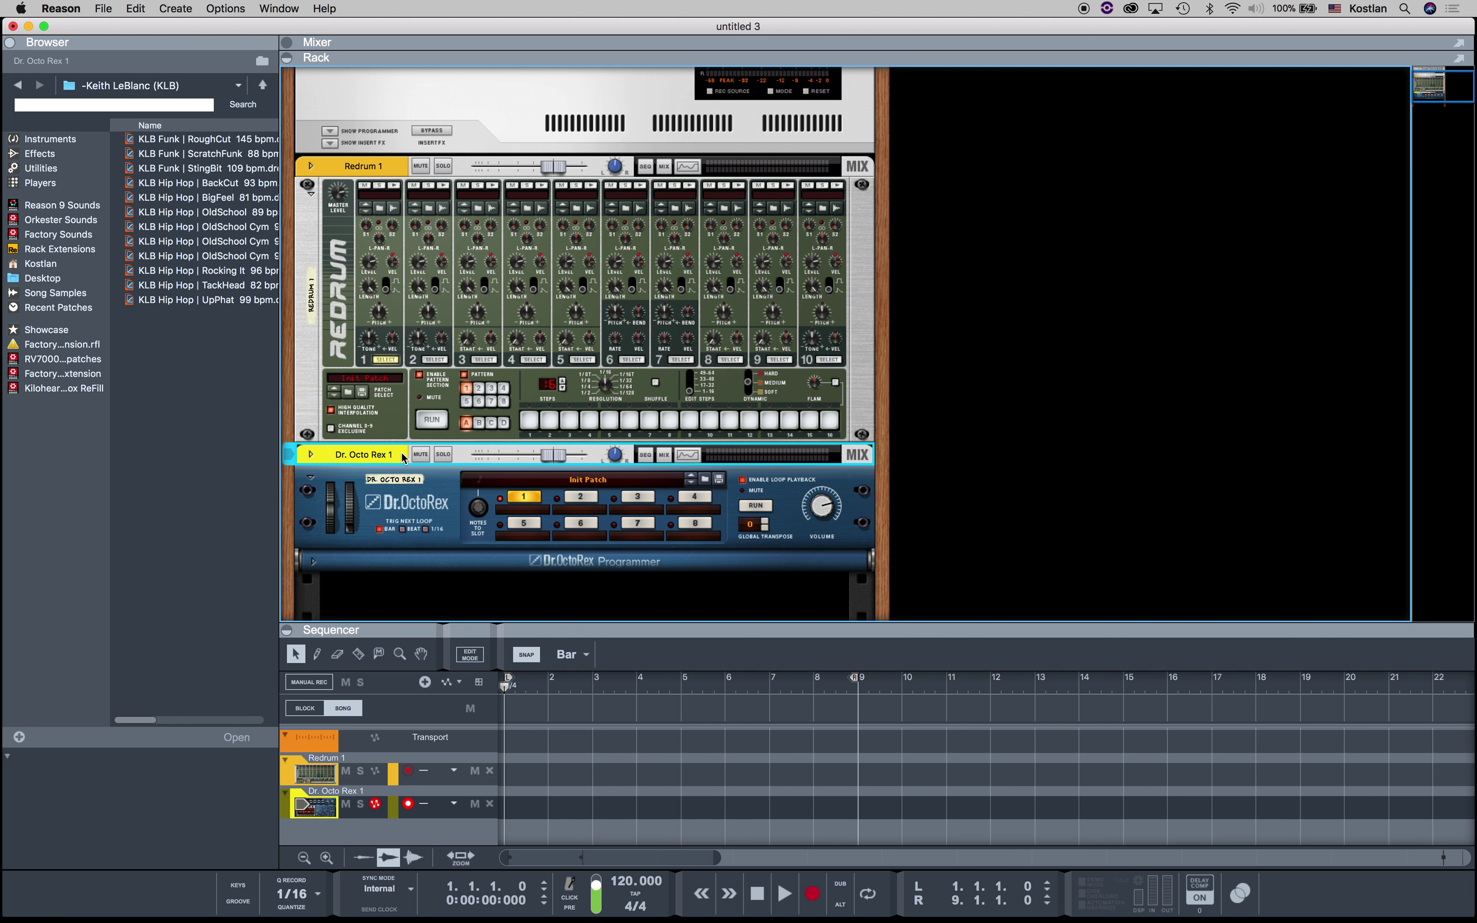
key("Delete")
left_click(858, 312)
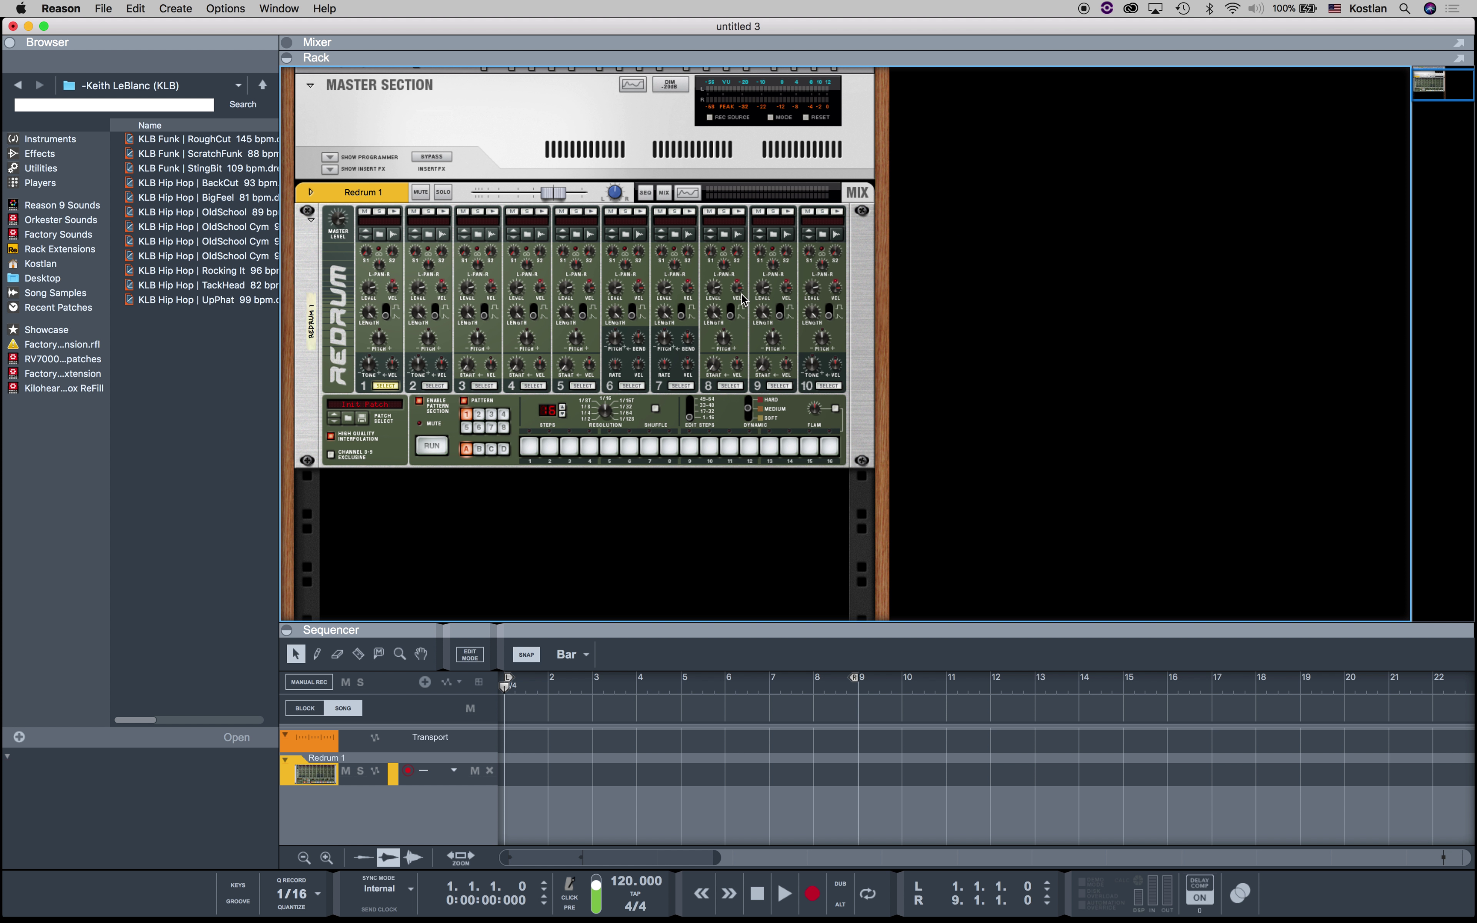
- Browse patches for the Redrum and open the Hip Hop Kits folder inside Redrum Drum Kits
mouse_move(742, 298)
left_click(348, 425)
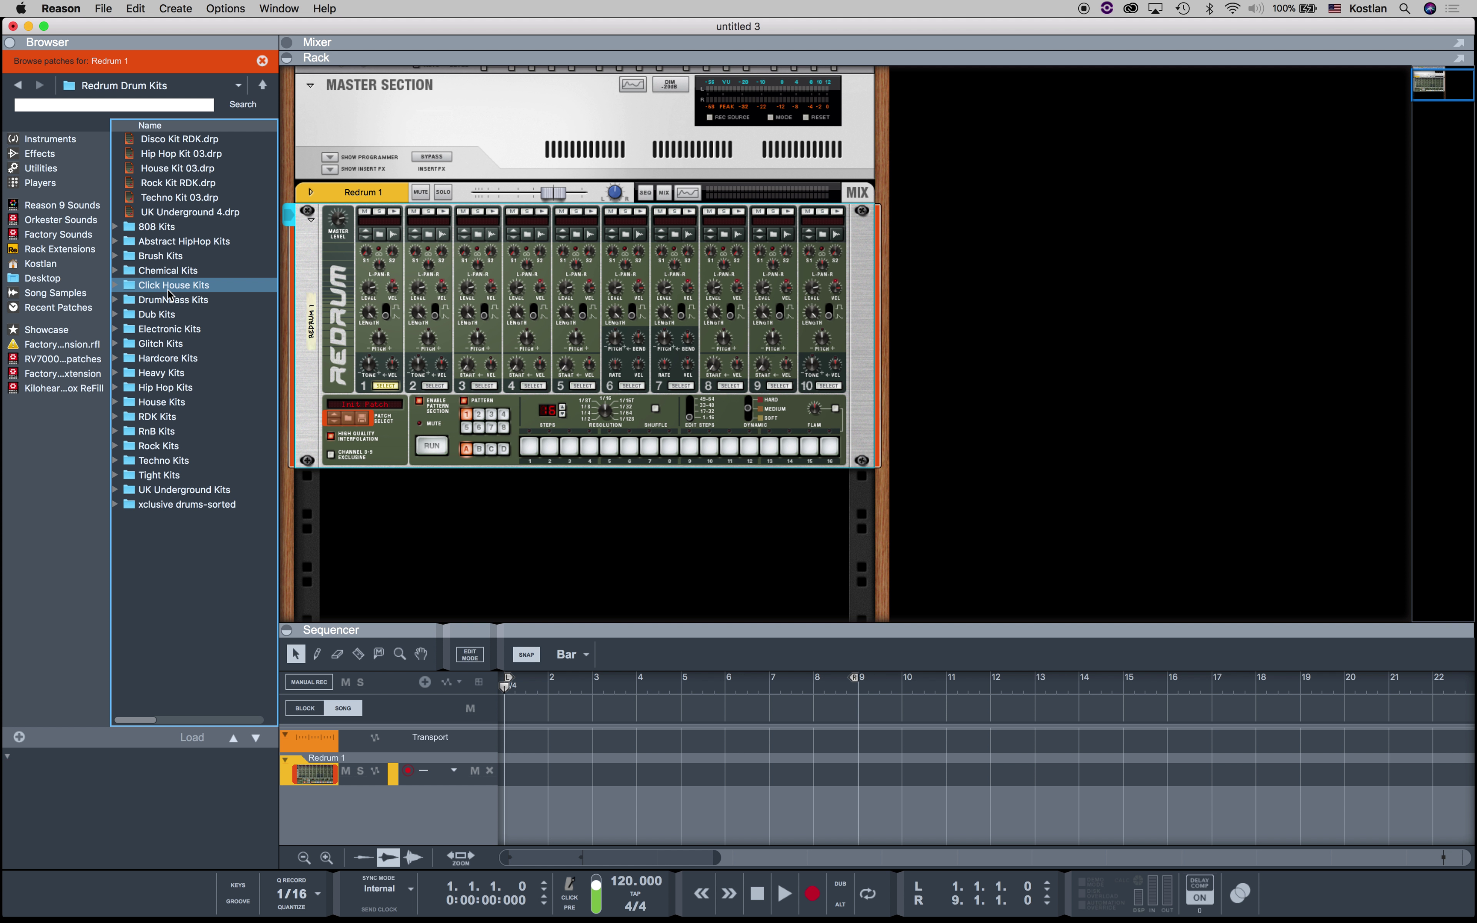
double_click(173, 394)
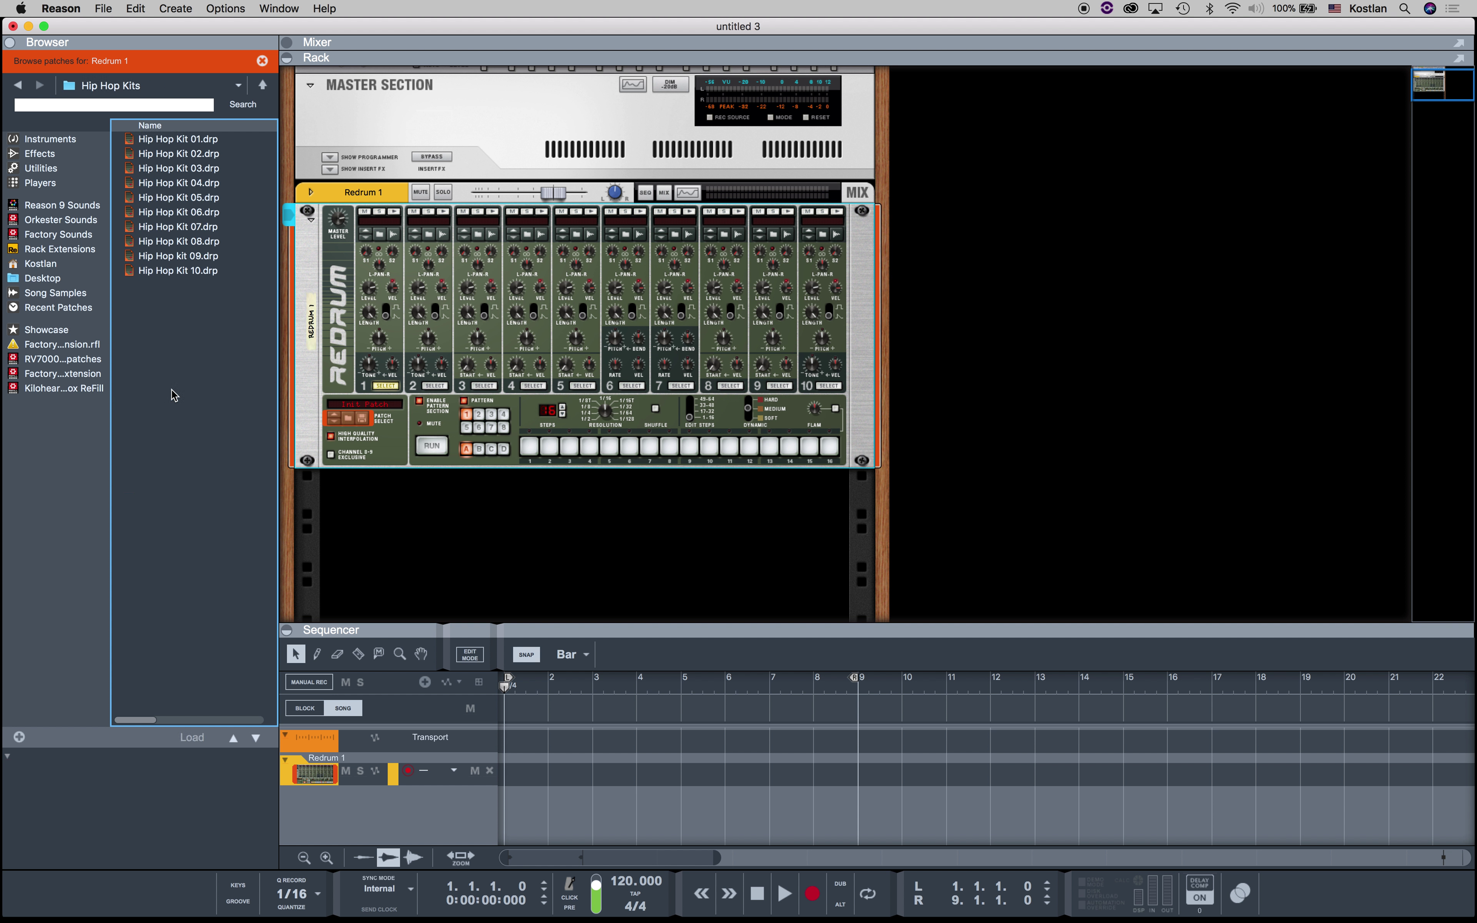
- Load the Hip Hop Kit 01.drp patch from the Hip Hop Kits folder into the Redrum
key("Down")
key("Down")
key("Down")
key("Down")
key("Down")
key("Down")
key("Down")
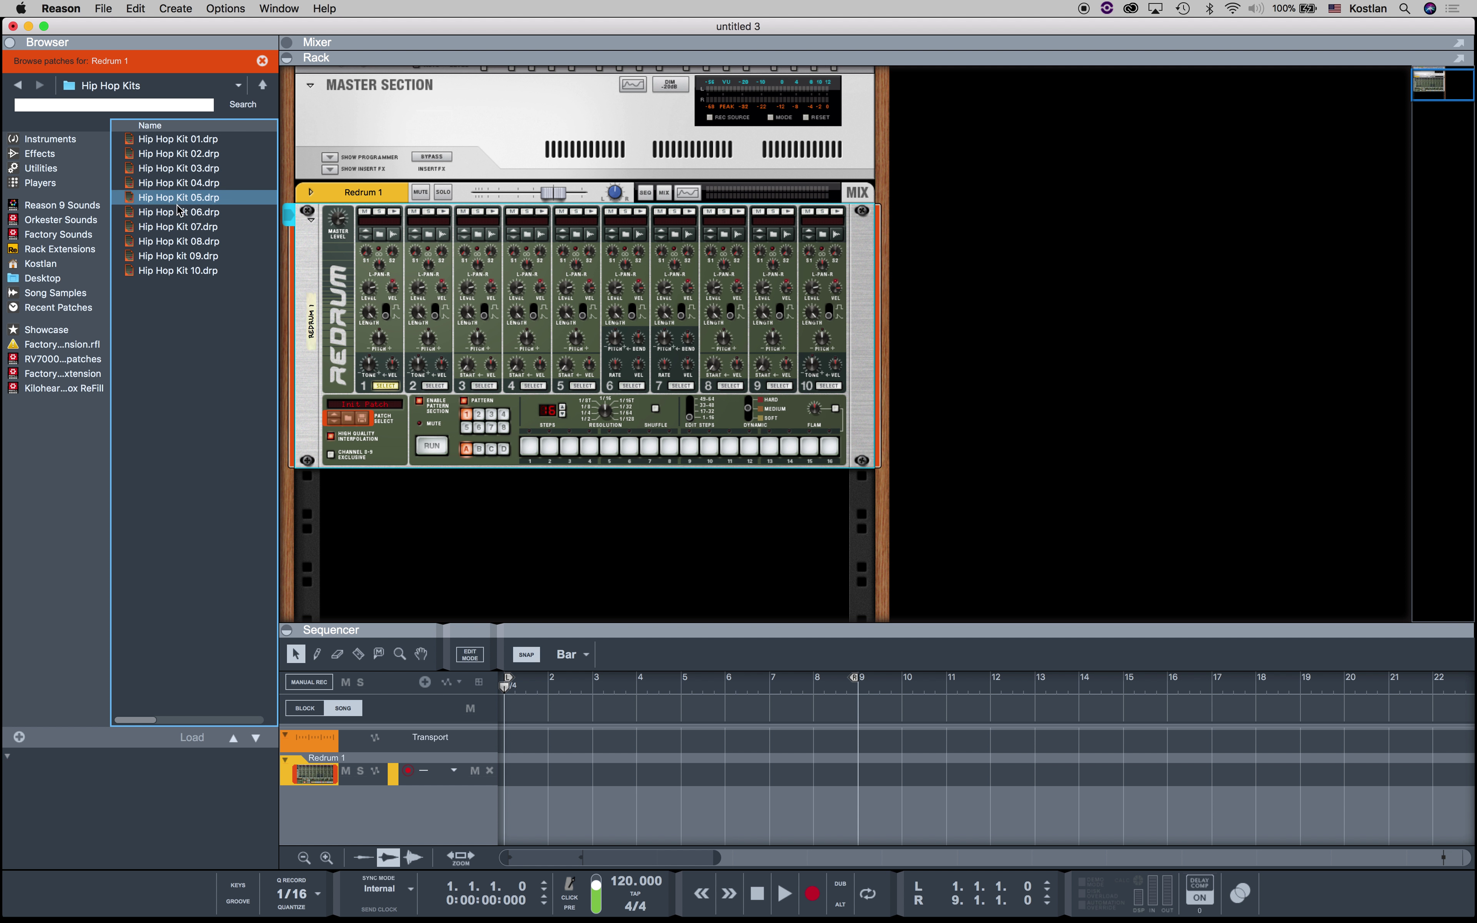
key("Up")
key("Up")
key("Up")
key("Up")
key("Up")
key("Up")
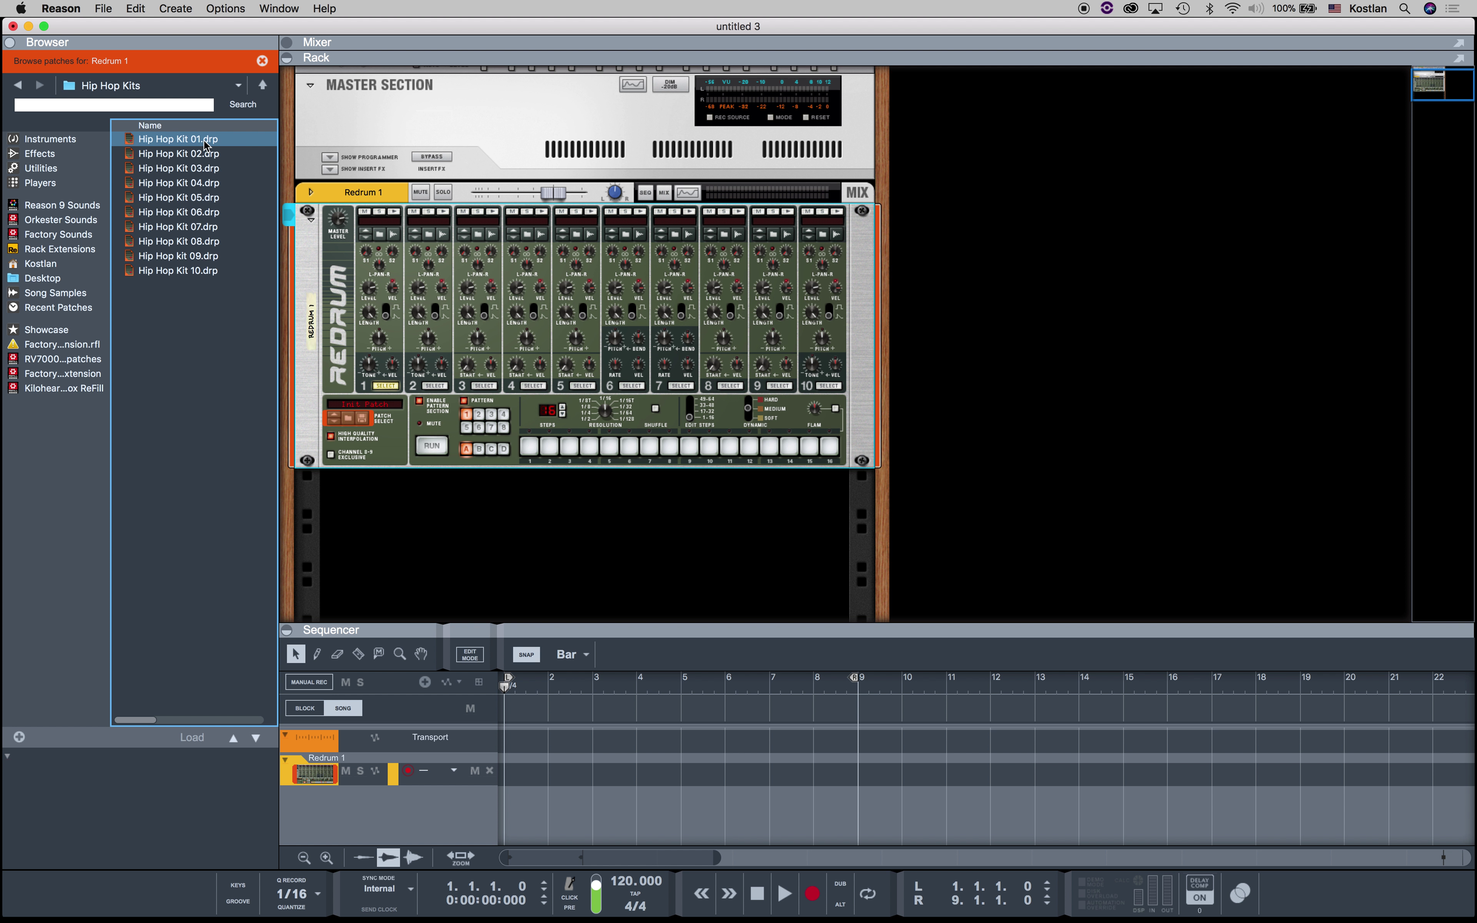
left_click(192, 141)
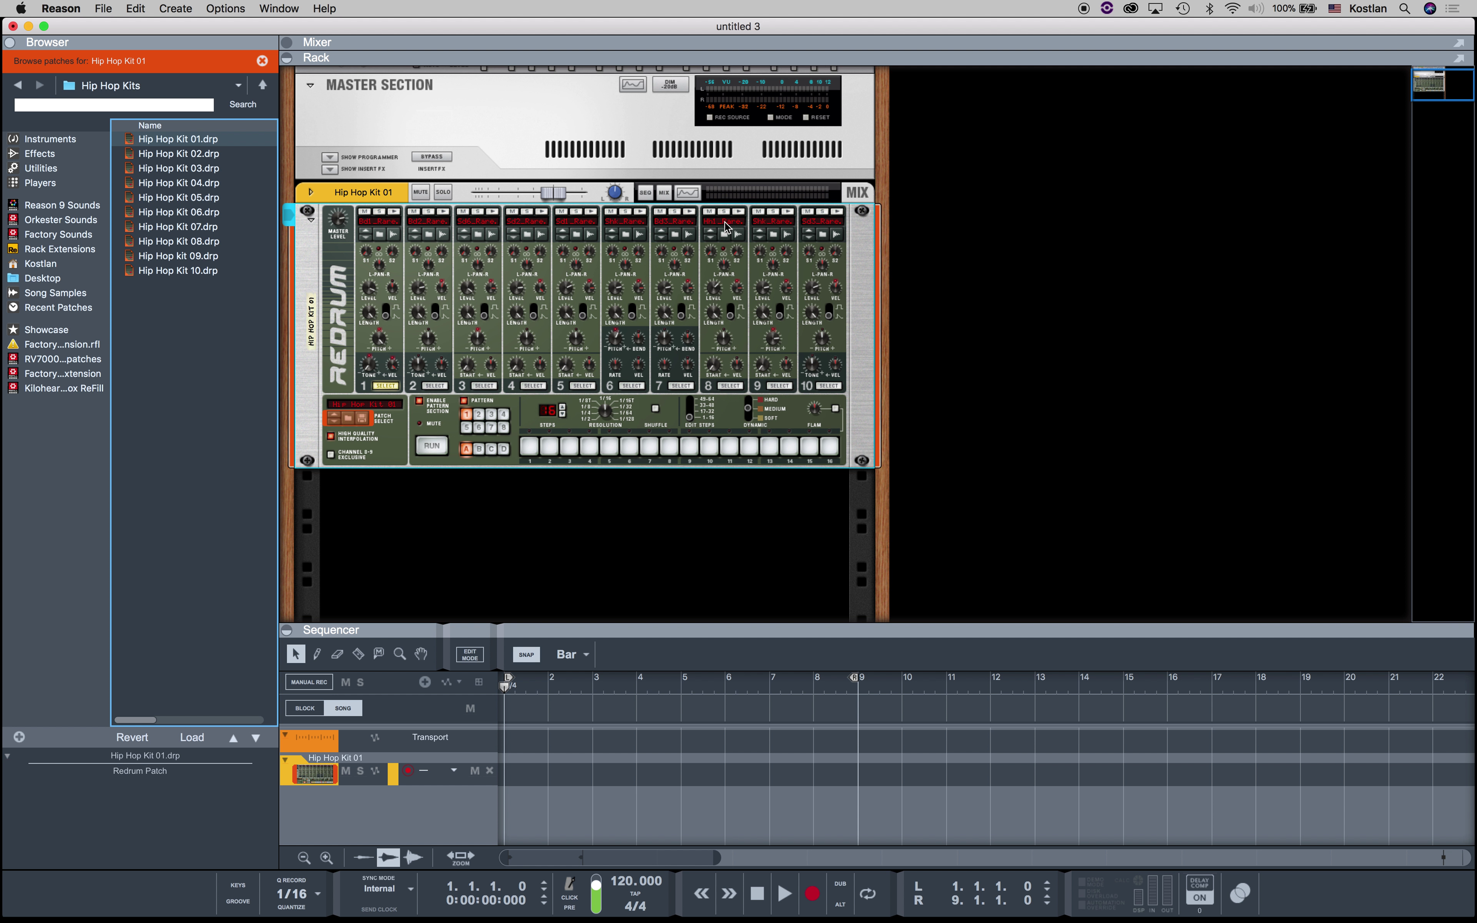
left_click(201, 139)
- Audition the drum sounds of Hip Hop Kit 01 by triggering Redrum's channels up to channel 10
left_click(492, 215)
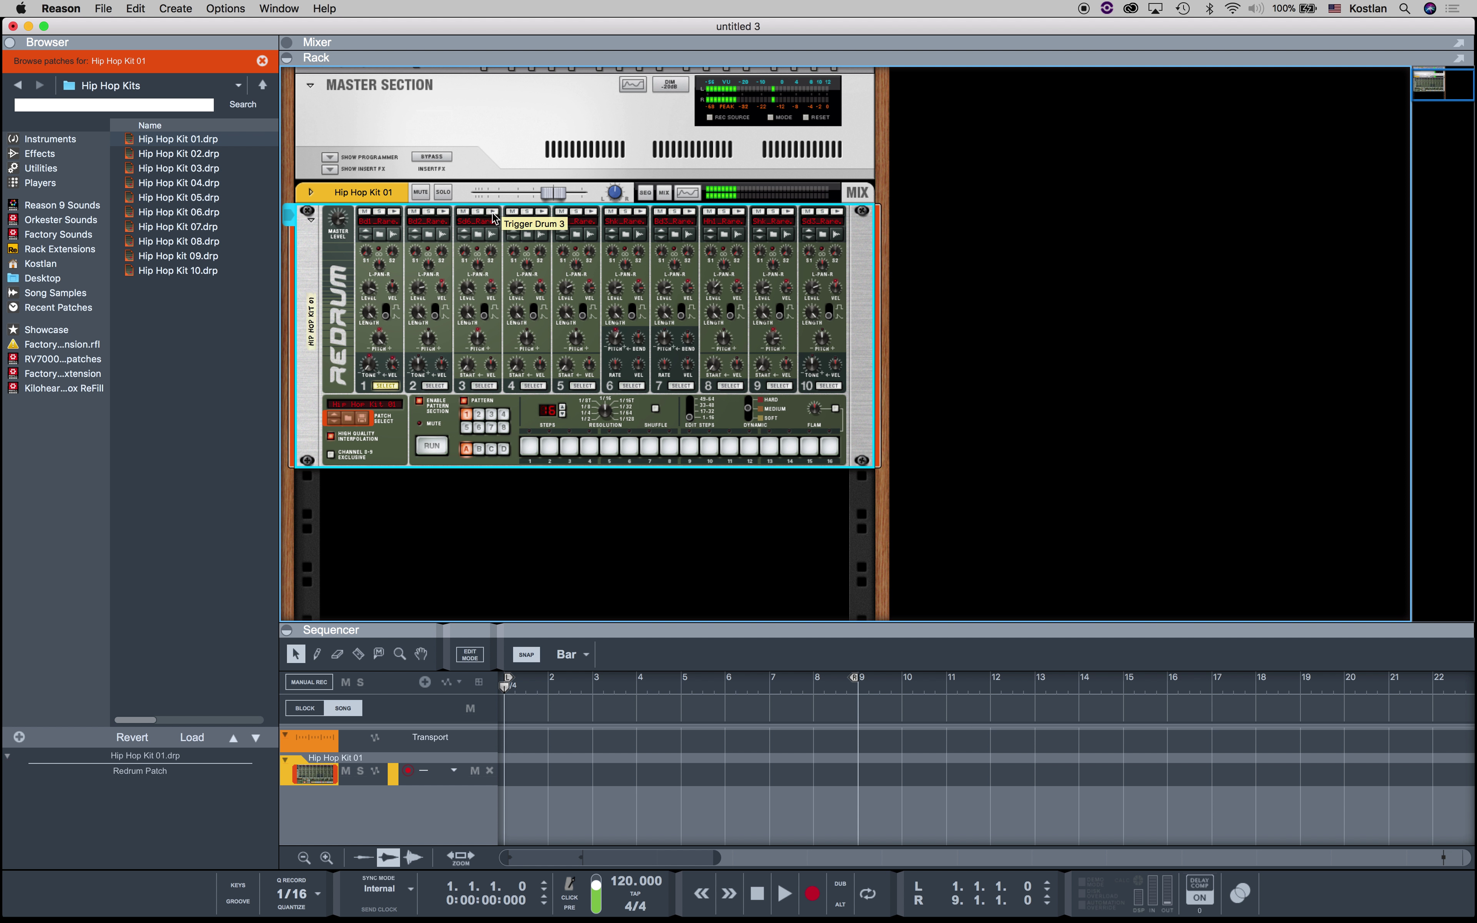
left_click(443, 213)
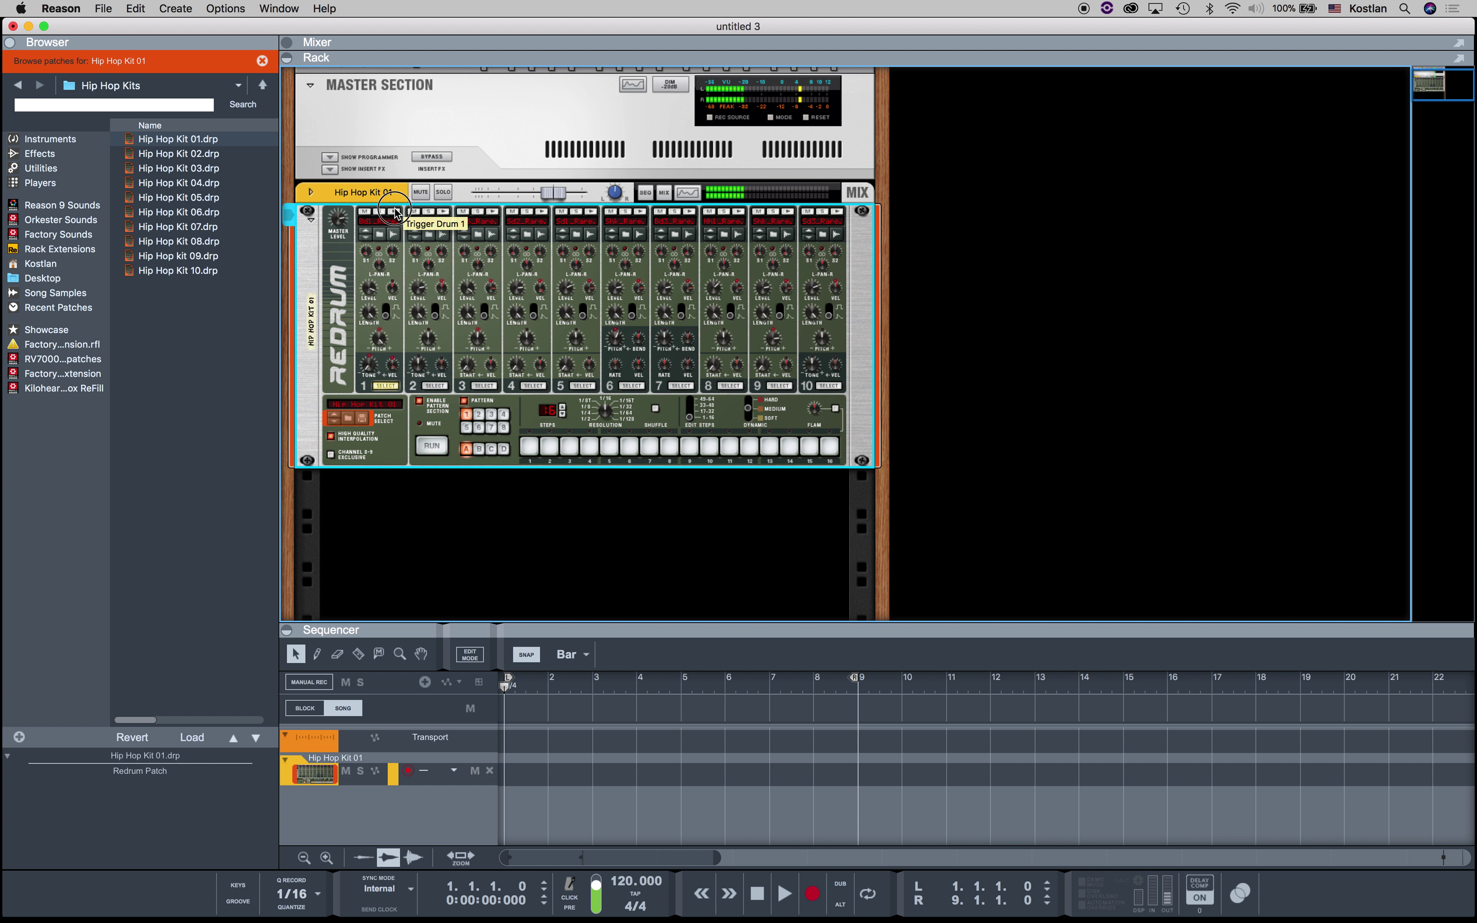
left_click(542, 212)
left_click(542, 212)
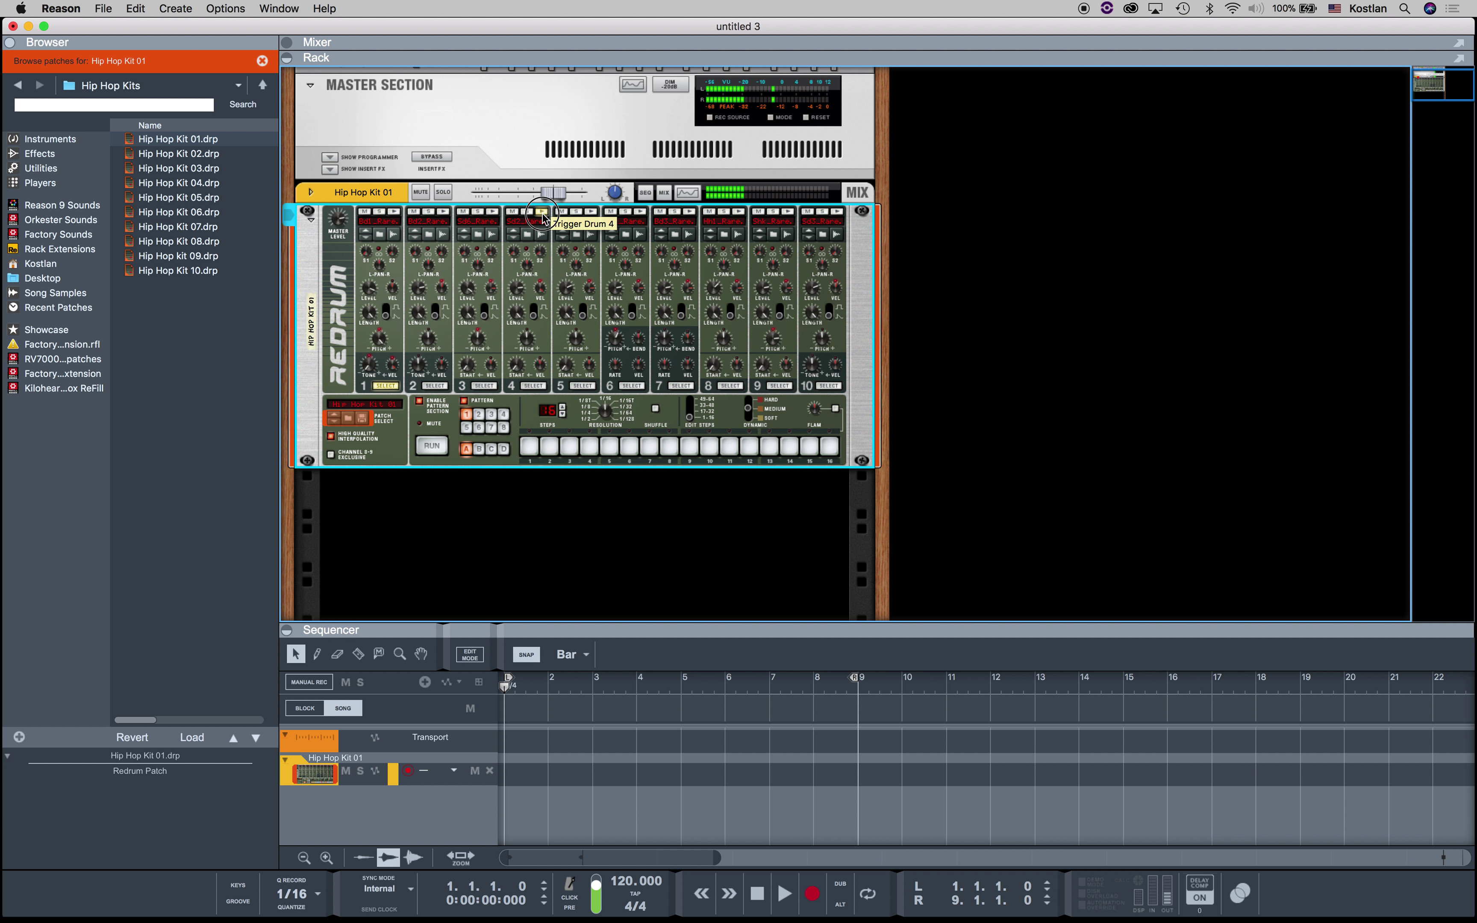
left_click(591, 212)
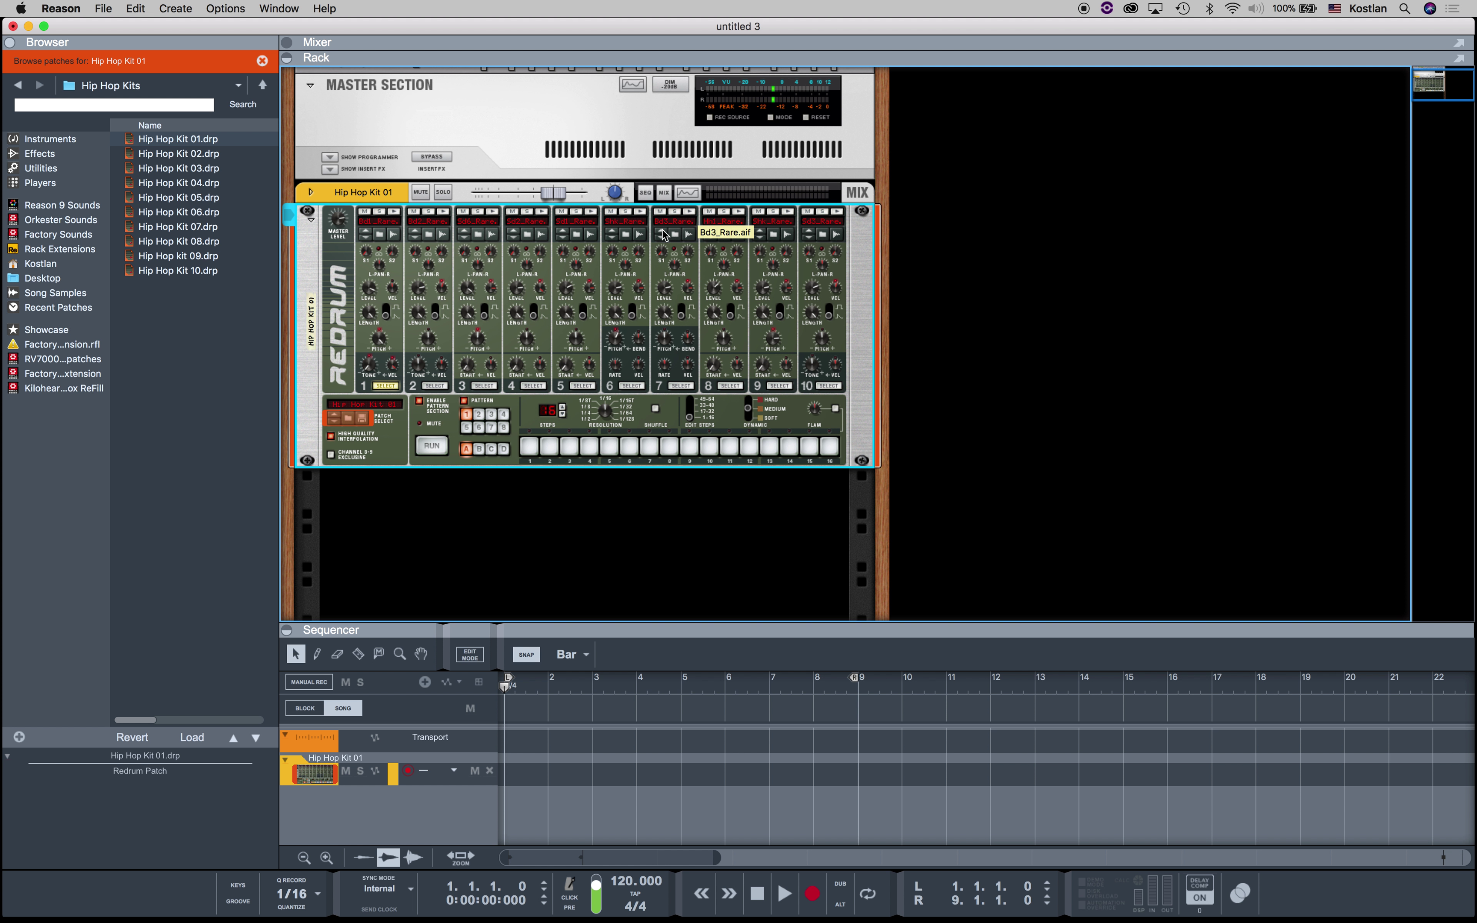
left_click(690, 211)
left_click(690, 211)
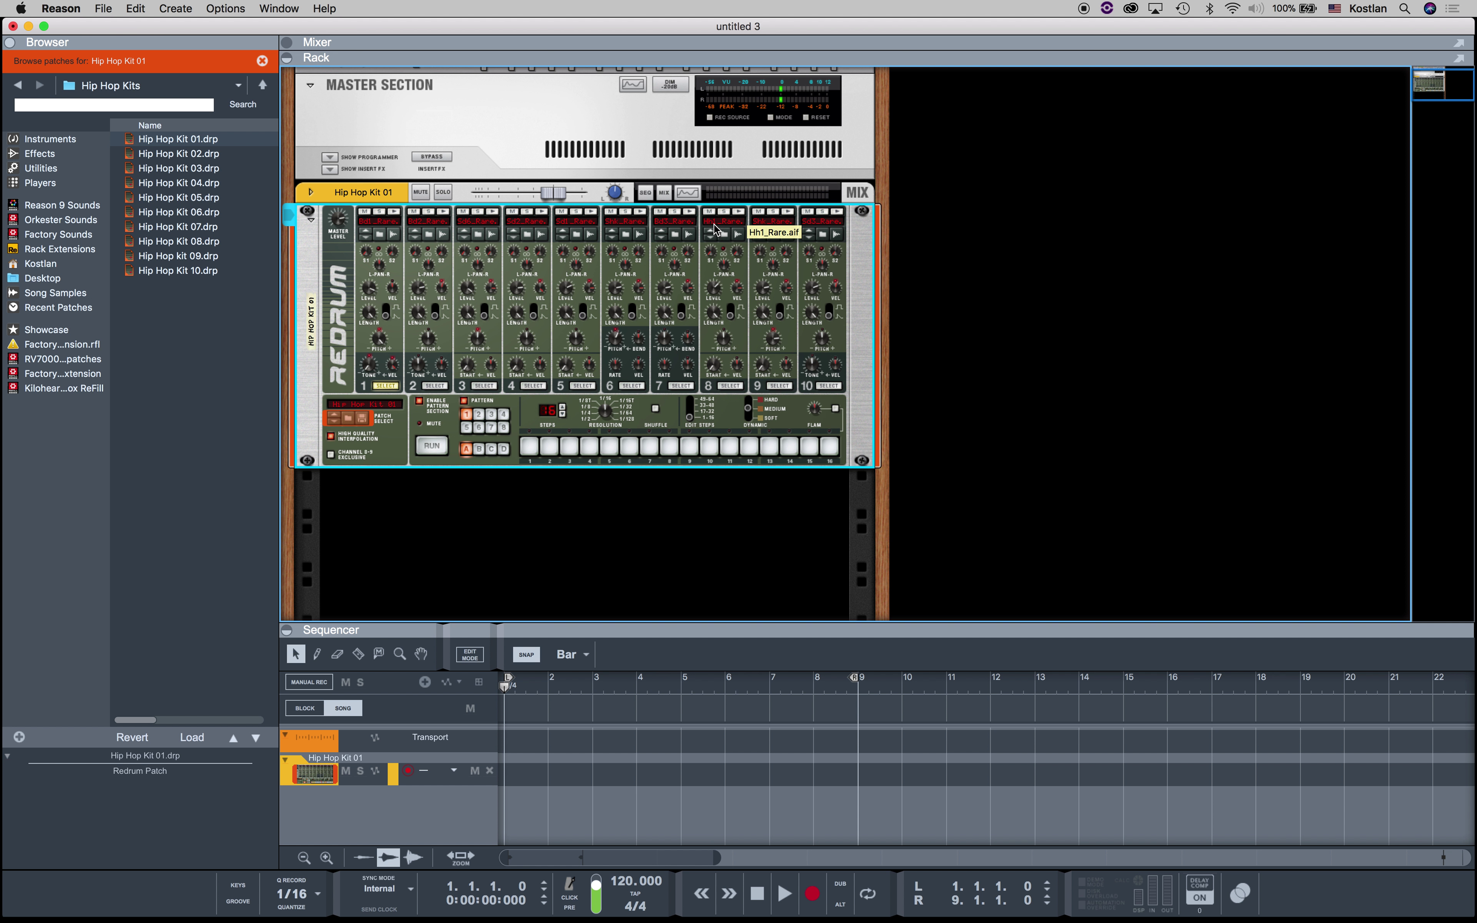
left_click(740, 211)
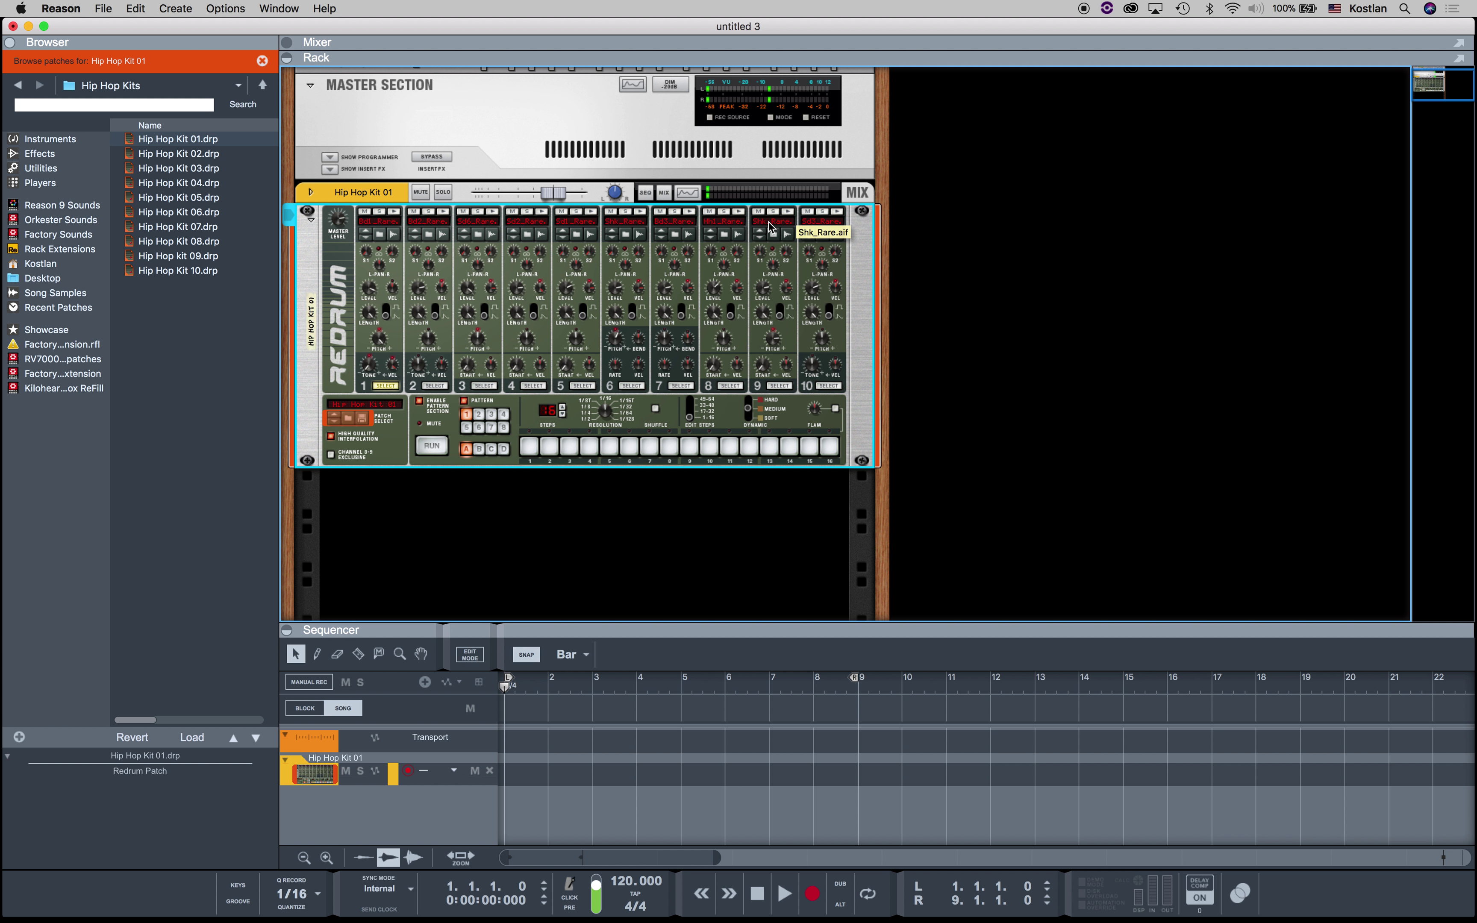
left_click(795, 214)
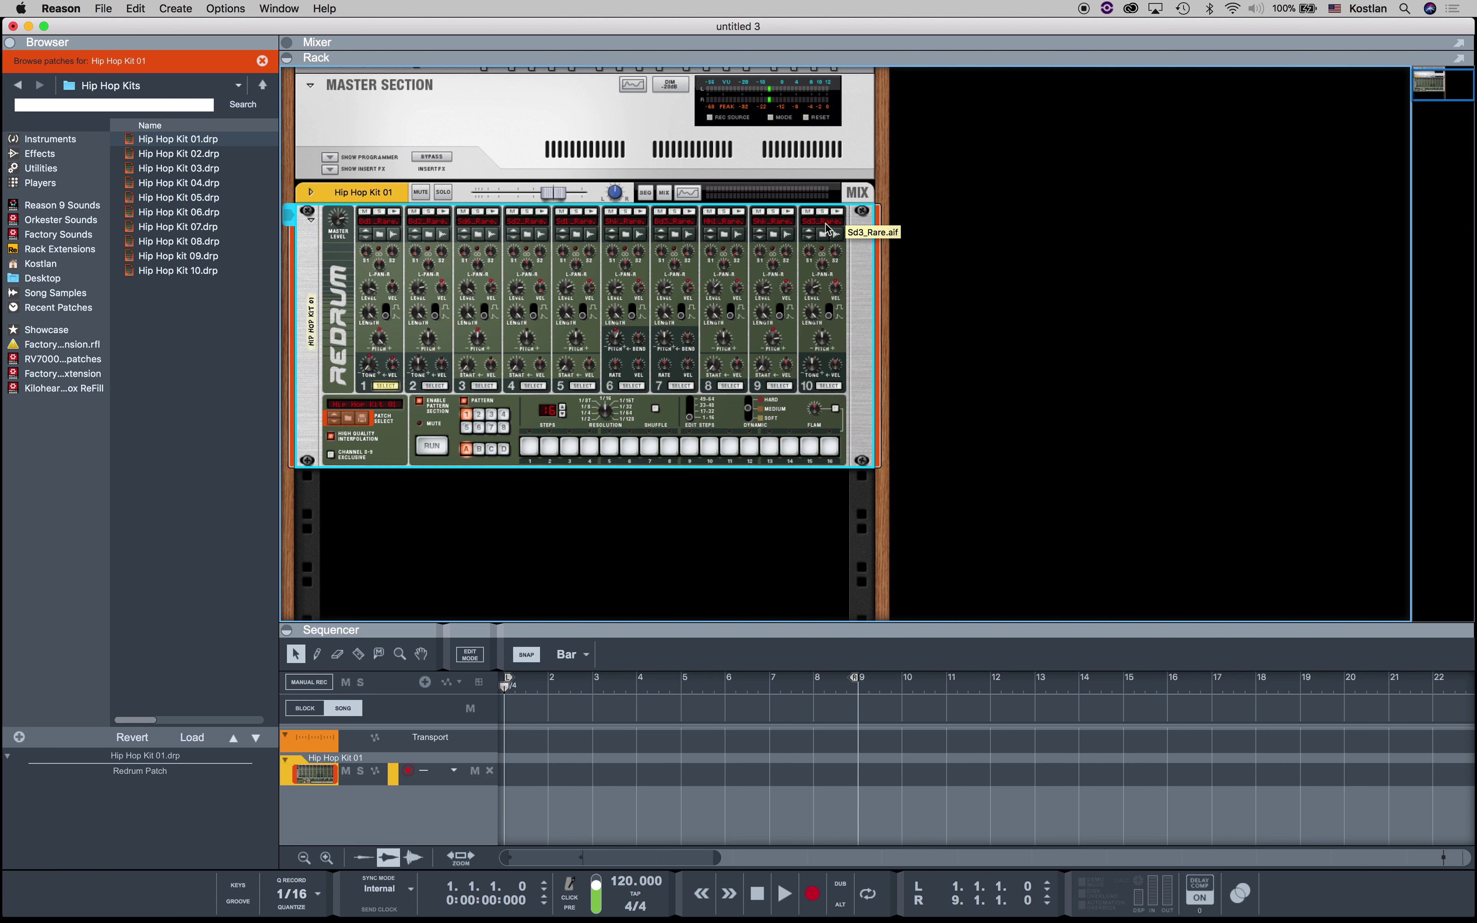
left_click(837, 213)
- Load the Hip Hop Kit 02.drp patch into the Redrum and audition several of its drum channels
left_click(196, 155)
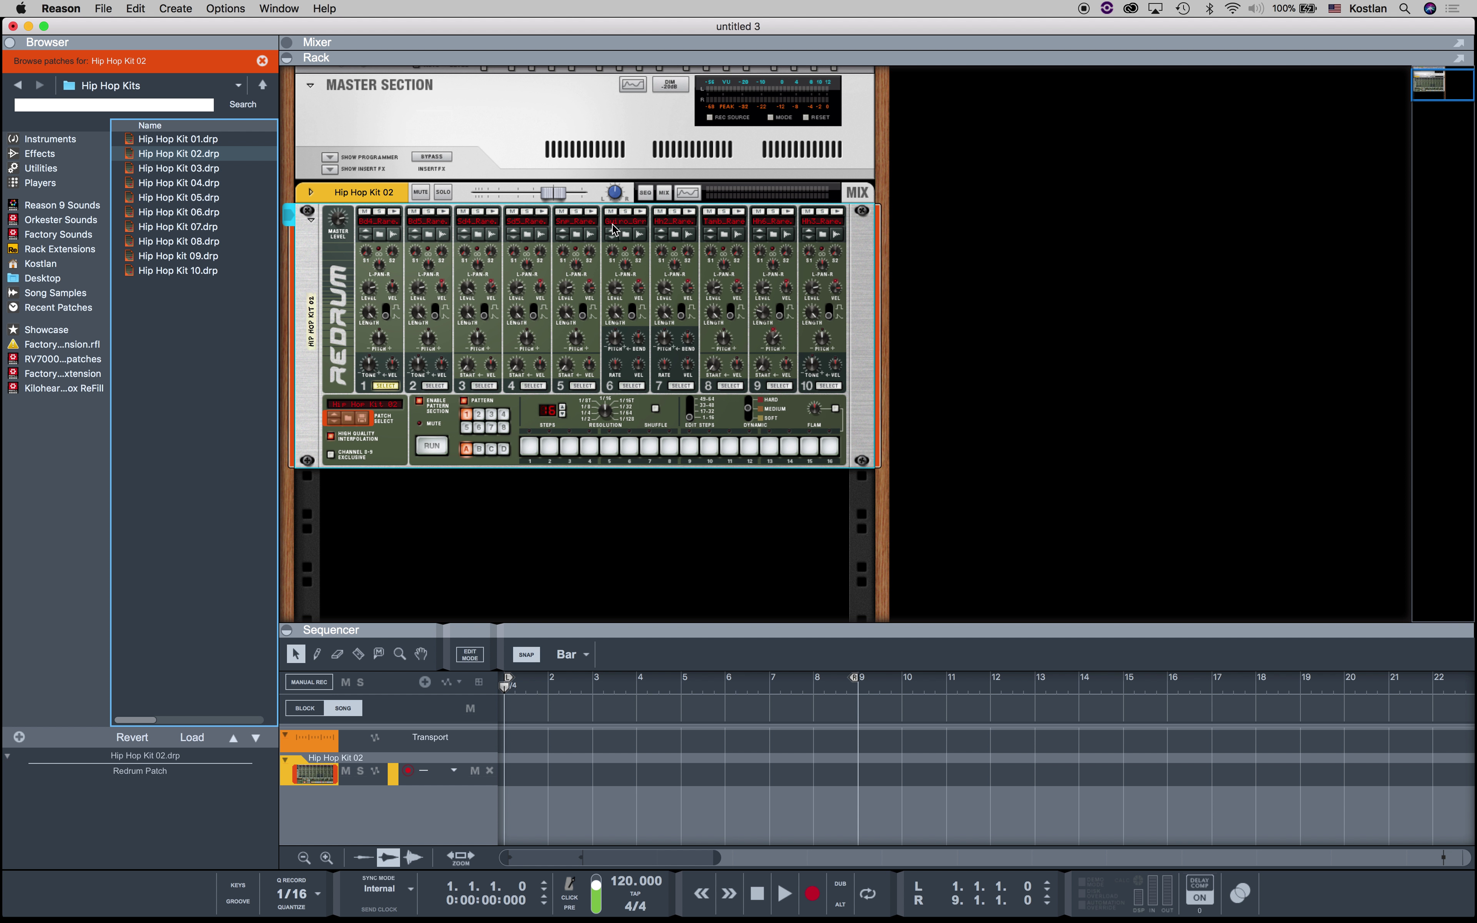
left_click(640, 213)
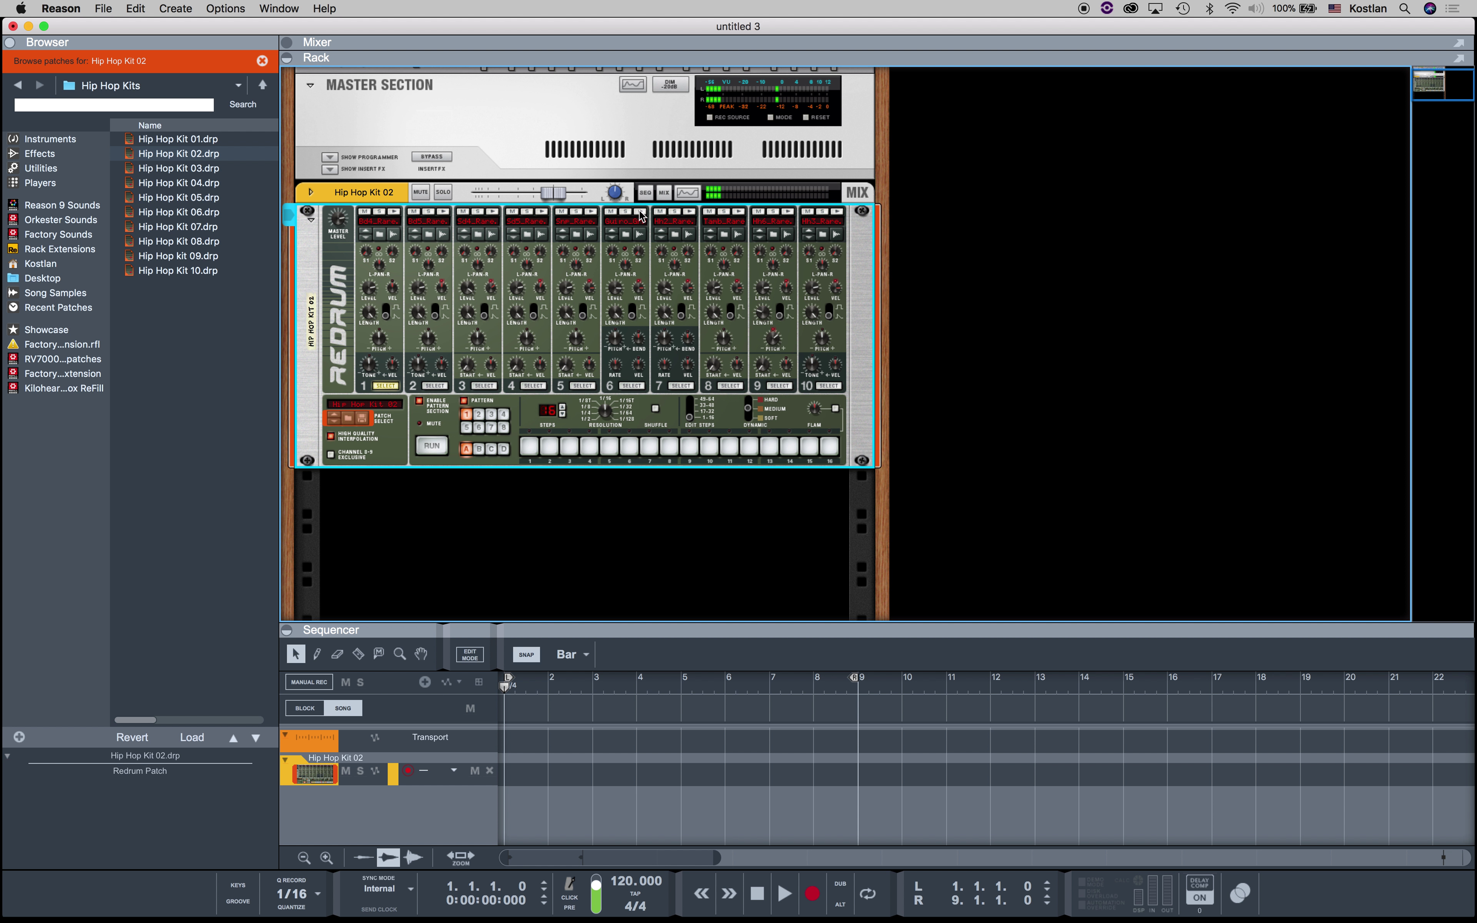
left_click(691, 212)
left_click(596, 212)
left_click(394, 211)
left_click(443, 211)
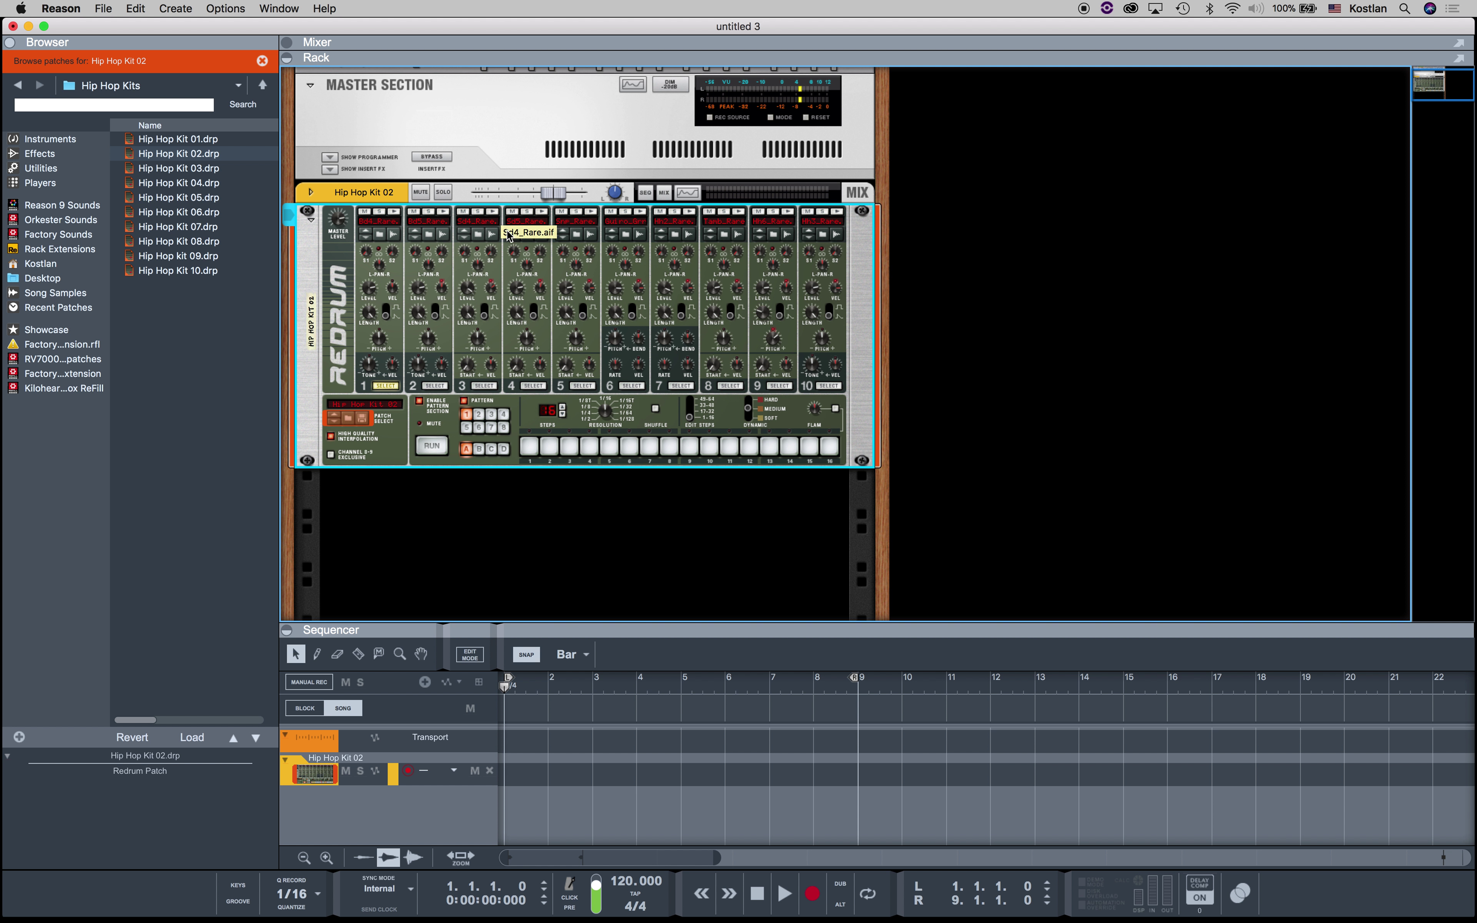
left_click(593, 217)
- Browse samples for Redrum's drum channel 5 and select Snp_Rare.aif in the 08_Percussion-Other folder
left_click(578, 235)
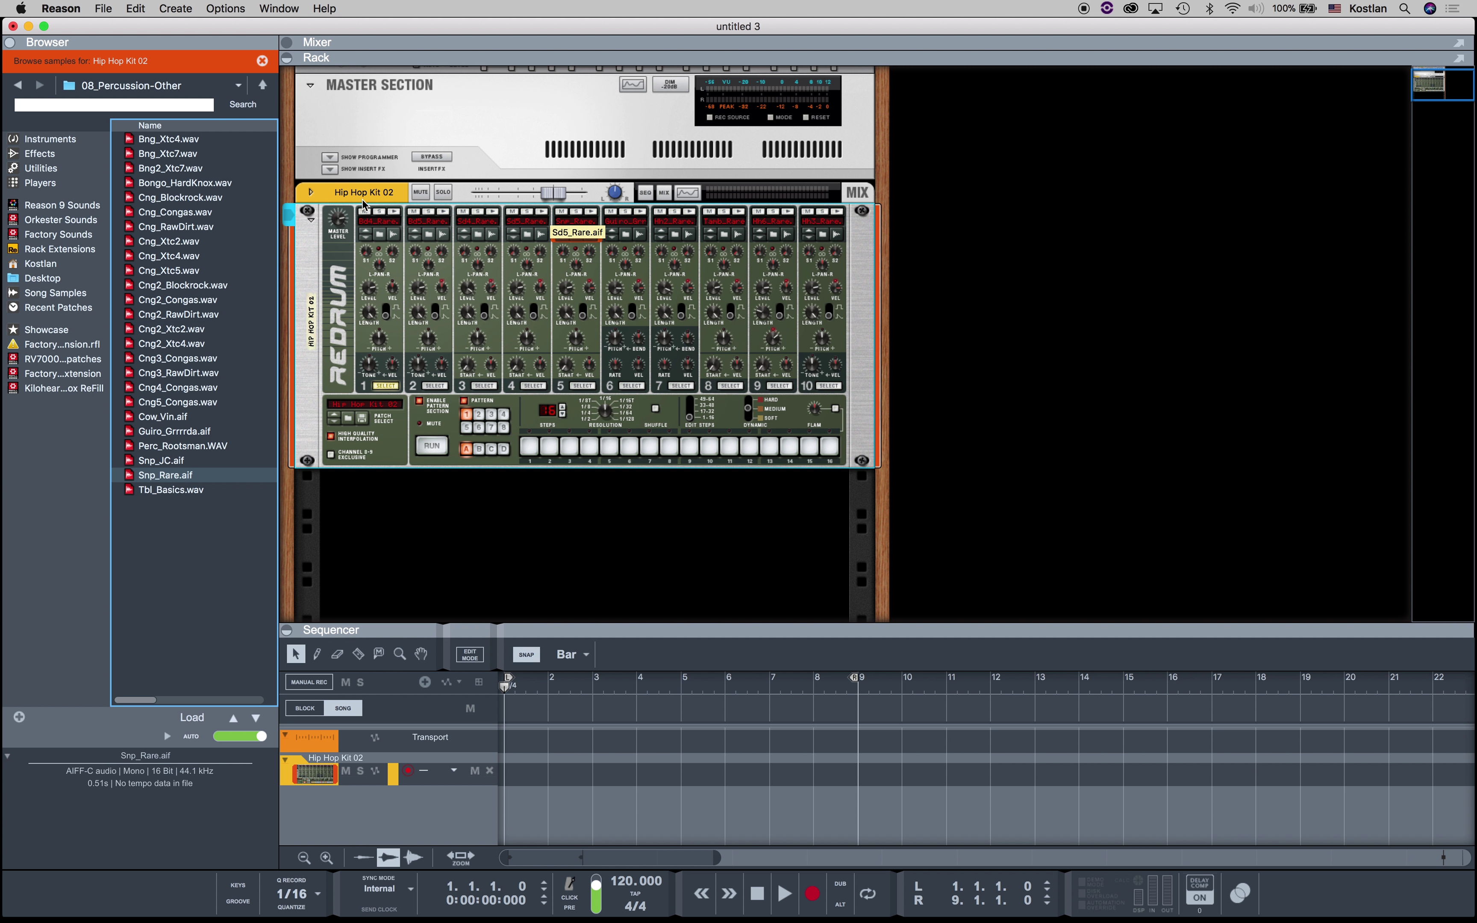
left_click(176, 478)
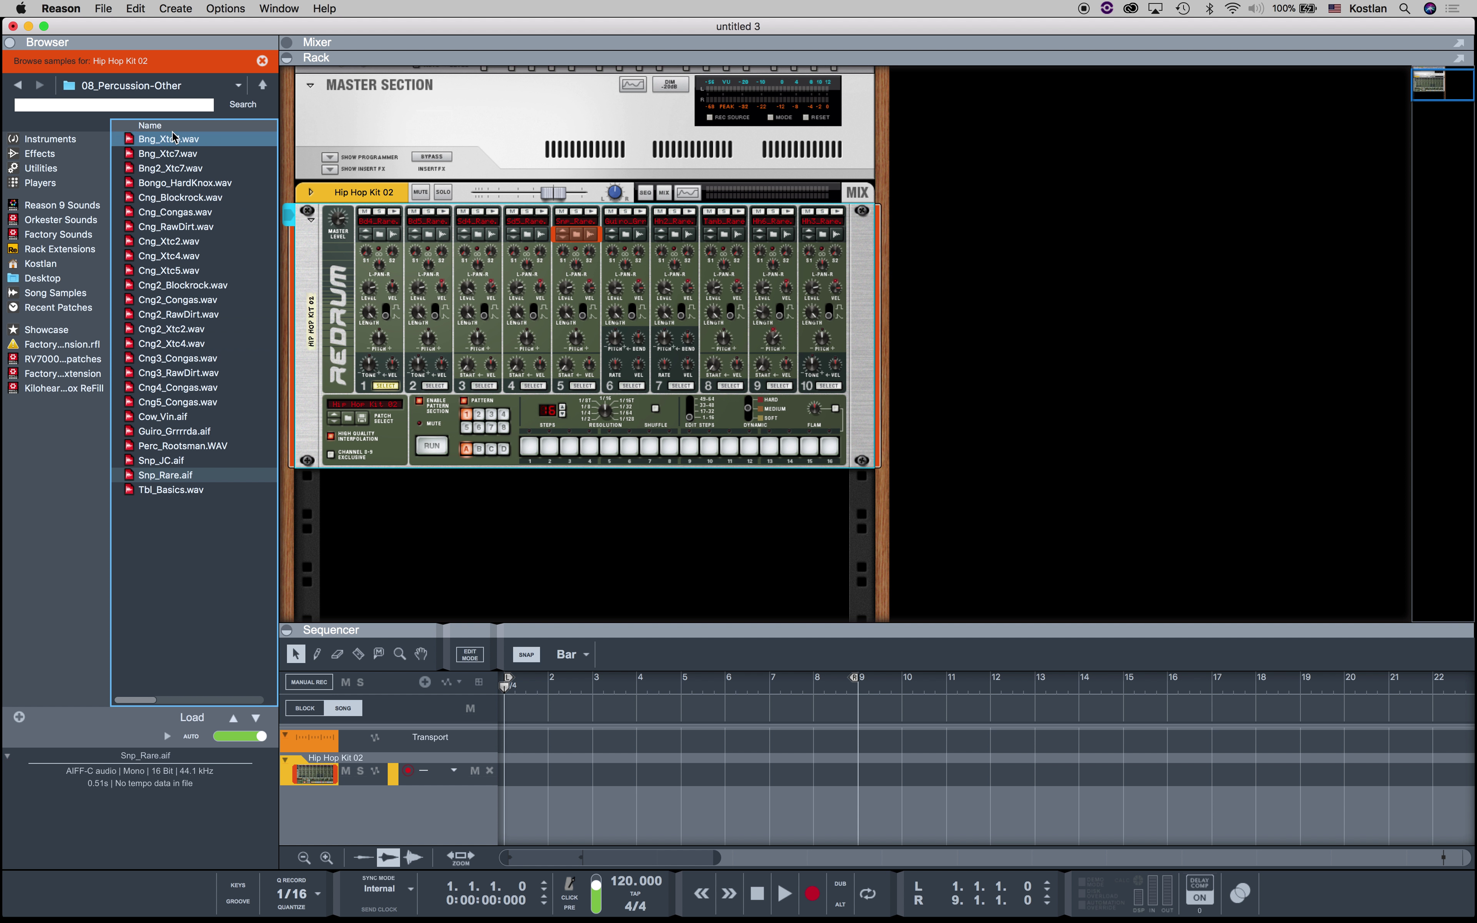
left_click(135, 89)
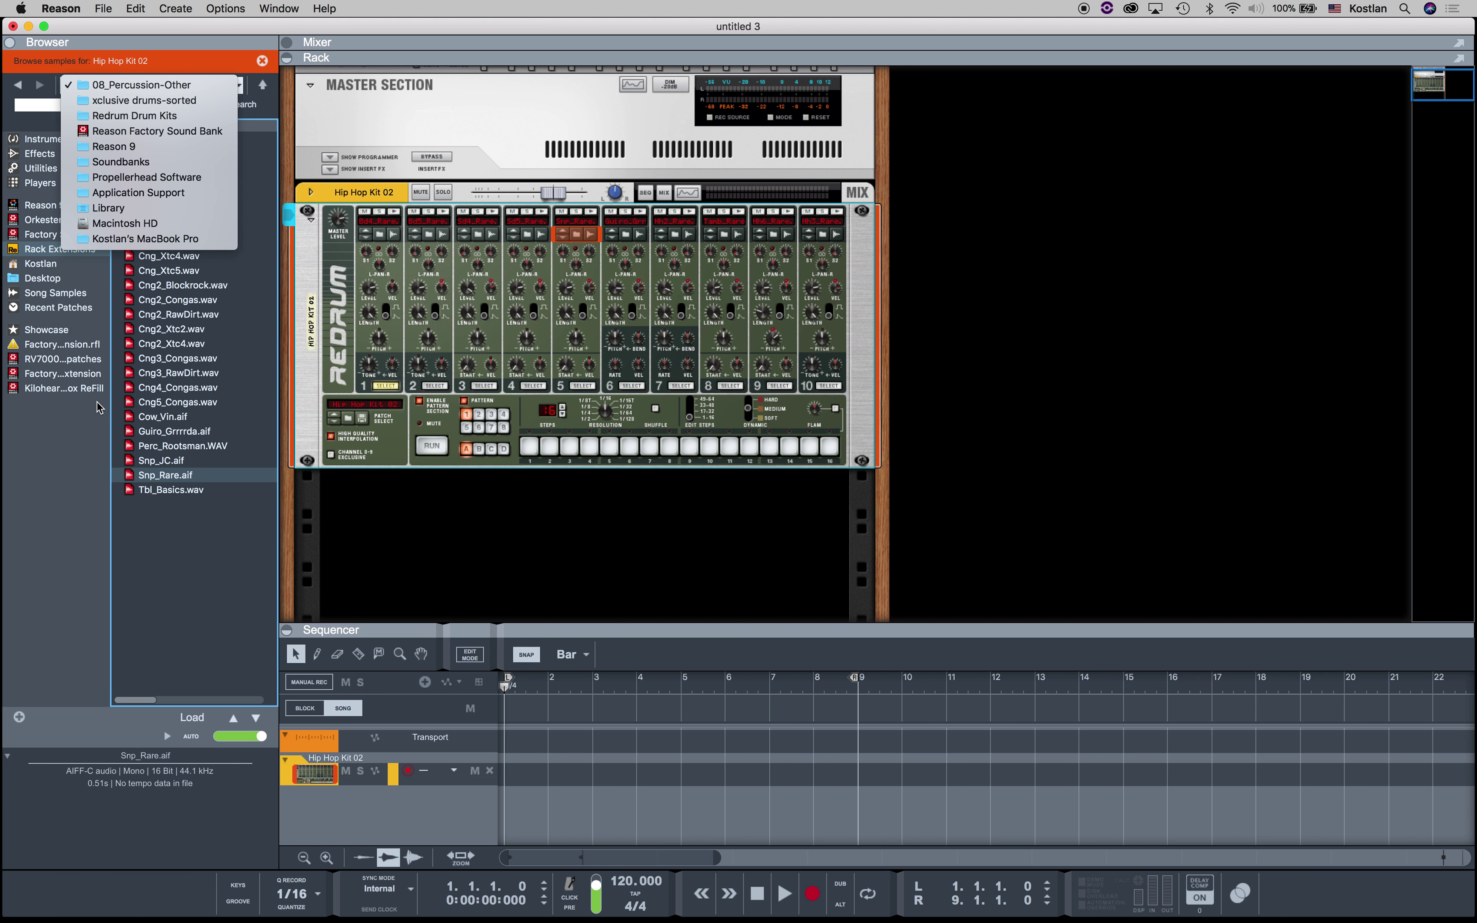
left_click(97, 424)
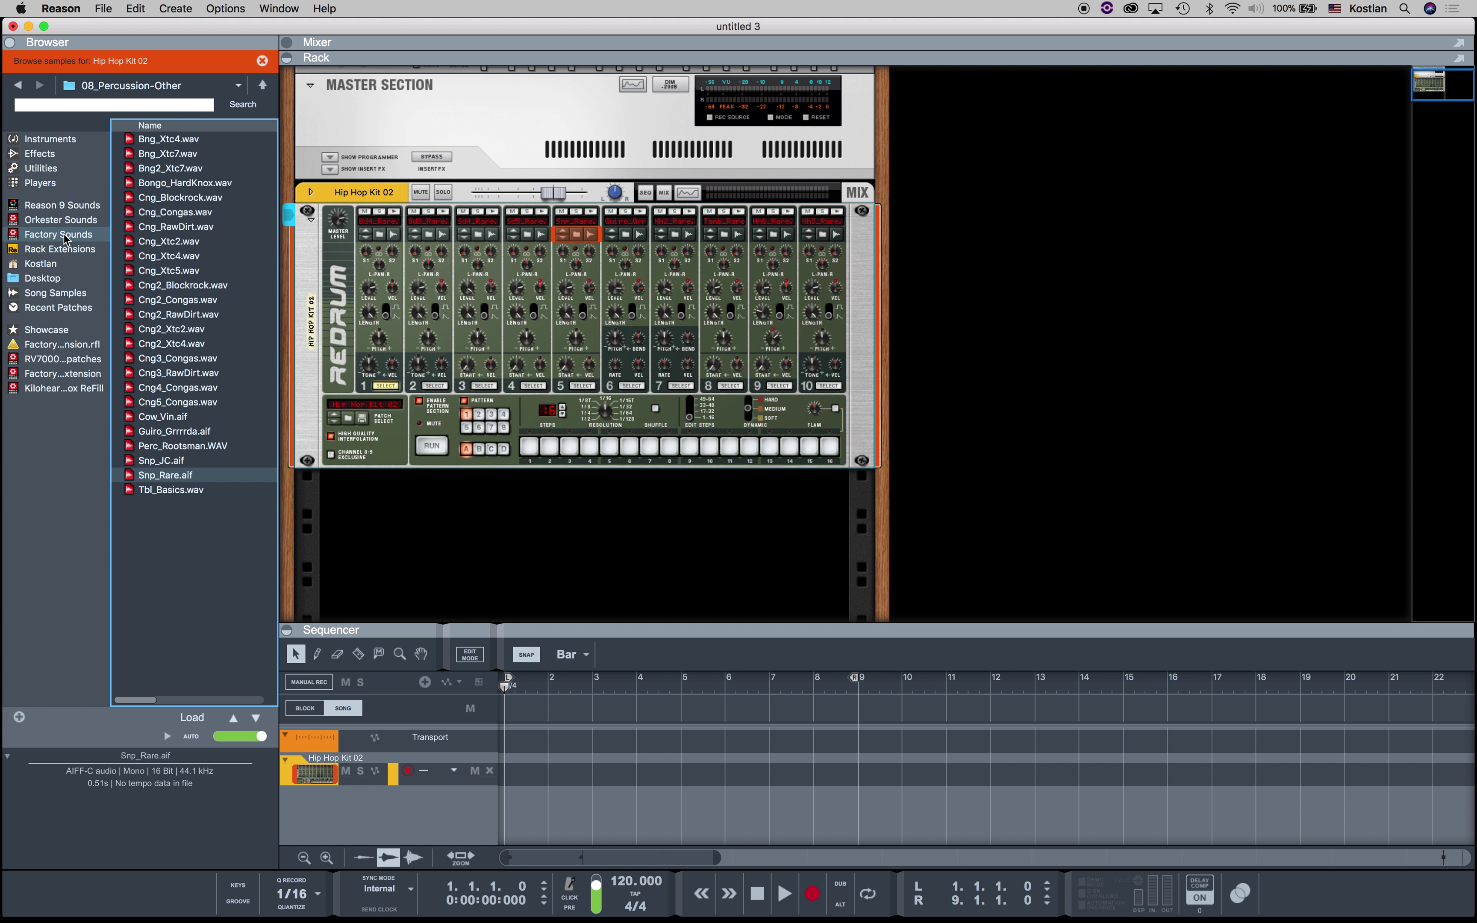
- Browse the factory Redrum Drum Kits folder and check the Chemical Kits and Heavy Kits folders for samples
left_click(58, 235)
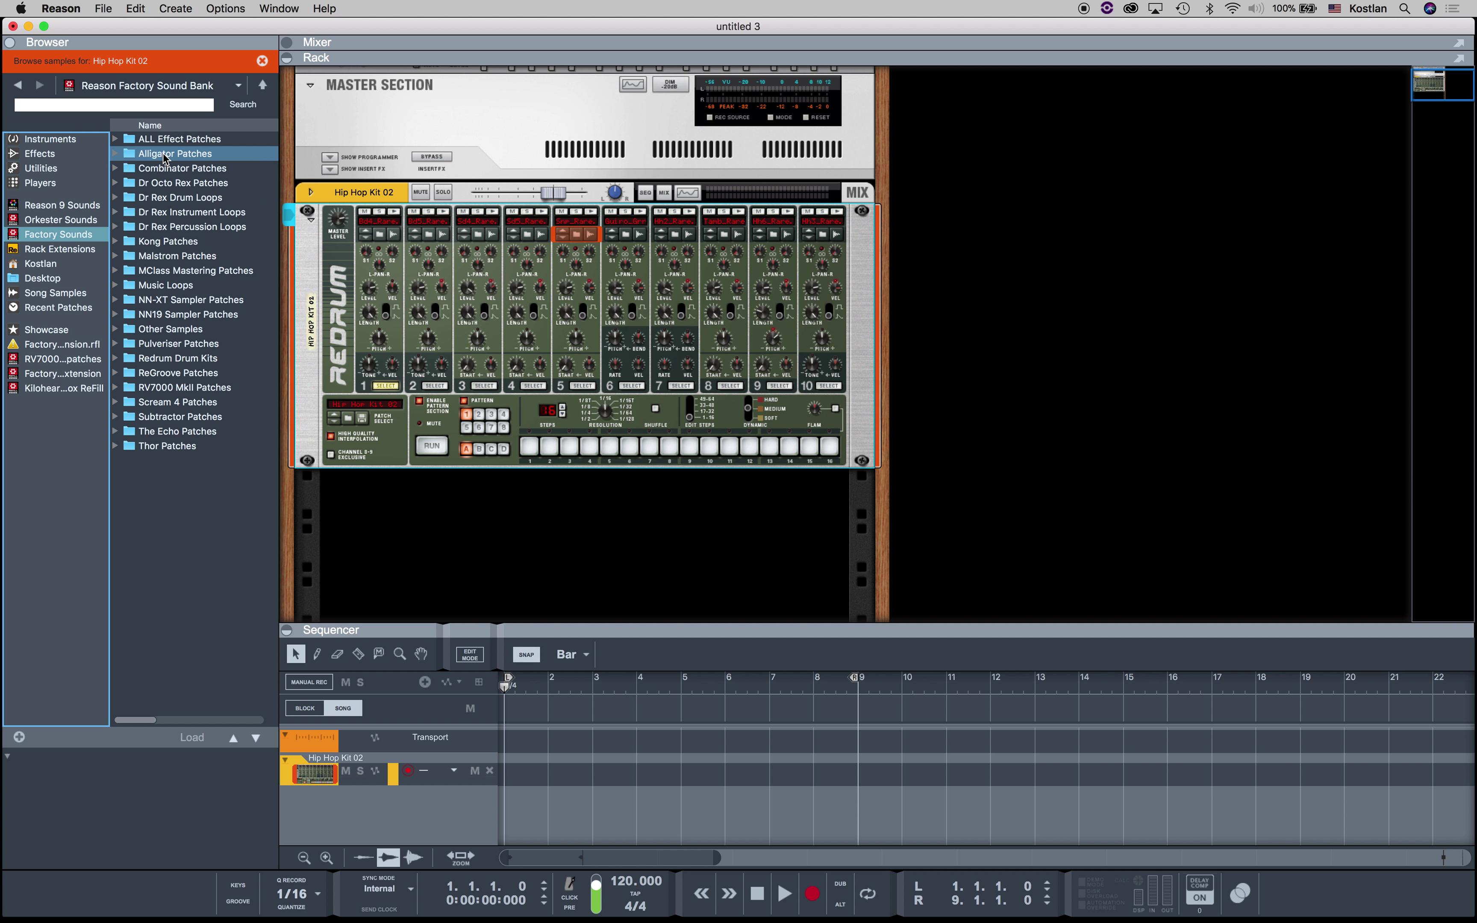
double_click(171, 361)
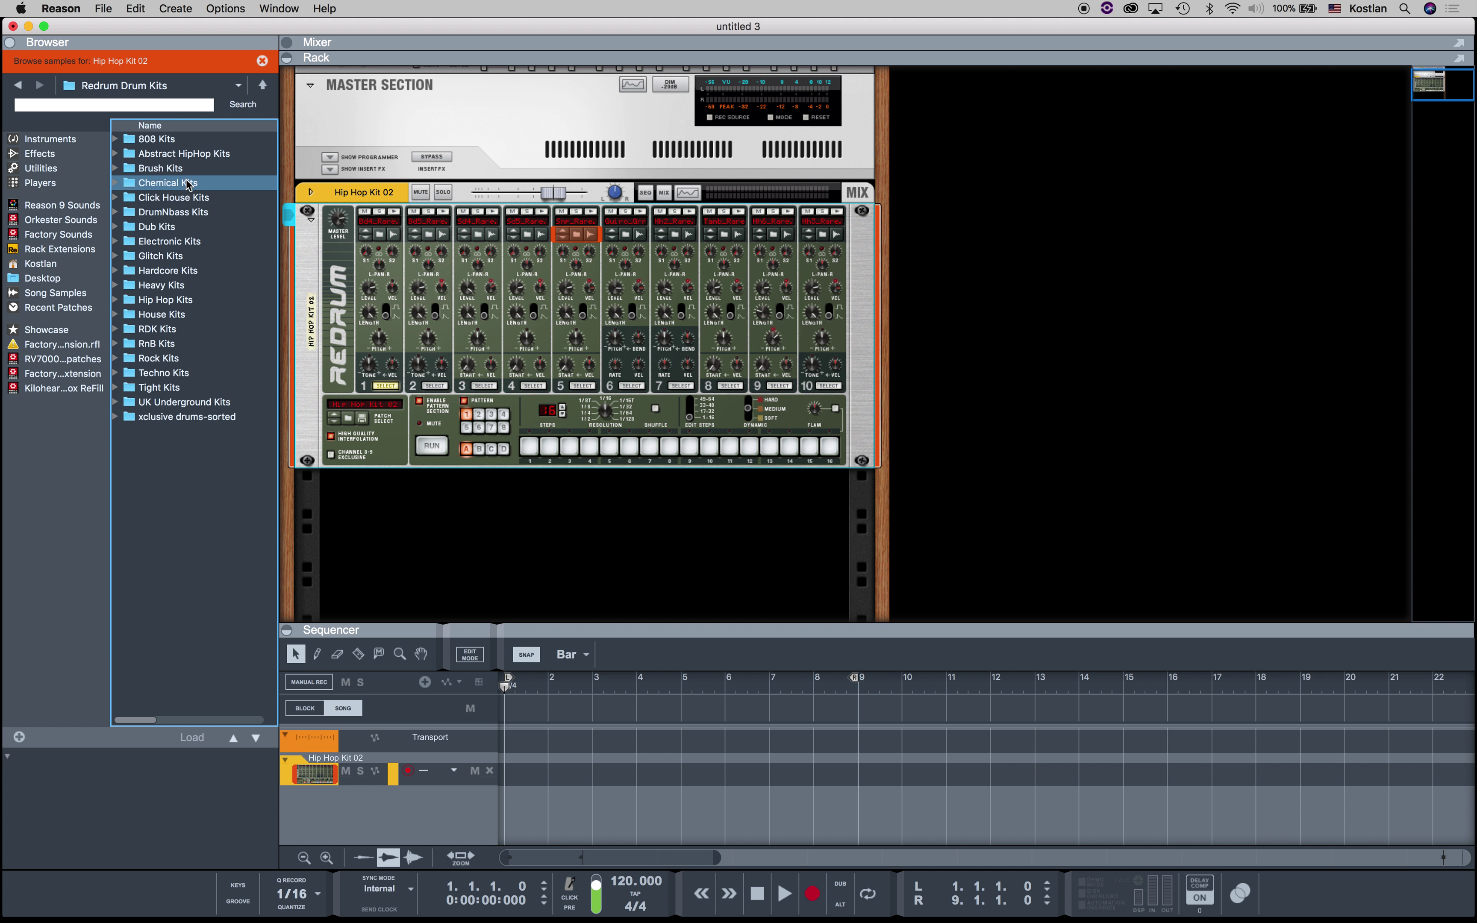
double_click(168, 182)
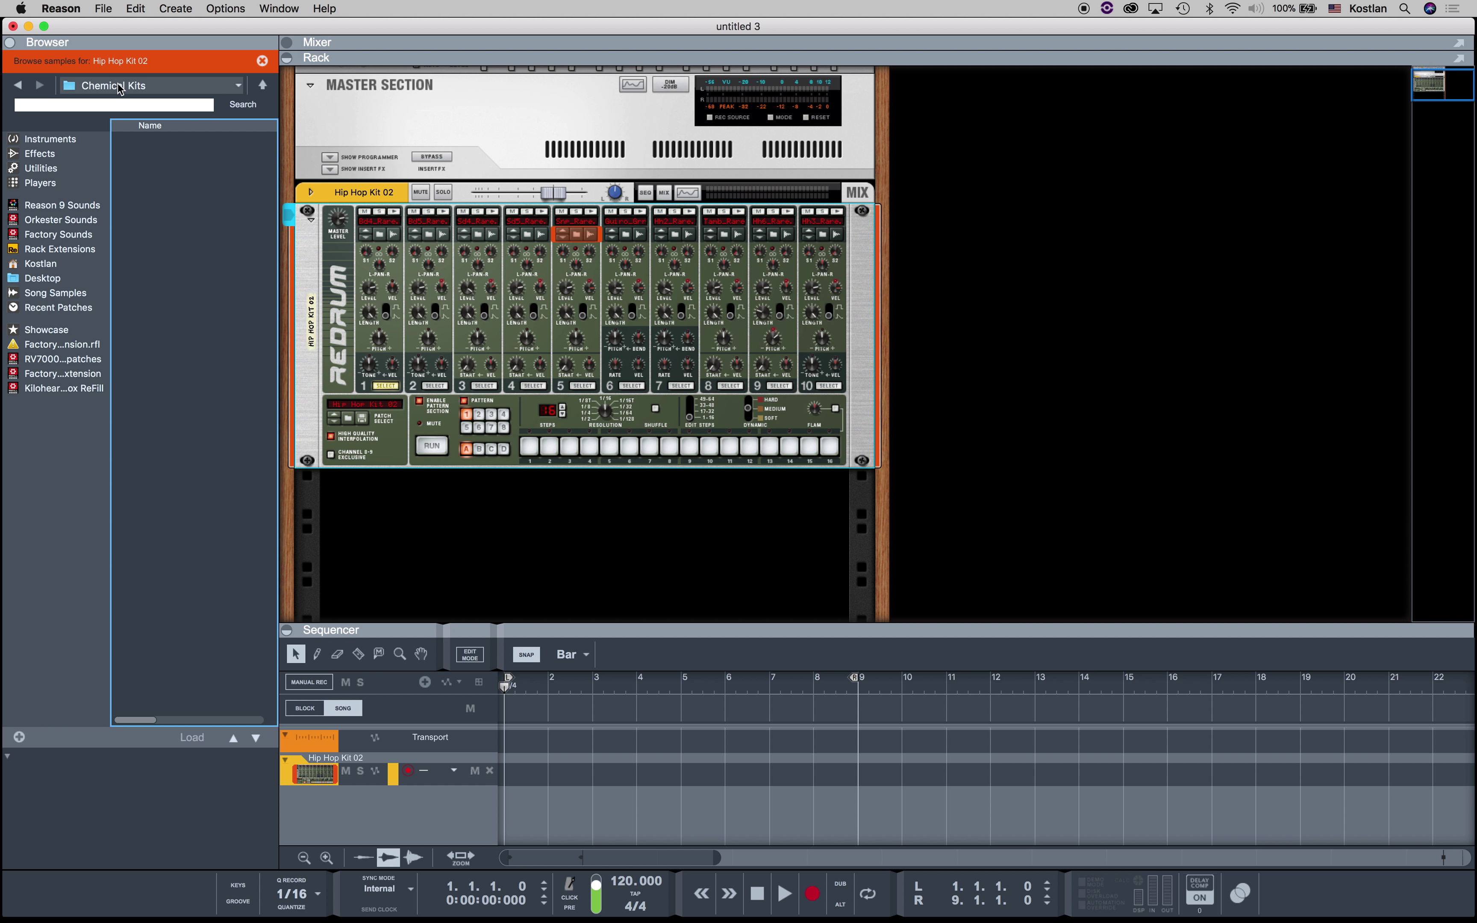
left_click(17, 85)
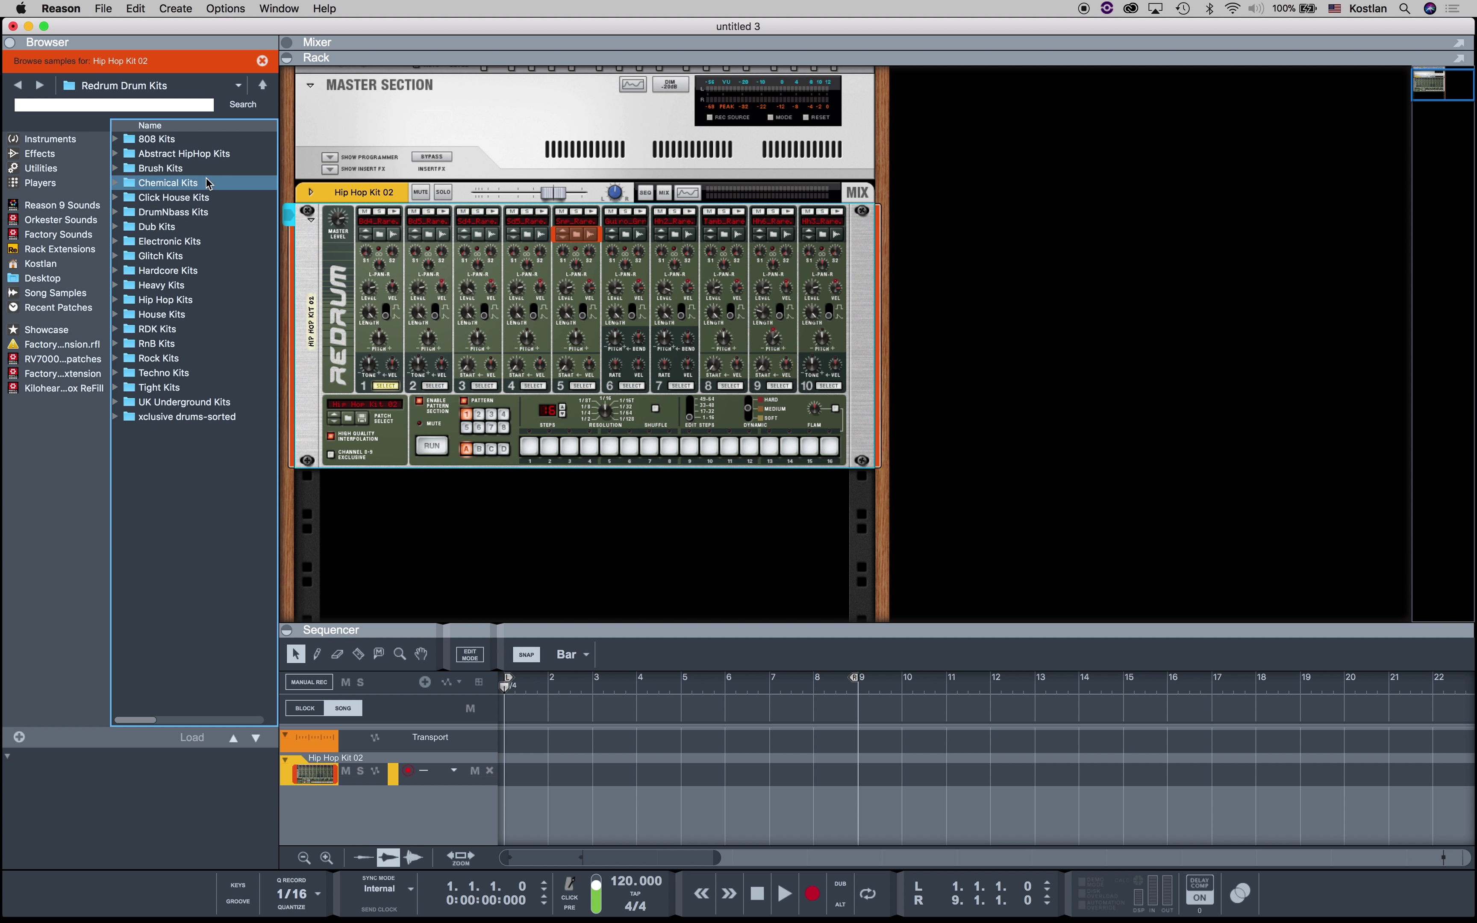
double_click(196, 286)
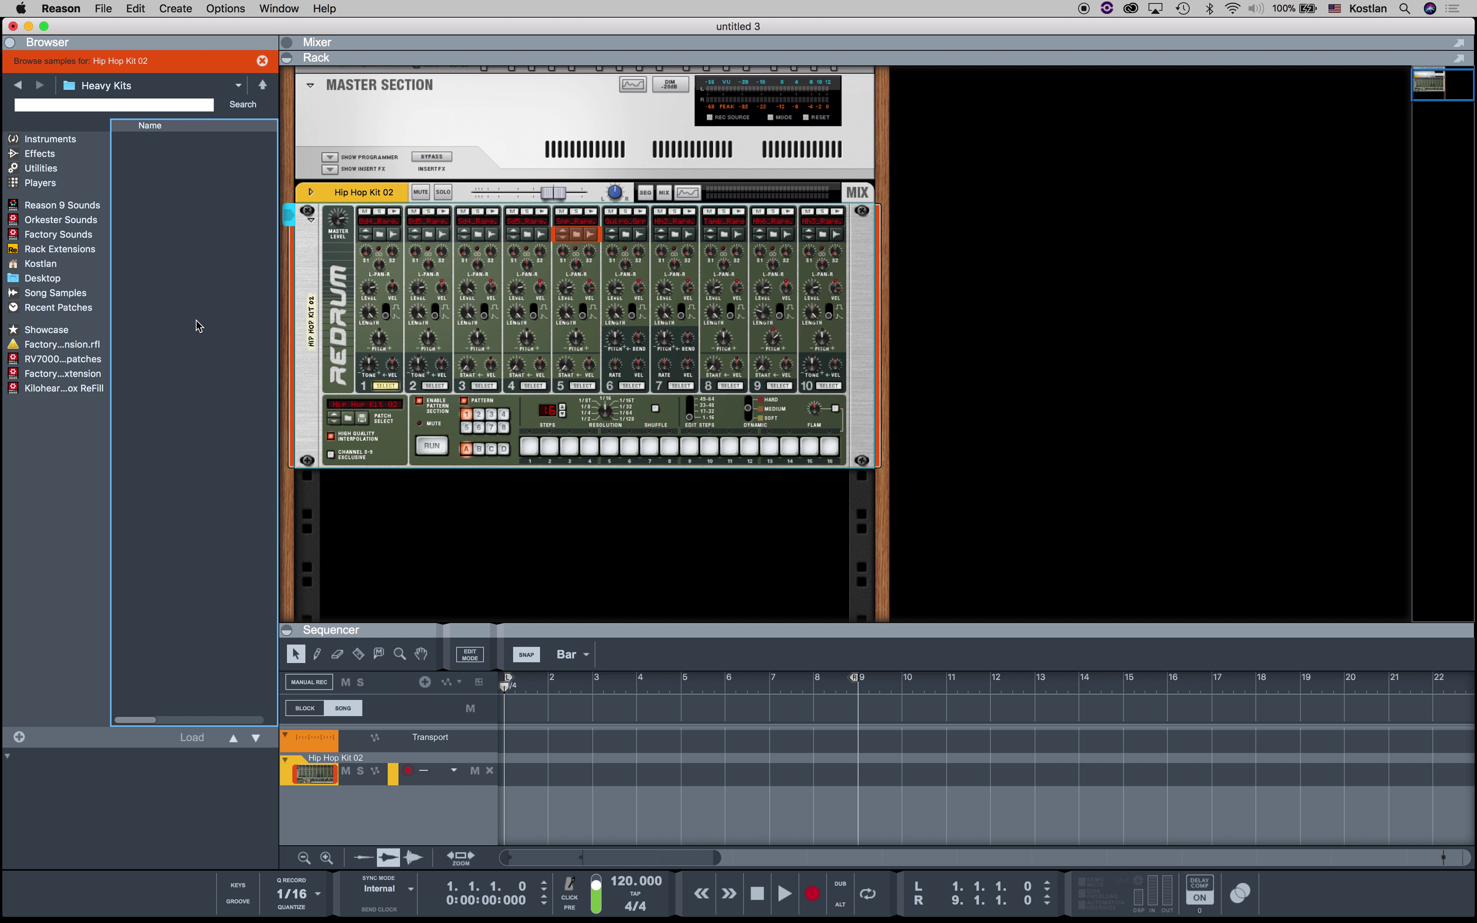
left_click(17, 85)
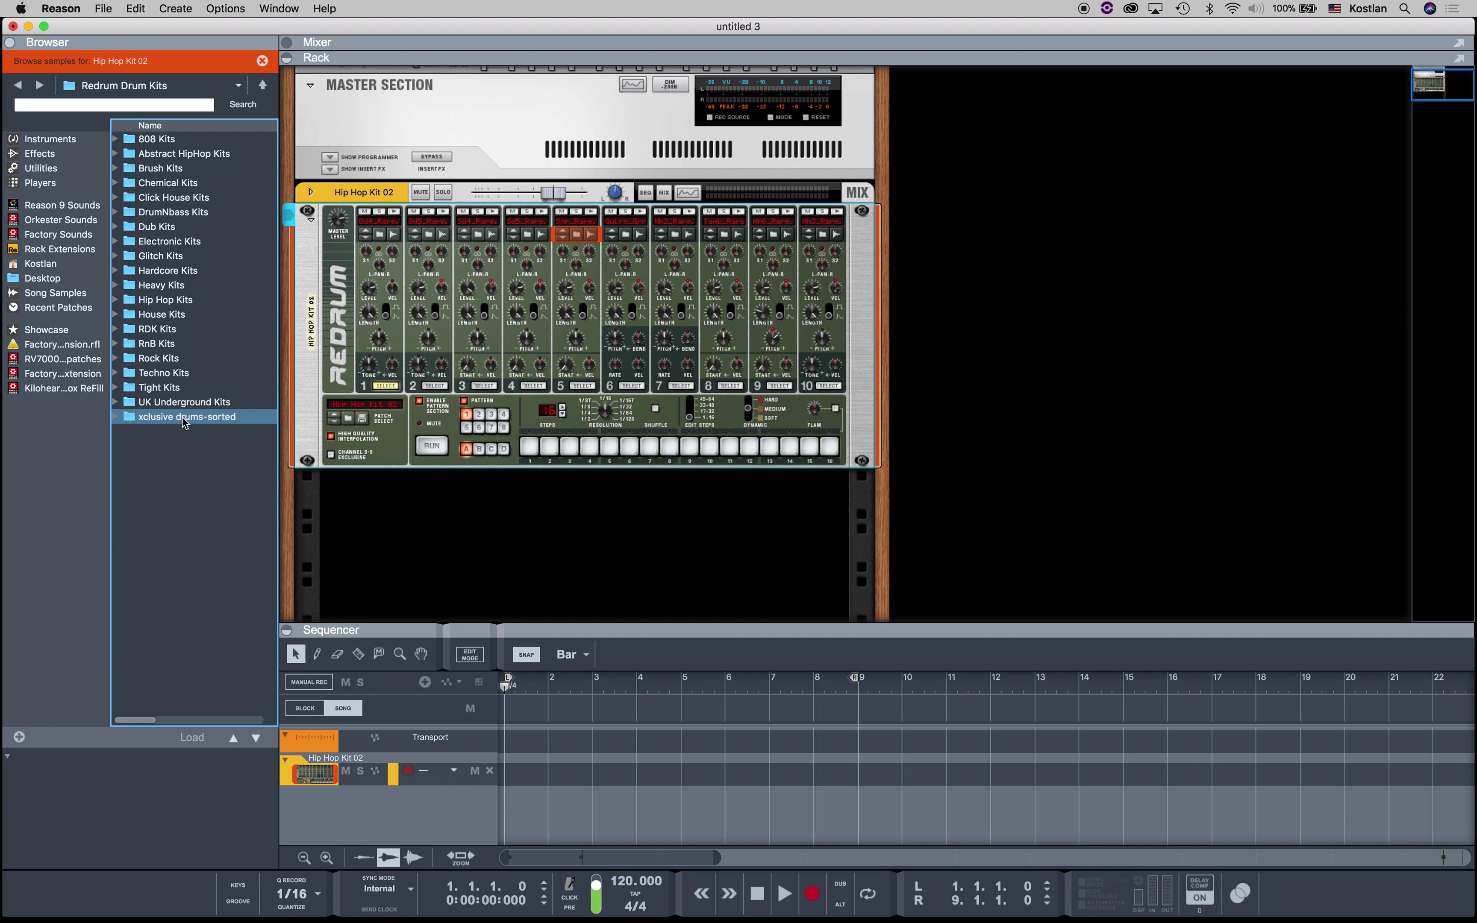
- Load Cb_Cheese.wav from the 07_Percussion-Hi folder of xclusive drums-sorted into Redrum's drum channel 5 and audition it
double_click(215, 419)
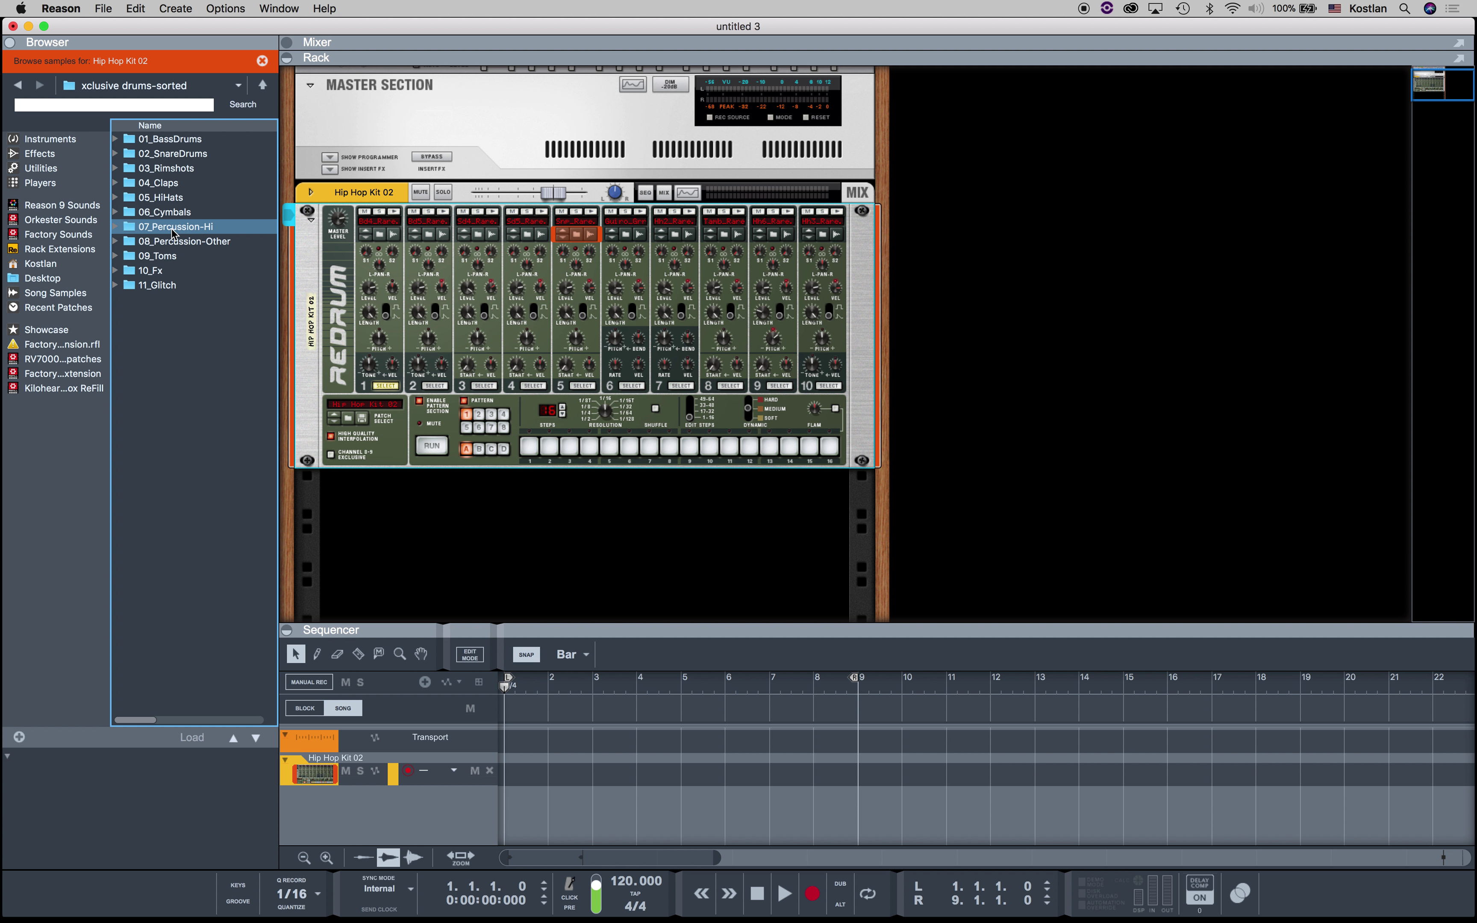
double_click(208, 231)
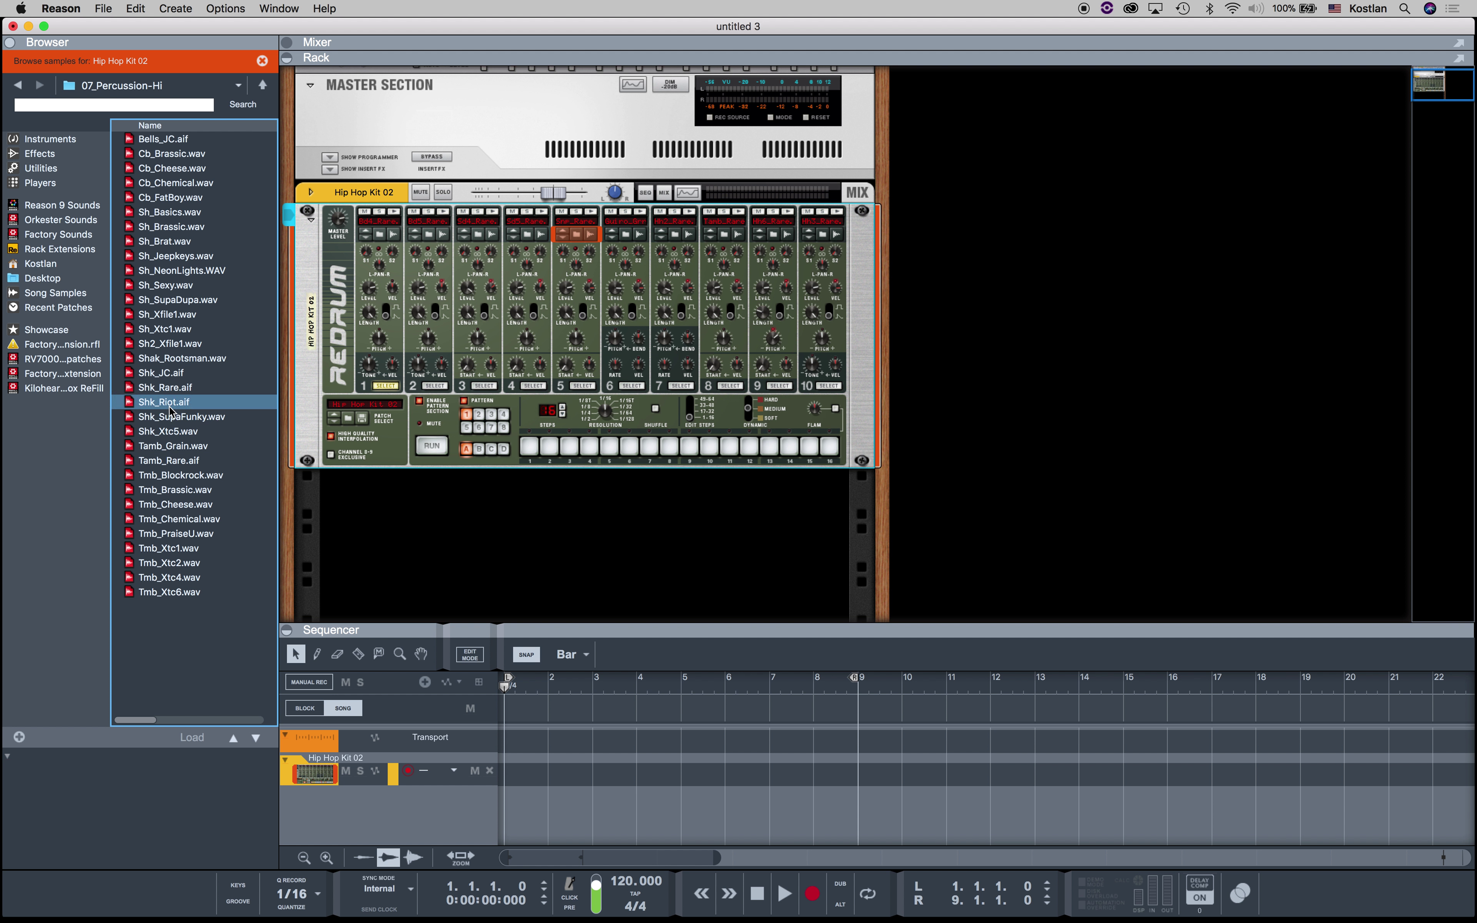
left_click(142, 170)
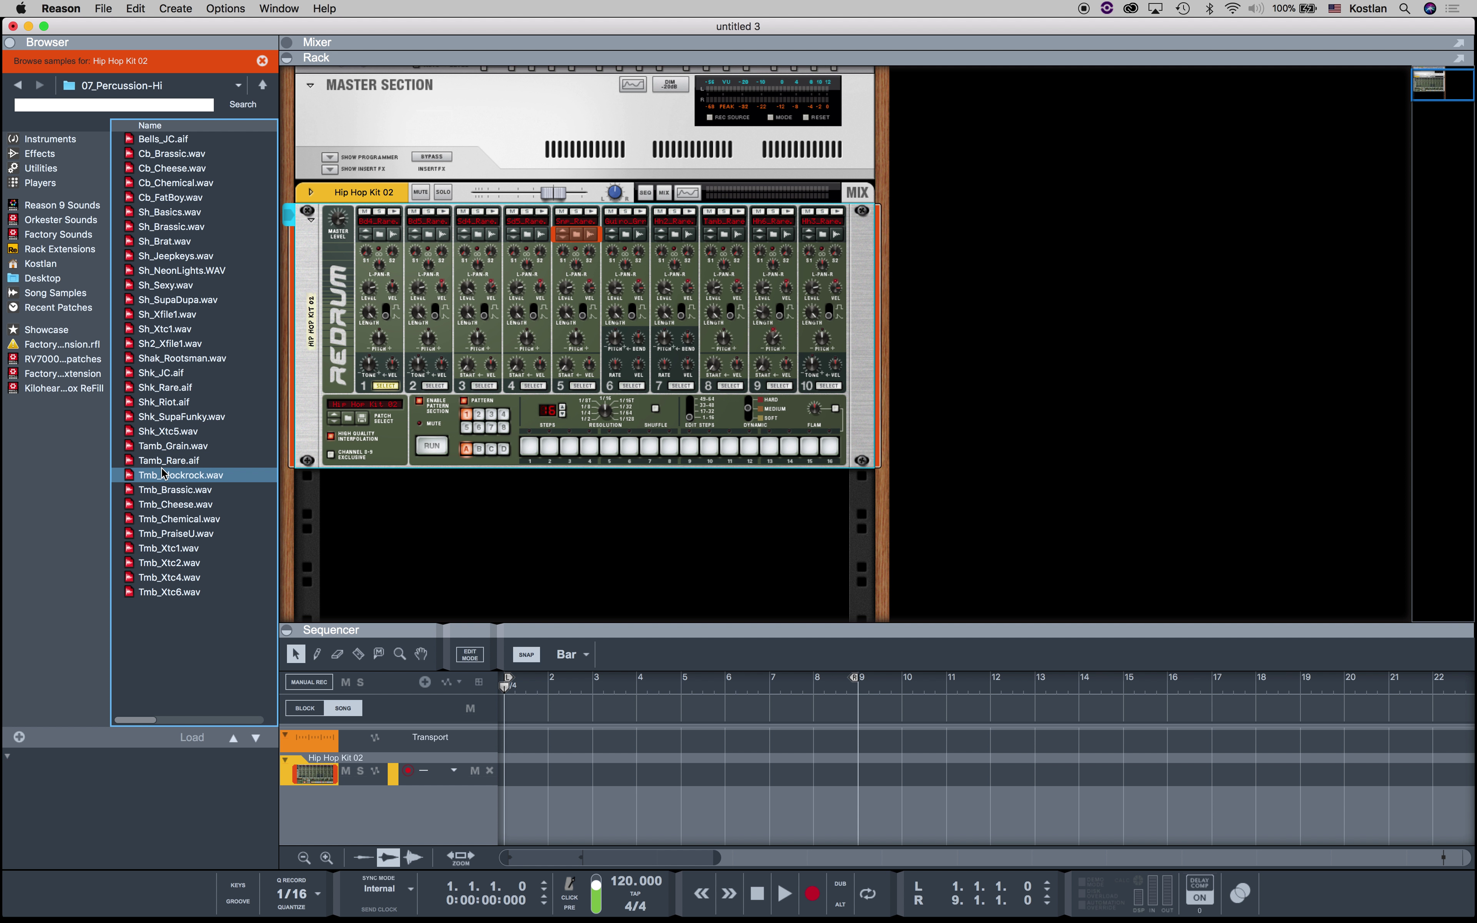
left_click(172, 170)
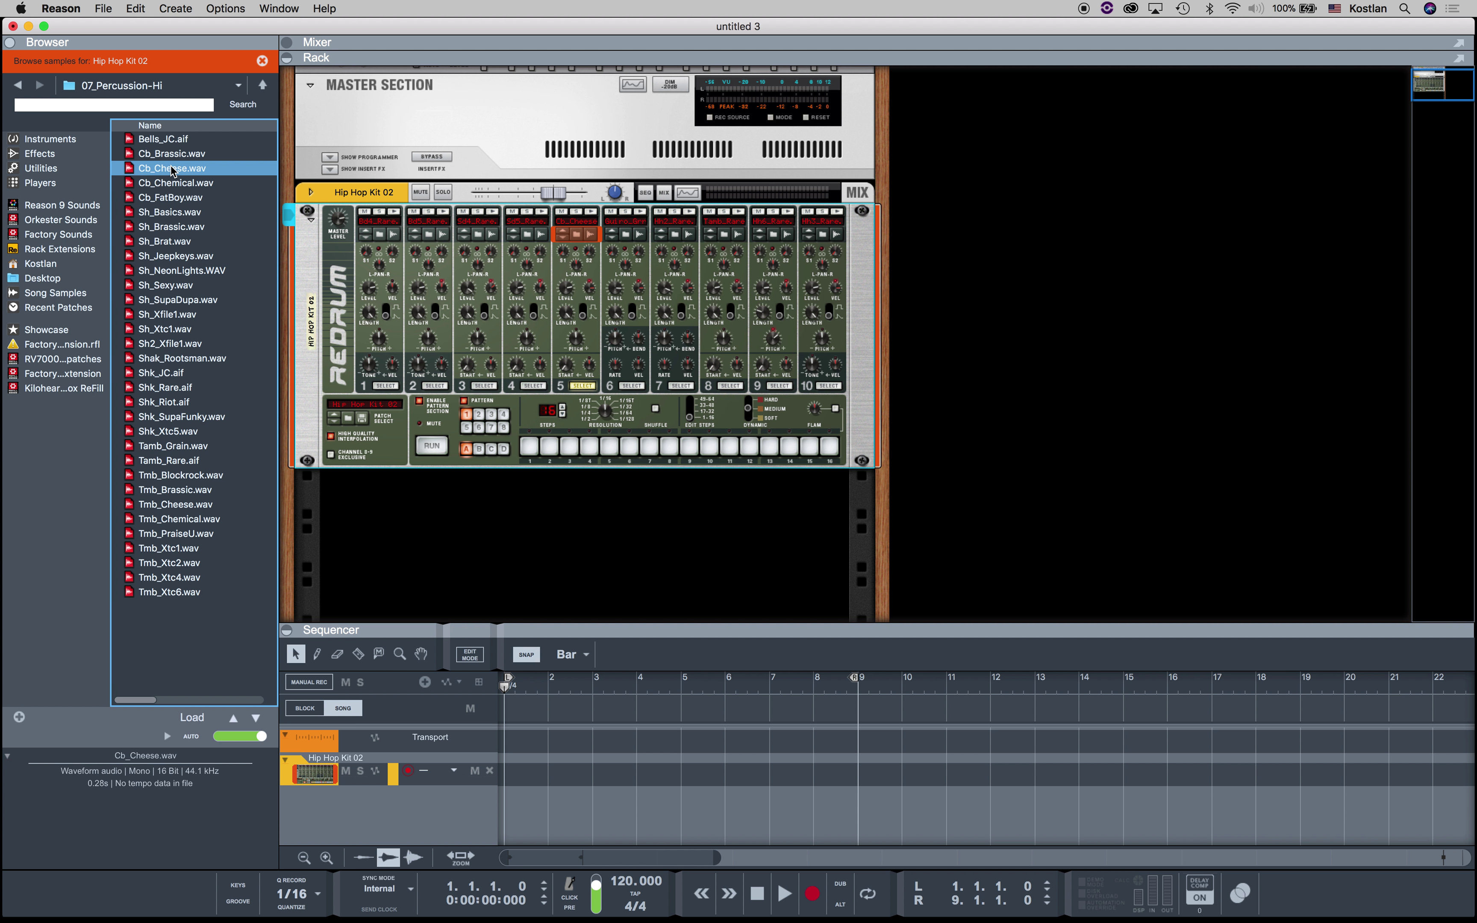
left_click(591, 215)
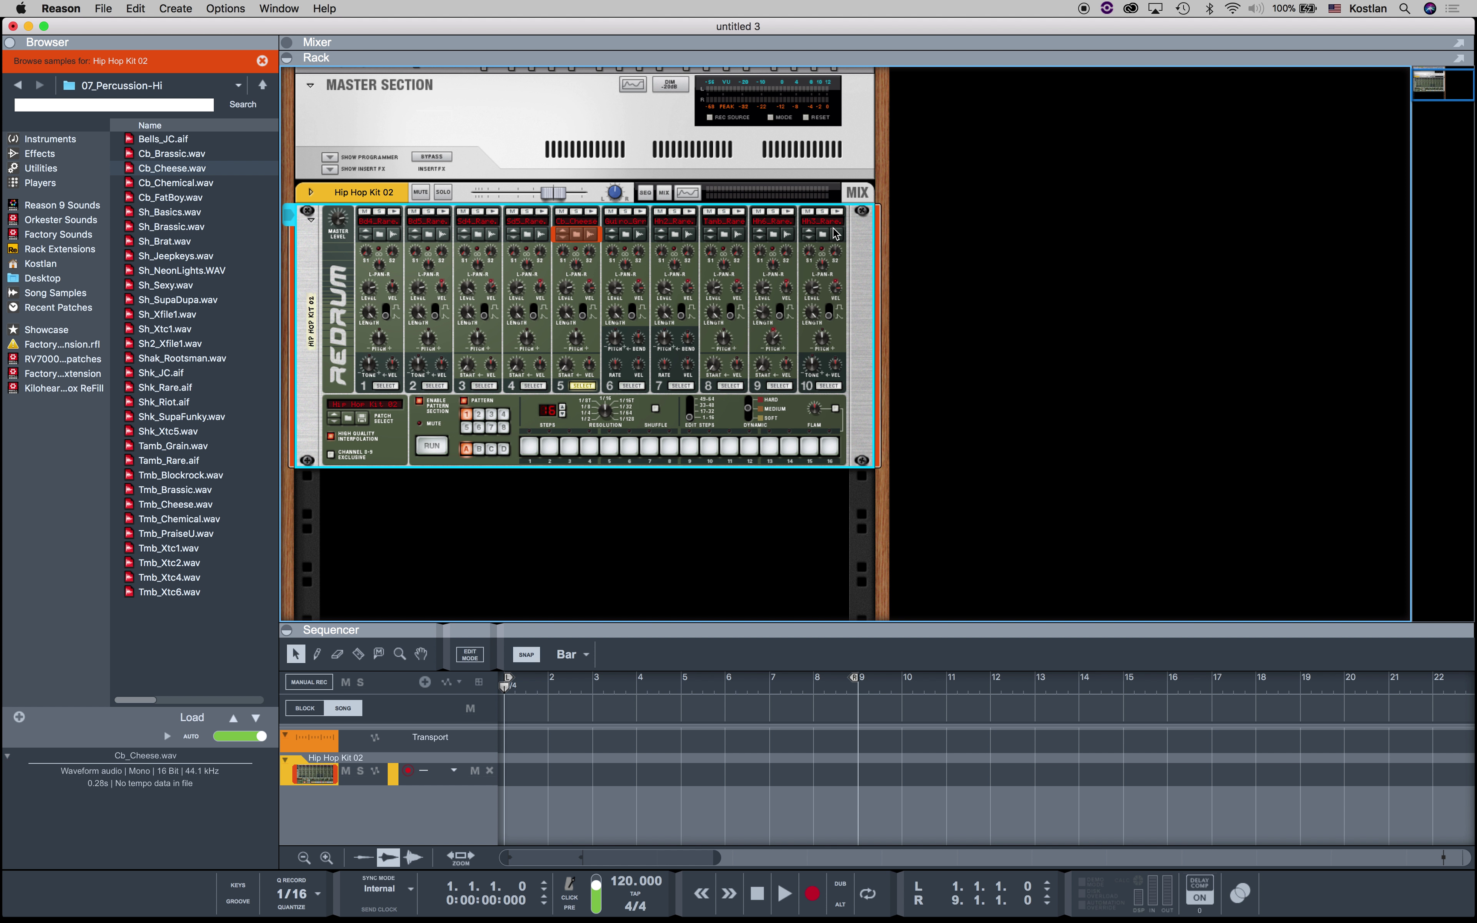
right_click(339, 251)
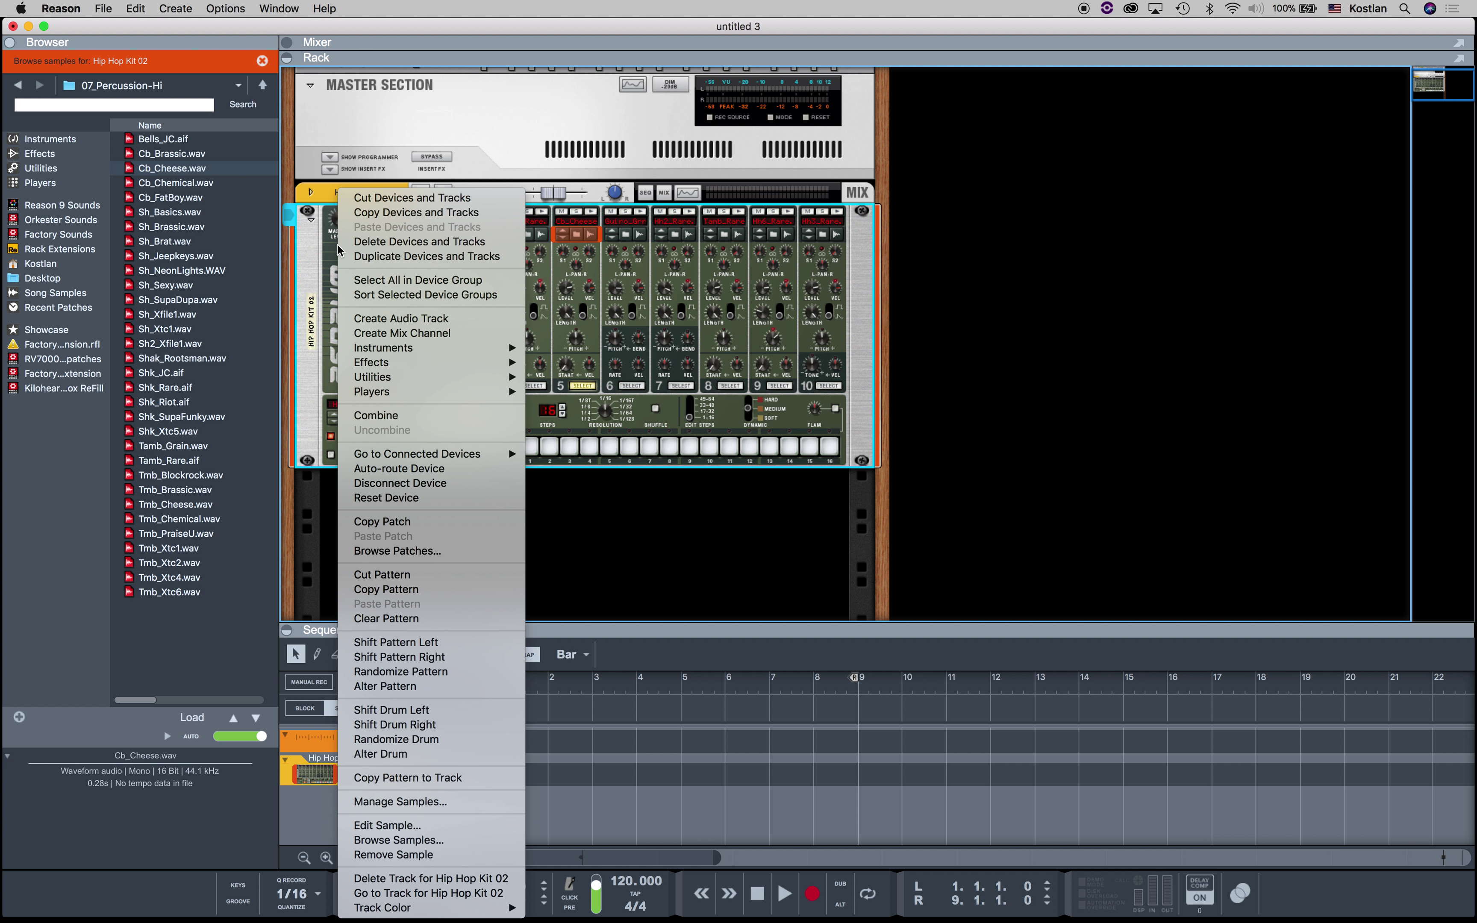
left_click(331, 246)
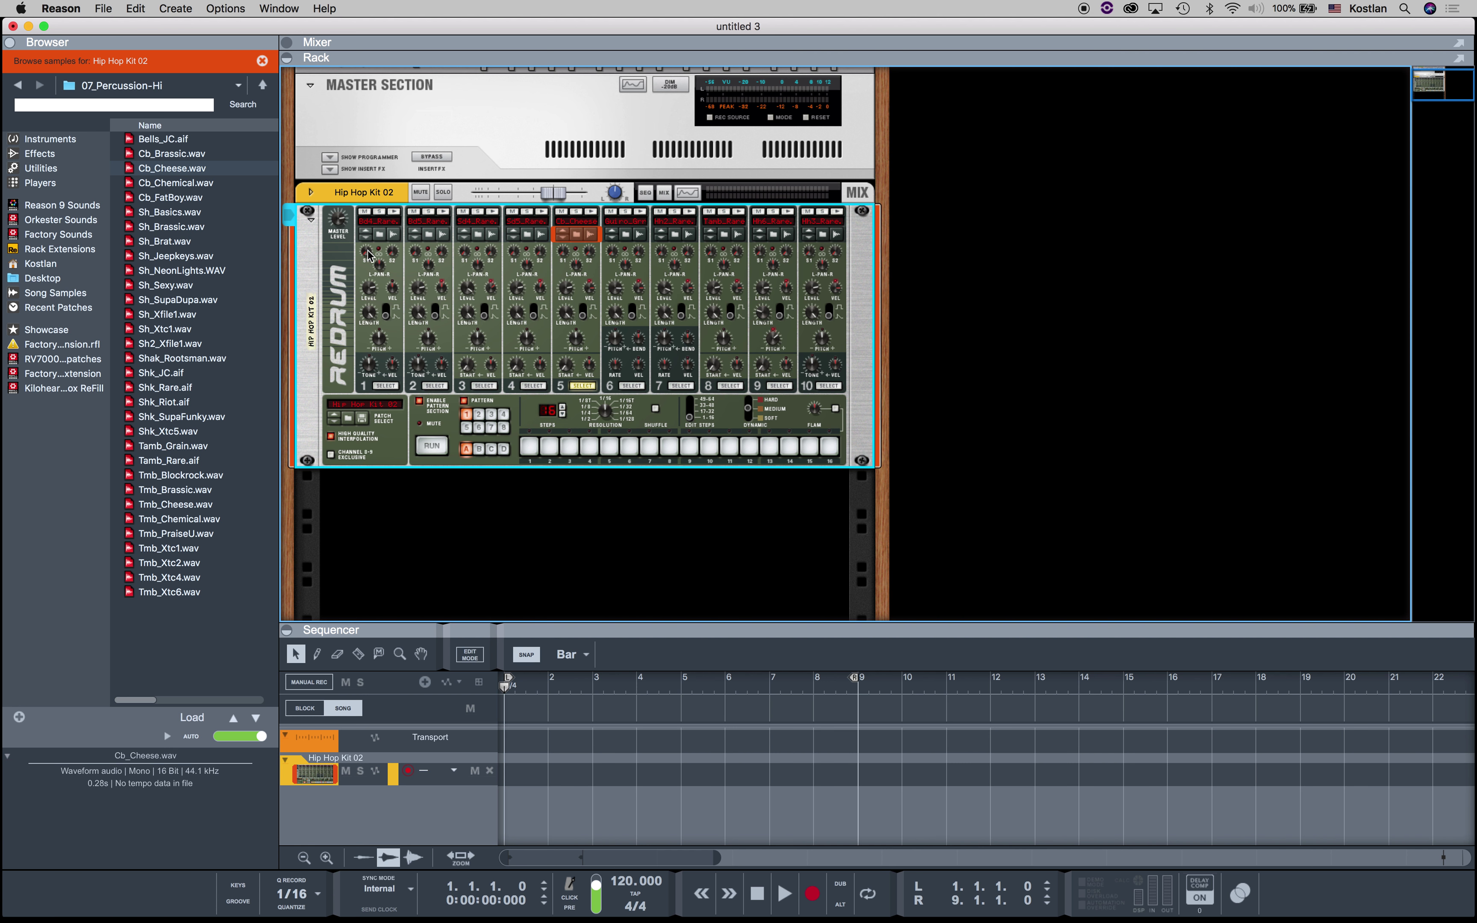
right_click(382, 269)
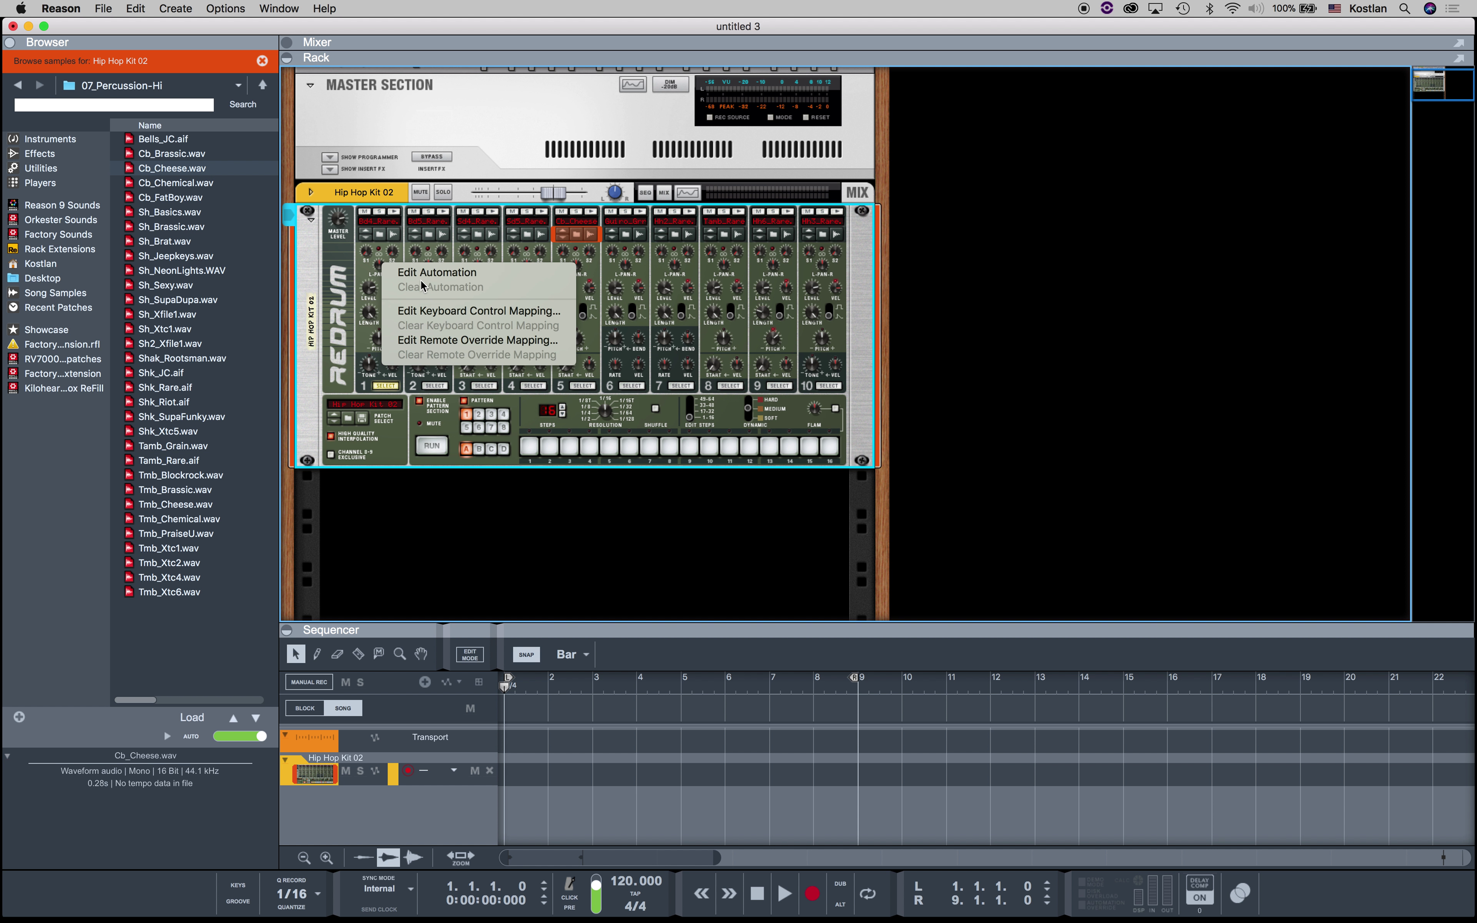
left_click(365, 274)
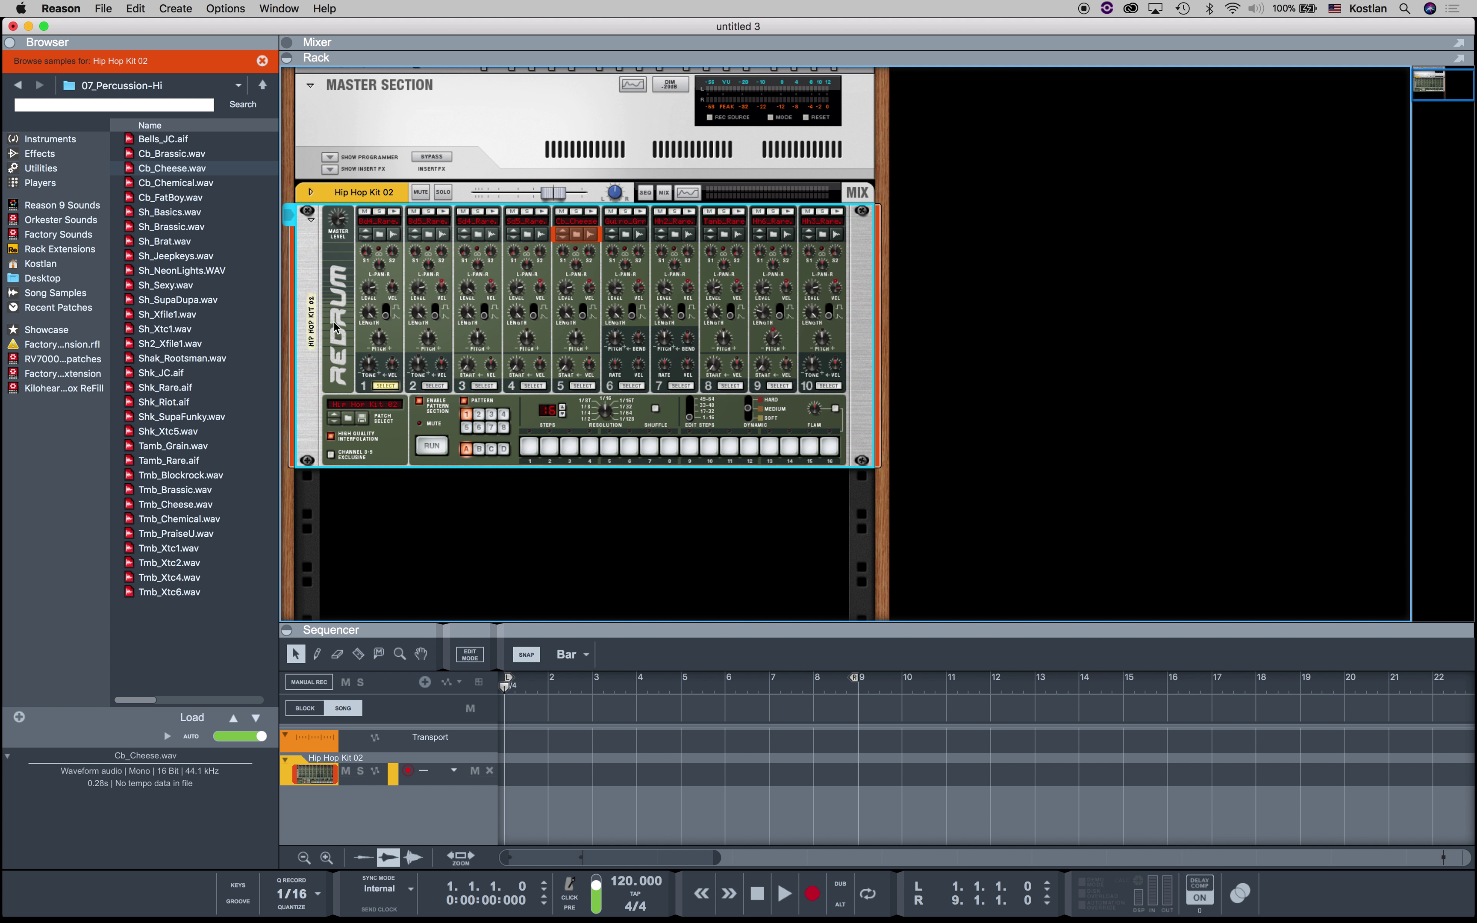
right_click(331, 250)
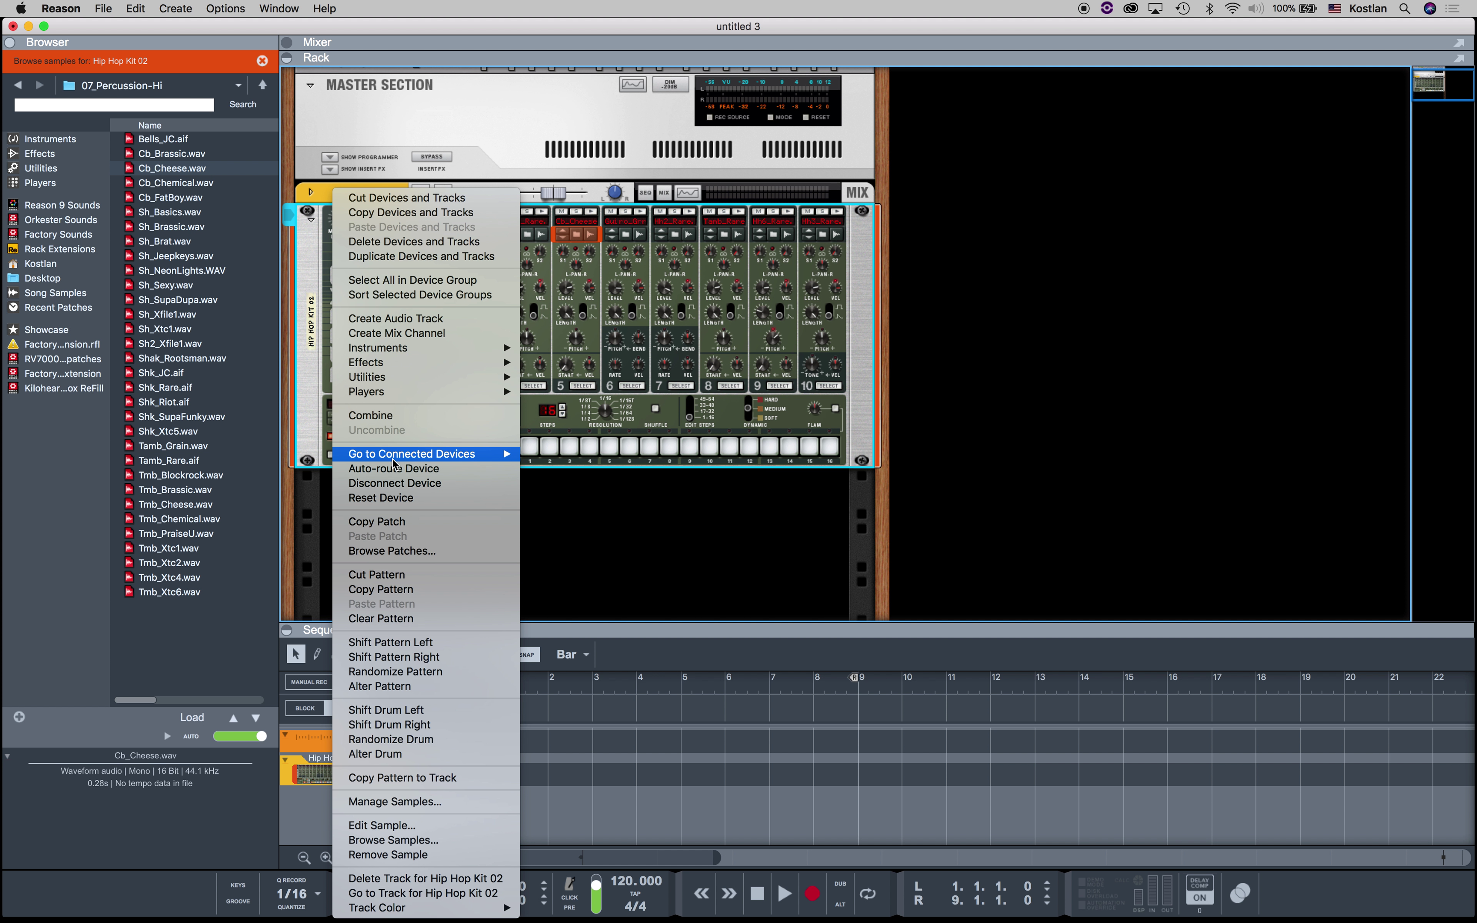
mouse_move(394, 461)
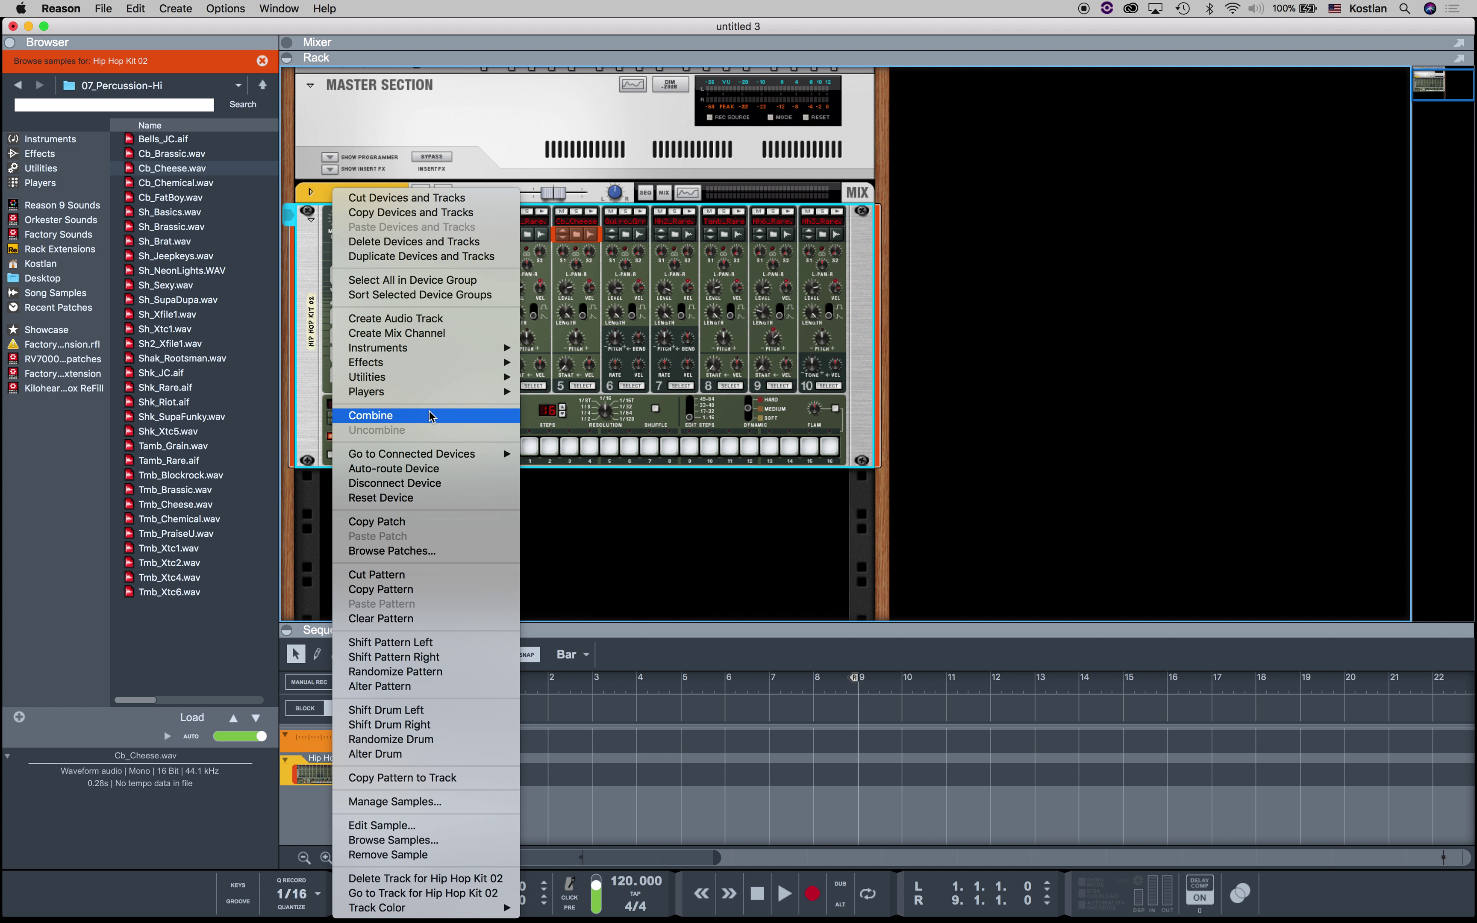
left_click(308, 372)
- Add a Dr. Octo Rex Loop Player below the Redrum and compare the context commands of both devices
left_click(73, 140)
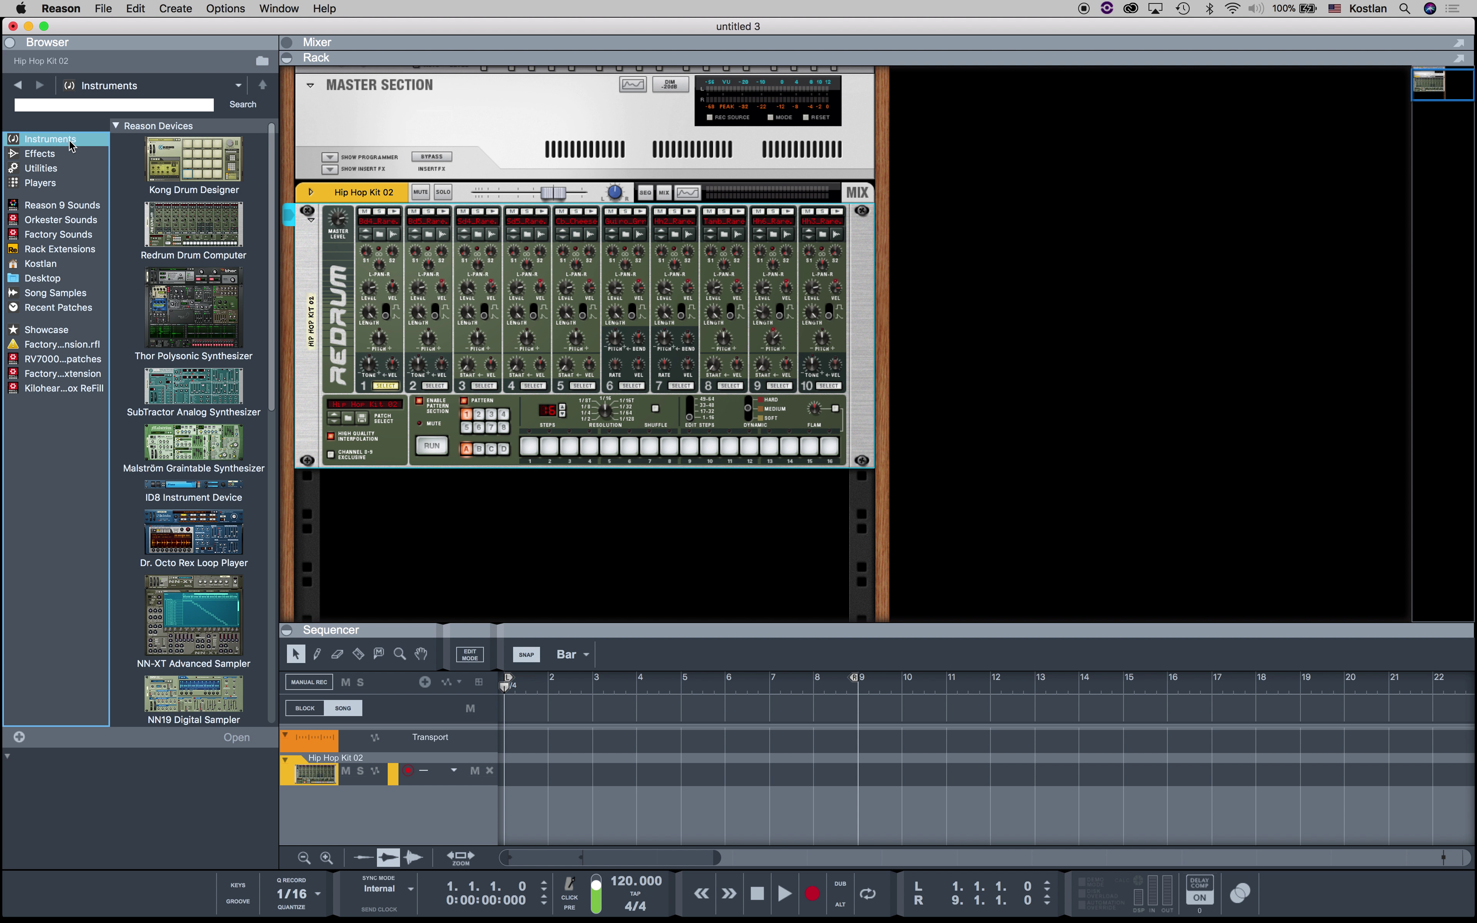
left_click_drag(192, 537, 426, 537)
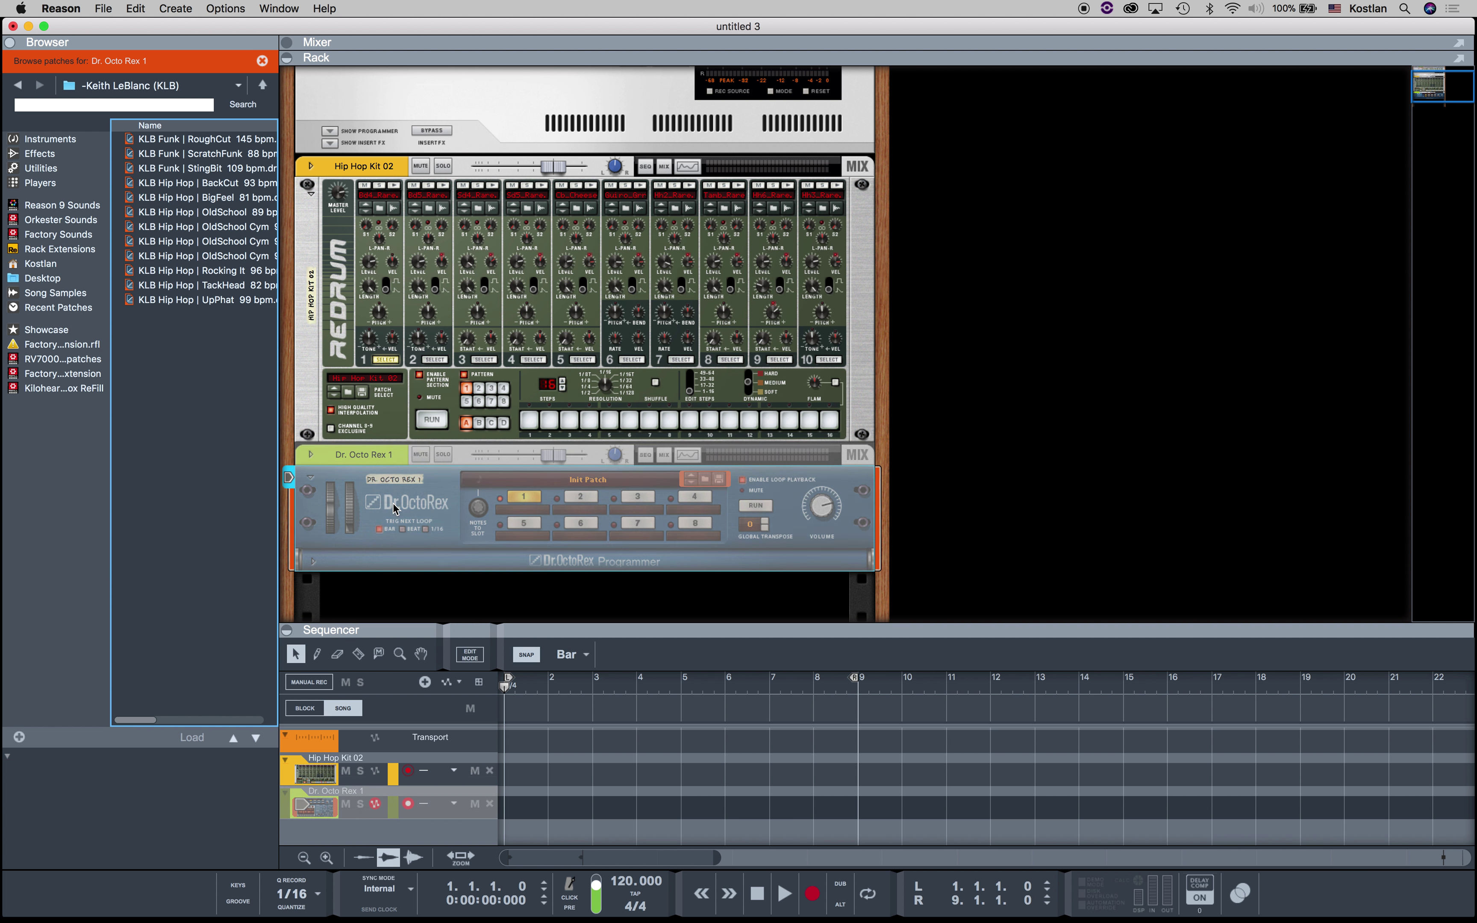
right_click(431, 496)
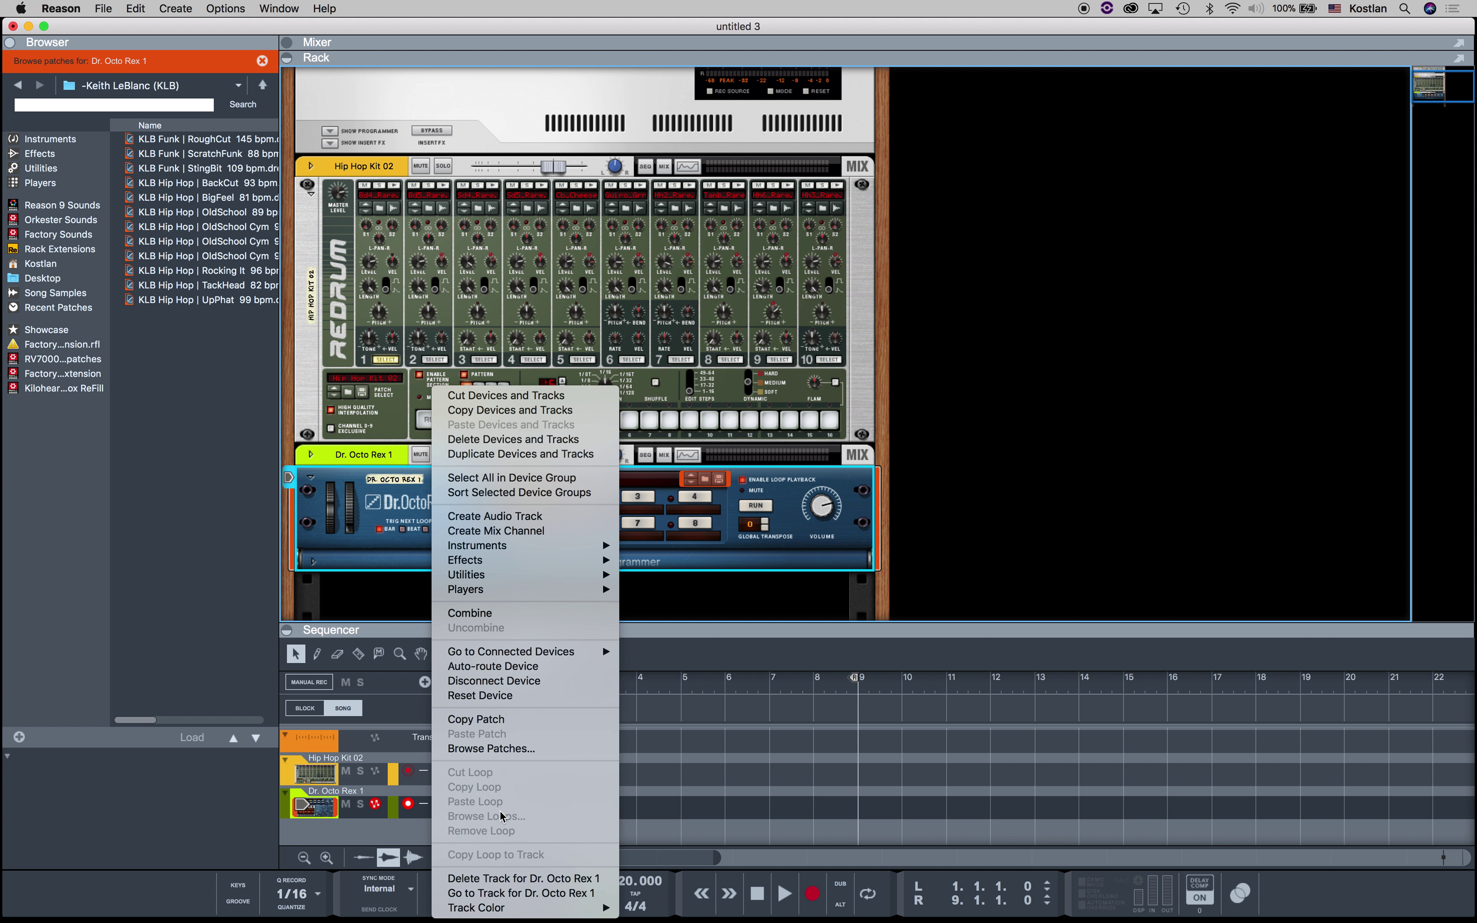
left_click(324, 323)
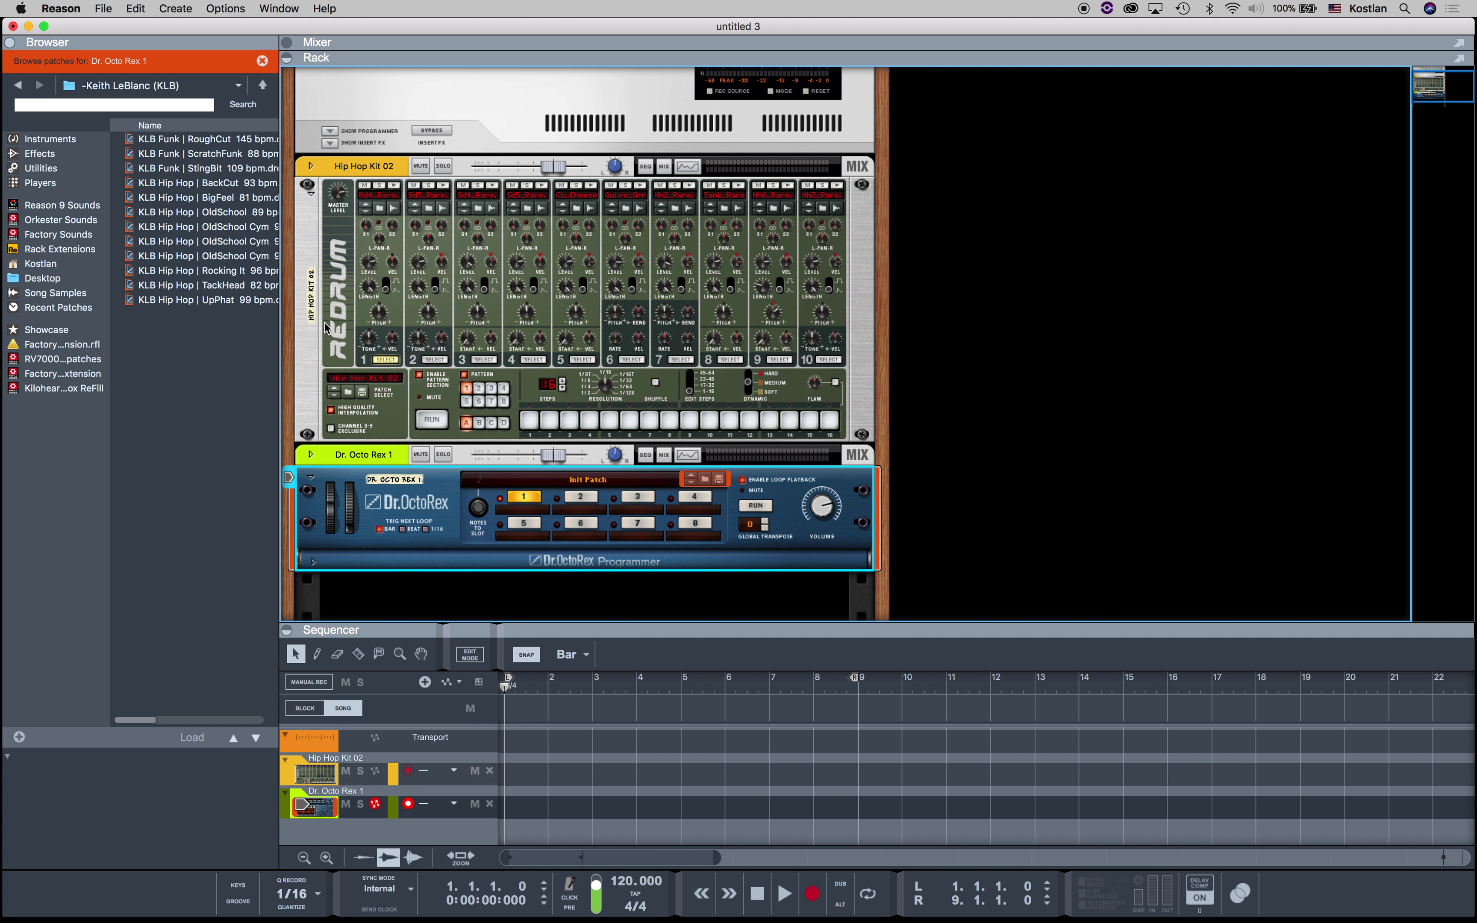
right_click(324, 322)
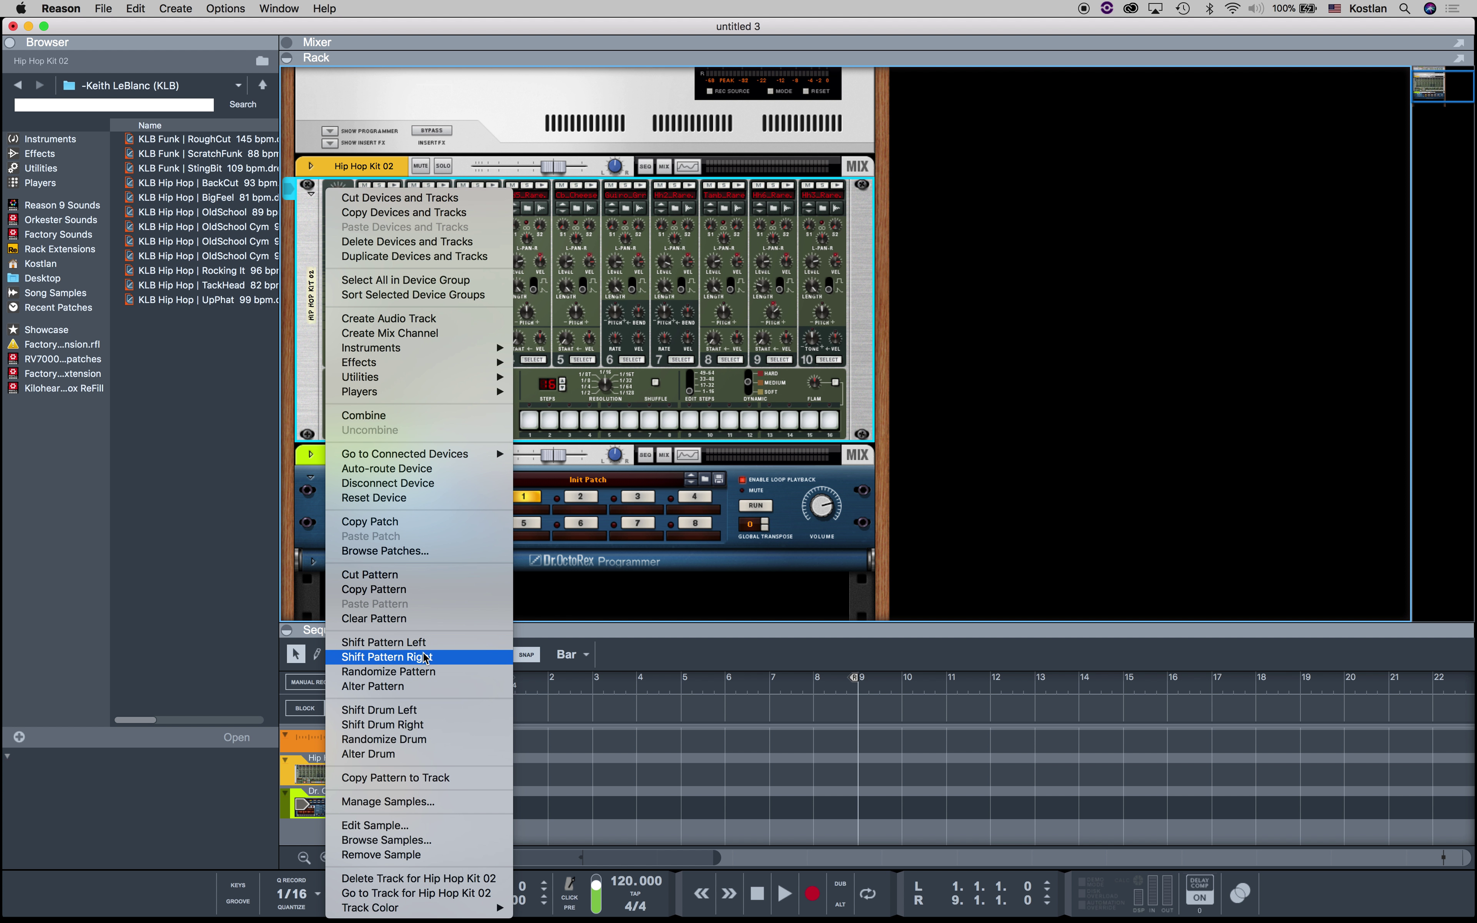
left_click(309, 360)
- Delete the Dr. Octo Rex device together with everything in its device group
left_click(343, 477)
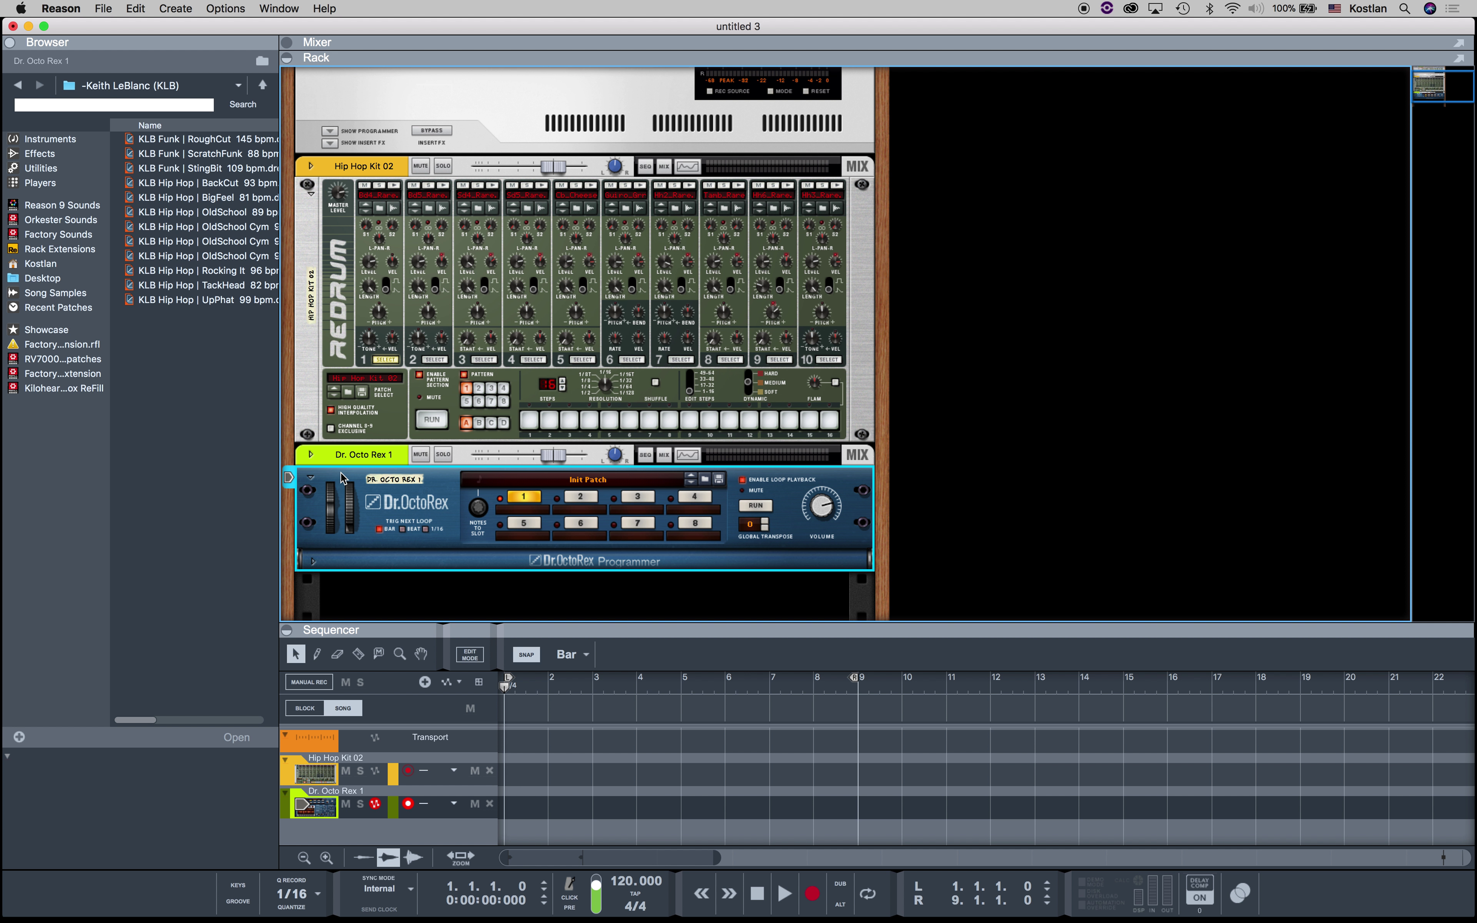
key("BackSpace")
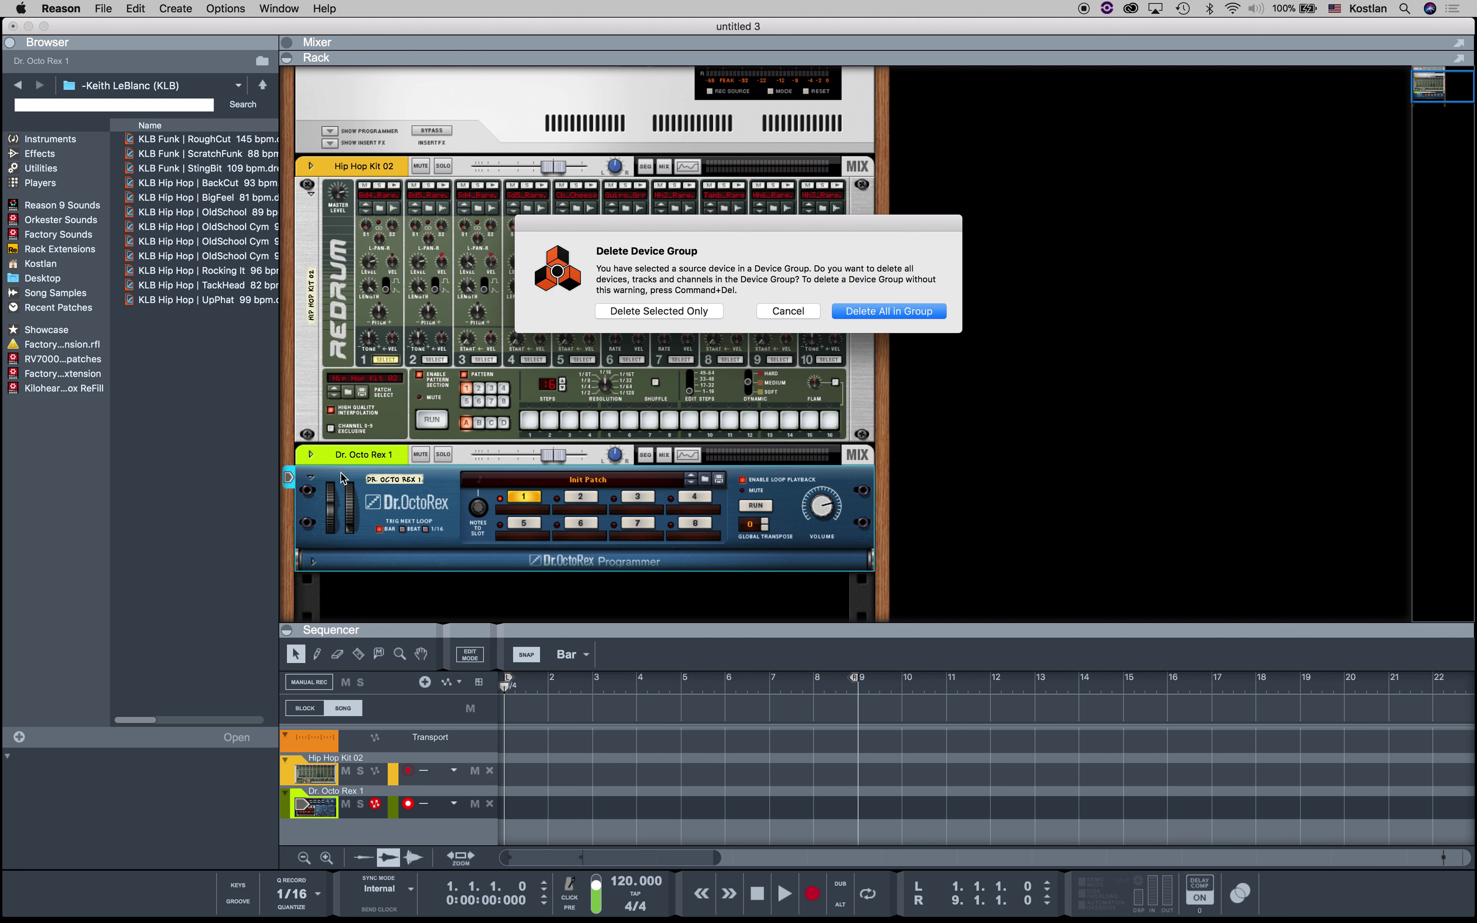
left_click(911, 312)
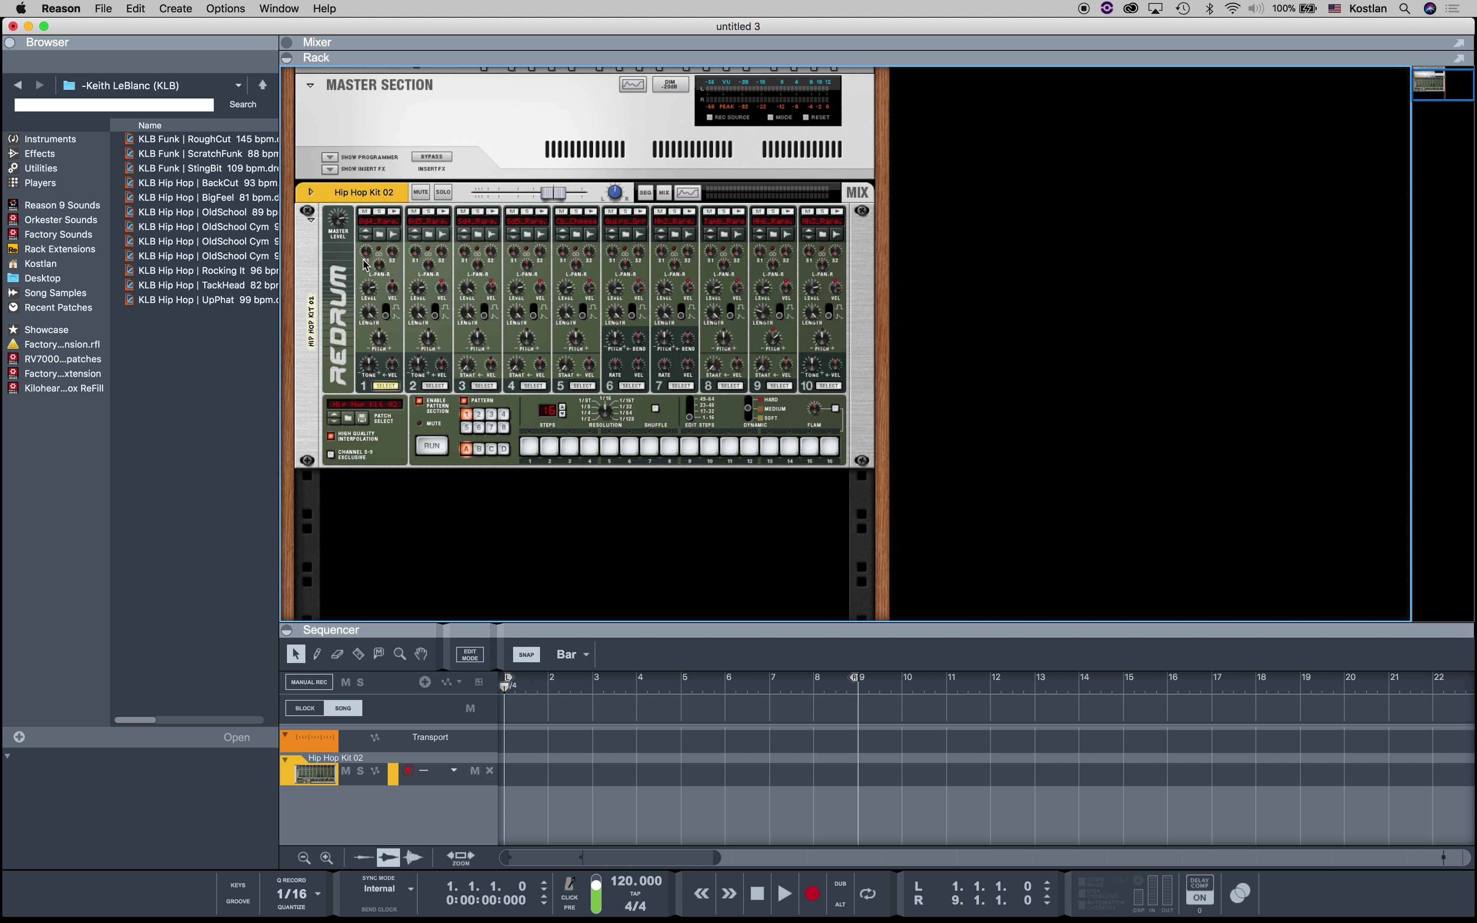
- Select the Redrum and compare its context commands with the application's editing commands
left_click(329, 262)
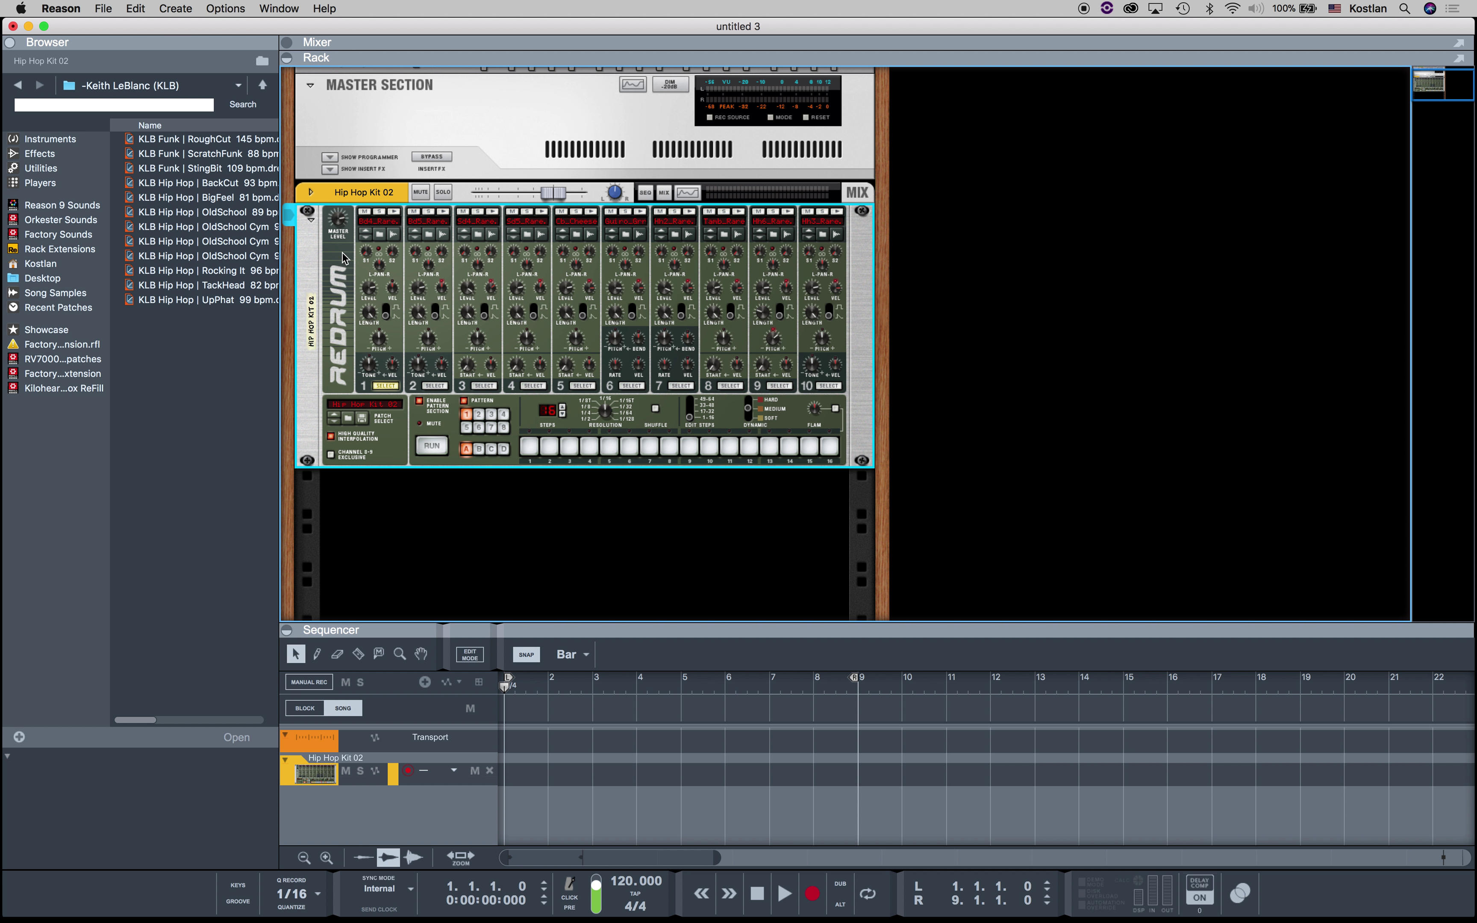
right_click(342, 256)
left_click(333, 253)
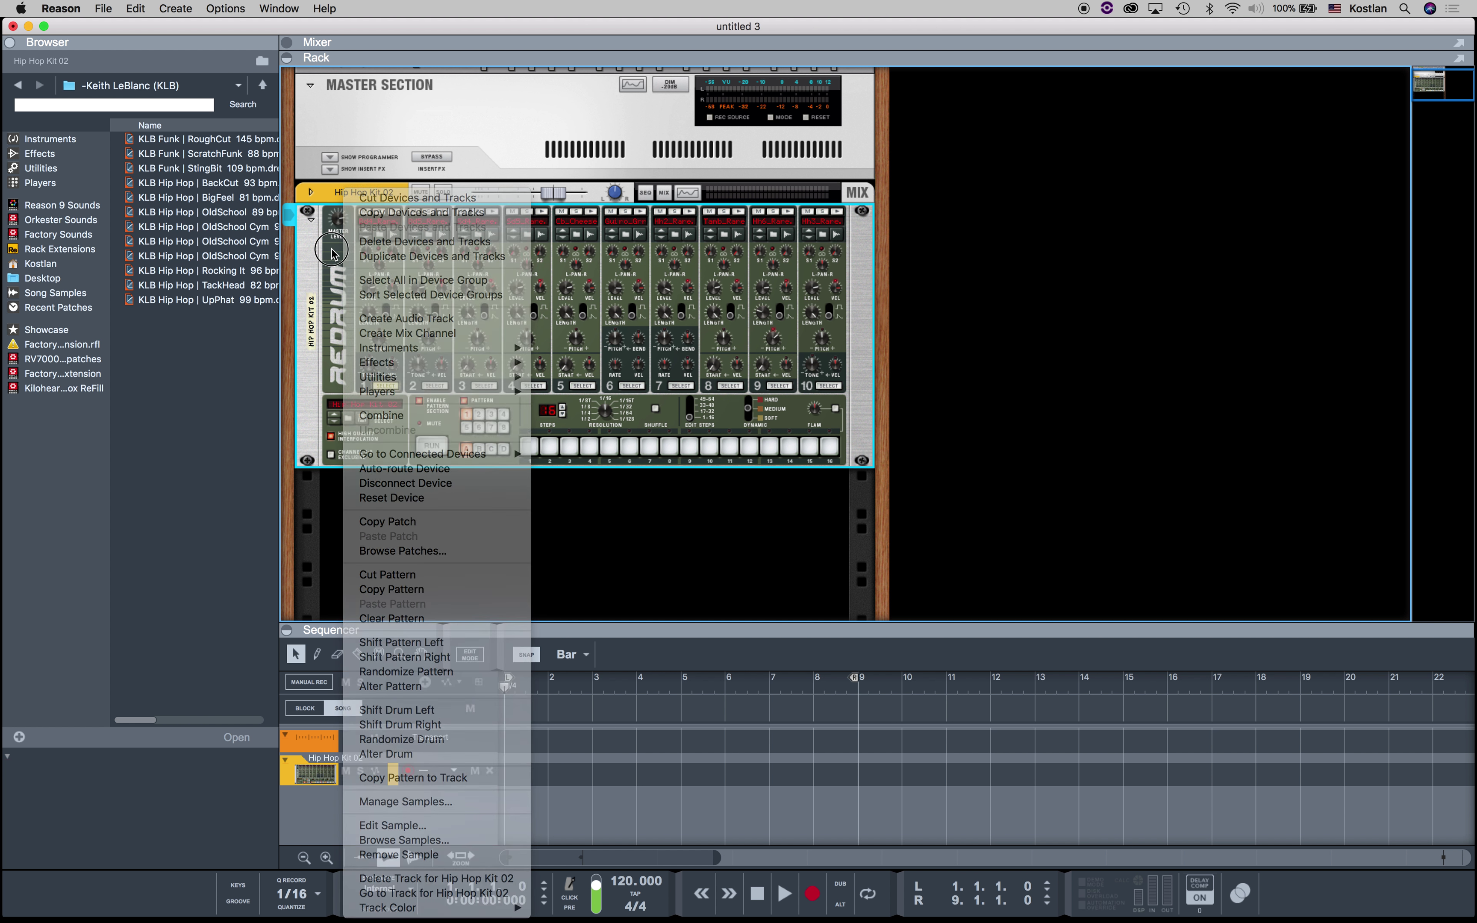
left_click(137, 7)
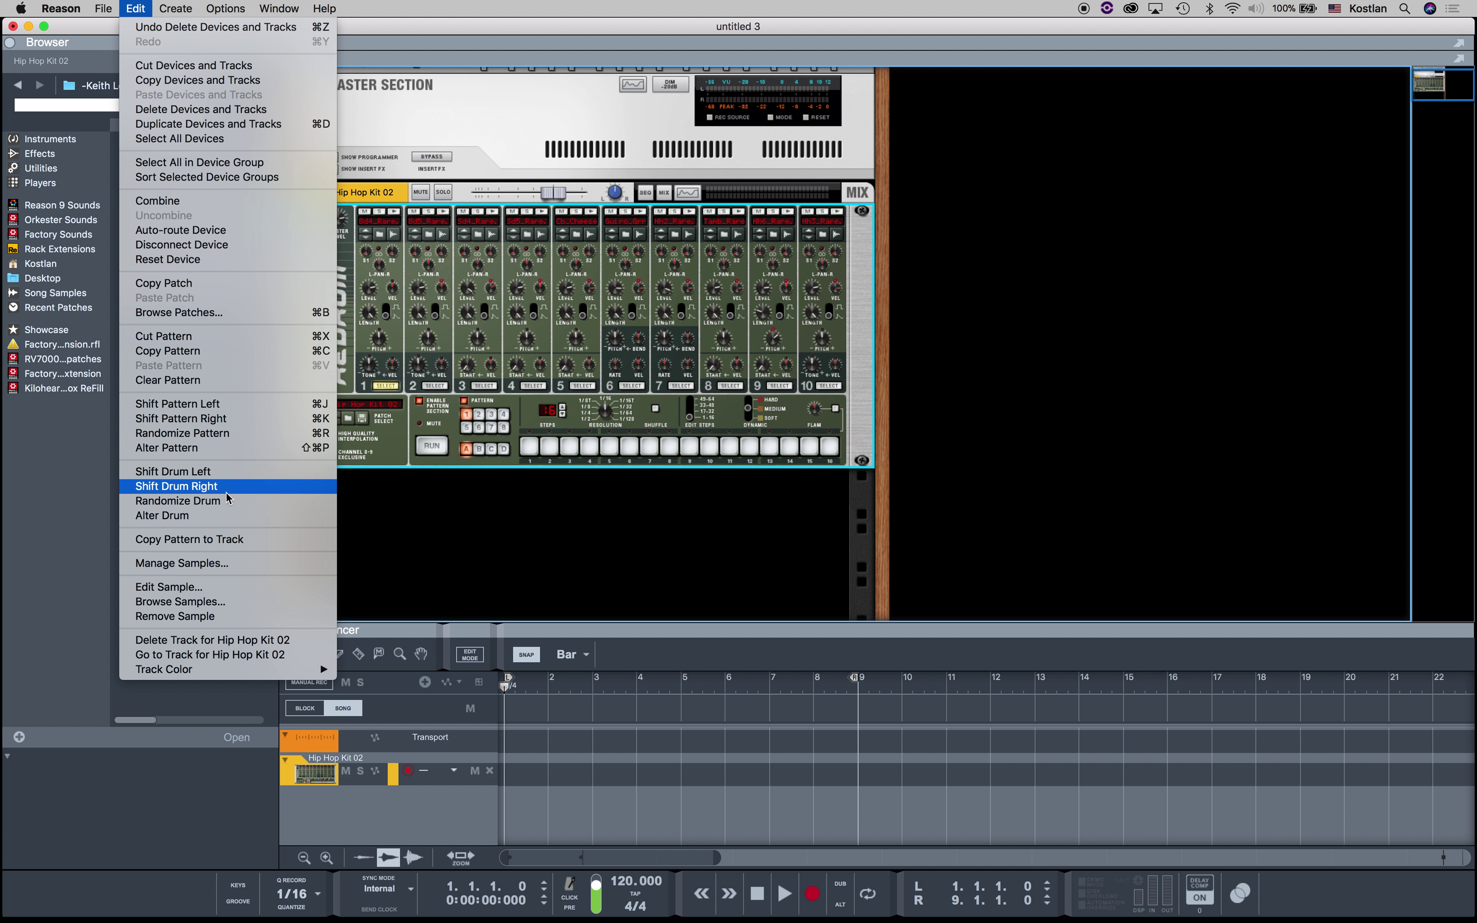
left_click(389, 447)
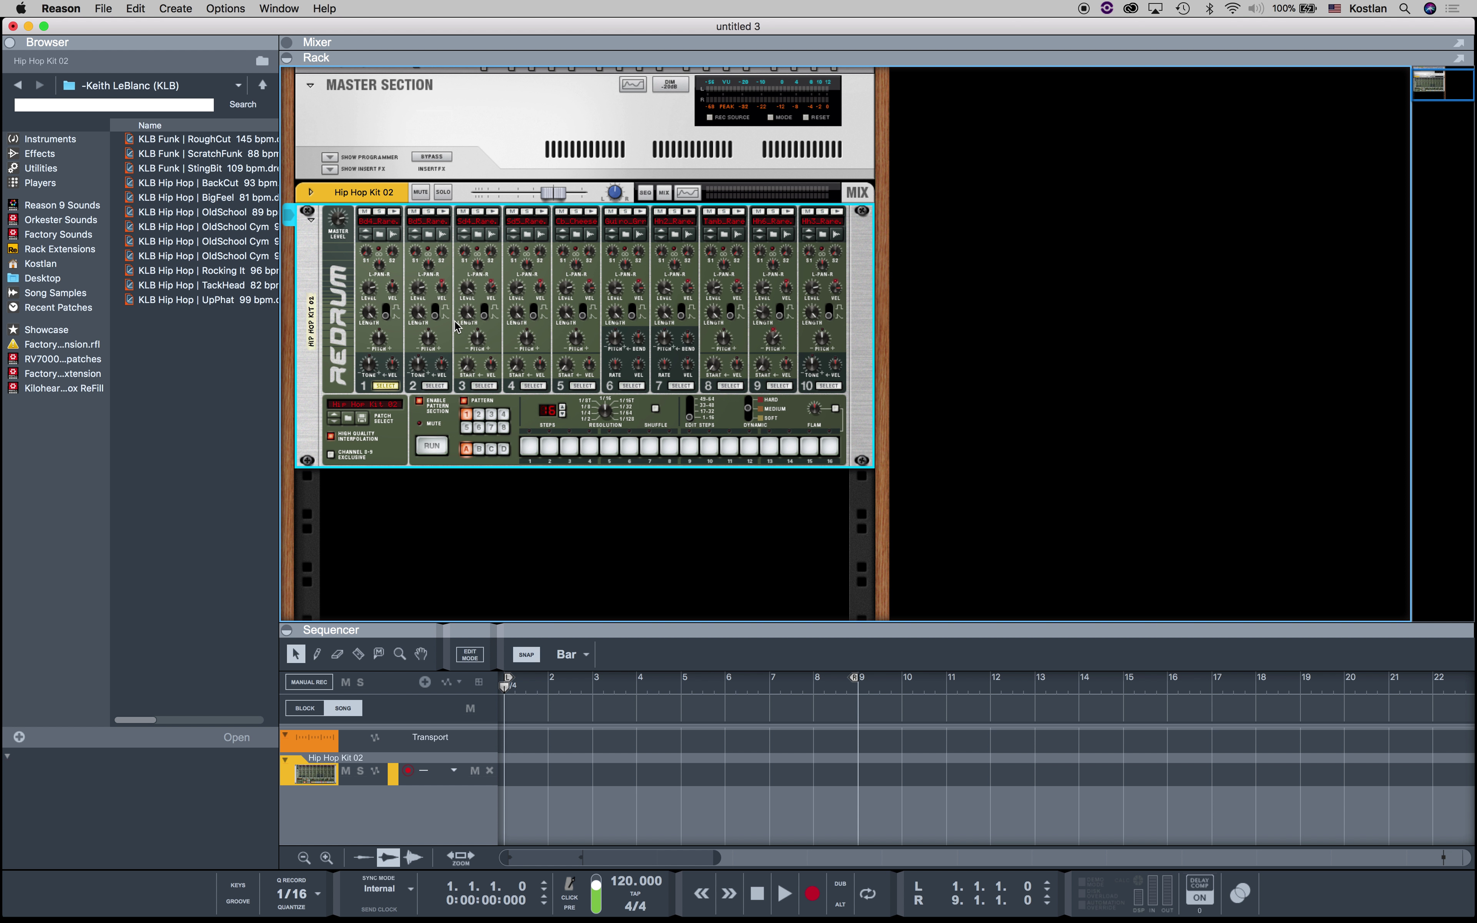
- Reset the Redrum device to an empty patch and trigger drum channels 2 and 3 to check them
right_click(336, 259)
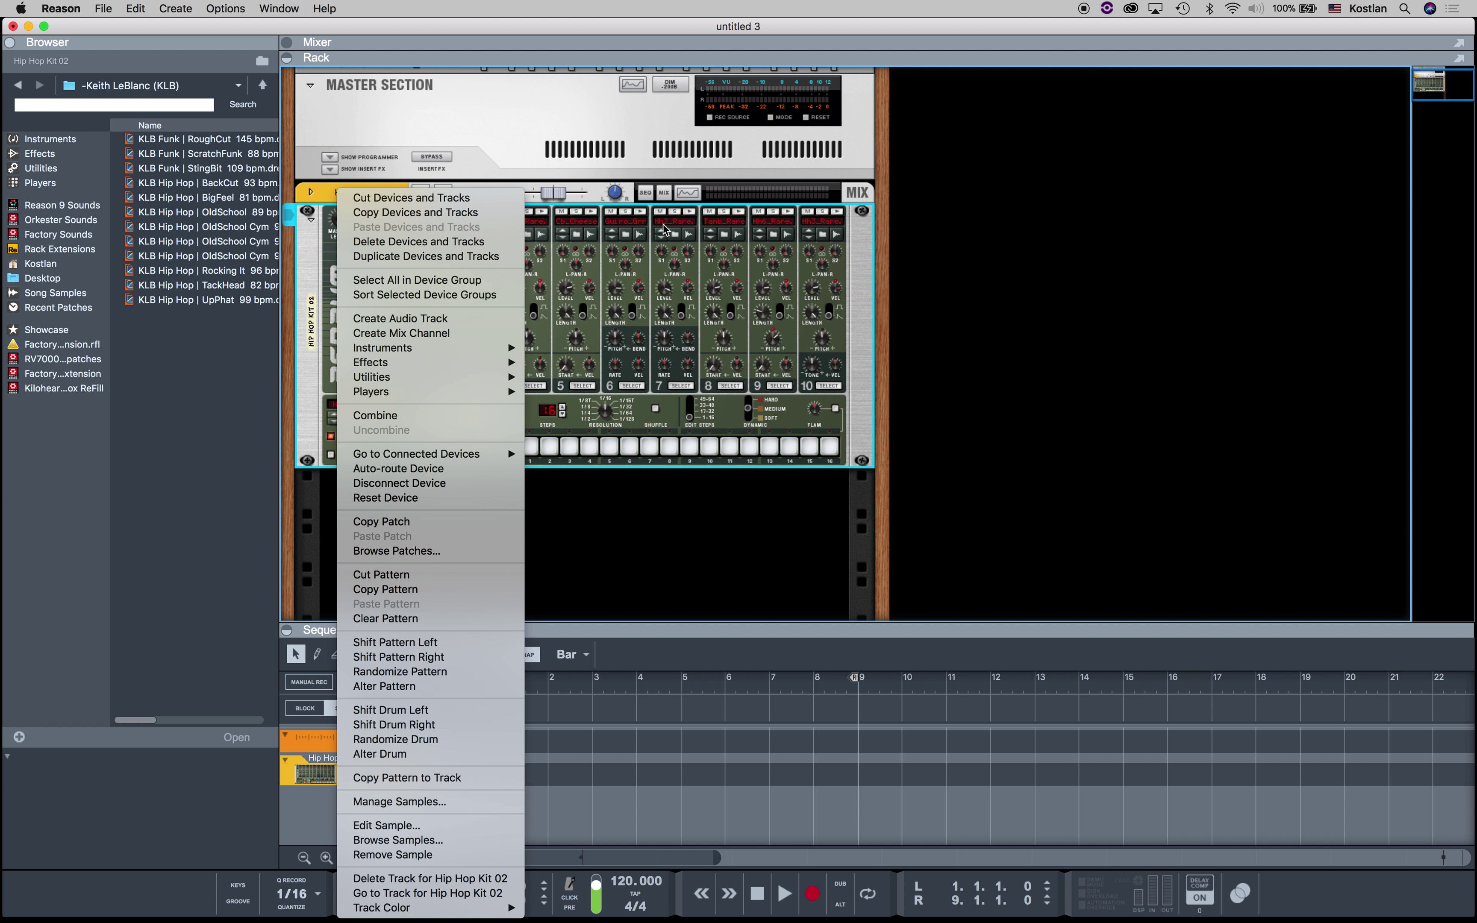
left_click(441, 500)
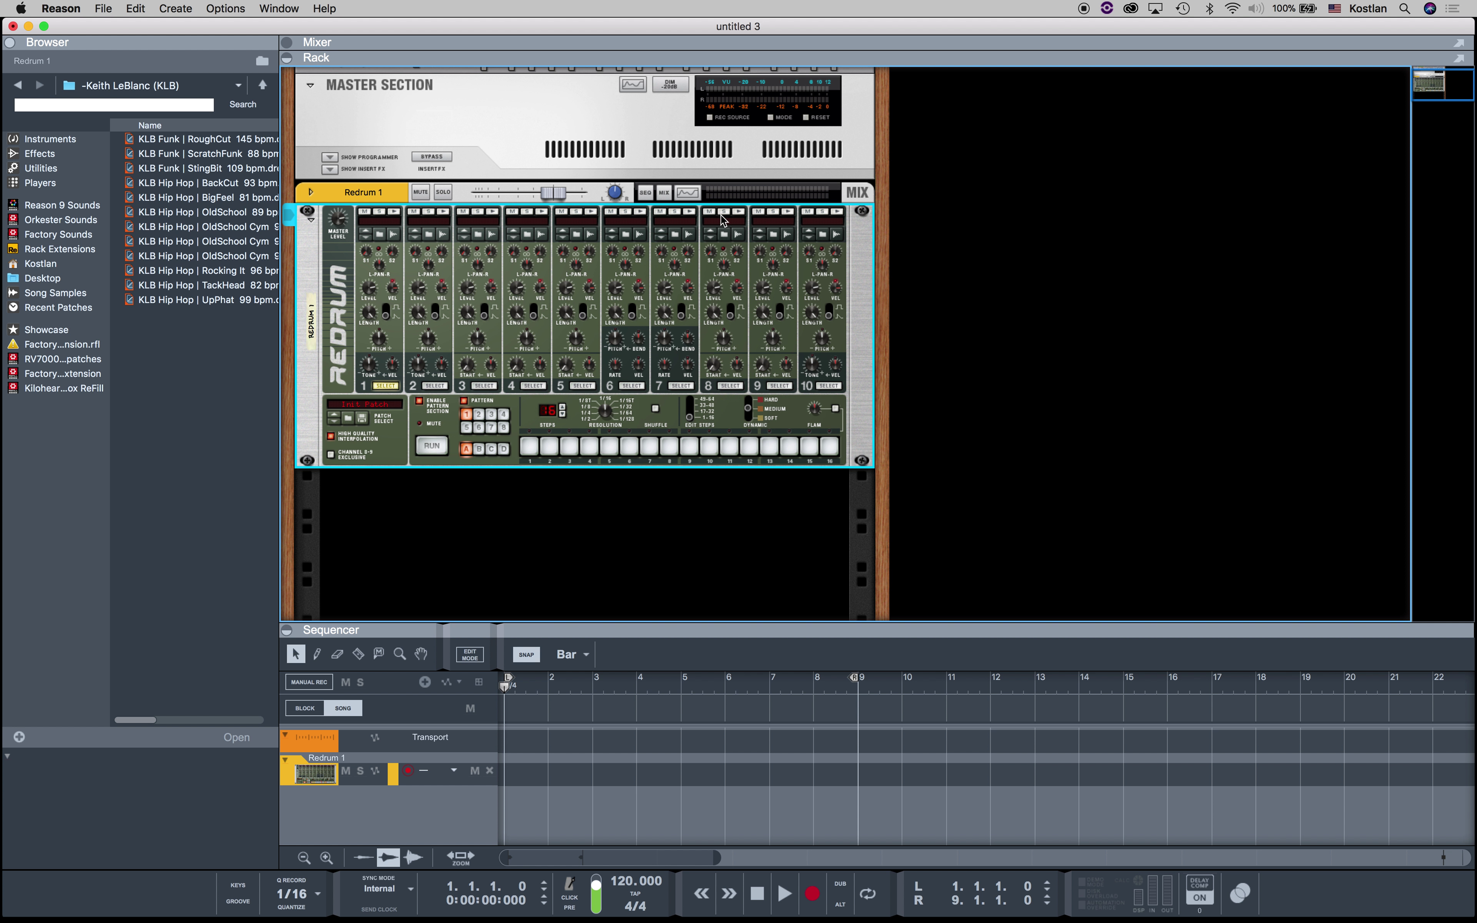
left_click(442, 212)
left_click(492, 212)
right_click(341, 243)
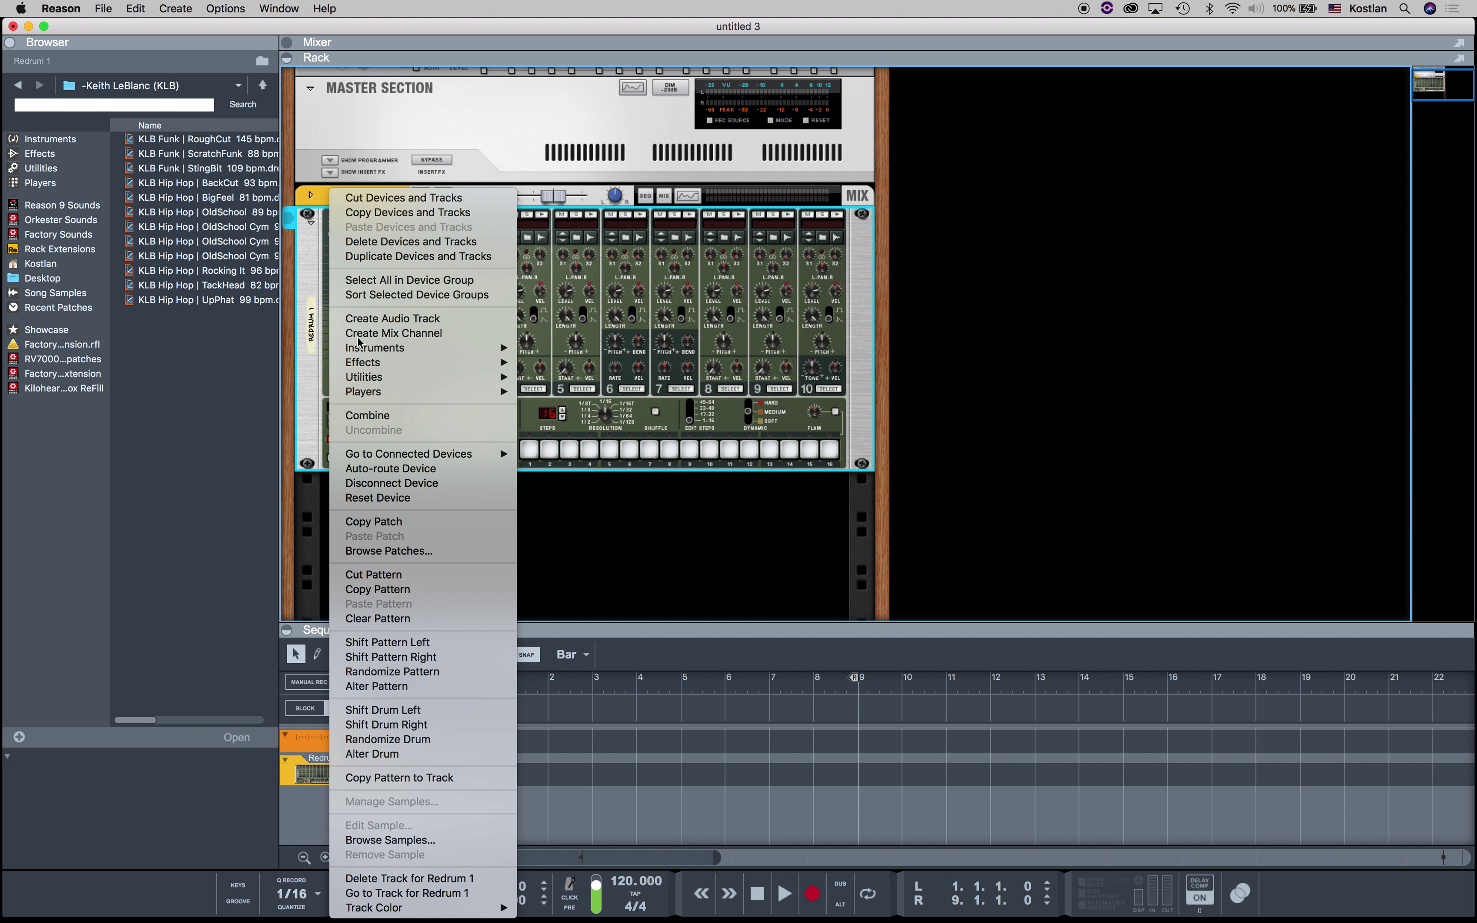
left_click(382, 498)
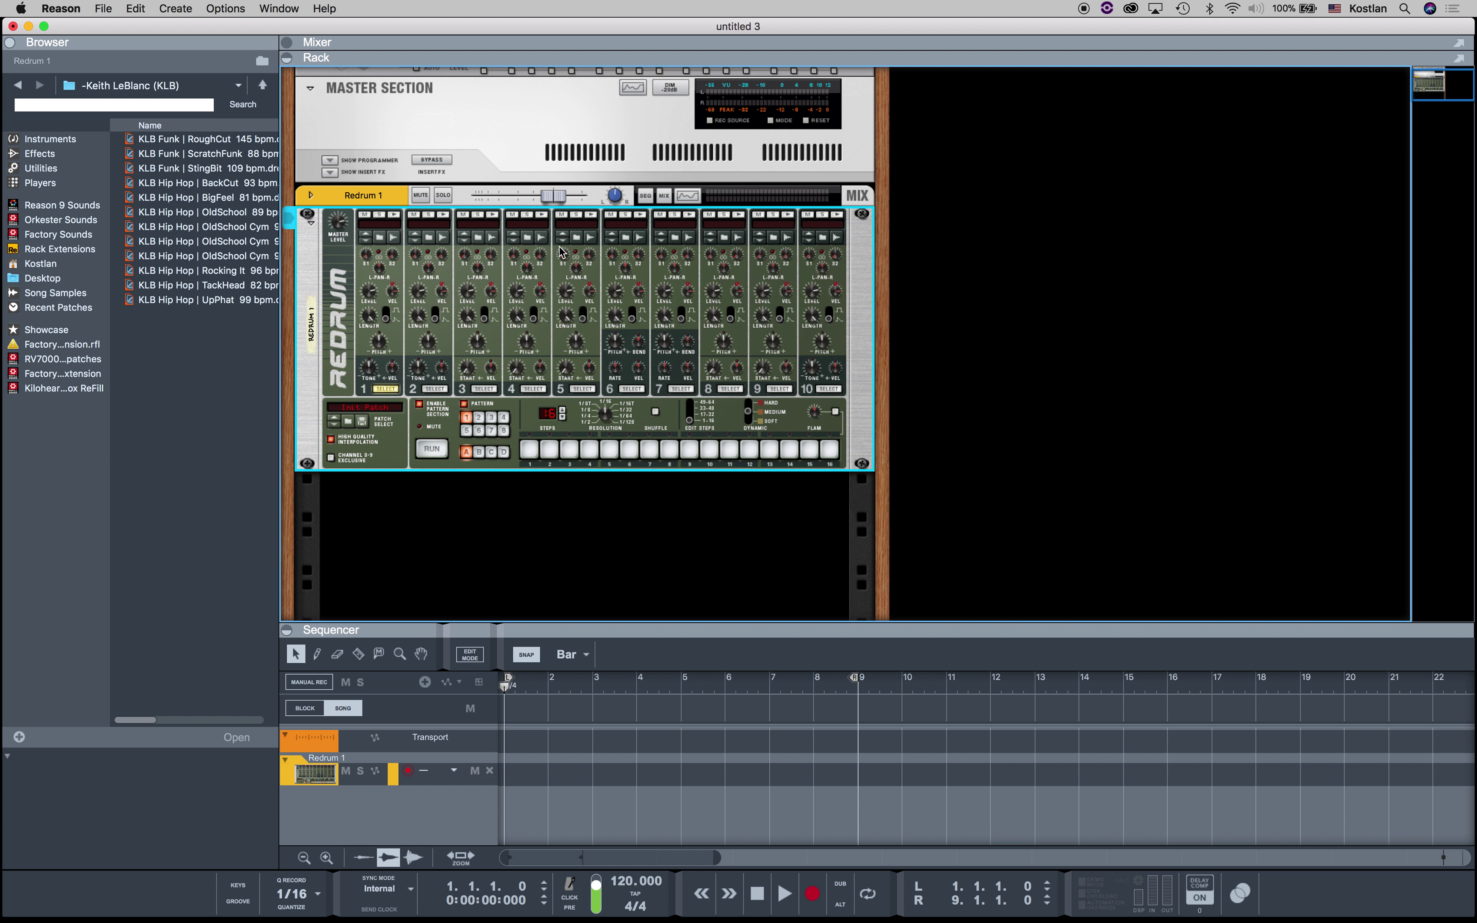
- Browse samples for drum channel 1 and open 01_BassDrums in the factory Redrum Drum Kits' xclusive drums-sorted folder
left_click(379, 242)
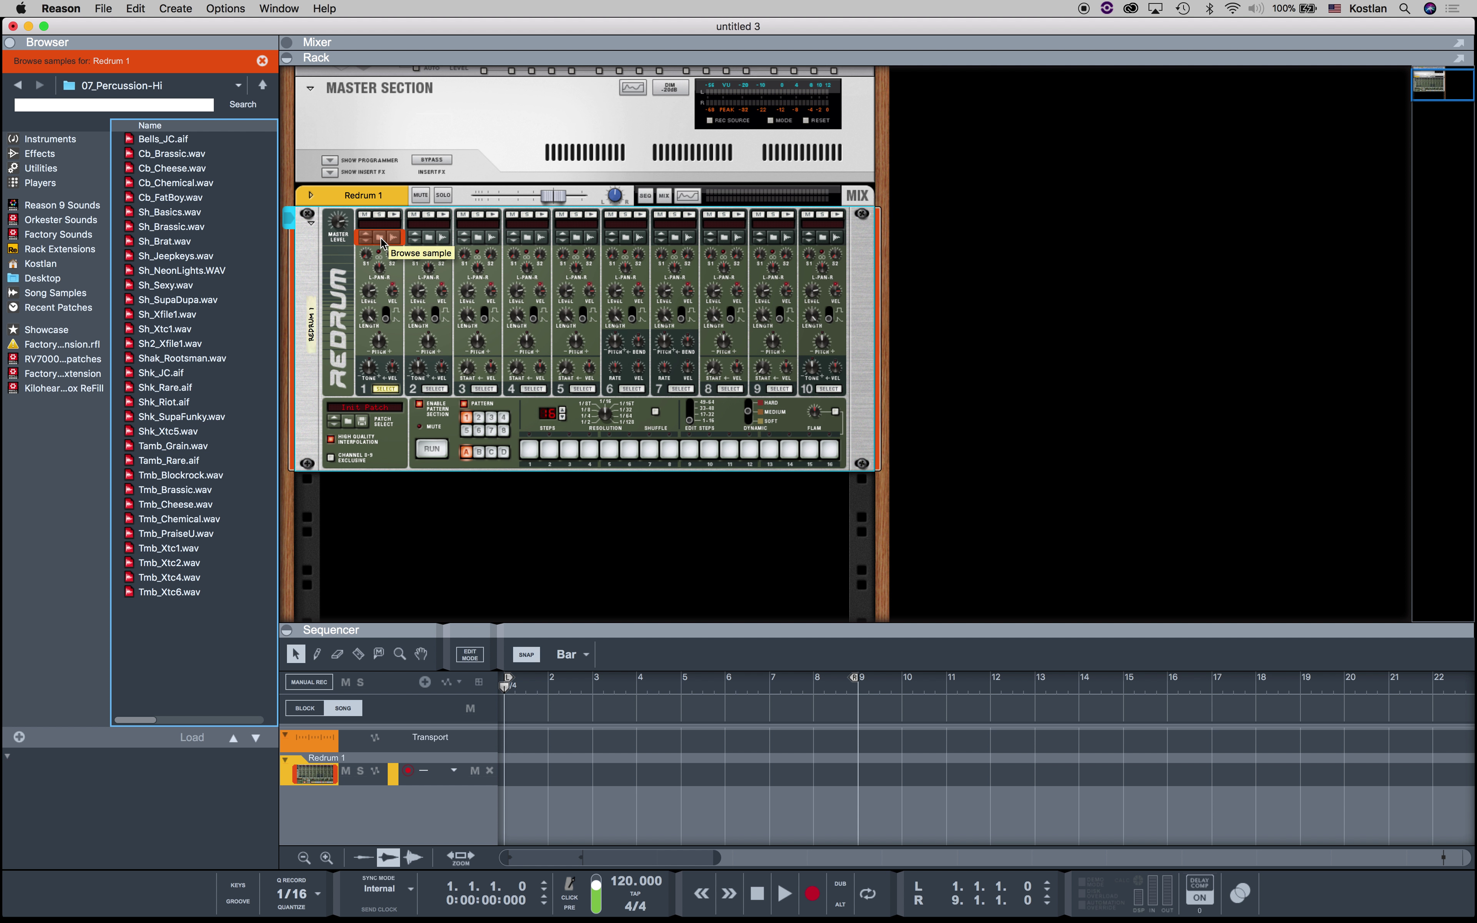
left_click(86, 235)
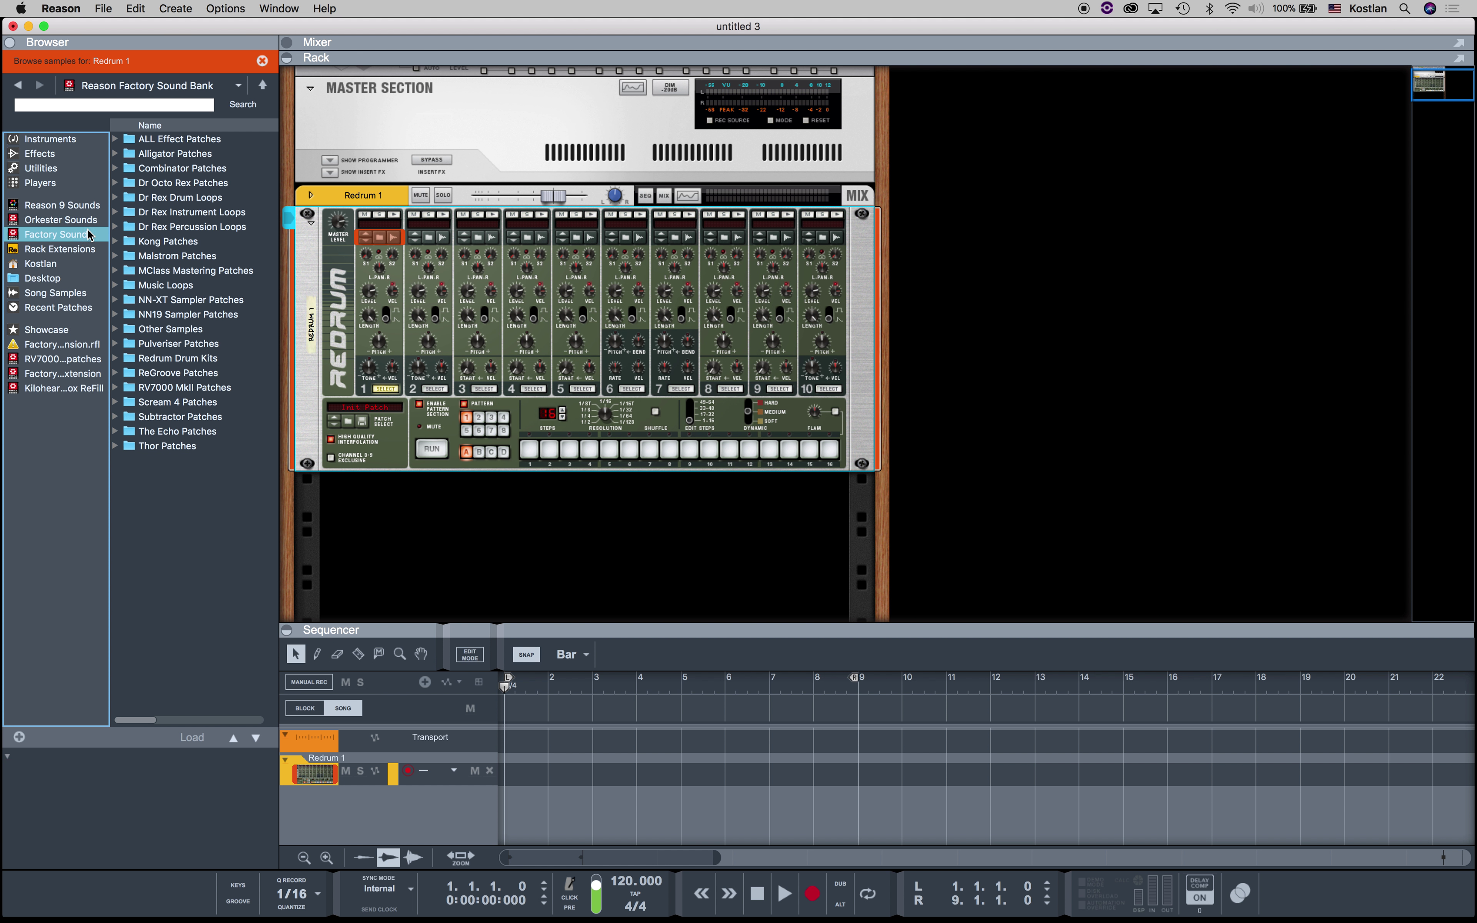
double_click(217, 364)
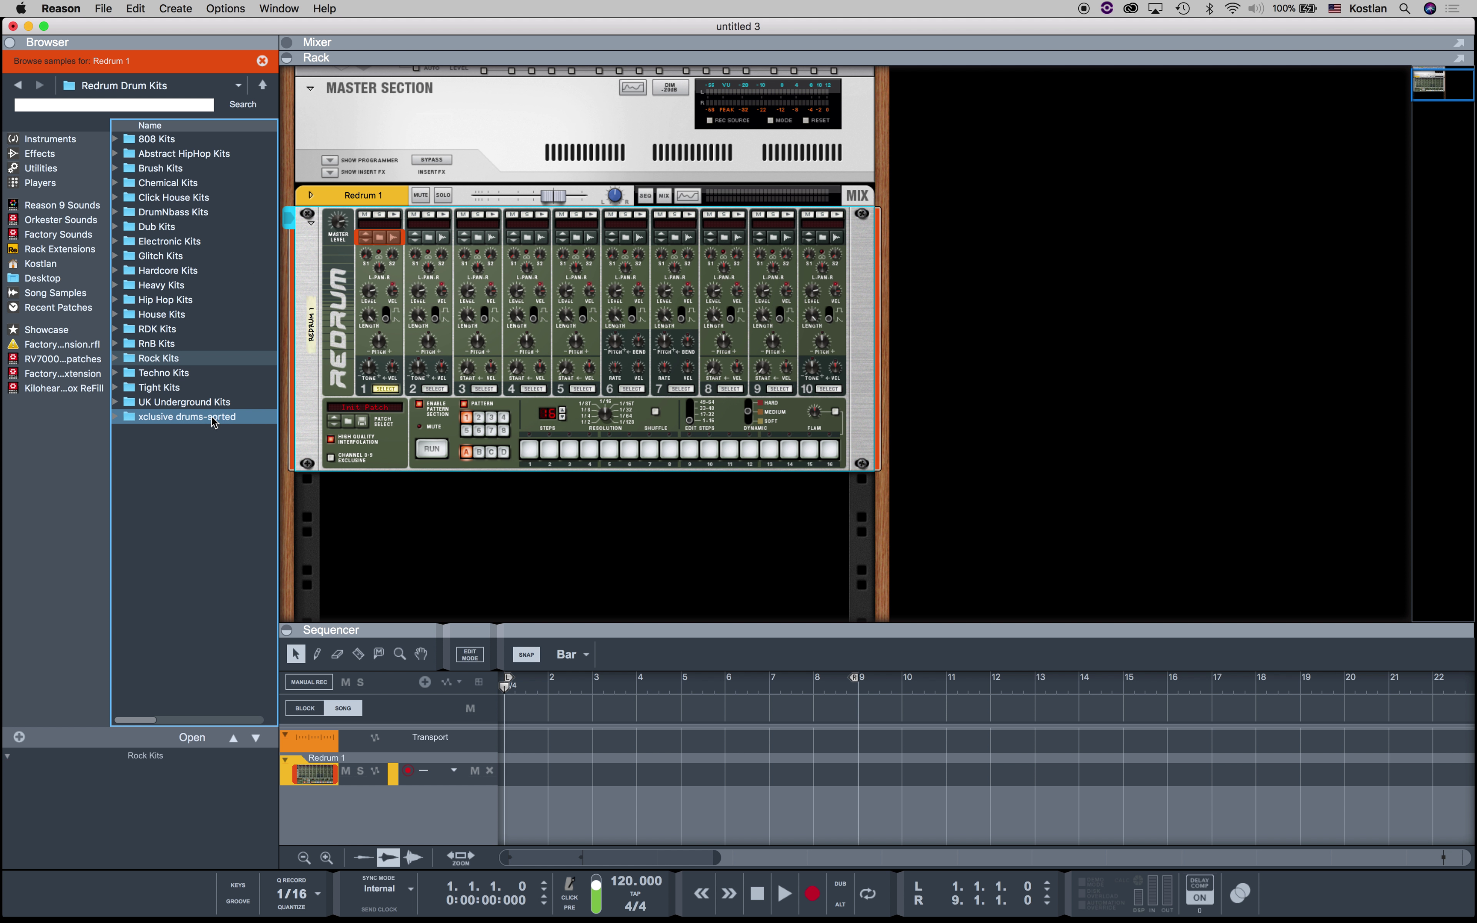
double_click(202, 231)
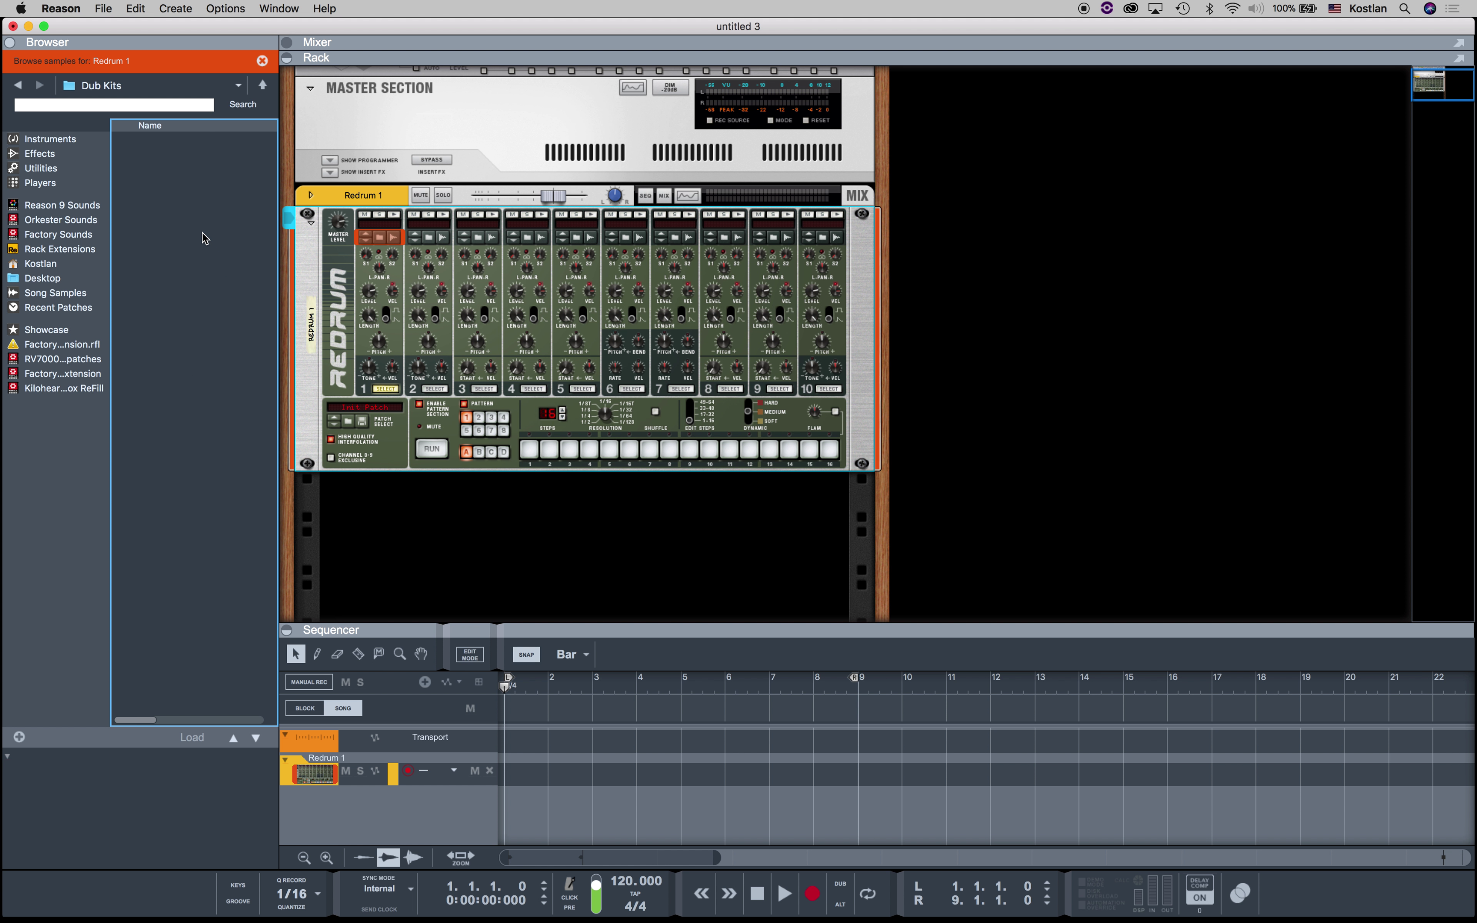
left_click(17, 85)
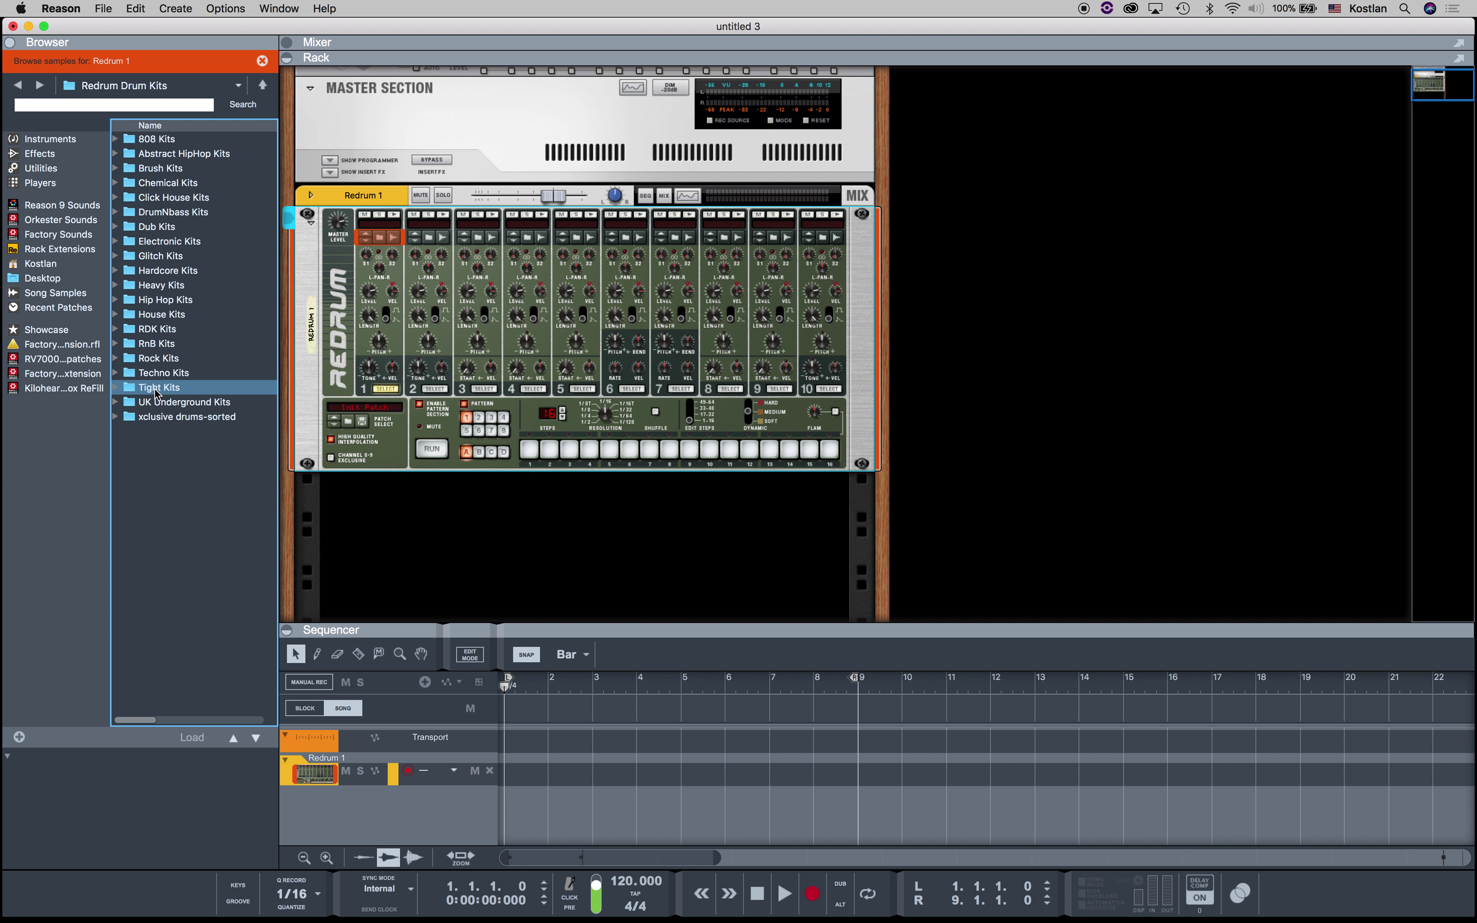
left_click(170, 420)
double_click(187, 424)
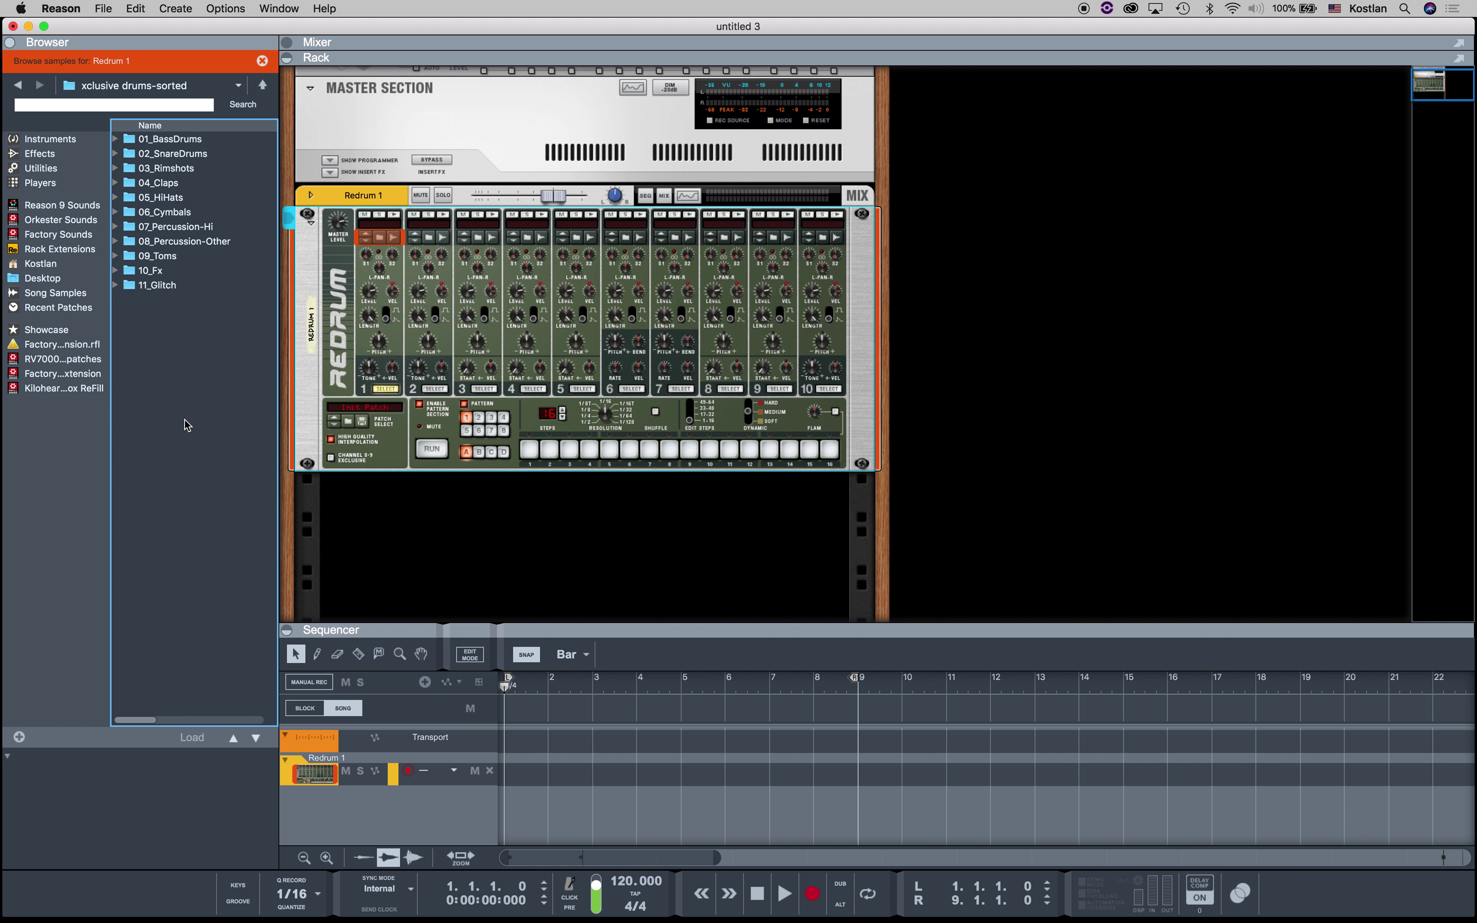
double_click(182, 144)
- Preview the bass drum sample Bd_Basics.wav and turn on auto audition
left_click(182, 213)
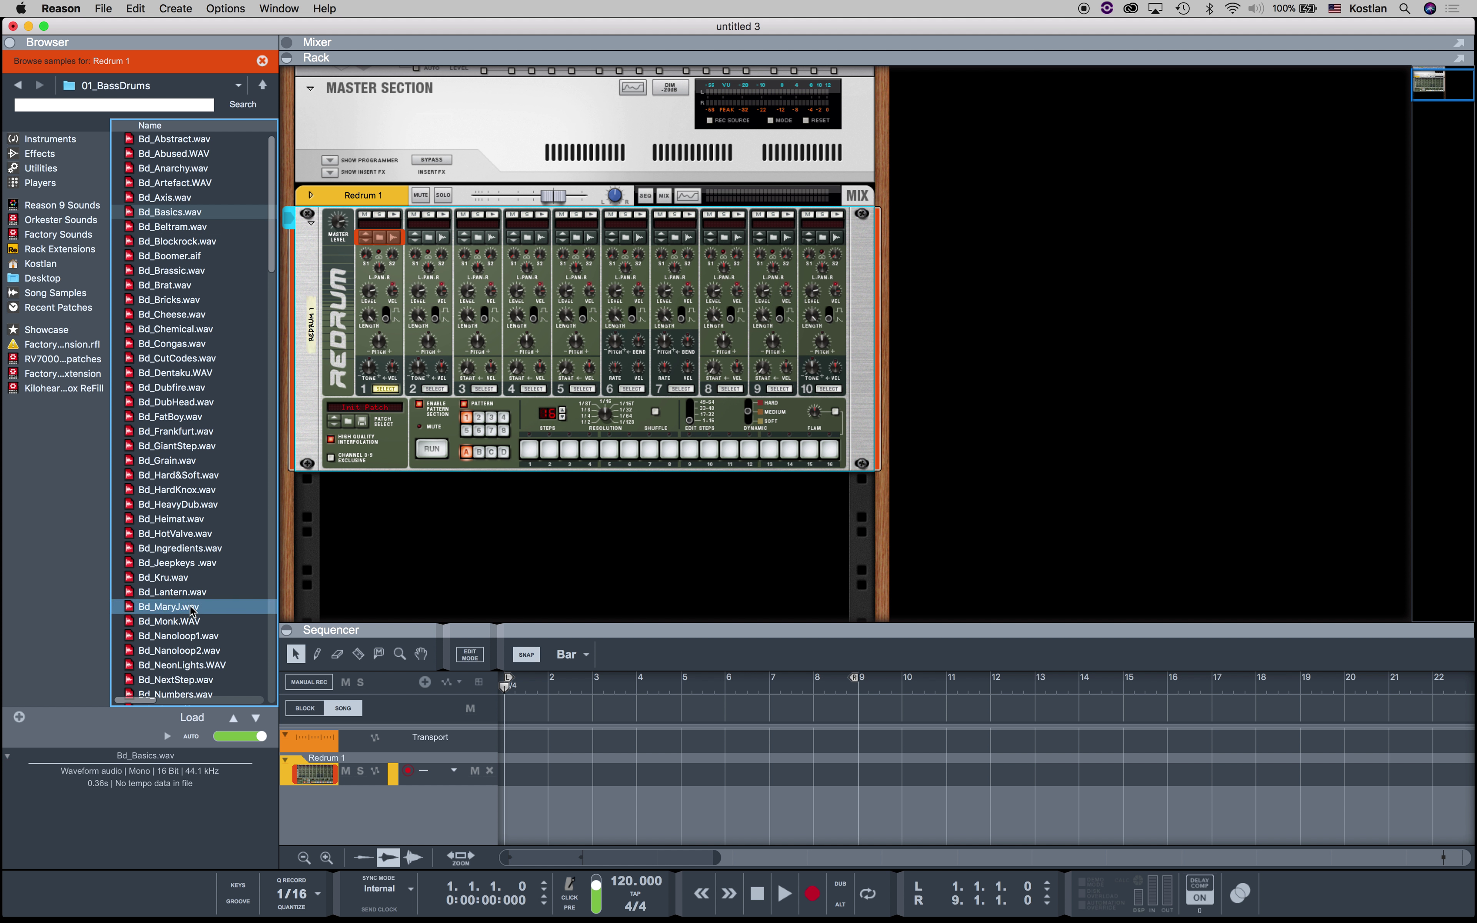
left_click(167, 737)
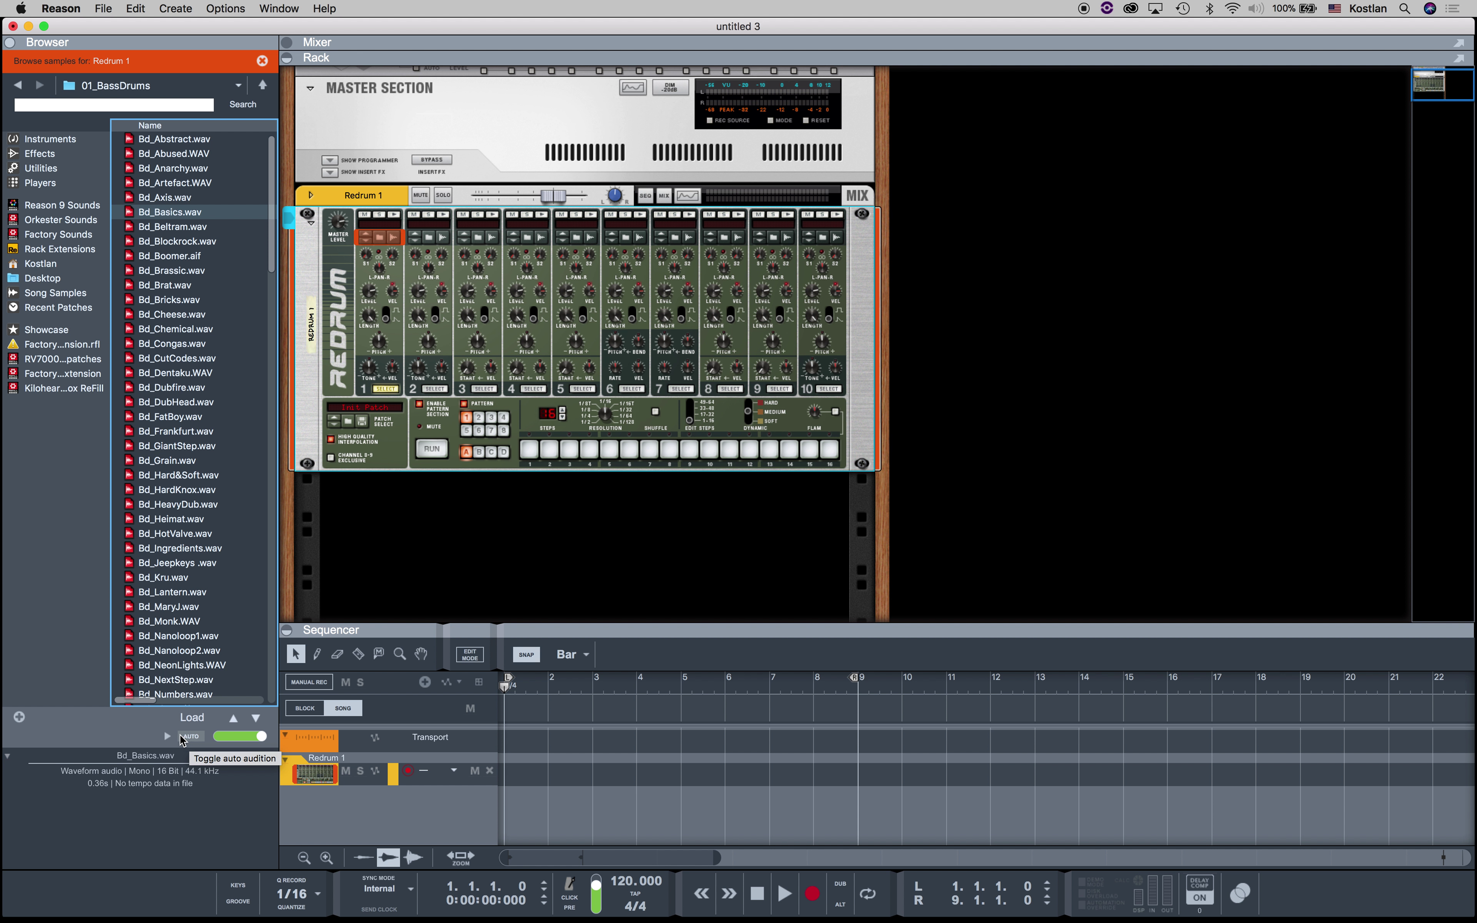
left_click(169, 738)
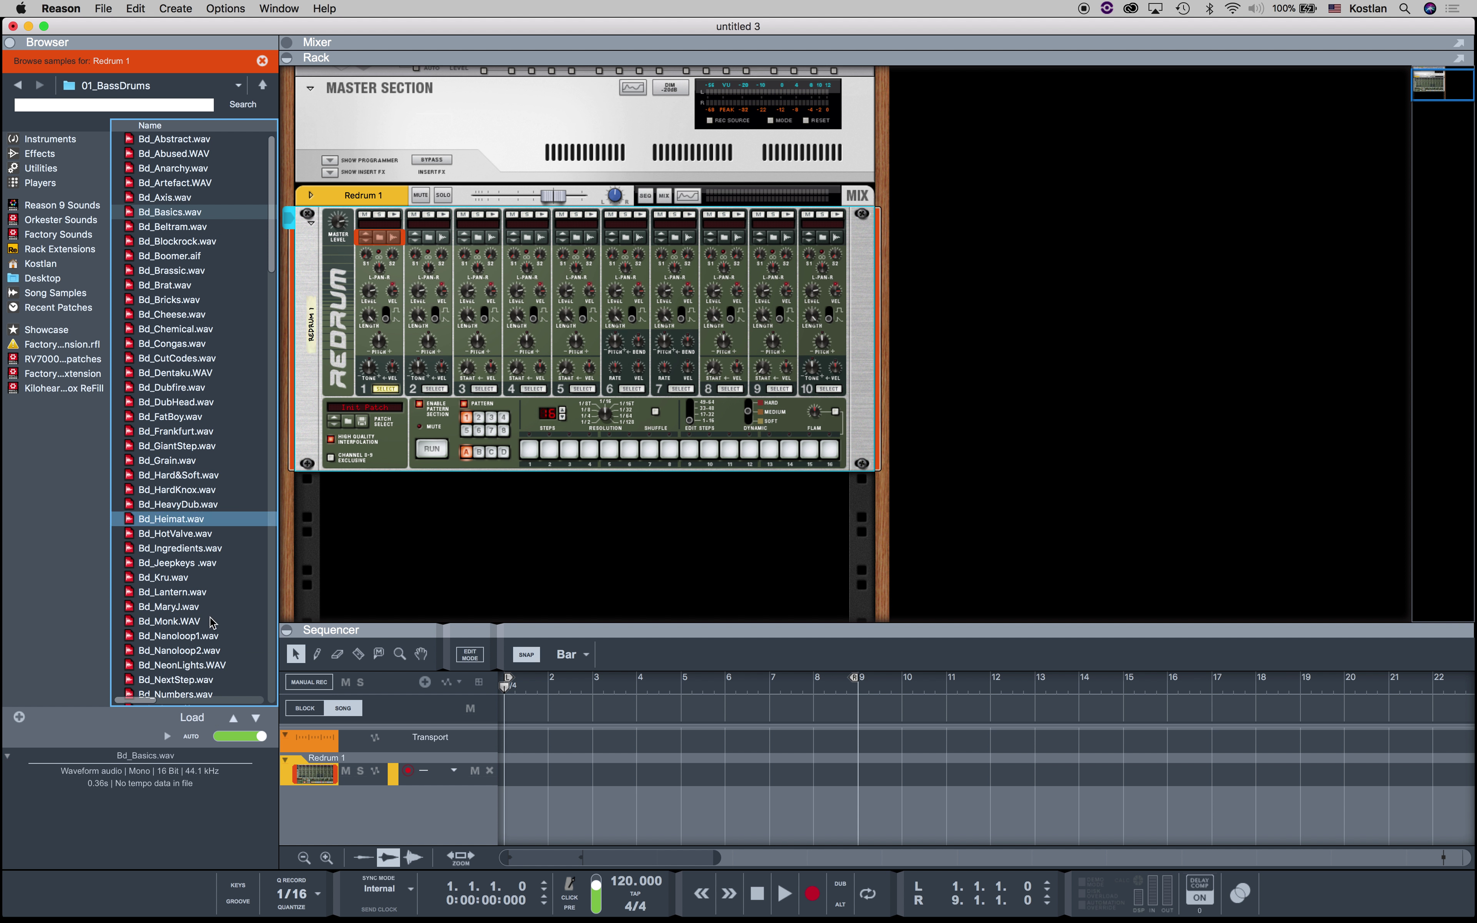
left_click(192, 737)
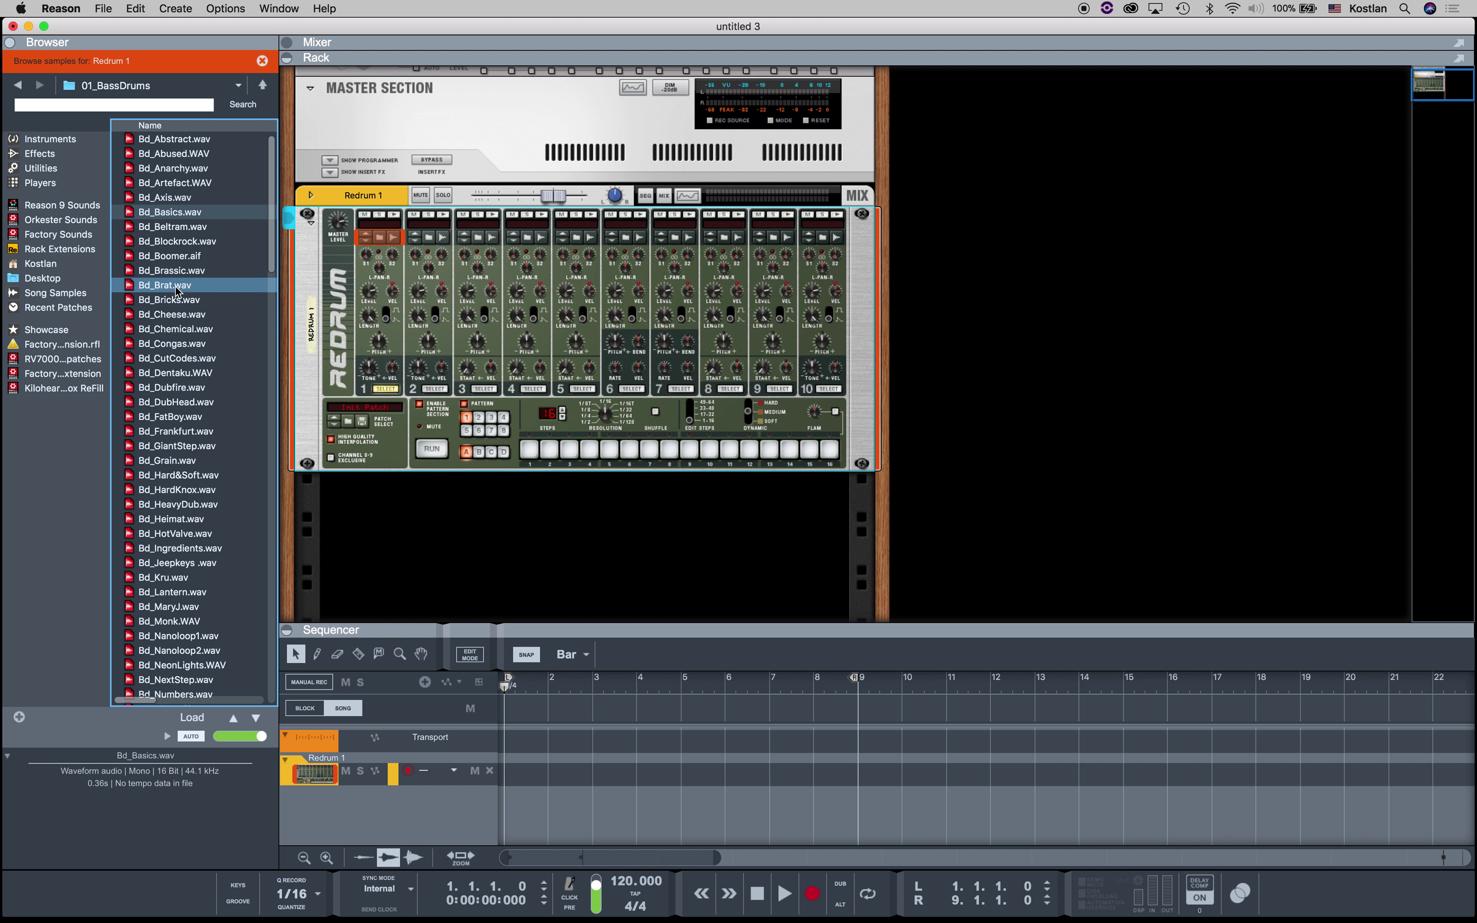
- Compare Bd_Boomer.aif with Bd_Brassic.wav, then load Bd_Boomer.aif into drum channel 1 and trigger it
left_click(178, 256)
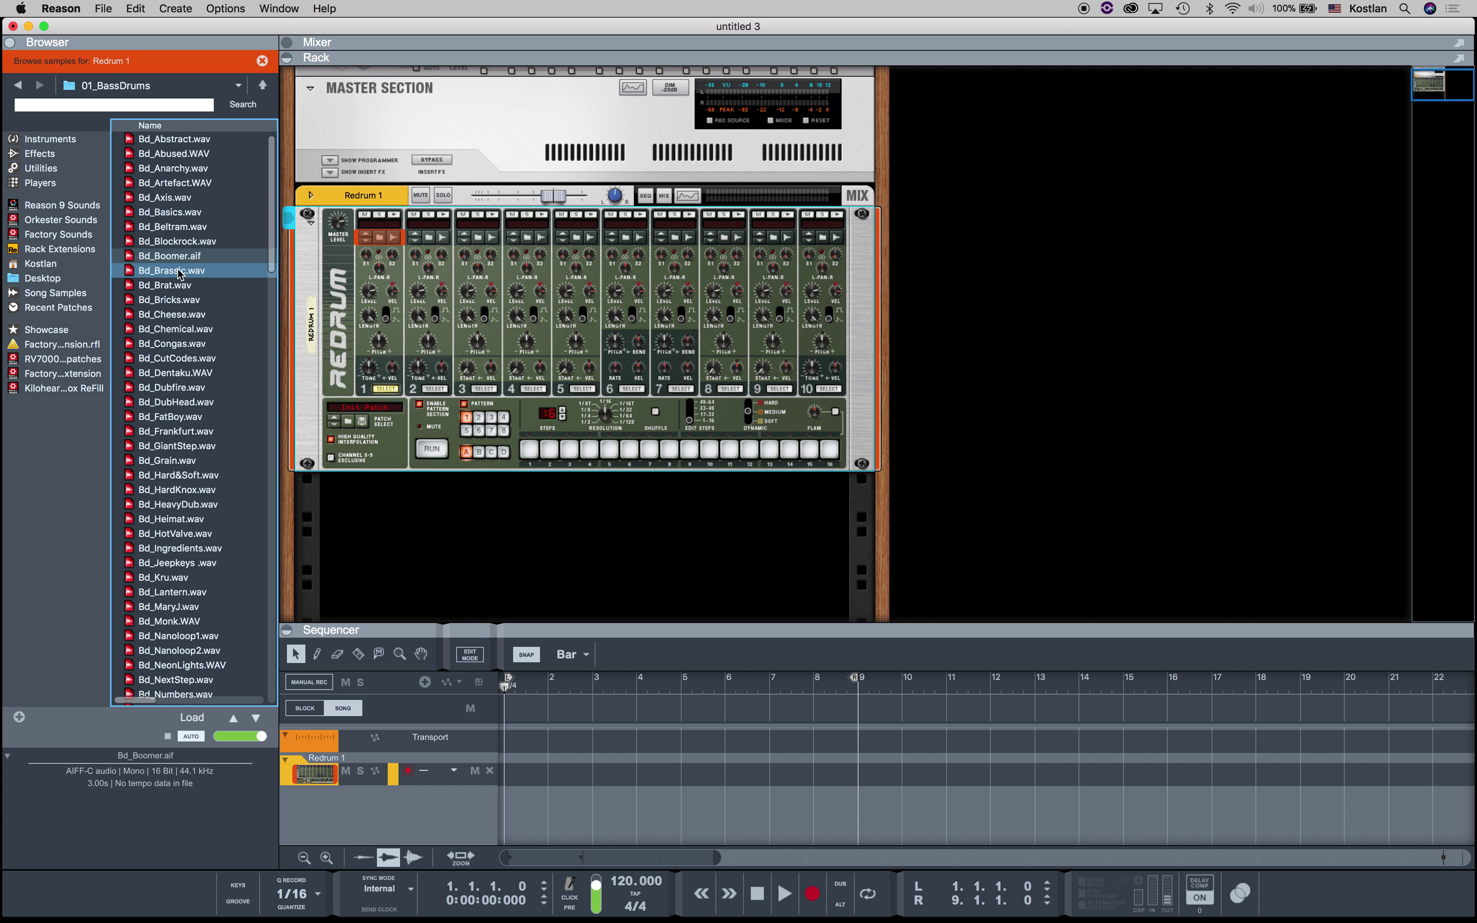
left_click(178, 271)
left_click(174, 256)
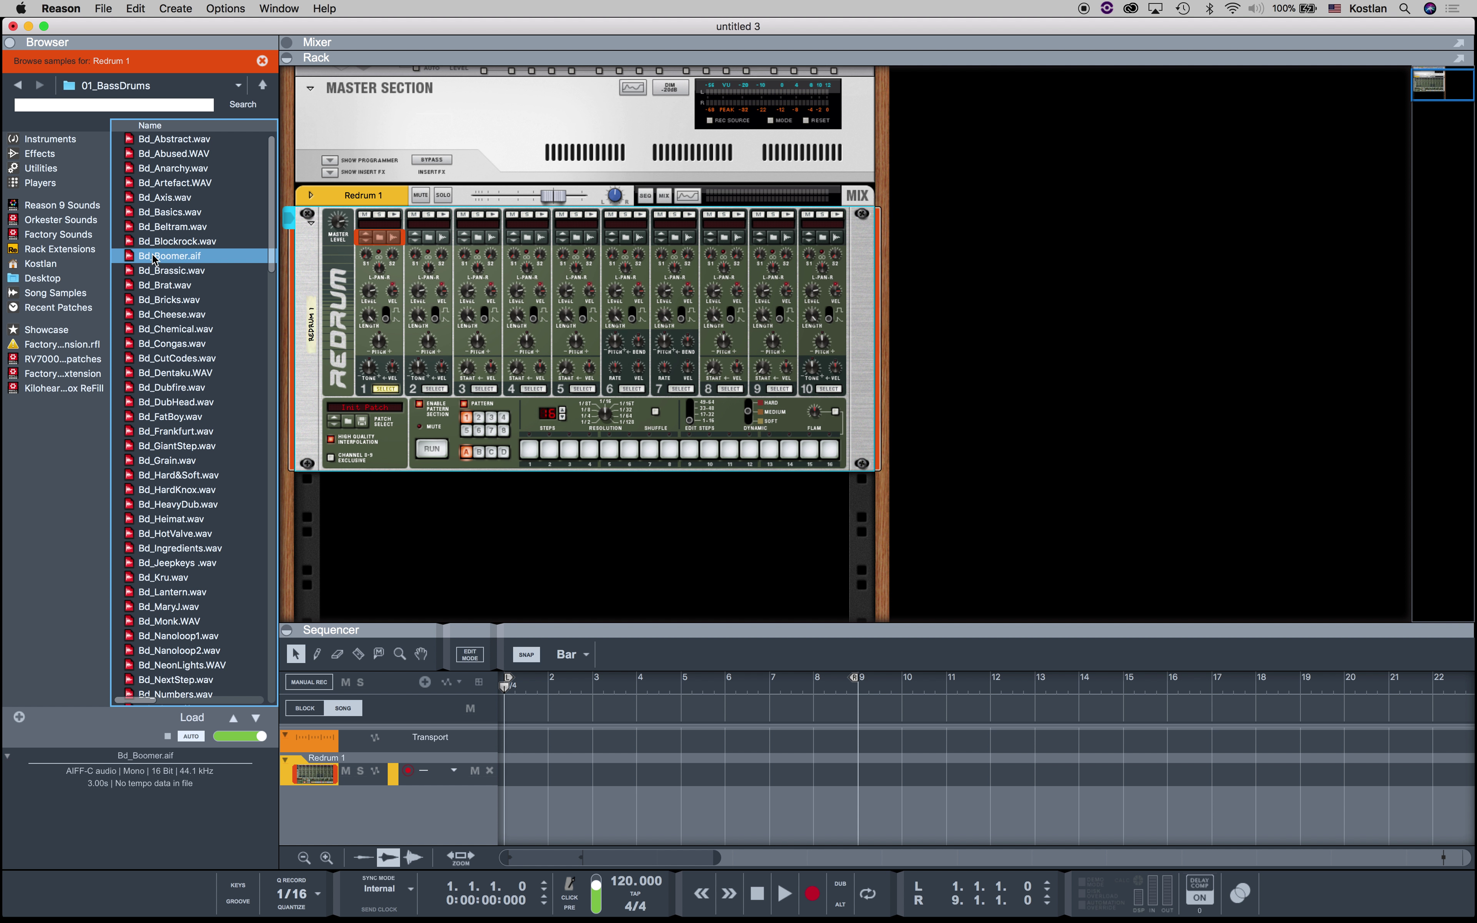
left_click_drag(147, 259, 381, 308)
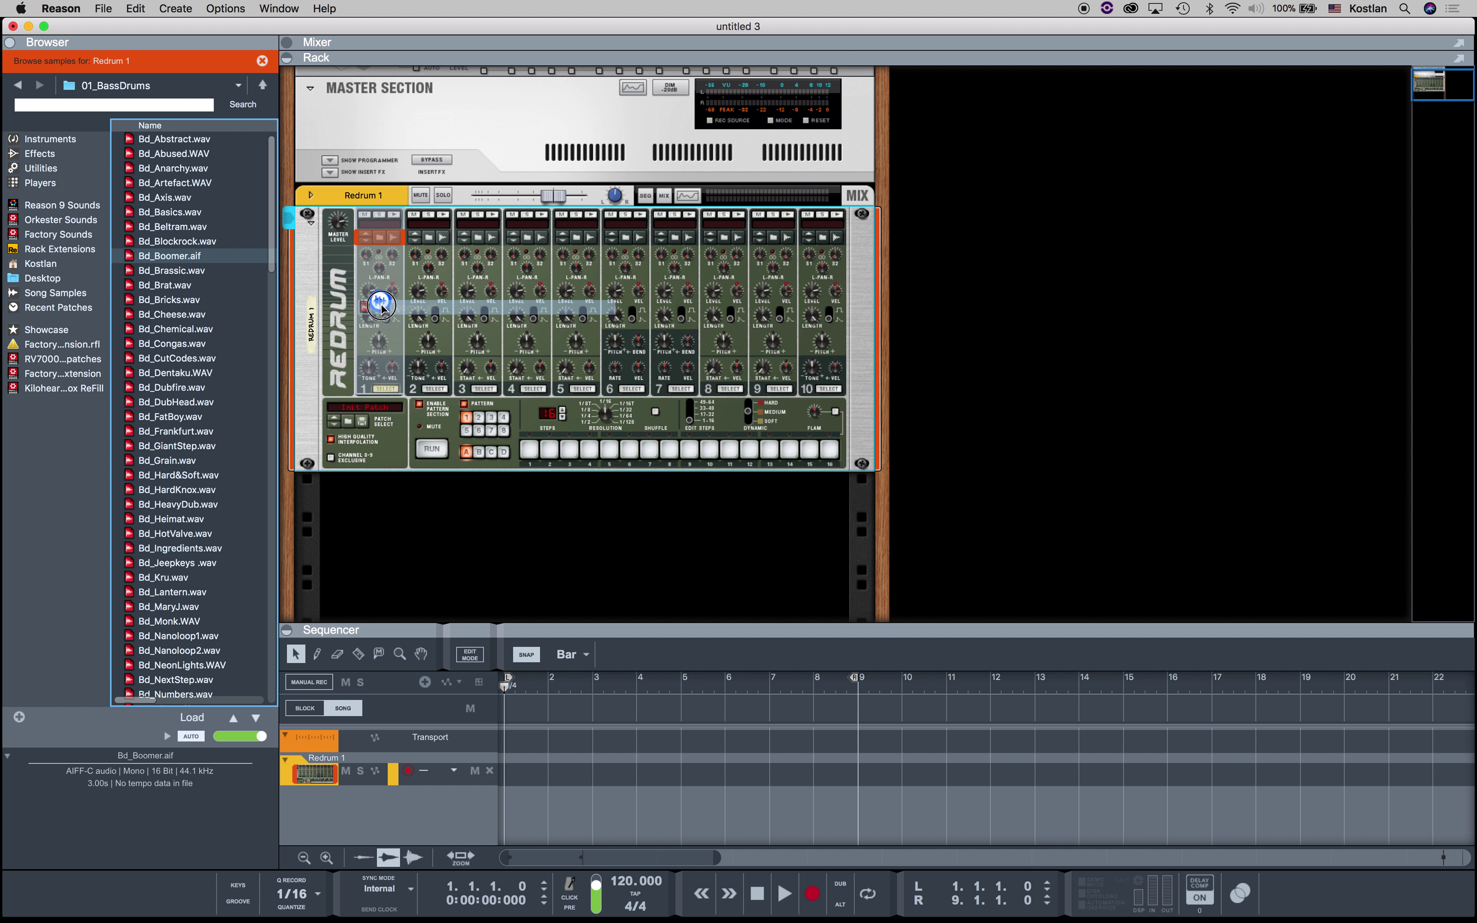
left_click_drag(381, 308, 382, 308)
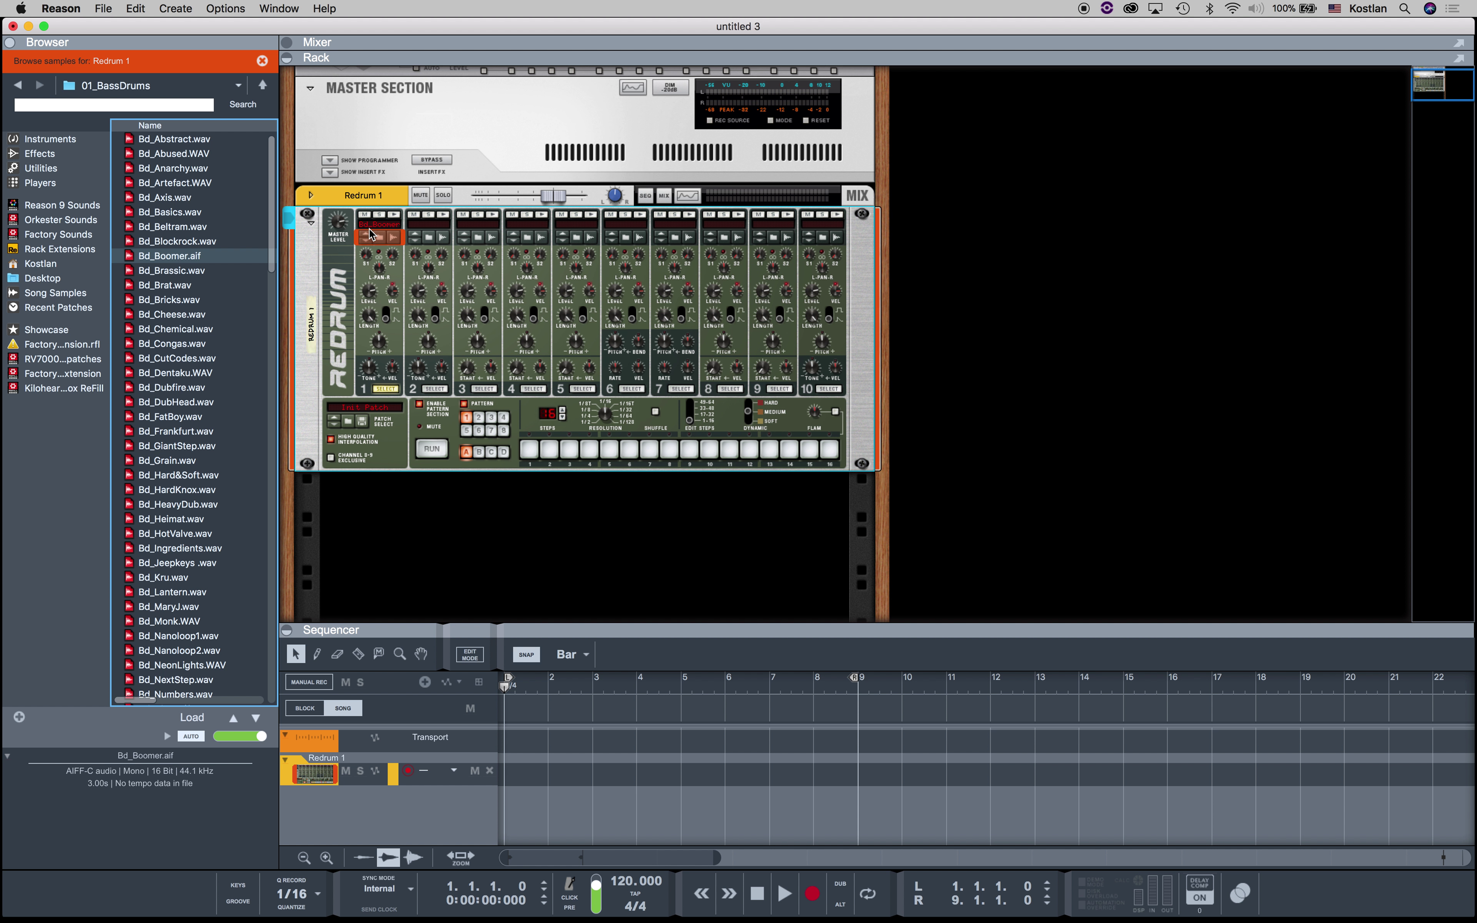
left_click(173, 260)
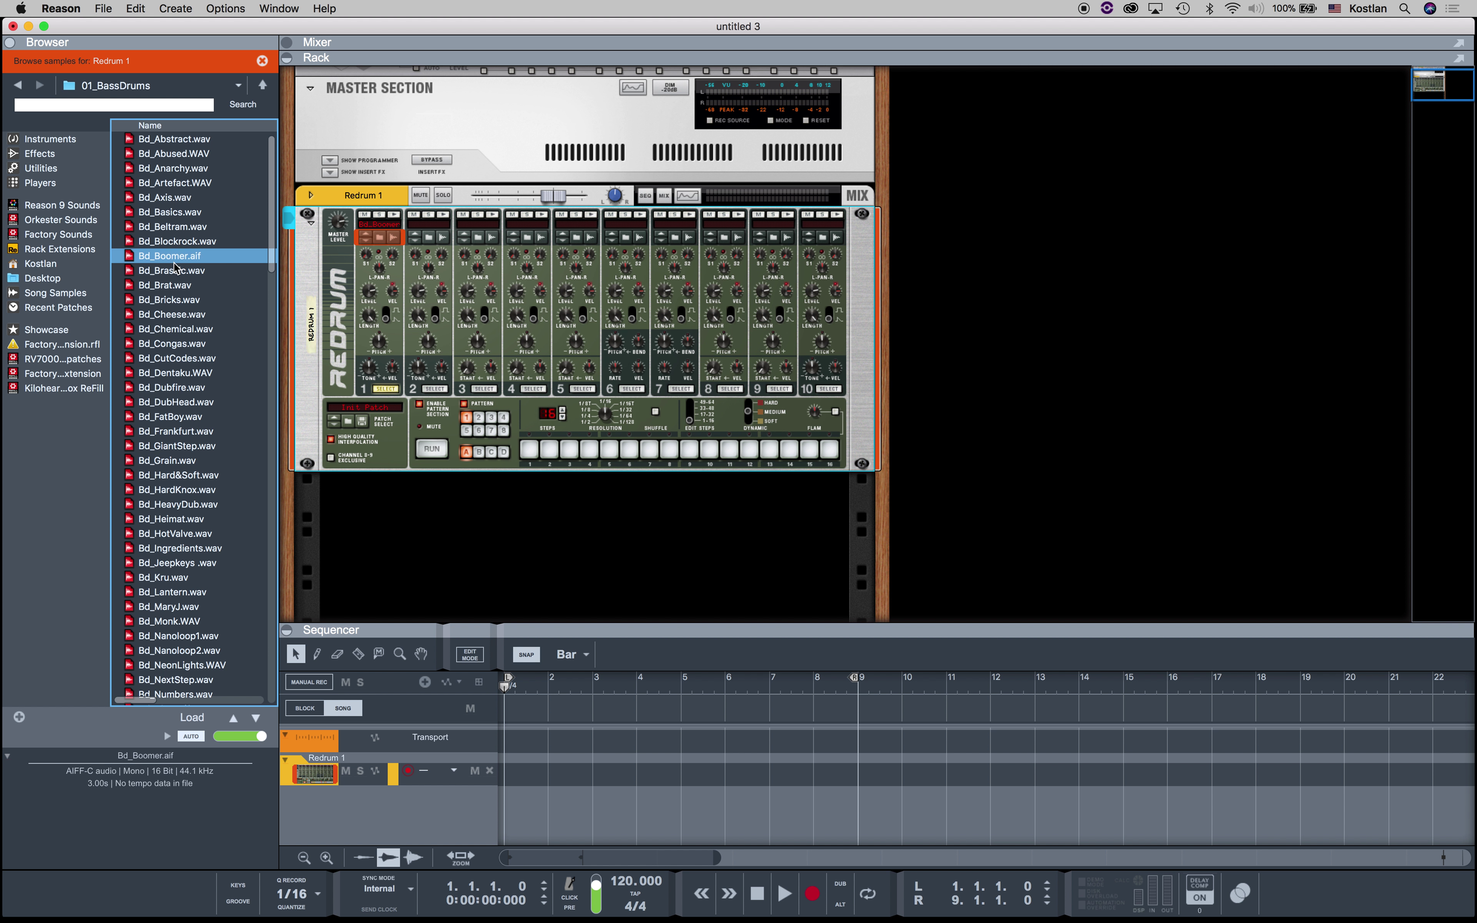
left_click(394, 215)
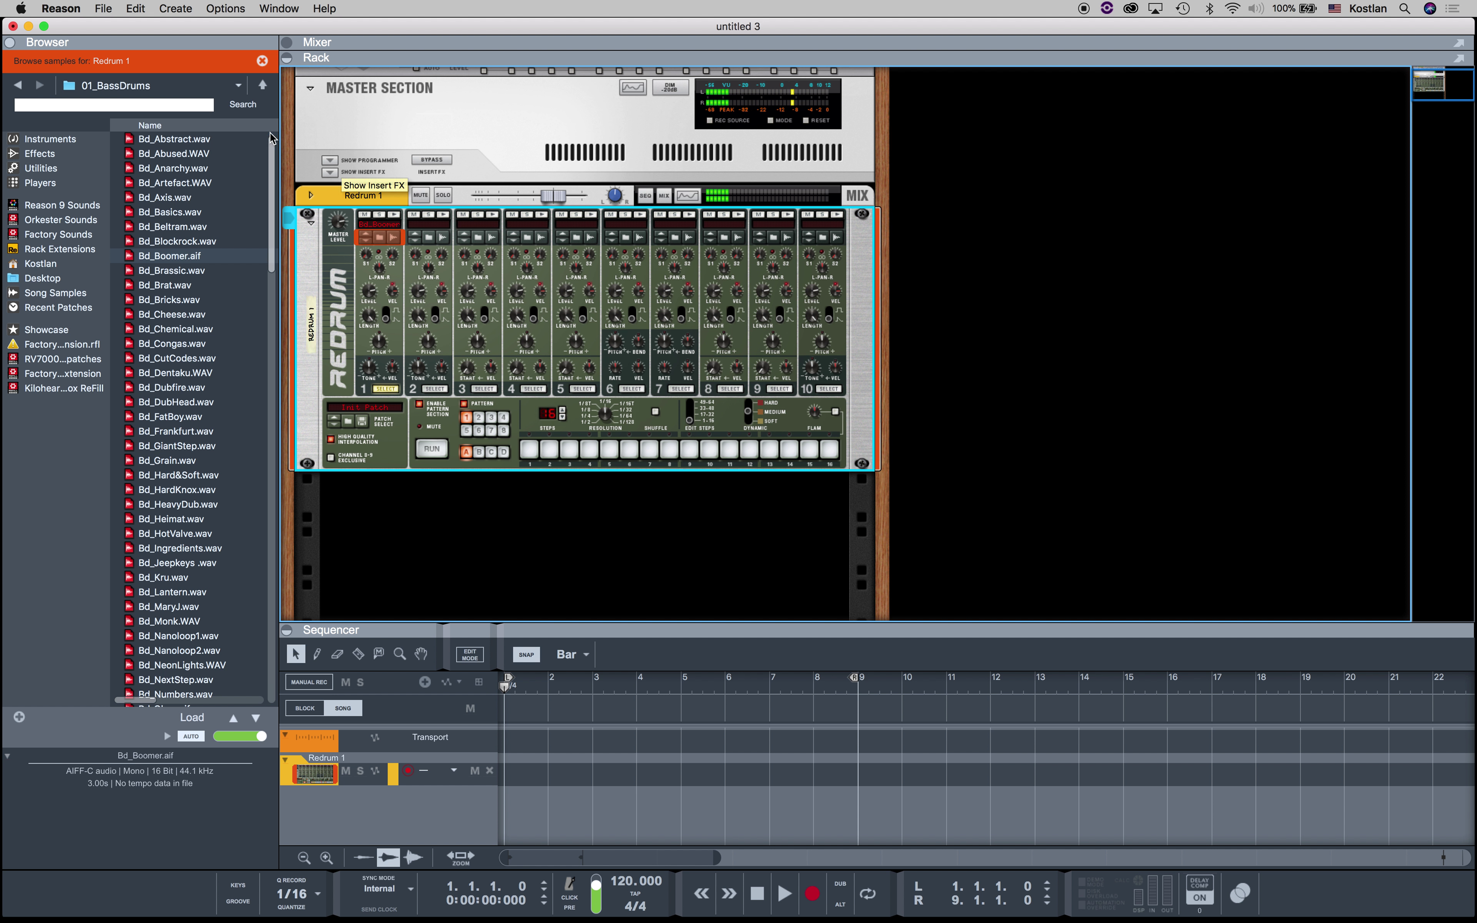
- Browse samples for drum channel 2 and open the 02_SnareDrums folder
left_click(430, 237)
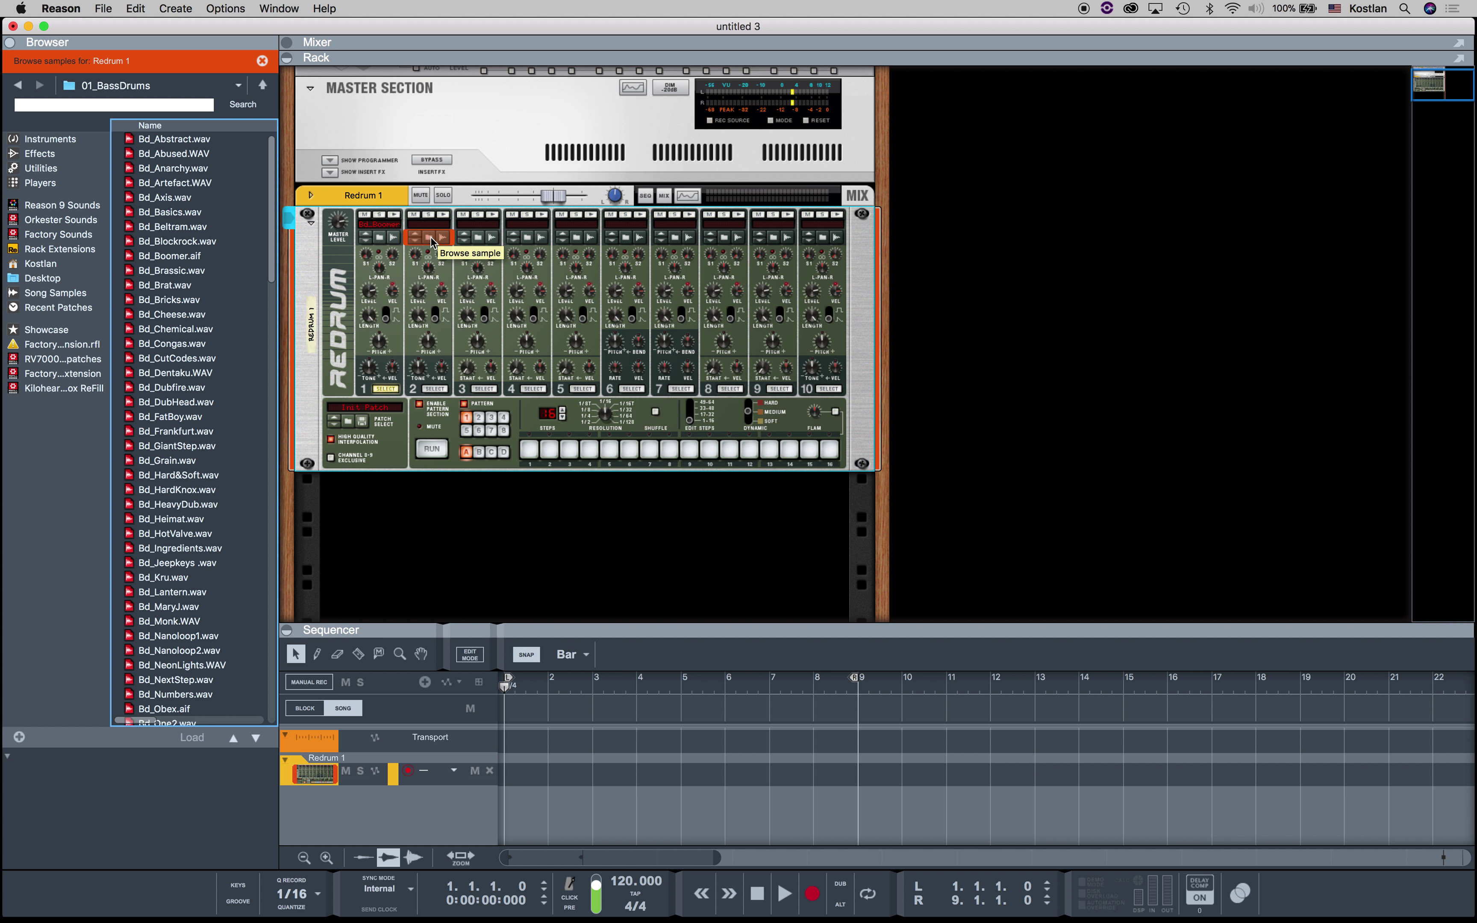
left_click(17, 85)
left_click(158, 156)
double_click(165, 156)
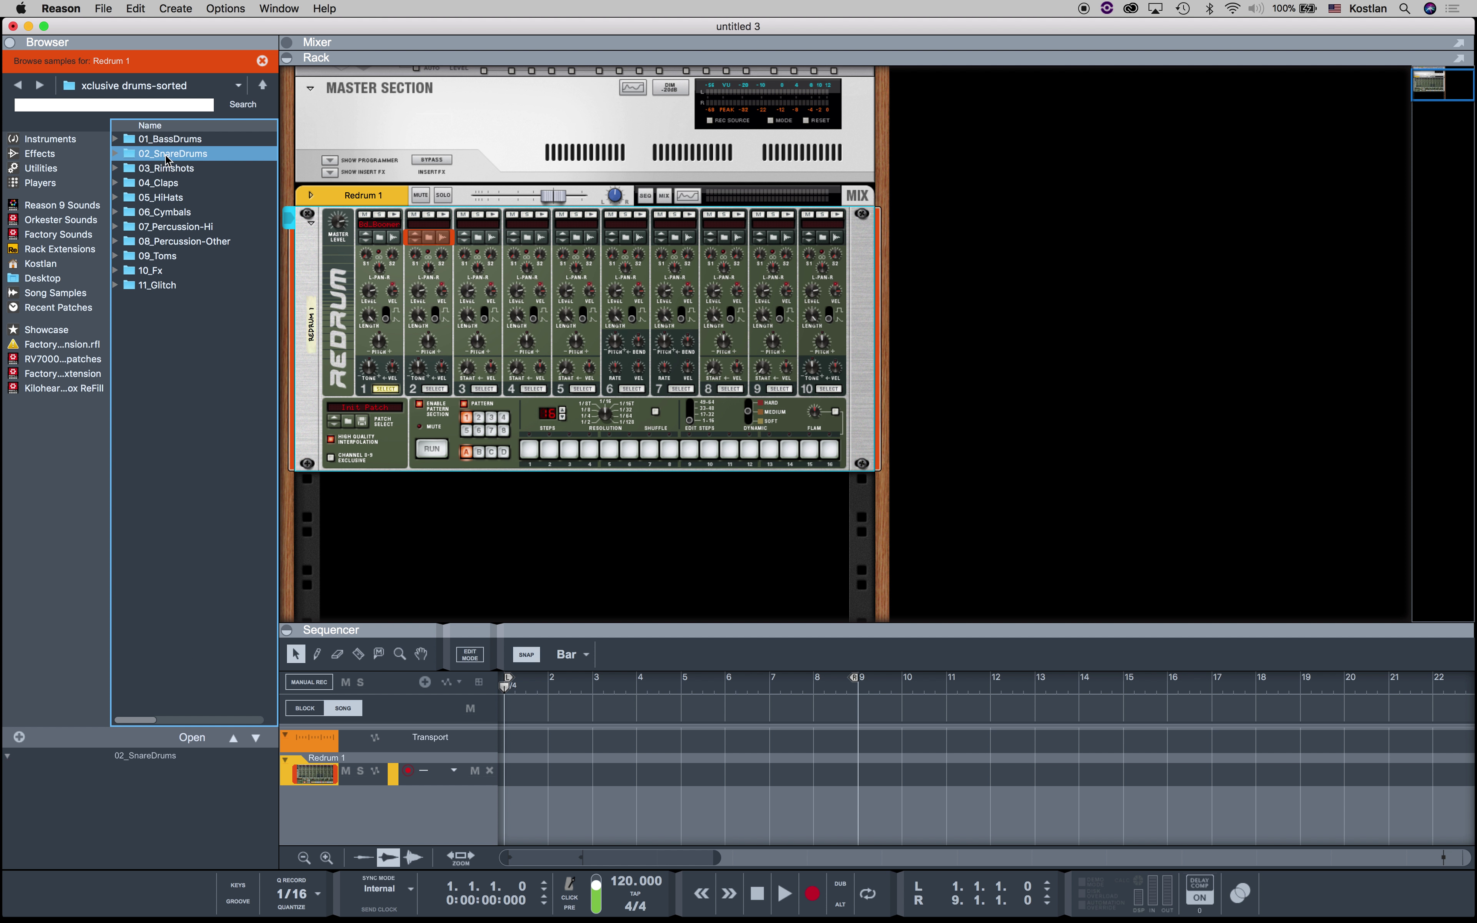
- Audition snare samples from Sd_Brassic.wav through Sd_DubHead.WAV, including Sd_Brat.wav
left_click(176, 240)
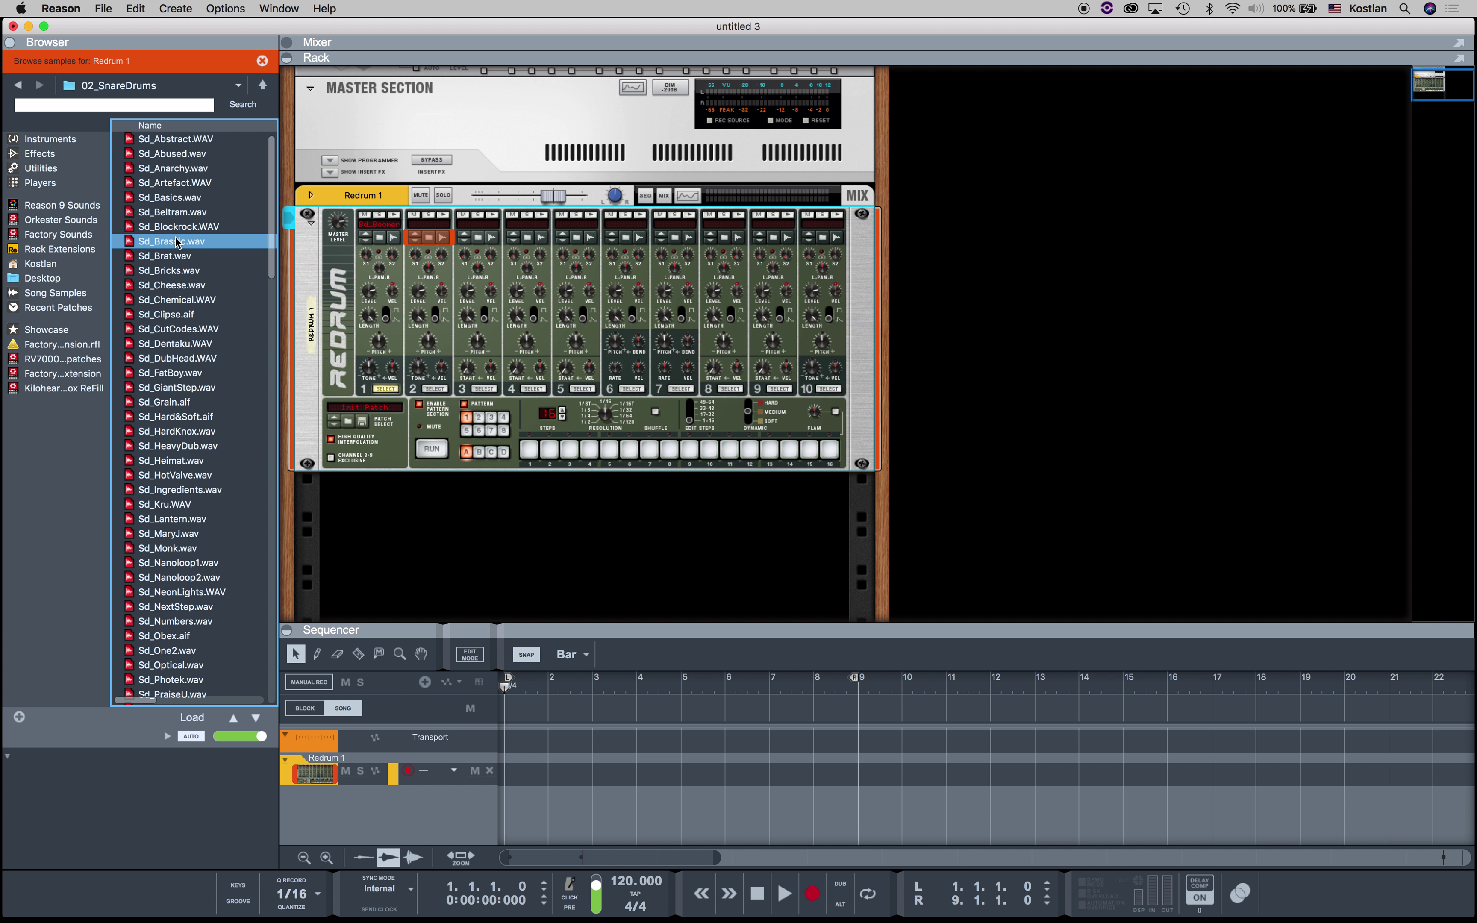
left_click(175, 259)
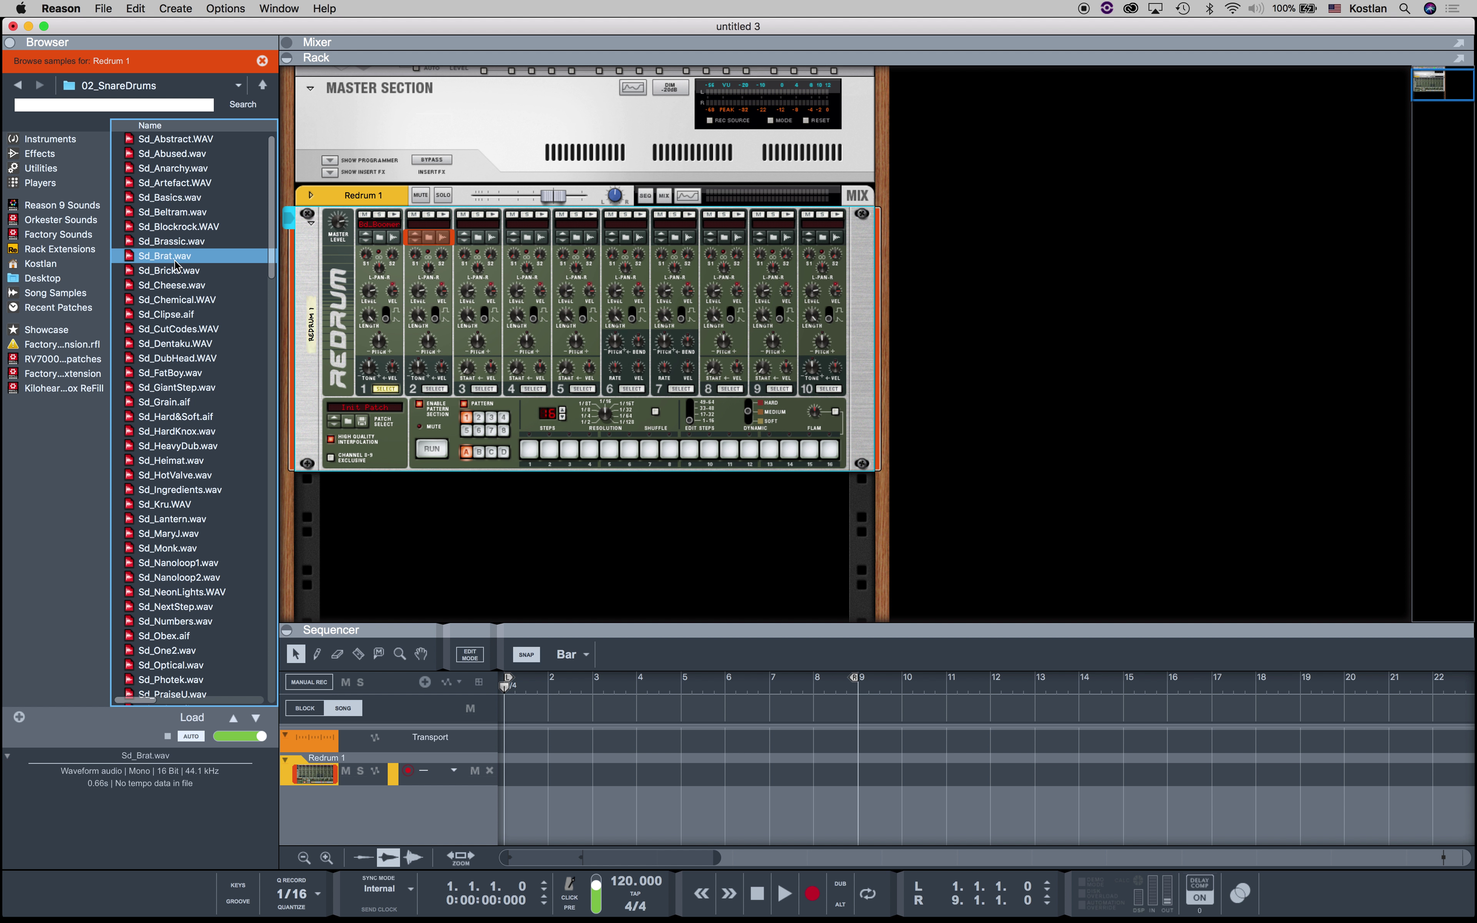
left_click(174, 272)
left_click(170, 261)
left_click(179, 318)
left_click(181, 329)
left_click(180, 343)
left_click(181, 358)
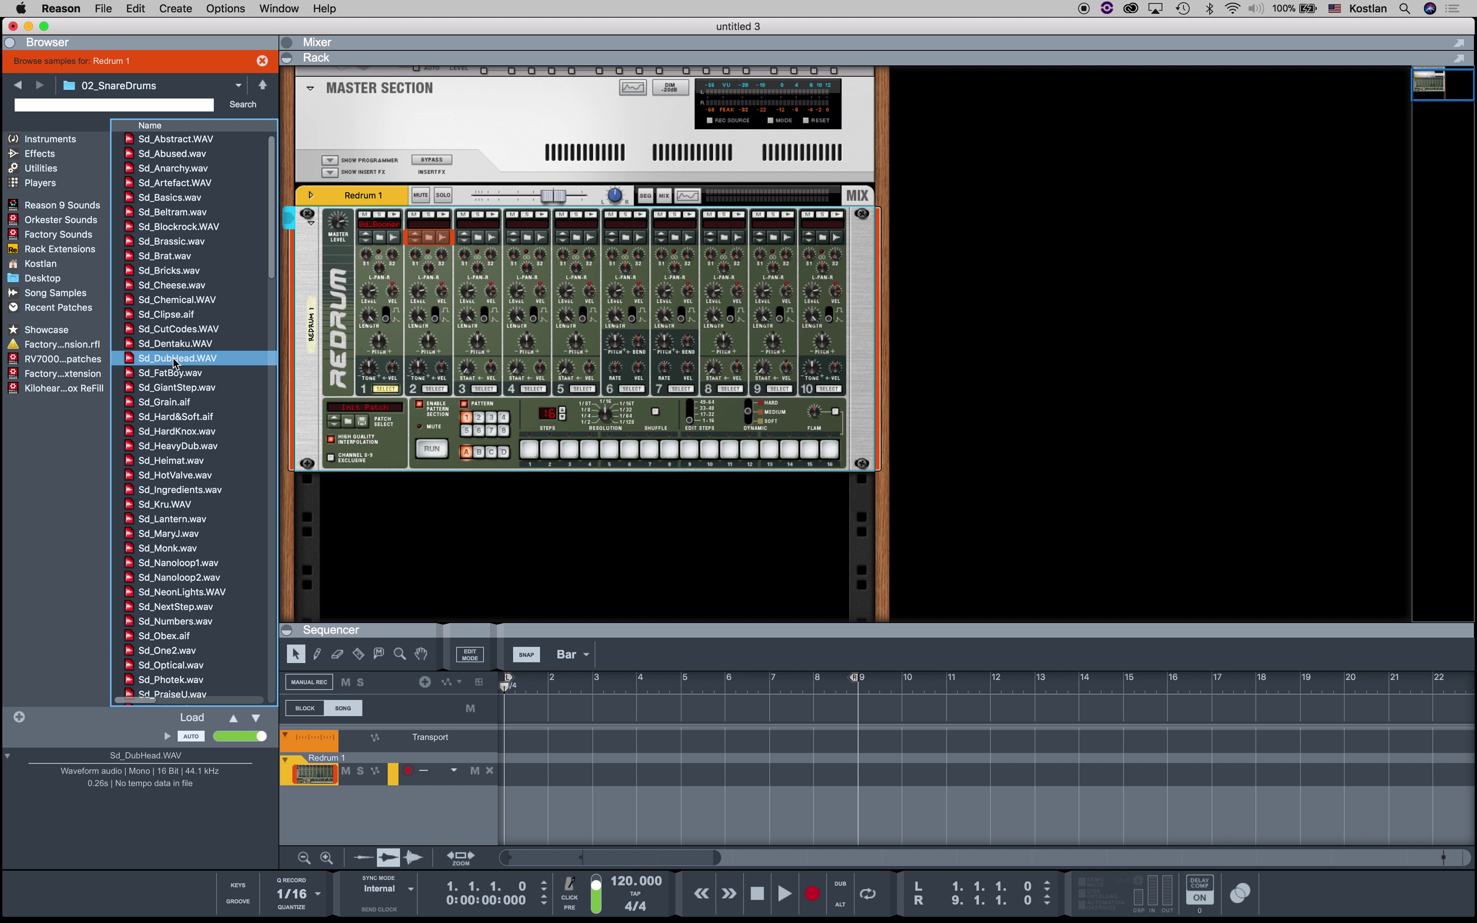
- Load Sd_Brat.wav into drum channel 2 and trigger channels 1 and 2 to hear both drums
left_click(173, 259)
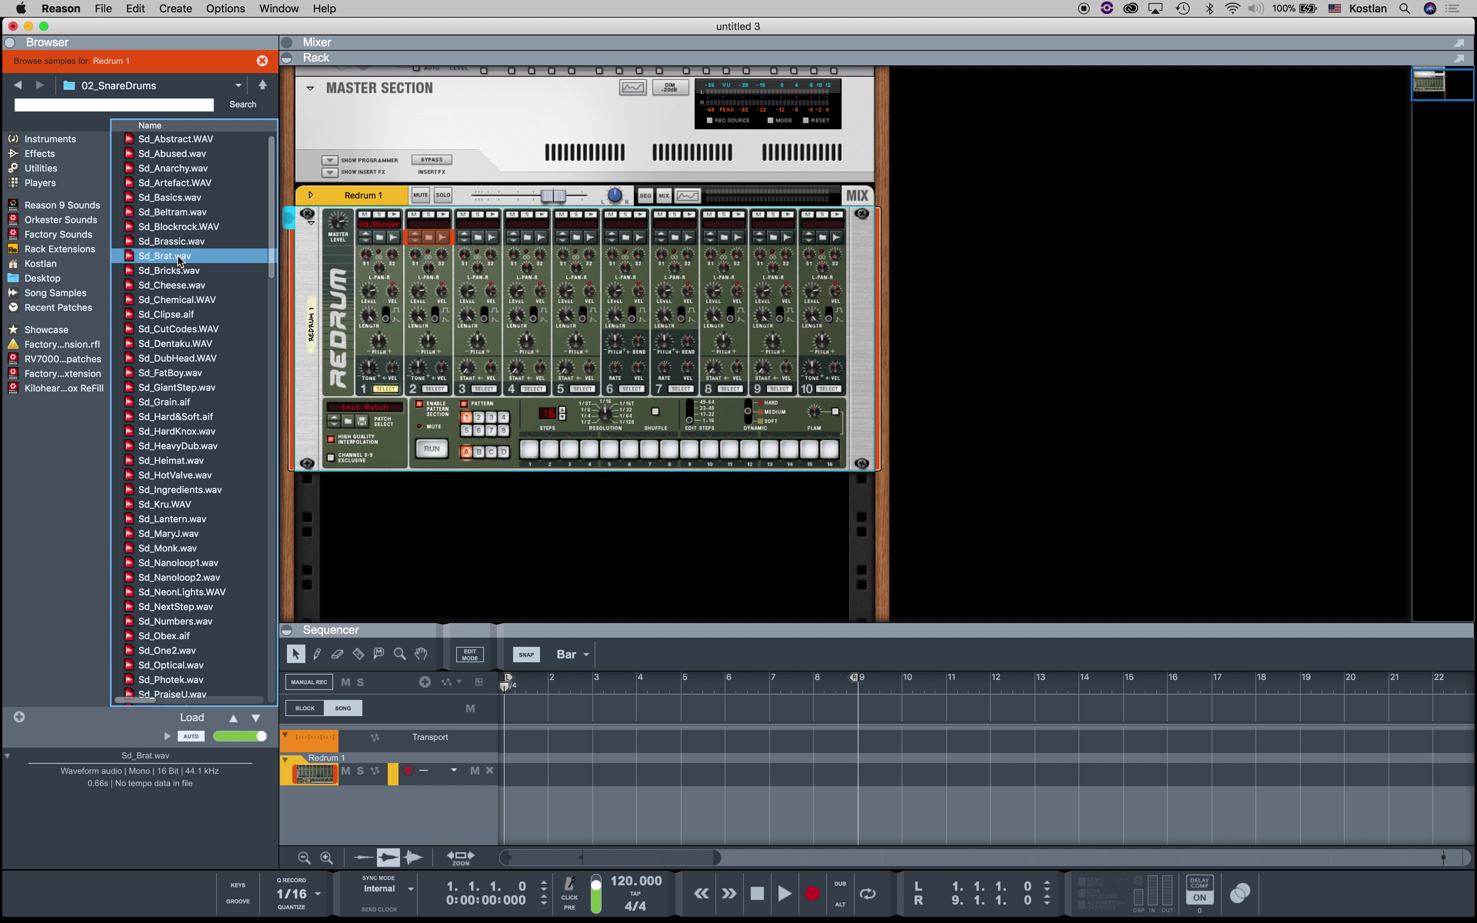
double_click(179, 257)
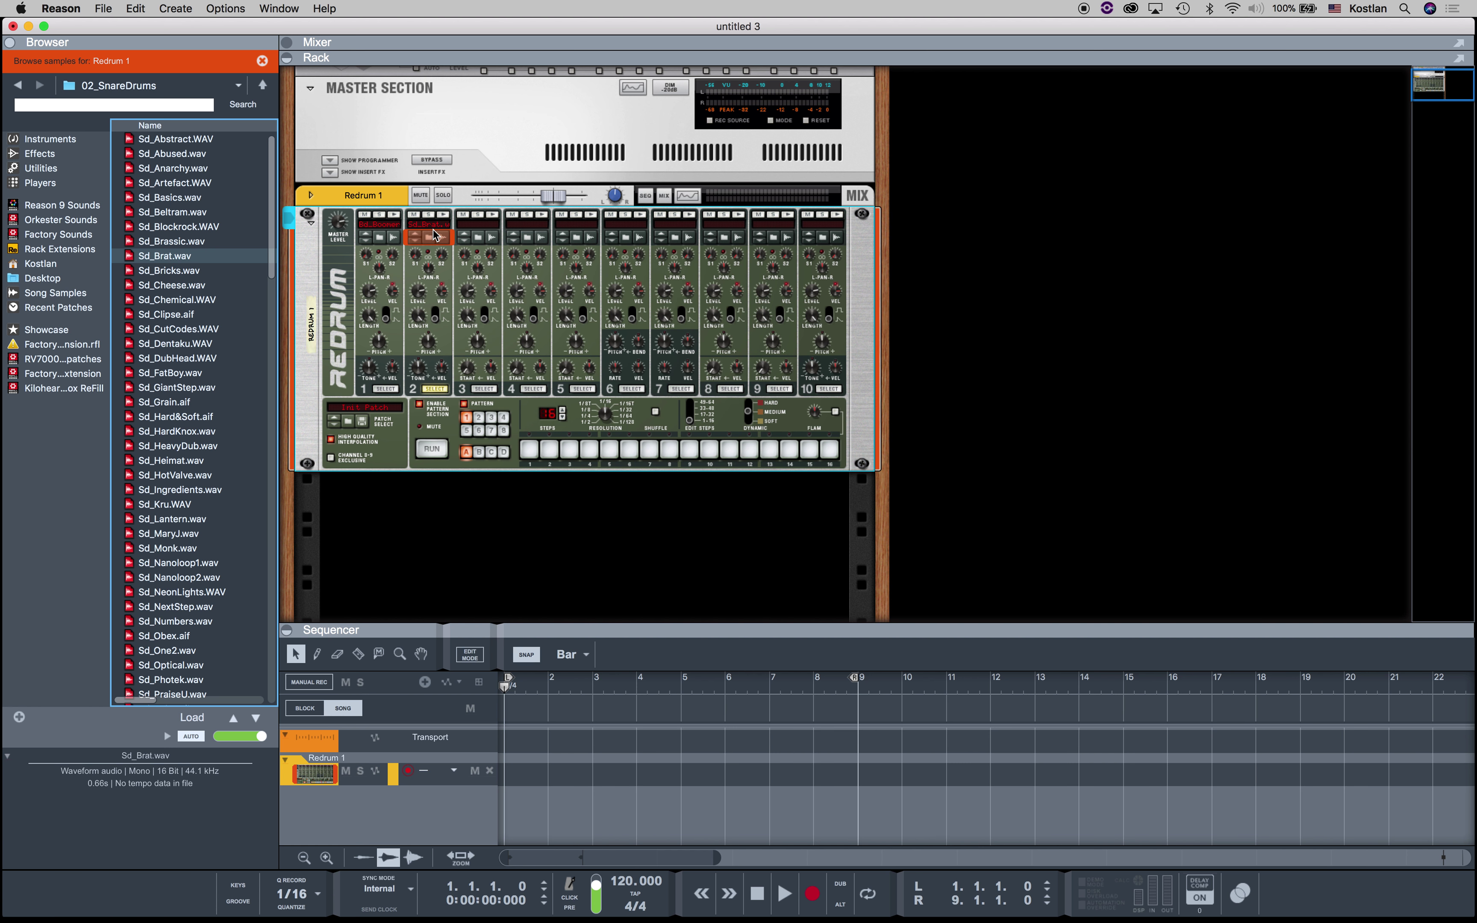
left_click(442, 214)
left_click(394, 215)
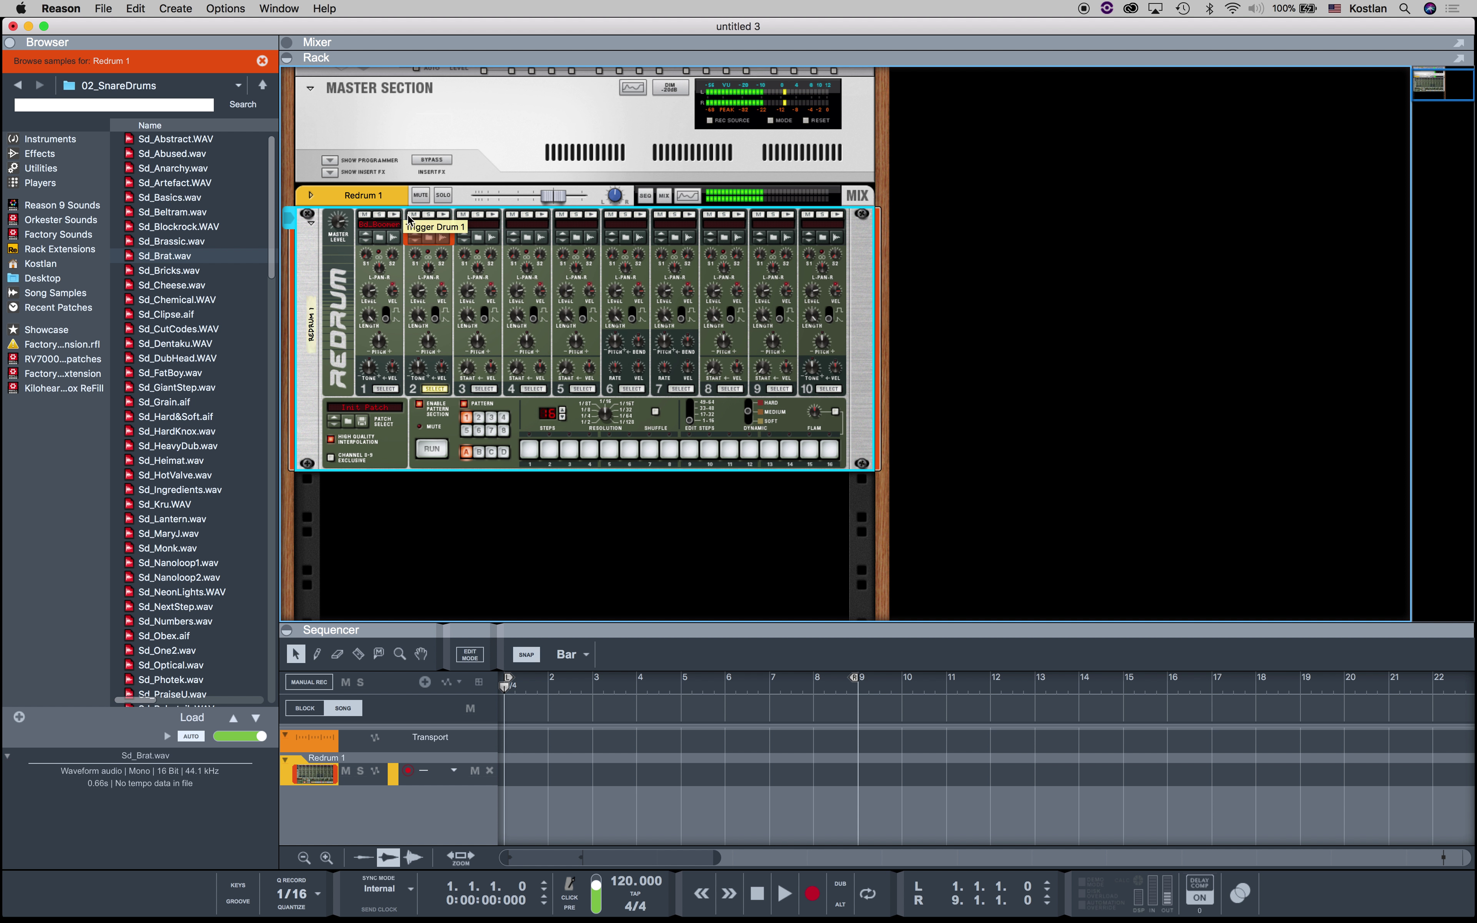
- Browse samples for drum channel 3 and open the 05_HiHats folder in xclusive drums-sorted
left_click(479, 239)
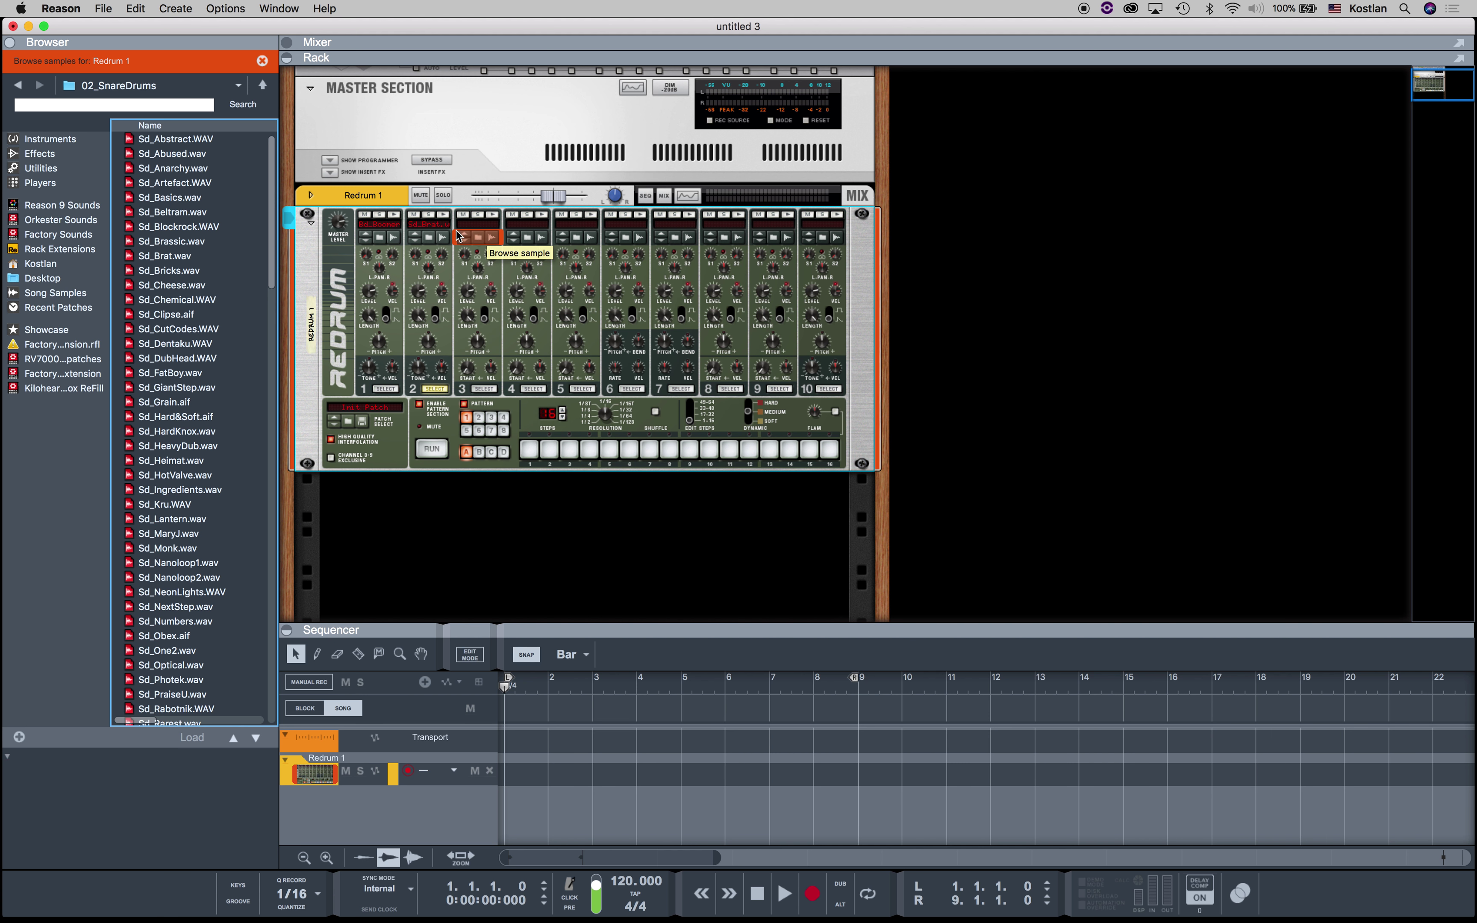
left_click(204, 87)
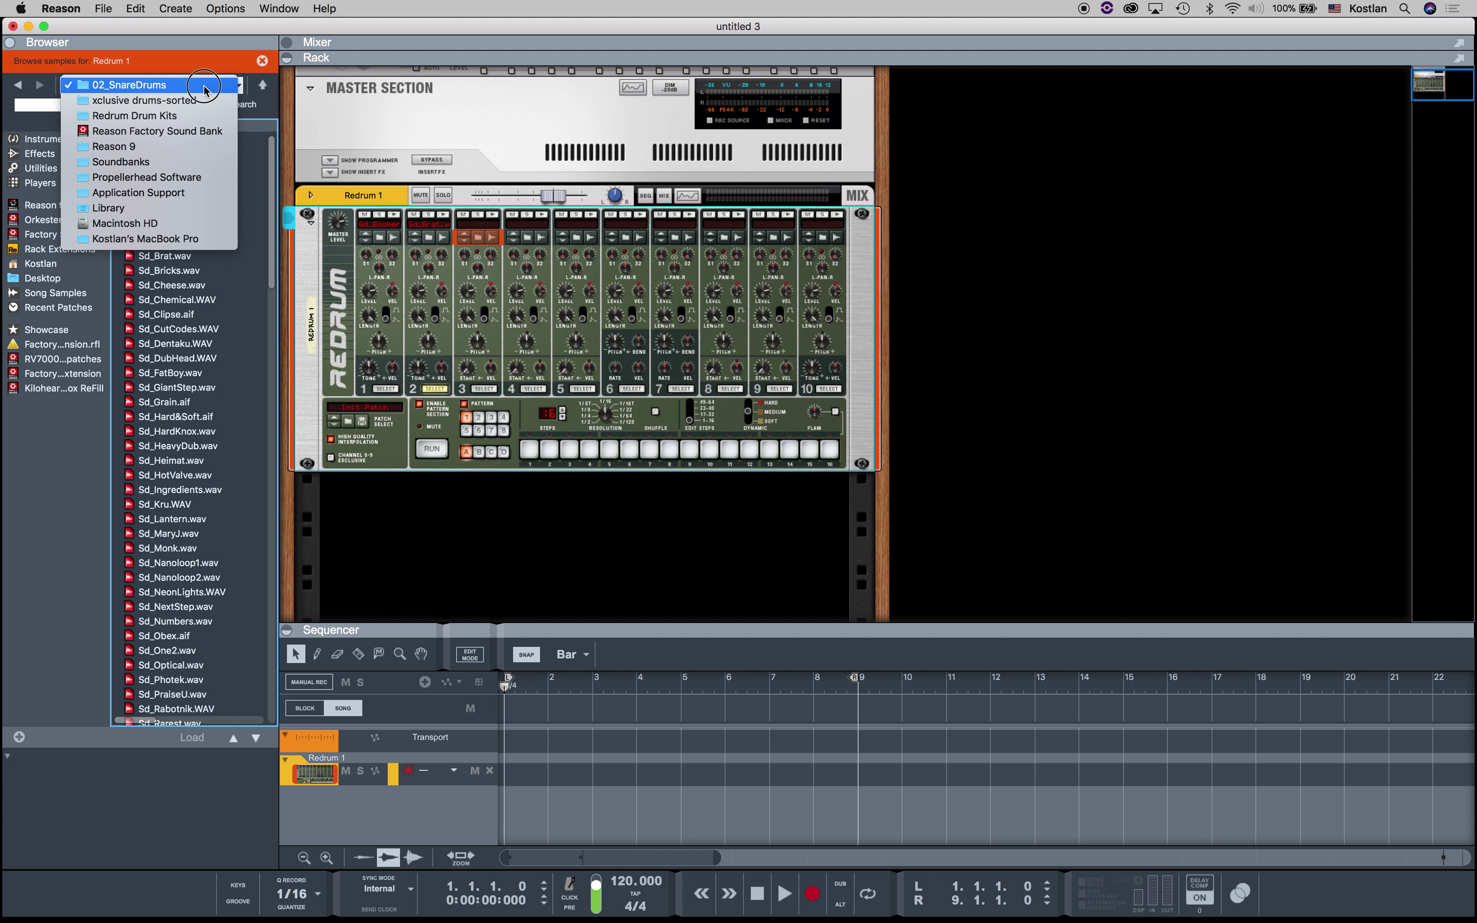
left_click(151, 102)
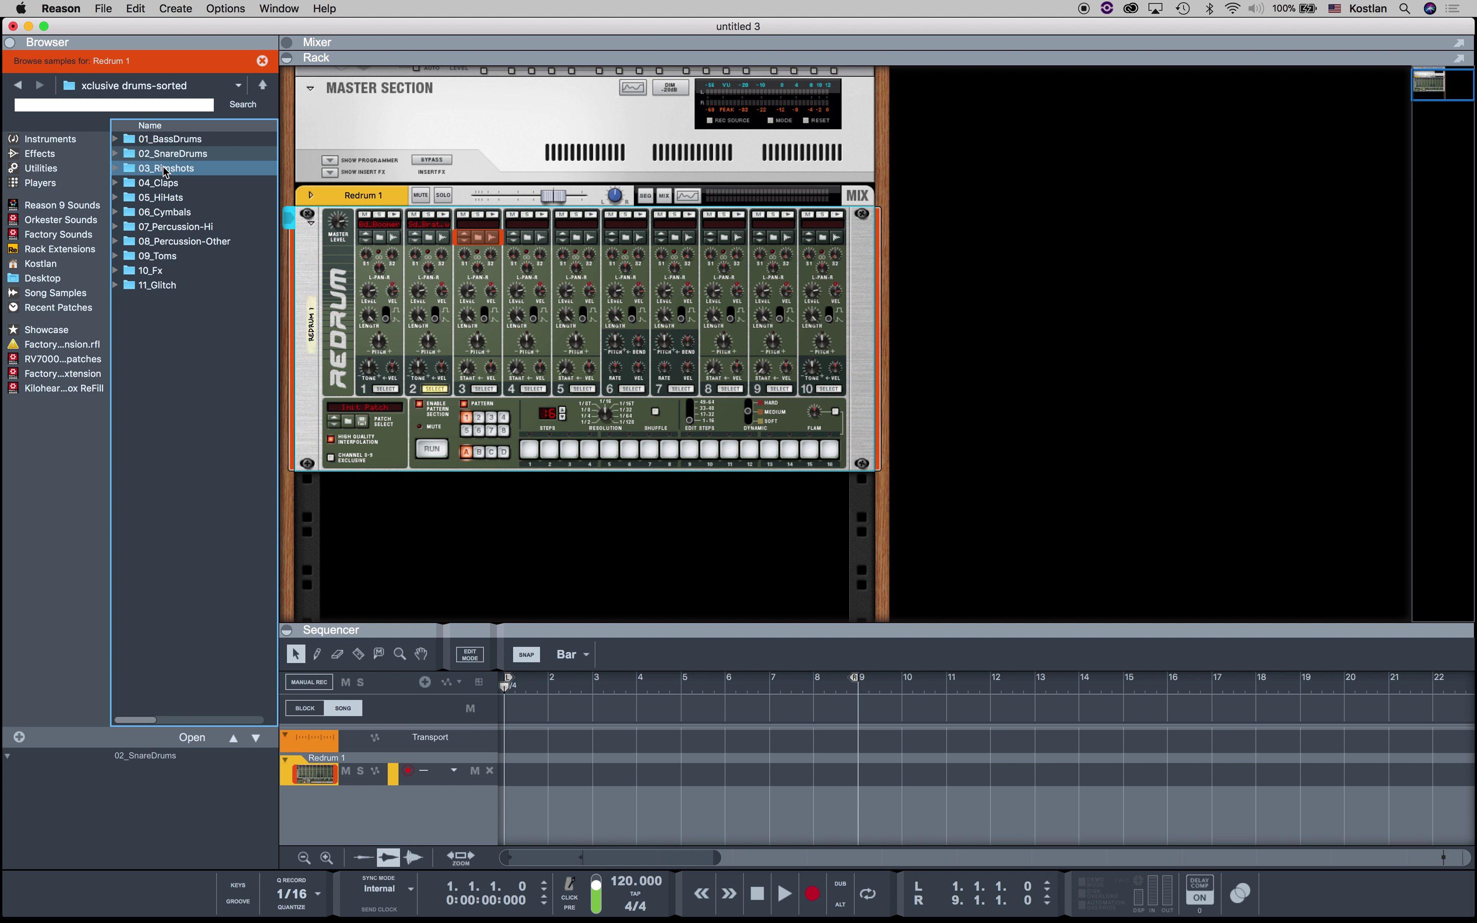
double_click(177, 201)
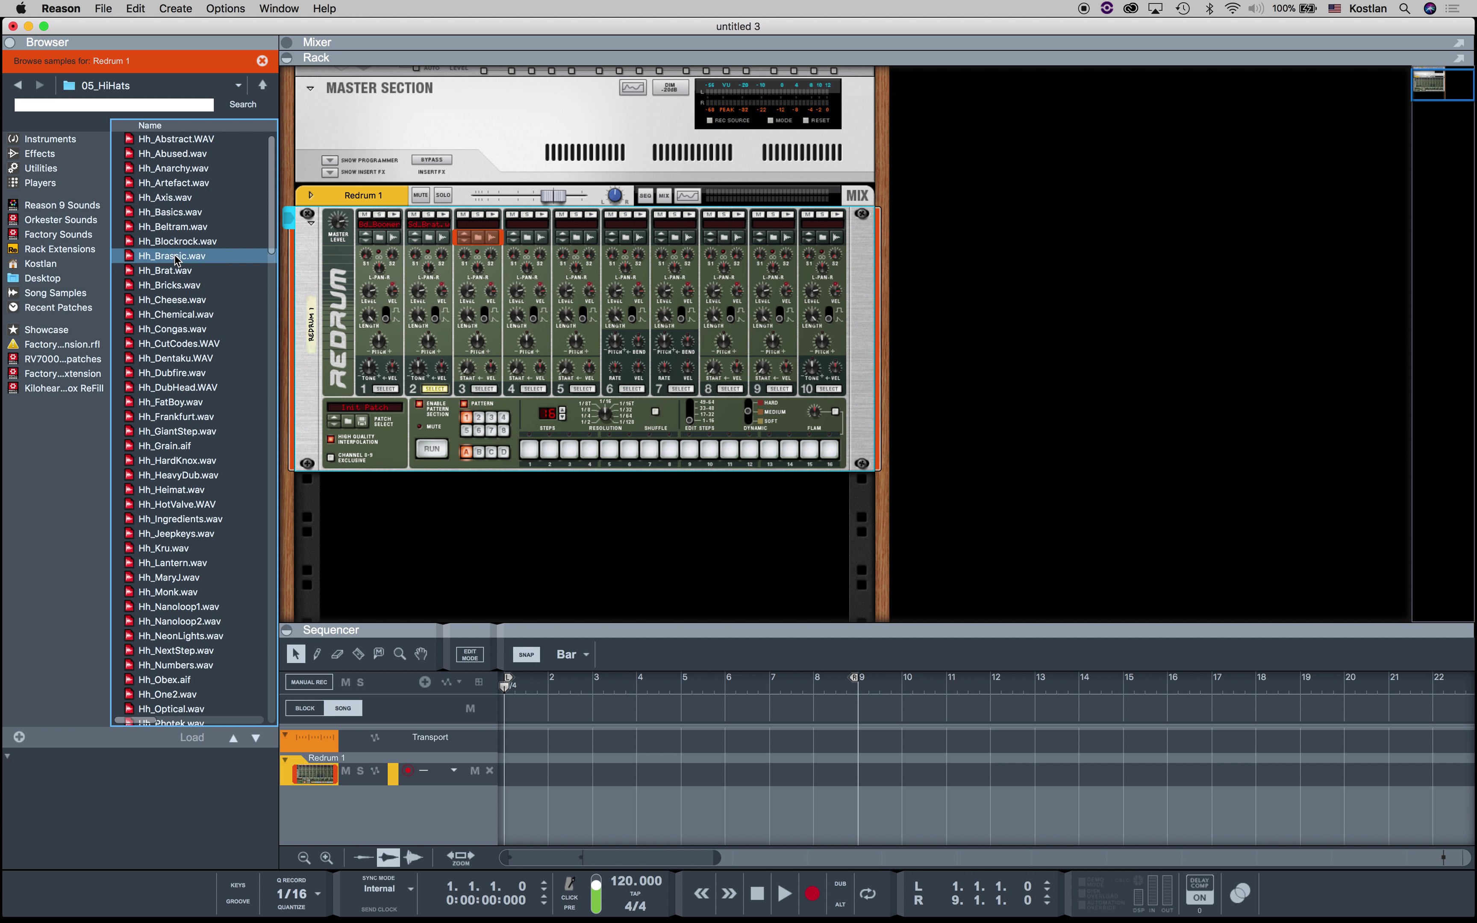
- Audition hi-hat samples from Hh_Cheese.wav through Hh_FatBoy.wav
left_click(178, 299)
left_click(178, 314)
left_click(181, 333)
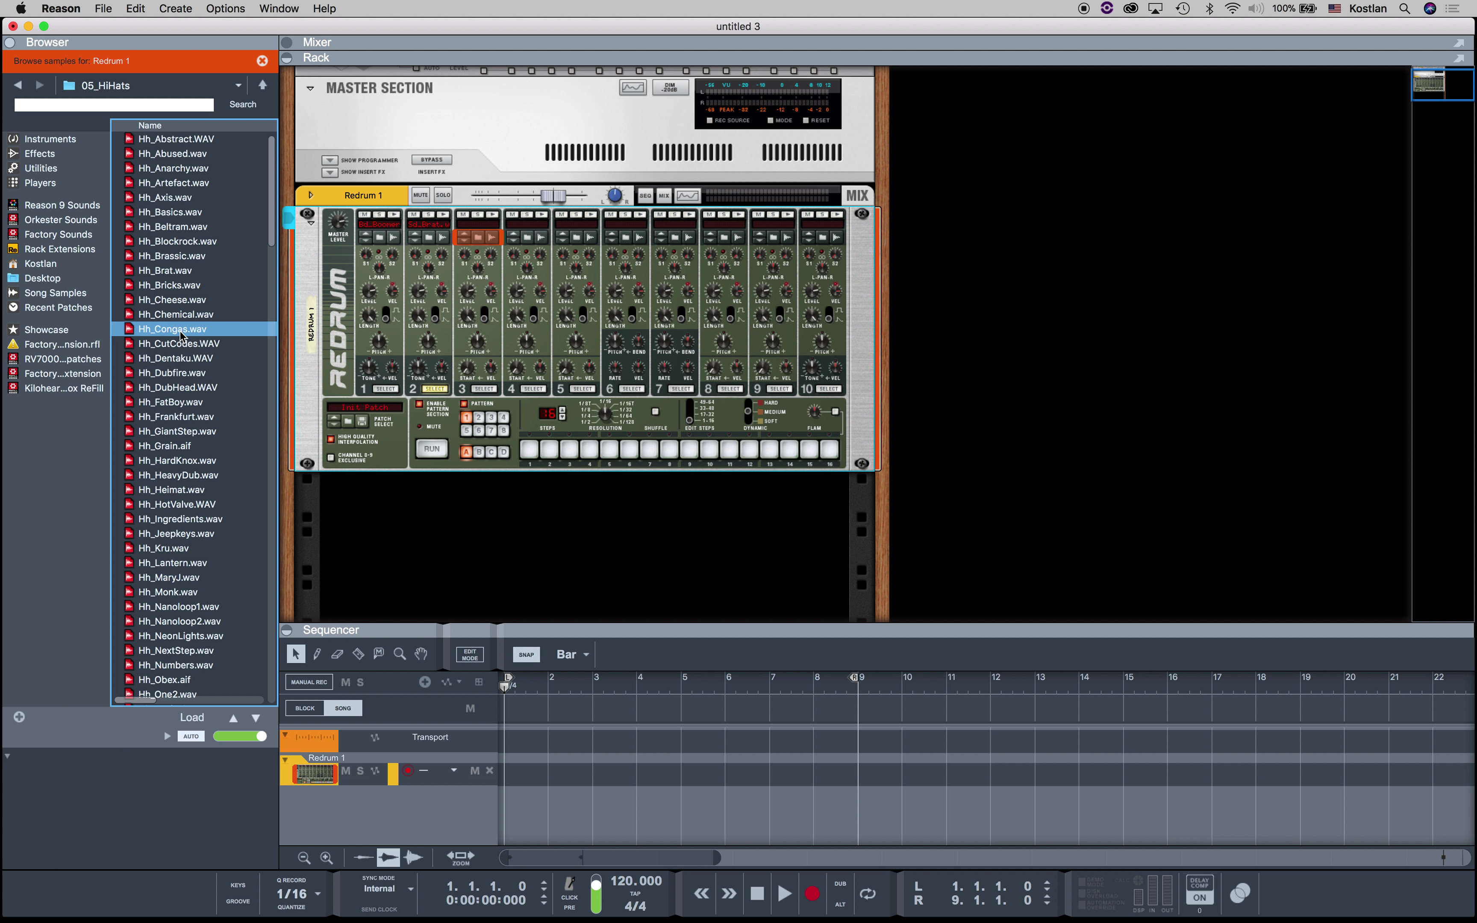
left_click(181, 344)
left_click(179, 359)
left_click(180, 388)
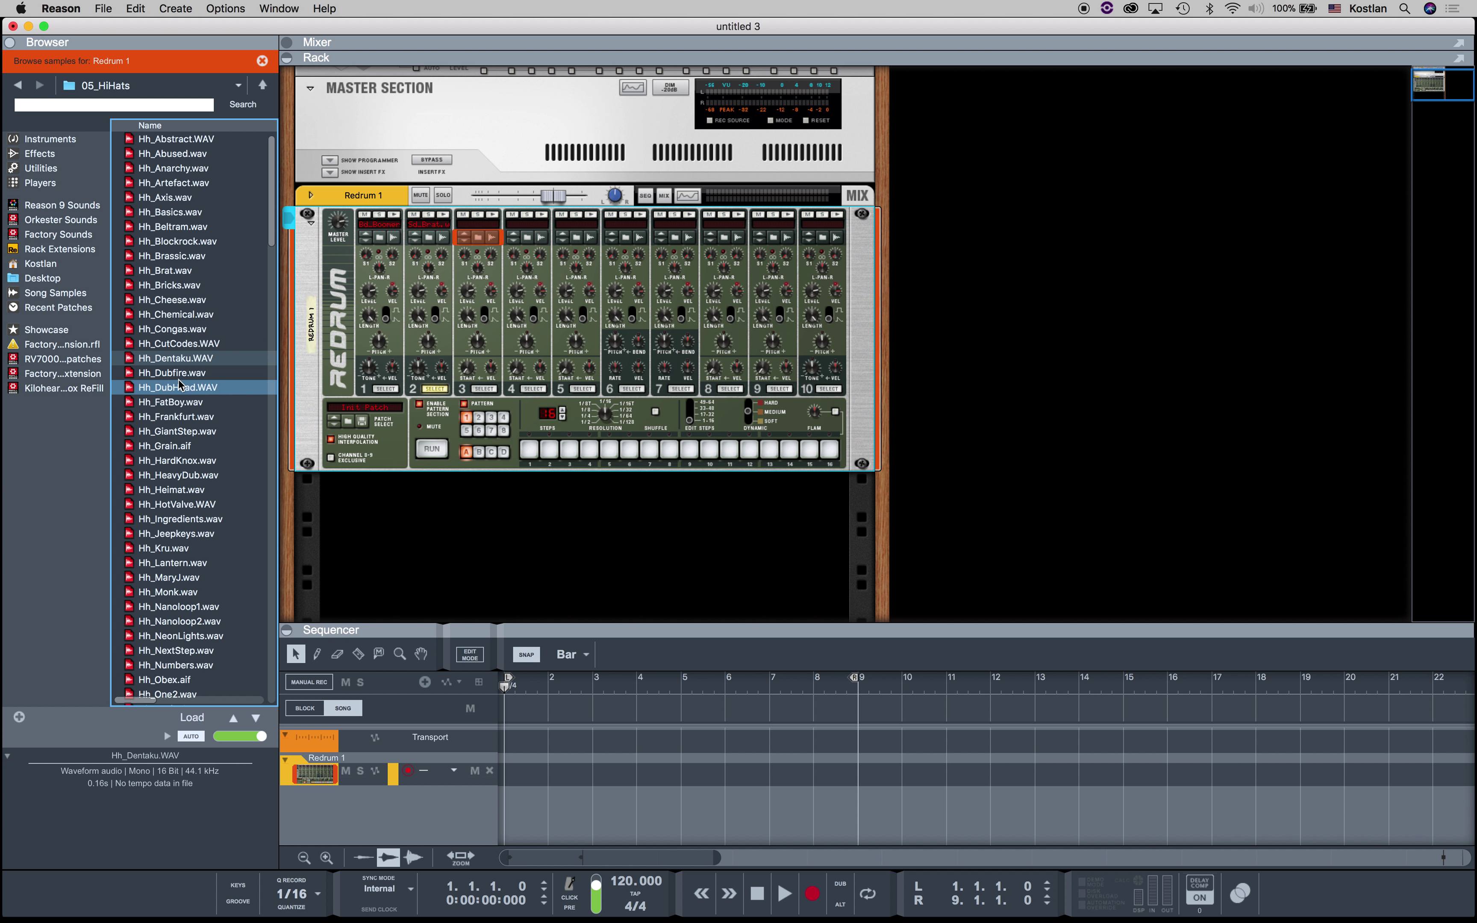
left_click(180, 401)
- Audition hi-hat samples from Hh_NeonLights.wav through Hh_Rabotnik.WAV in the 05_HiHats folder
scroll(196, 414, "down", 1)
scroll(197, 414, "down", 5)
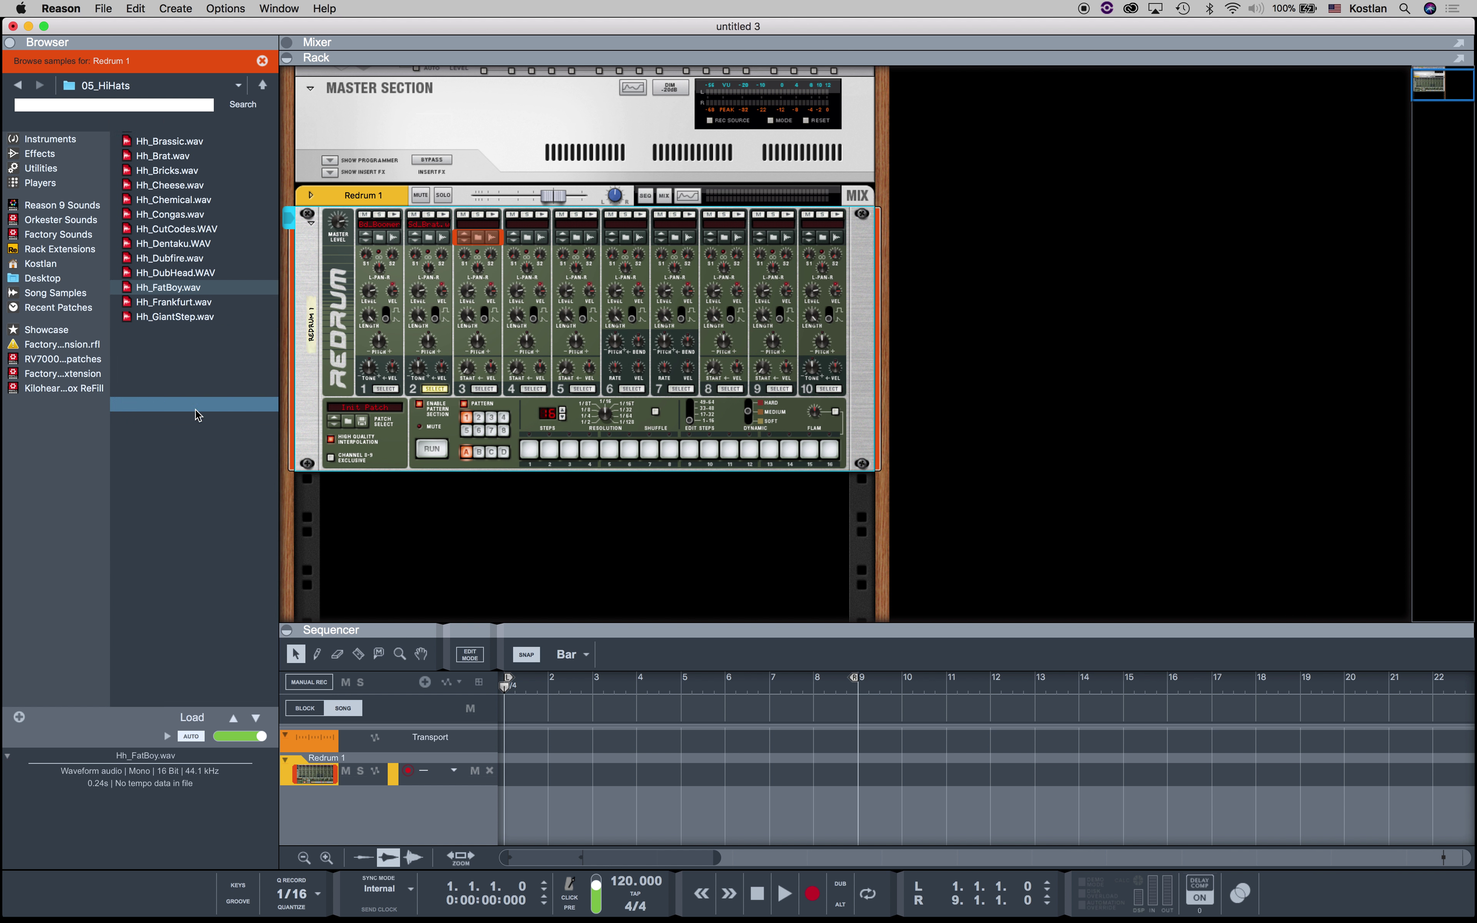
scroll(272, 201, "down", 7)
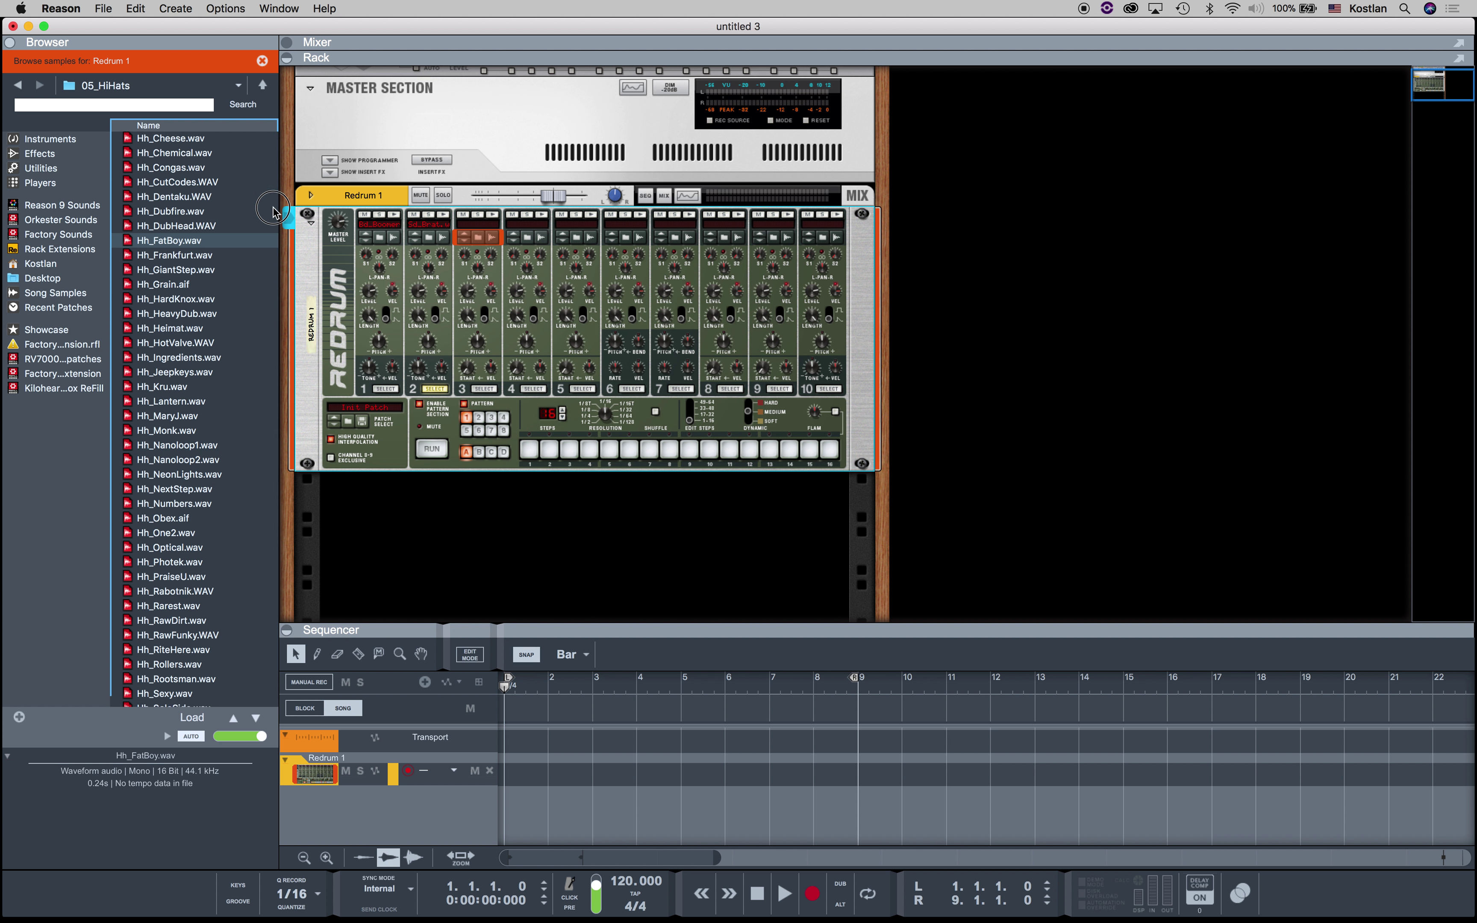
scroll(244, 318, "down", 1)
left_click(208, 363)
left_click(205, 394)
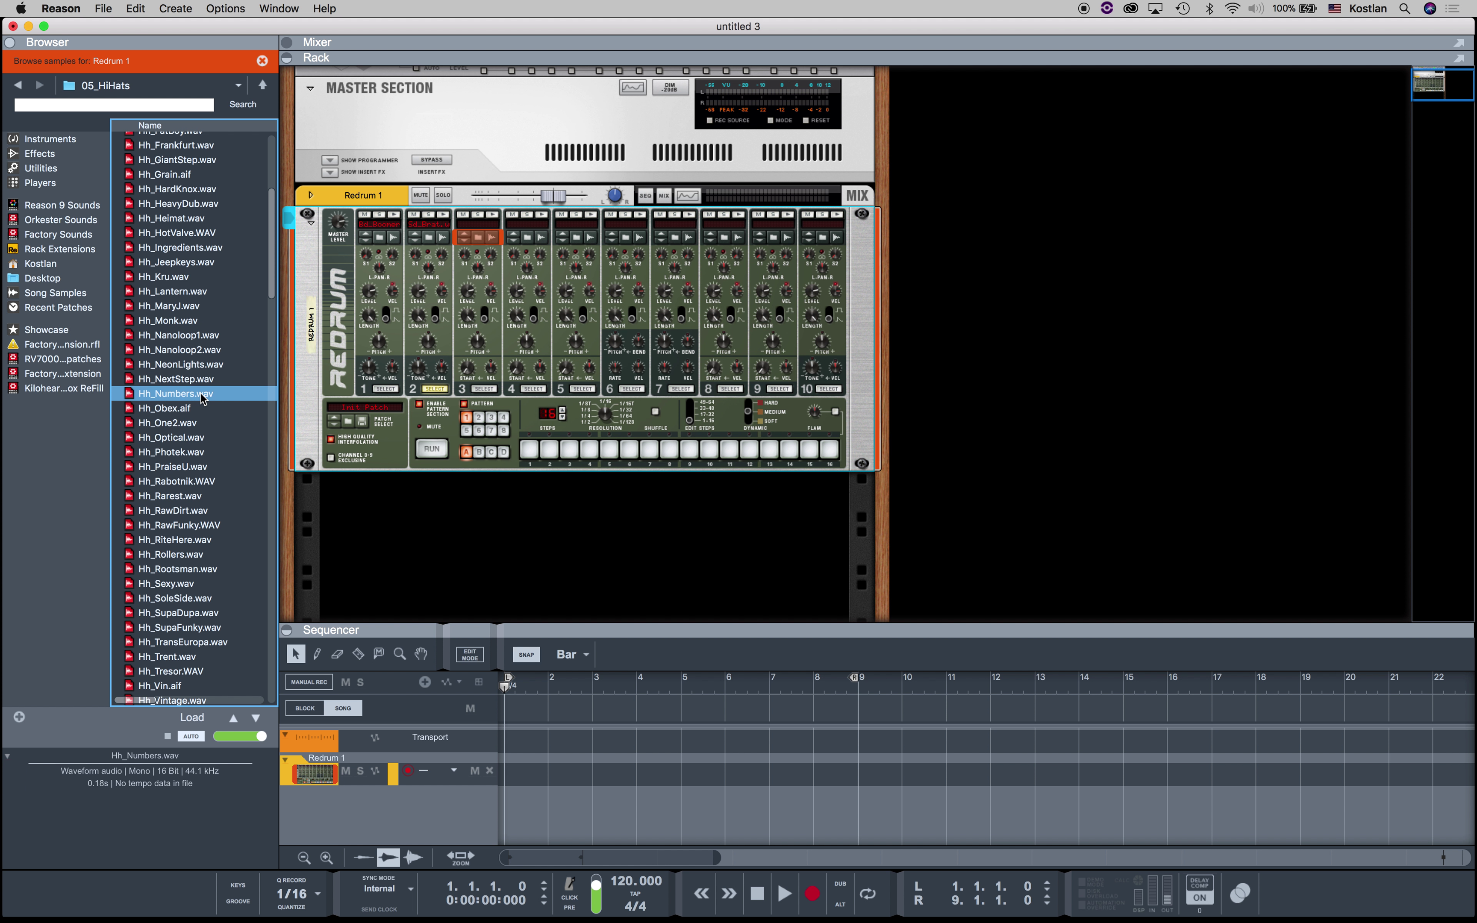
left_click(202, 423)
left_click(200, 438)
left_click(195, 451)
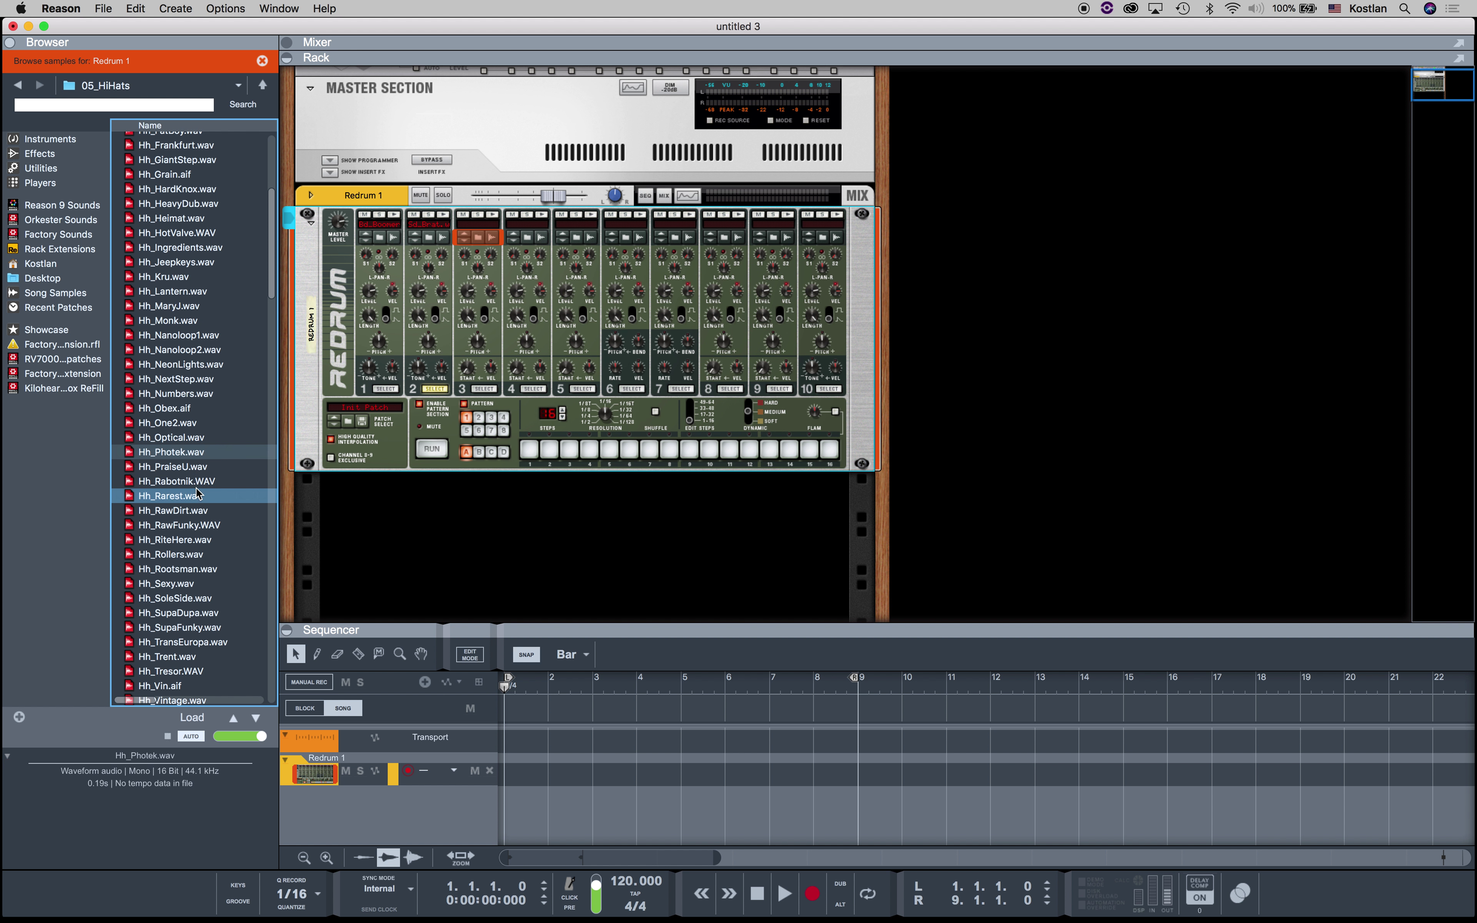
left_click(201, 481)
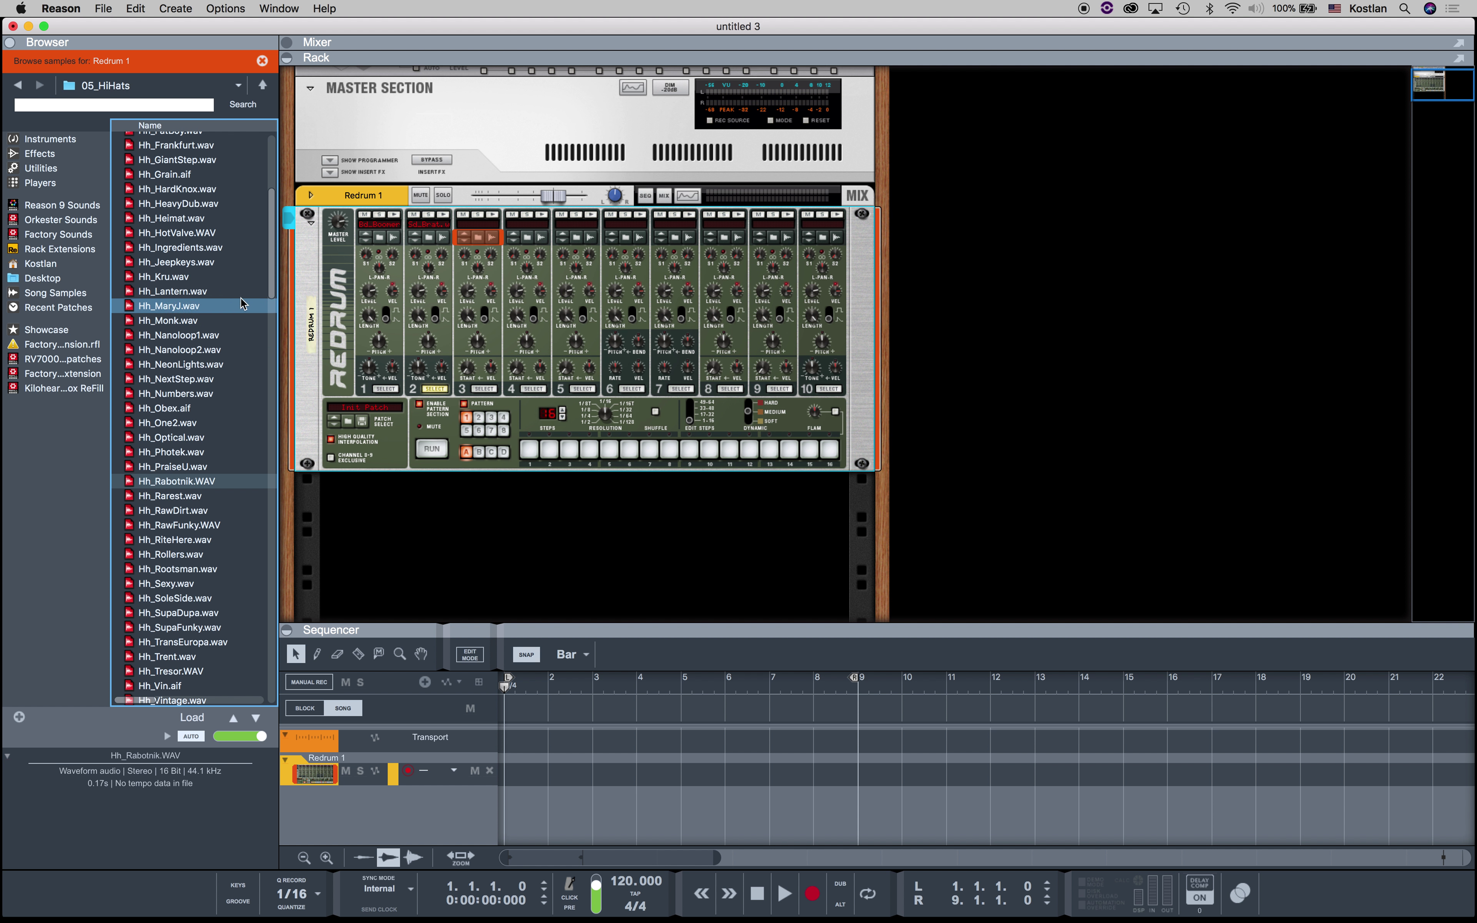
- Audition the hi-hat samples Hh_Xtc1.wav, Hh_Xtc2.wav and Hh_Xtc3.wav further down the folder
left_click_drag(271, 279, 270, 333)
left_click(221, 540)
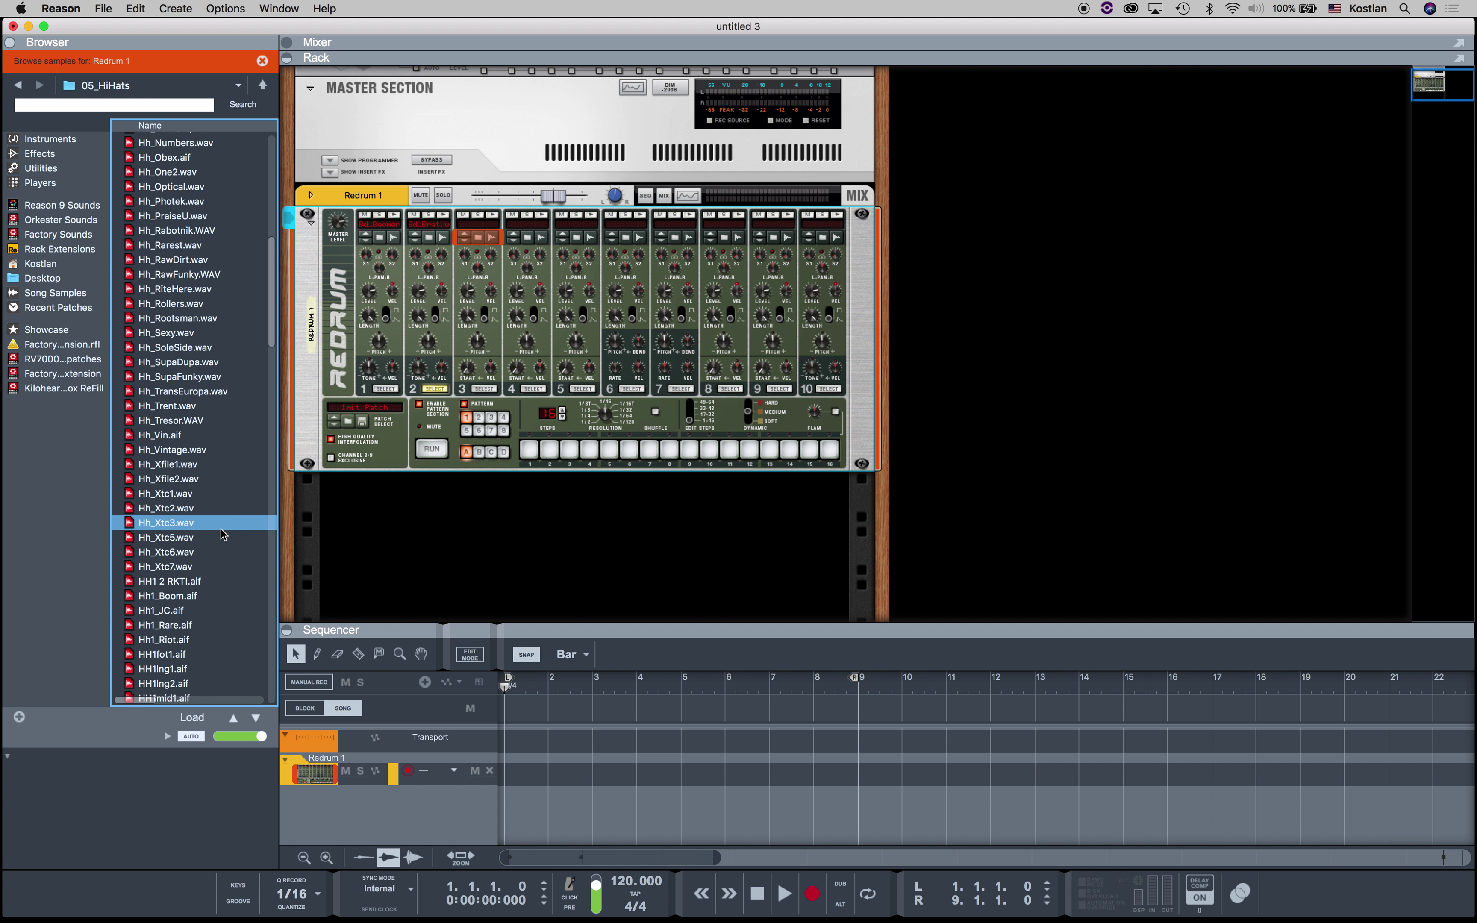
left_click(175, 496)
left_click(175, 509)
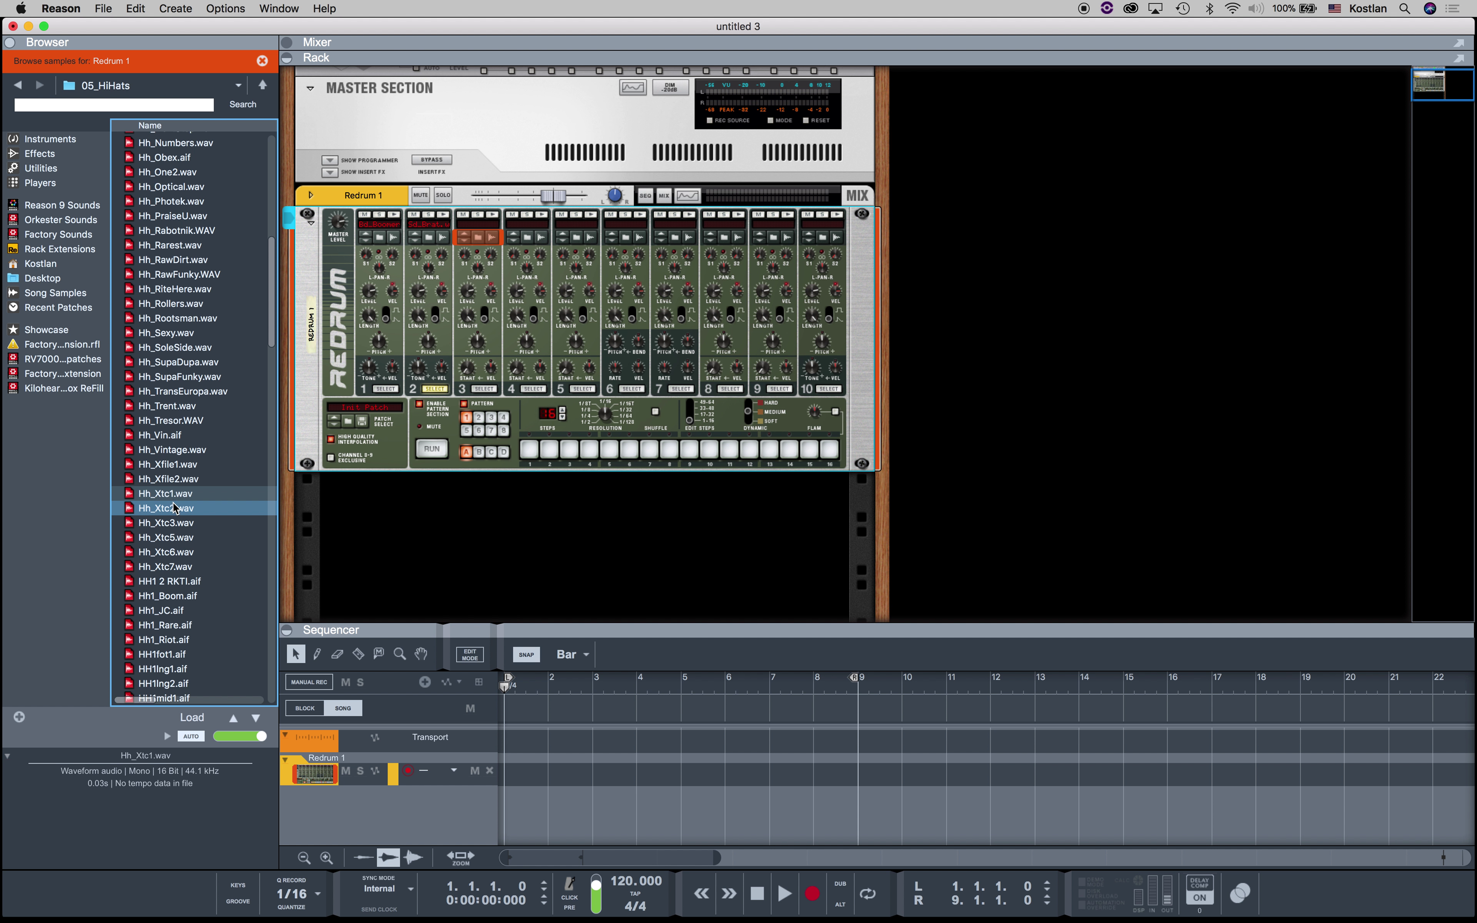
left_click(175, 523)
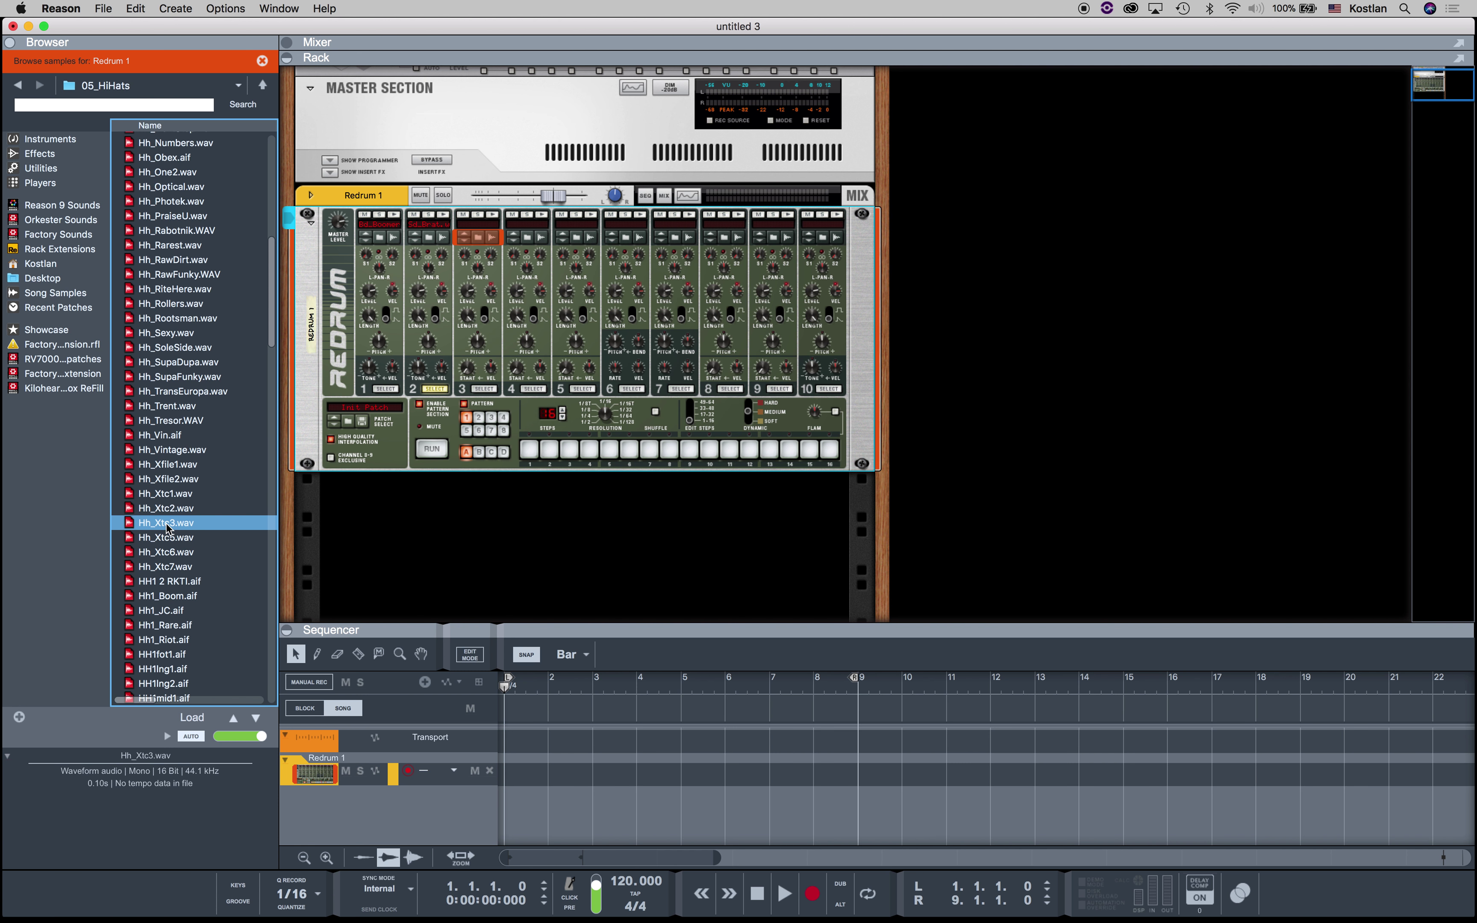
- Load Hh_Xtc3.wav into drum channel 3 and trigger channels 3, 2 and 1 to hear the kit
left_click_drag(169, 526, 485, 241)
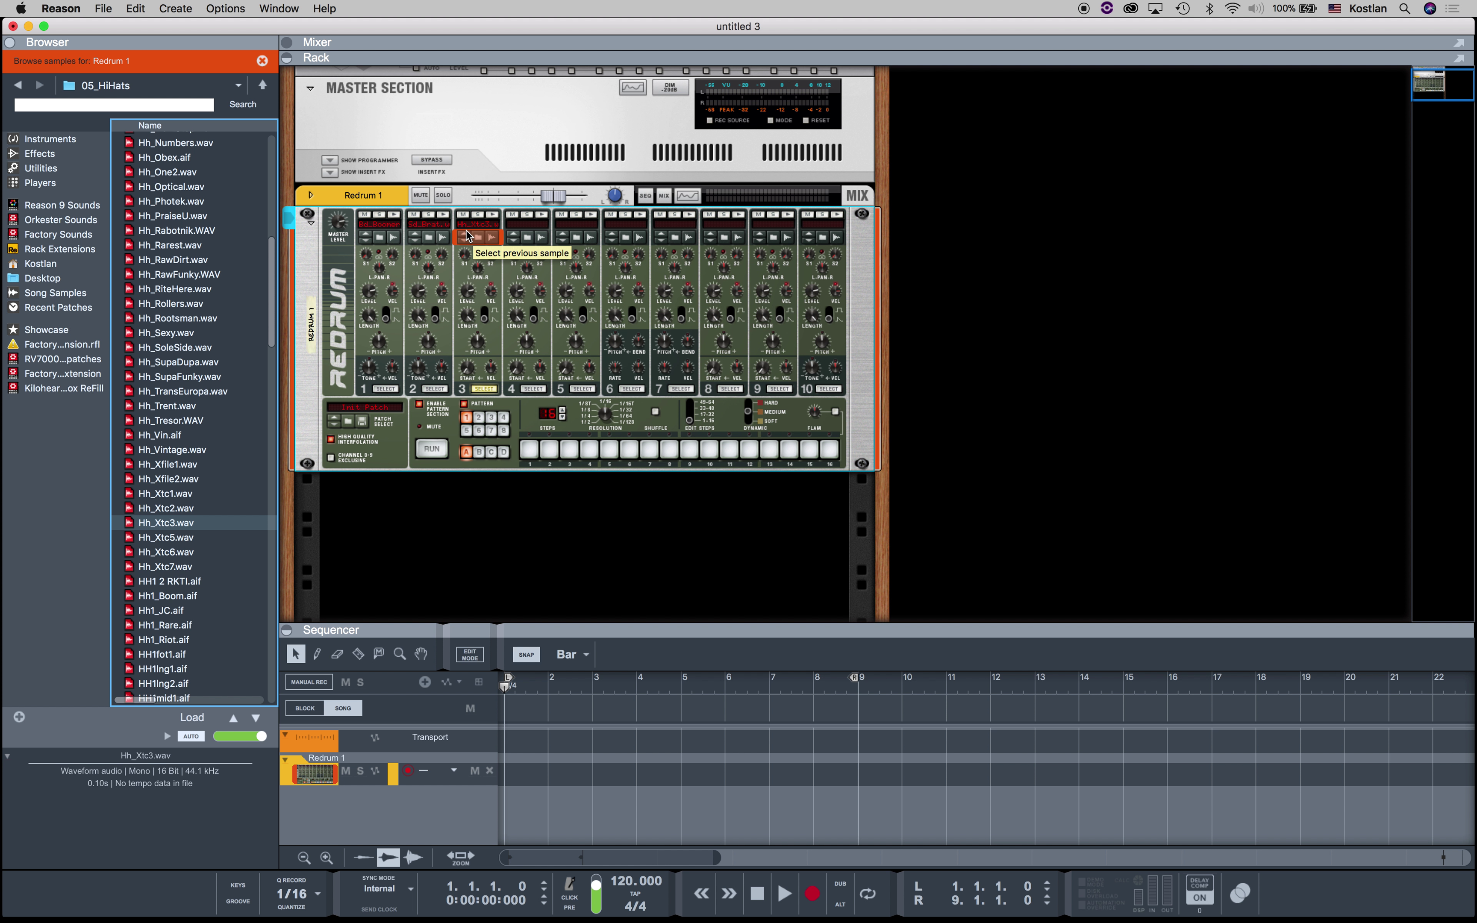
left_click(493, 219)
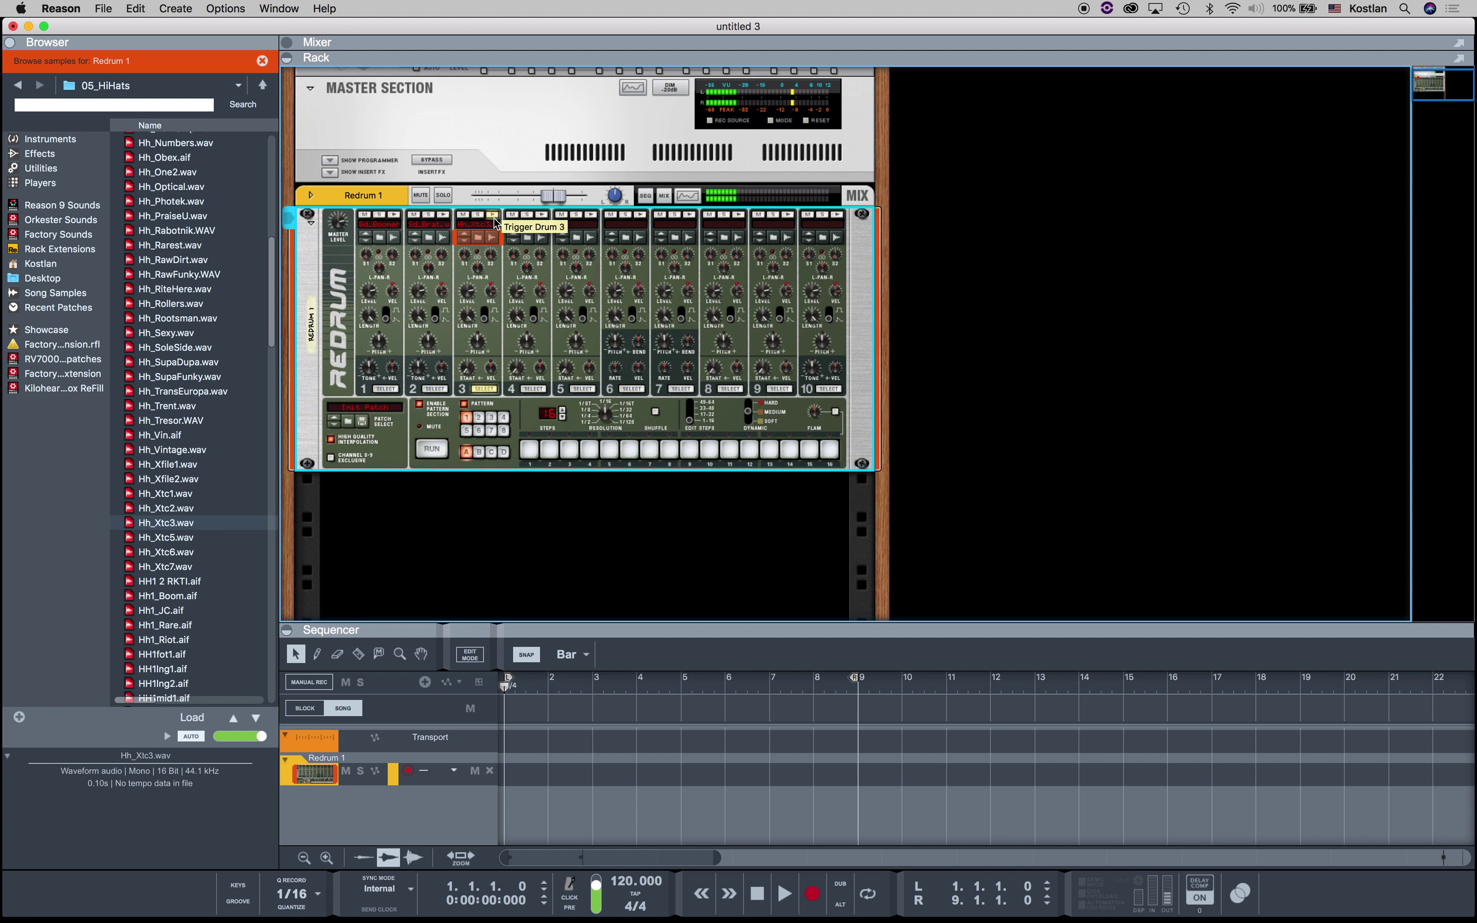
left_click(444, 215)
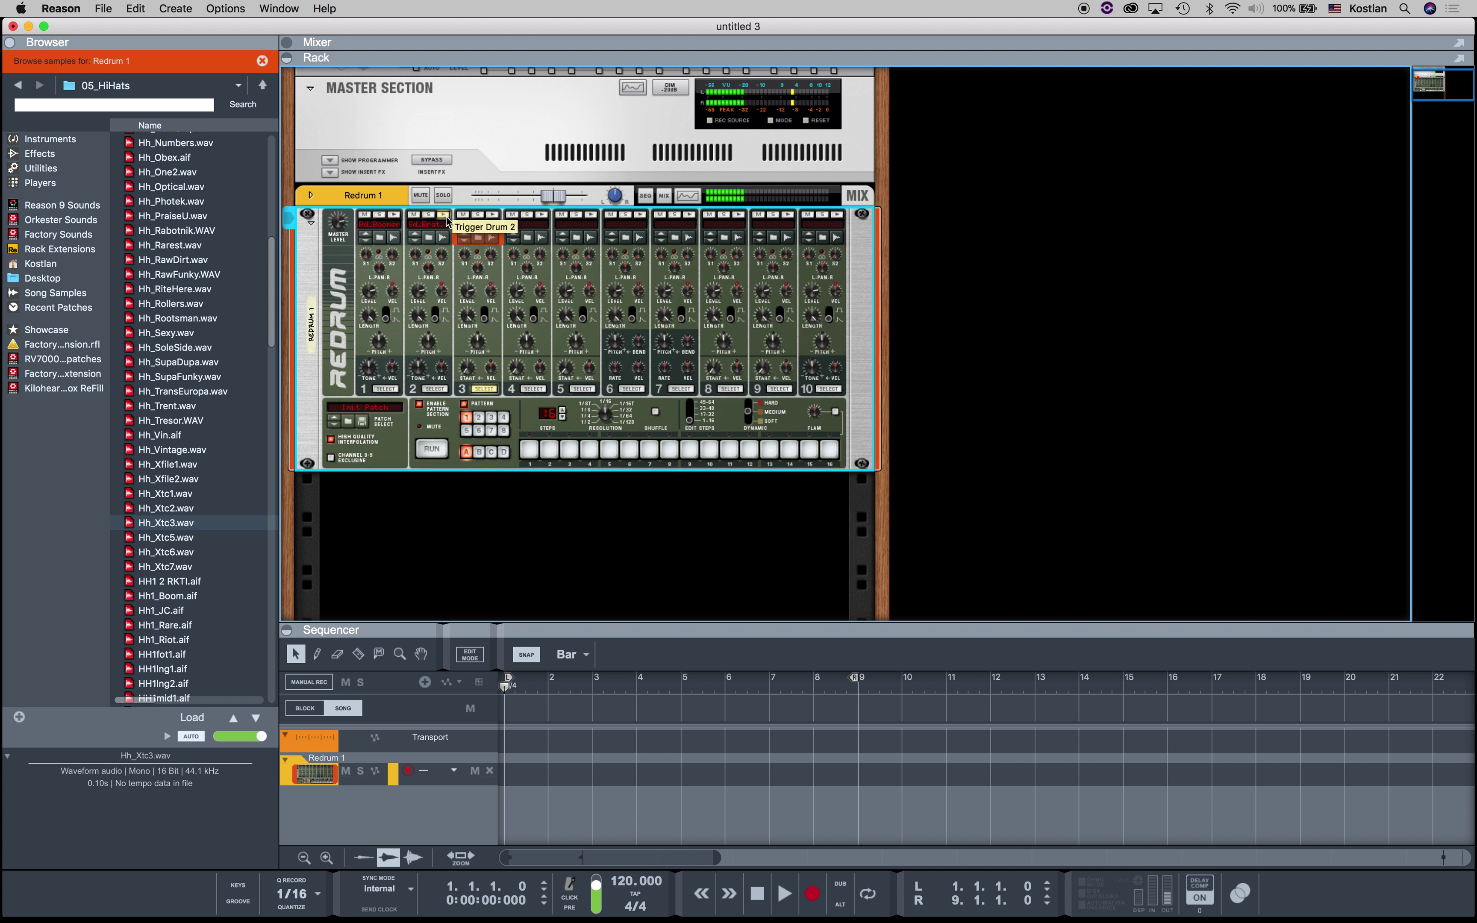
left_click(394, 216)
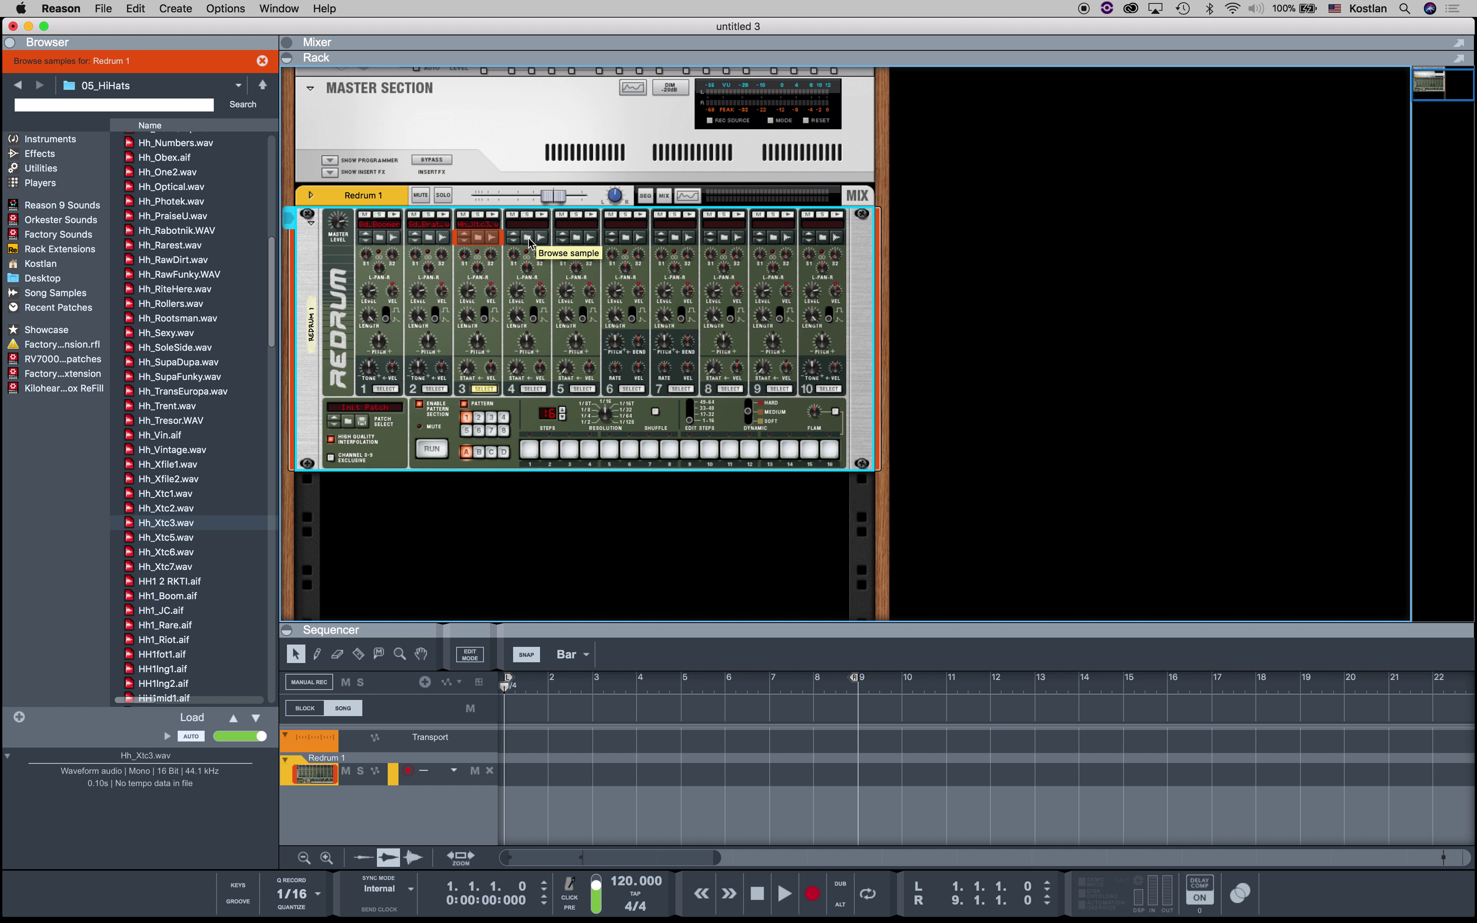
- Browse samples for drum channel 4 and select the Downloads folder in the home folder as a possible source
left_click(528, 238)
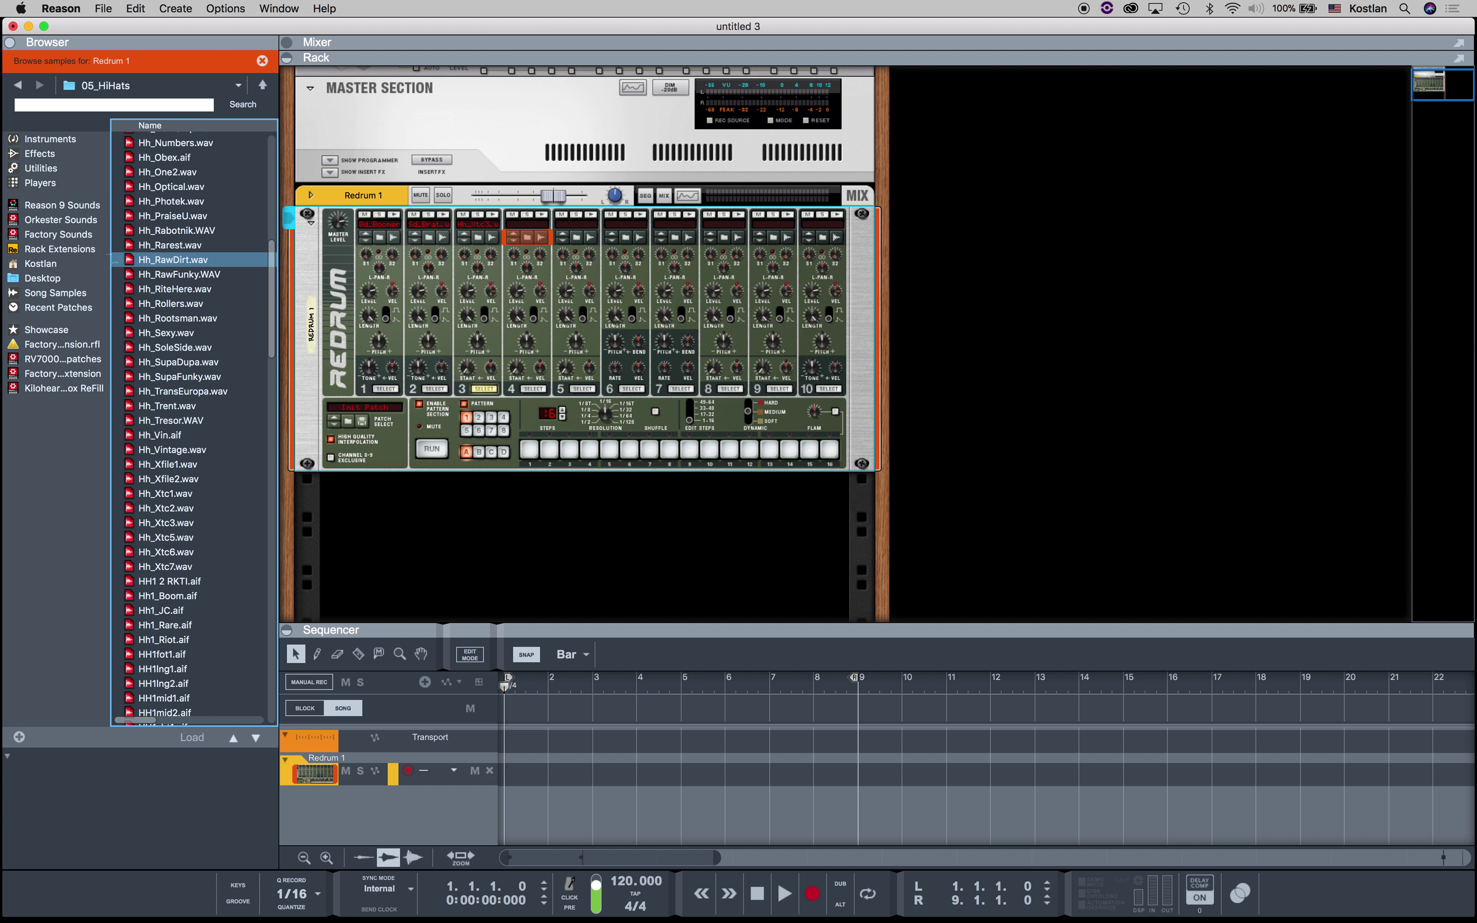
left_click(41, 266)
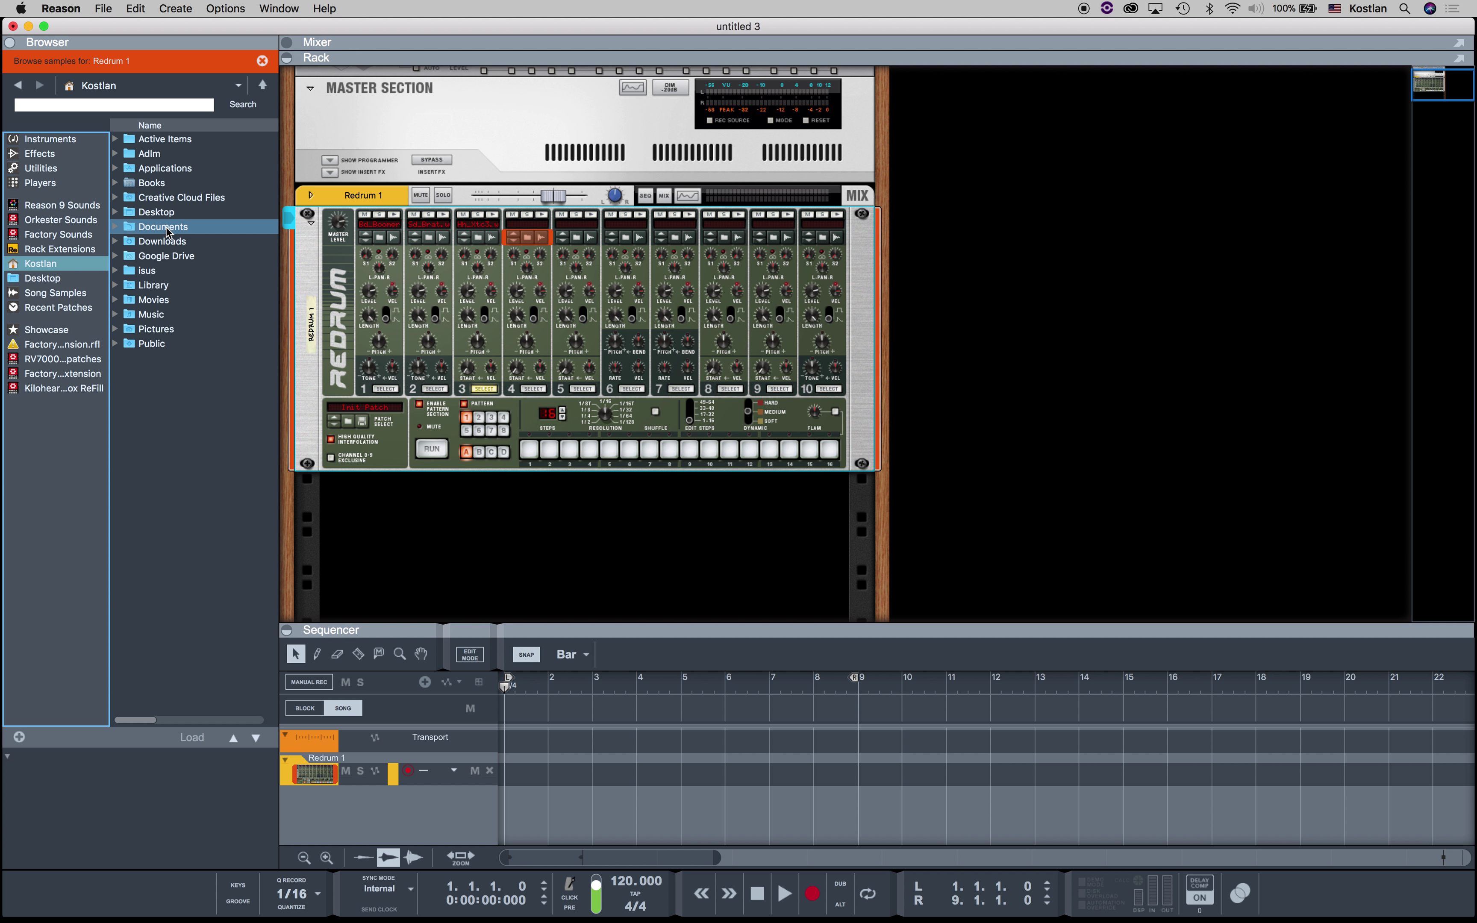
left_click(166, 242)
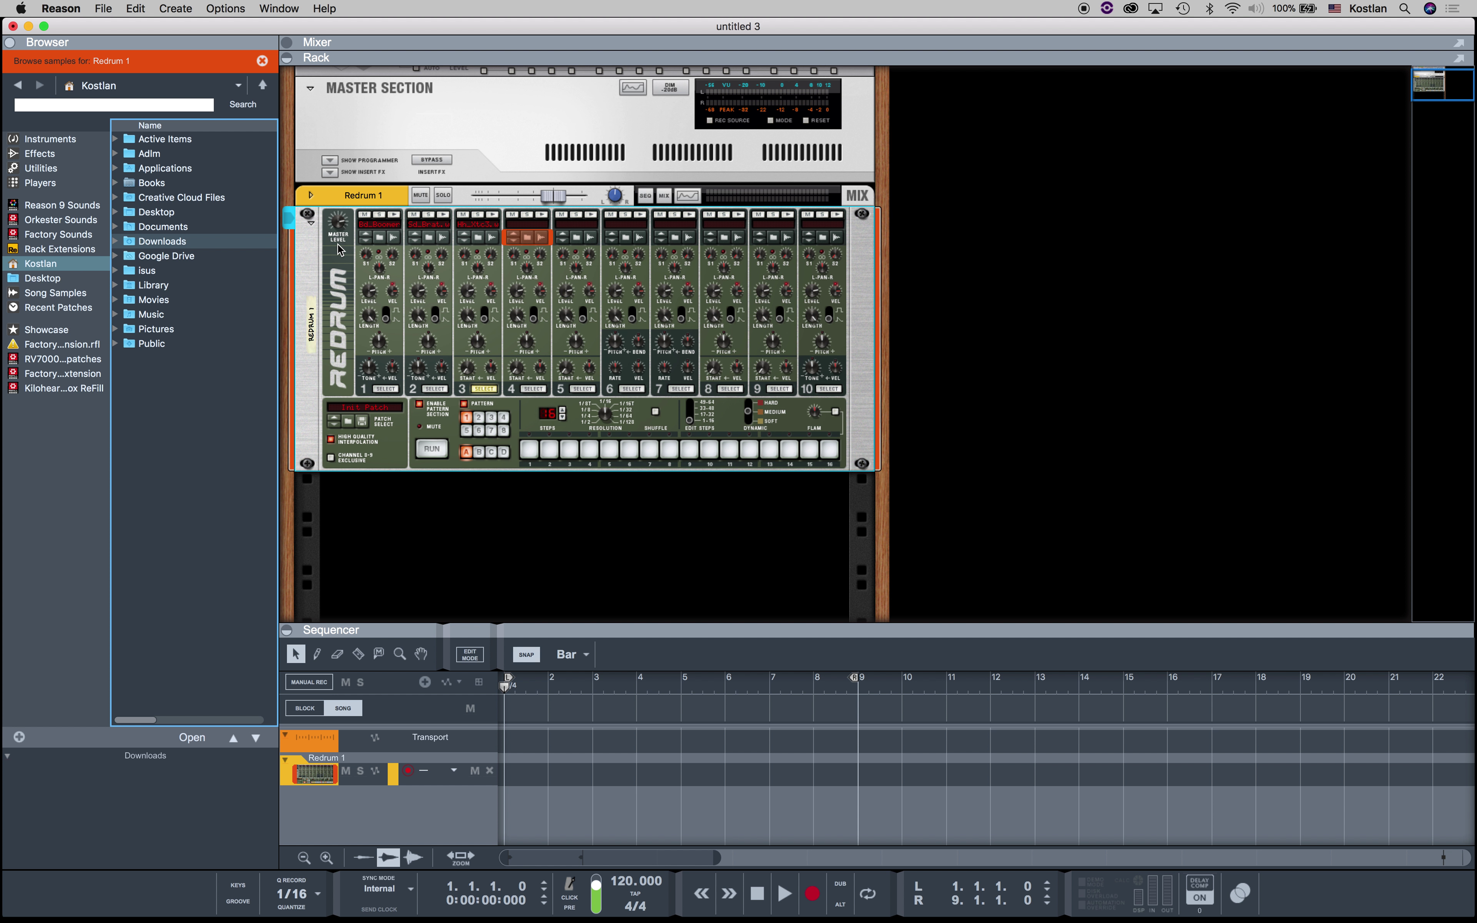
left_click(545, 236)
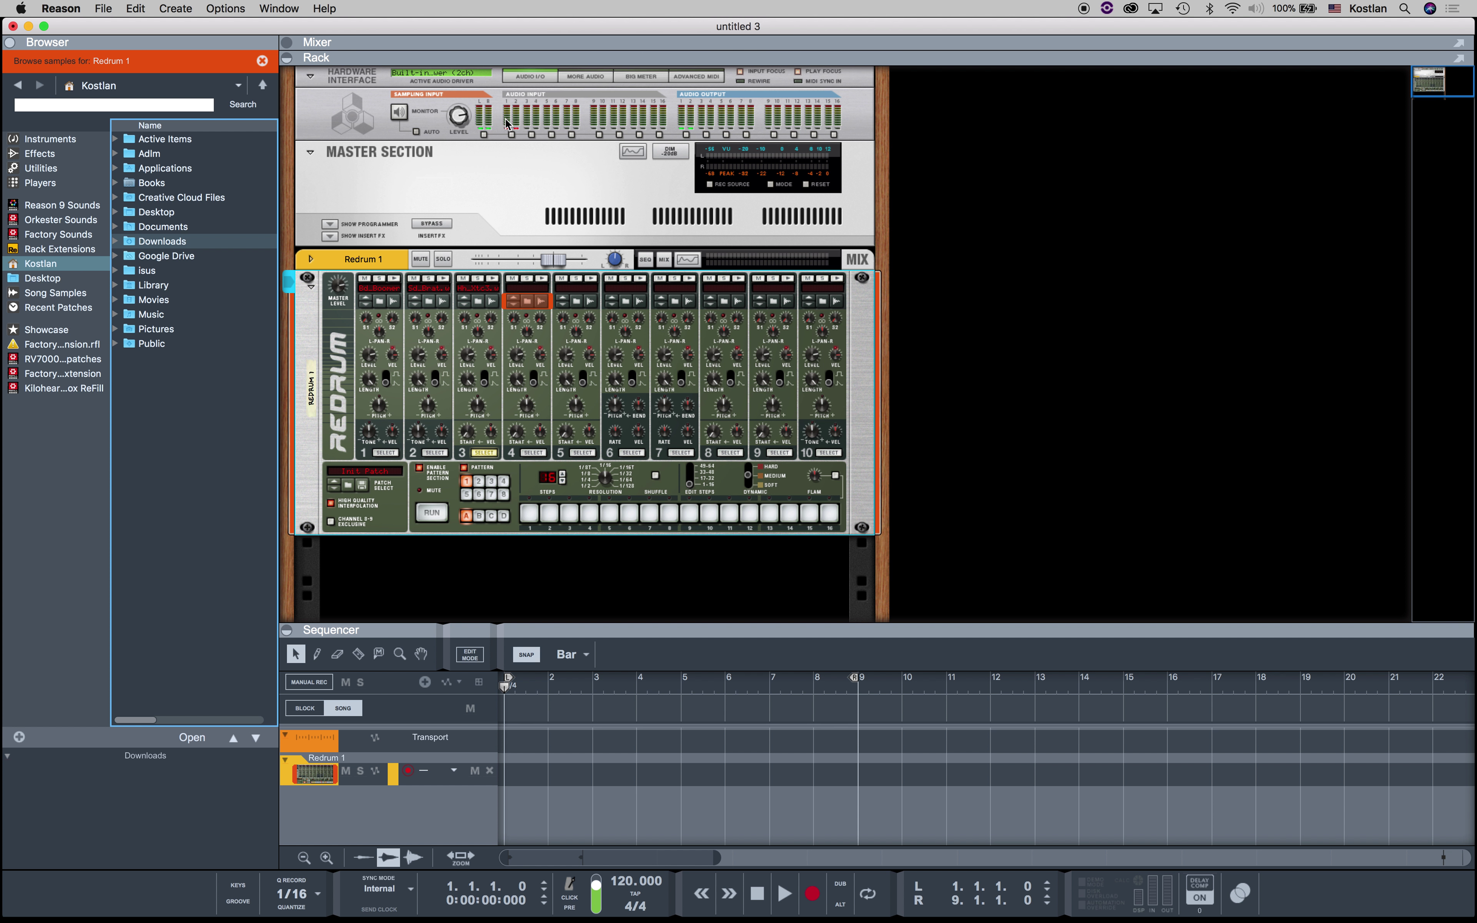
- Open the audio preferences, view the available audio devices, and move the preferences window clear of the rack
left_click(61, 9)
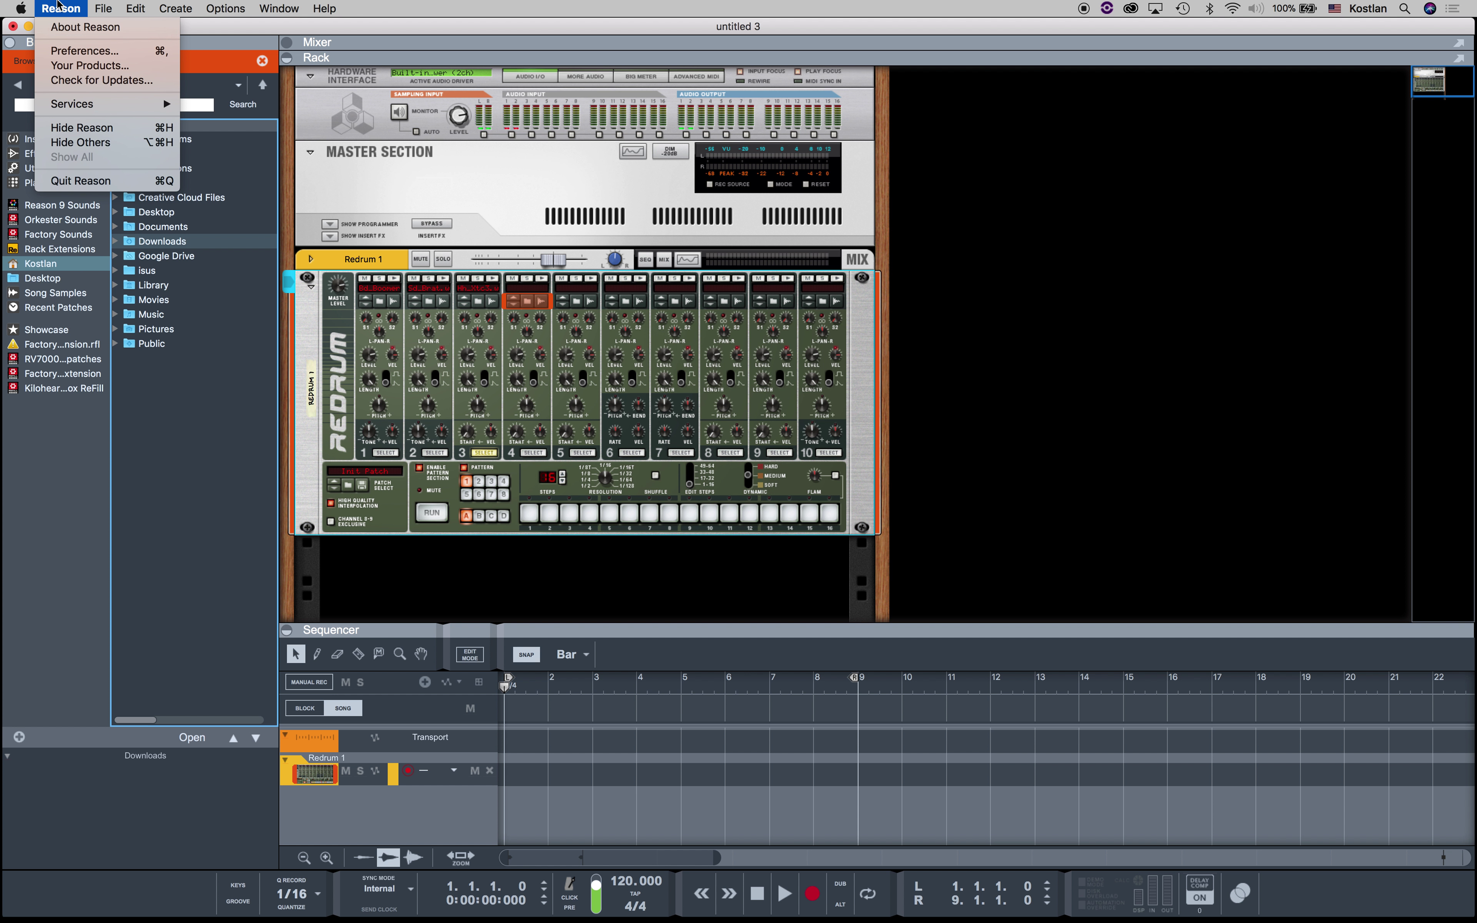
left_click(86, 54)
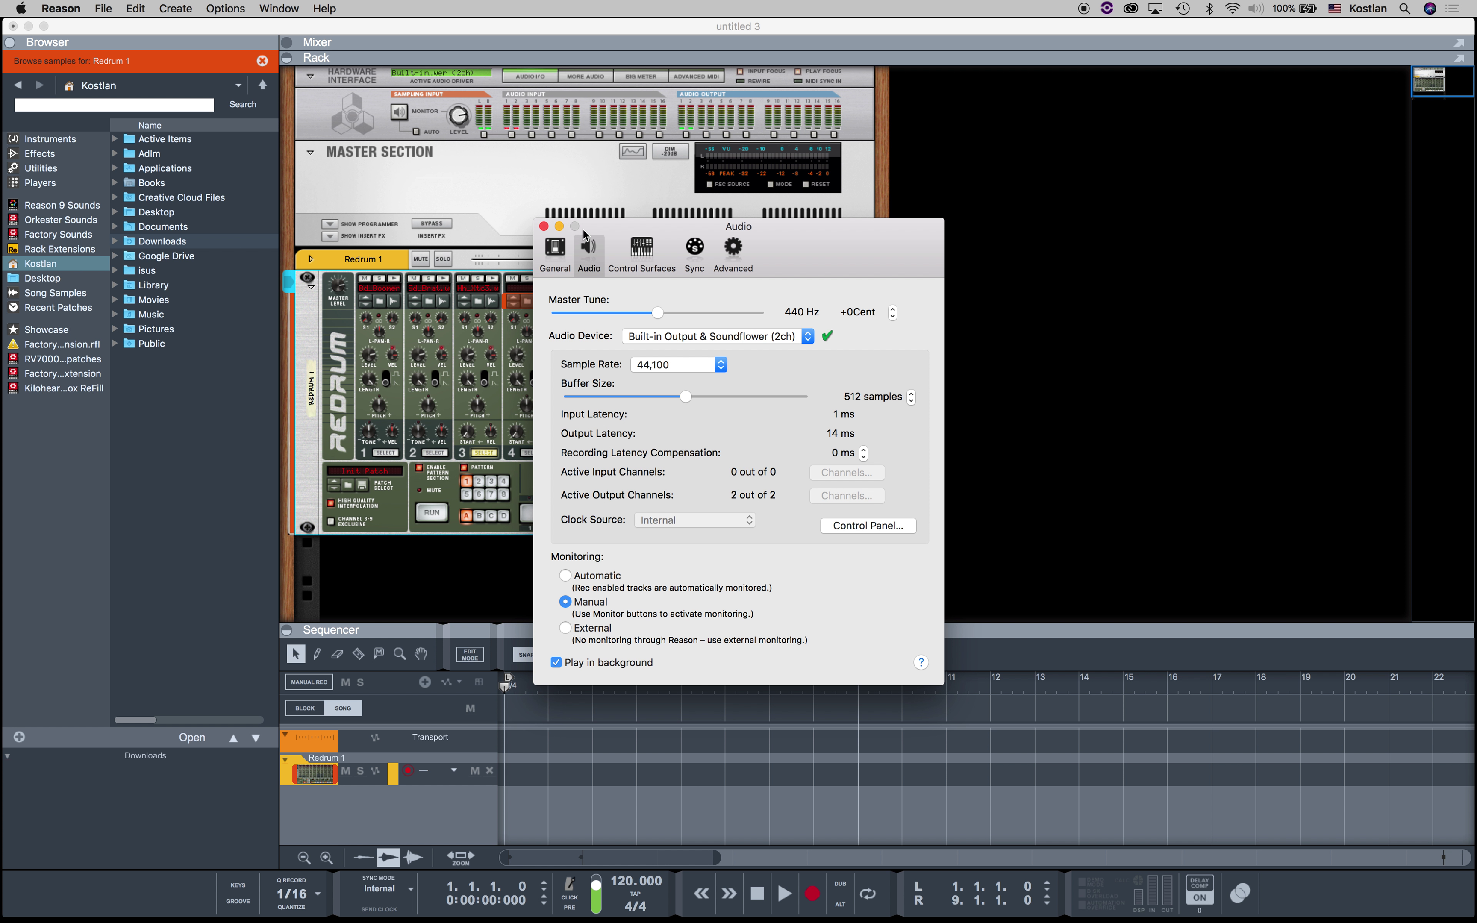
left_click(556, 257)
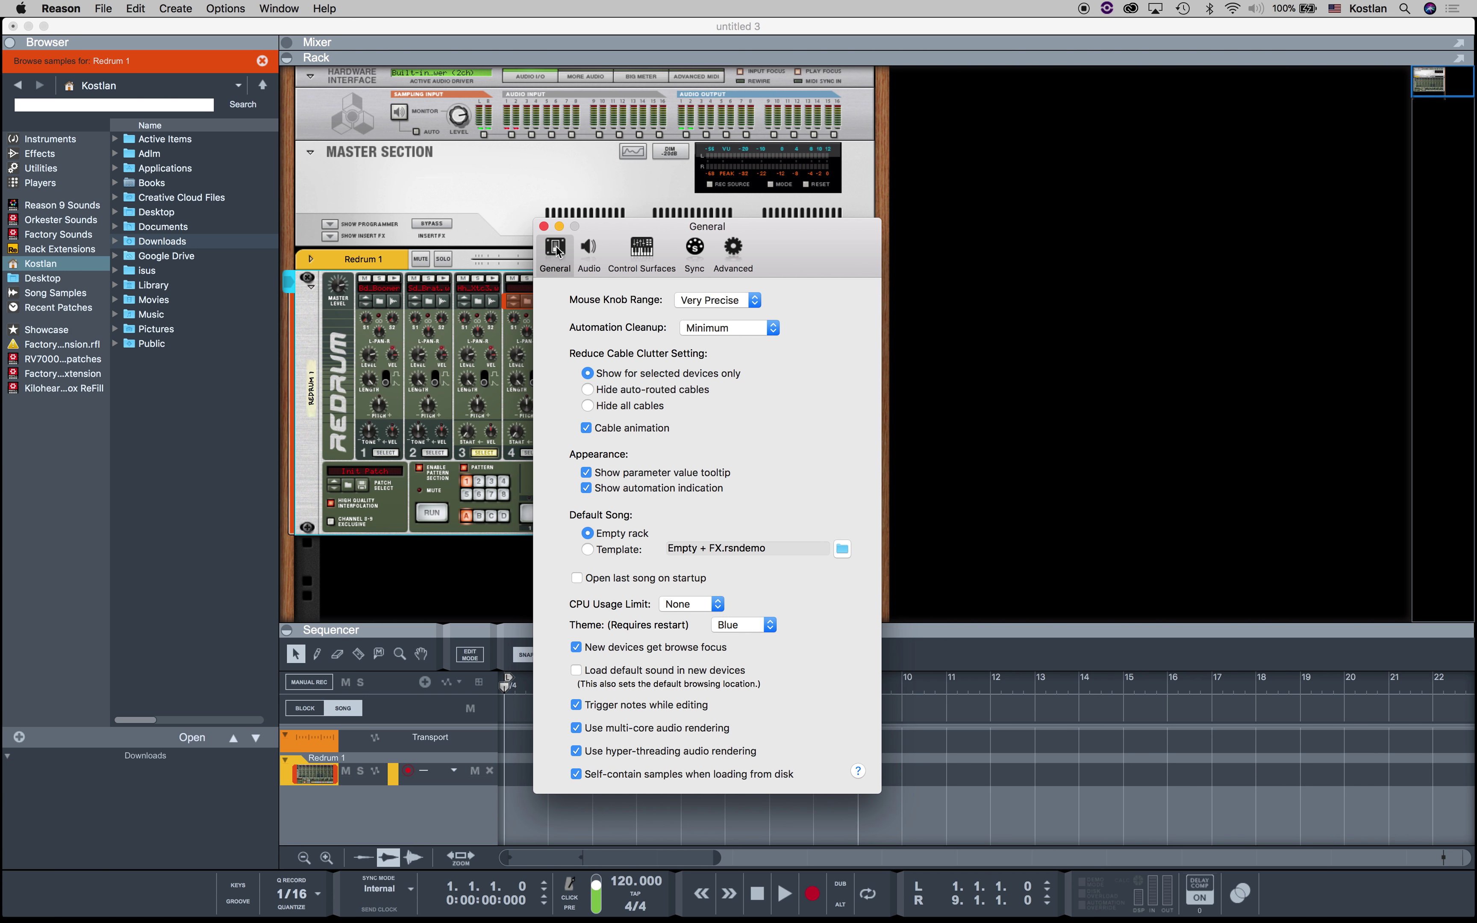
left_click(588, 250)
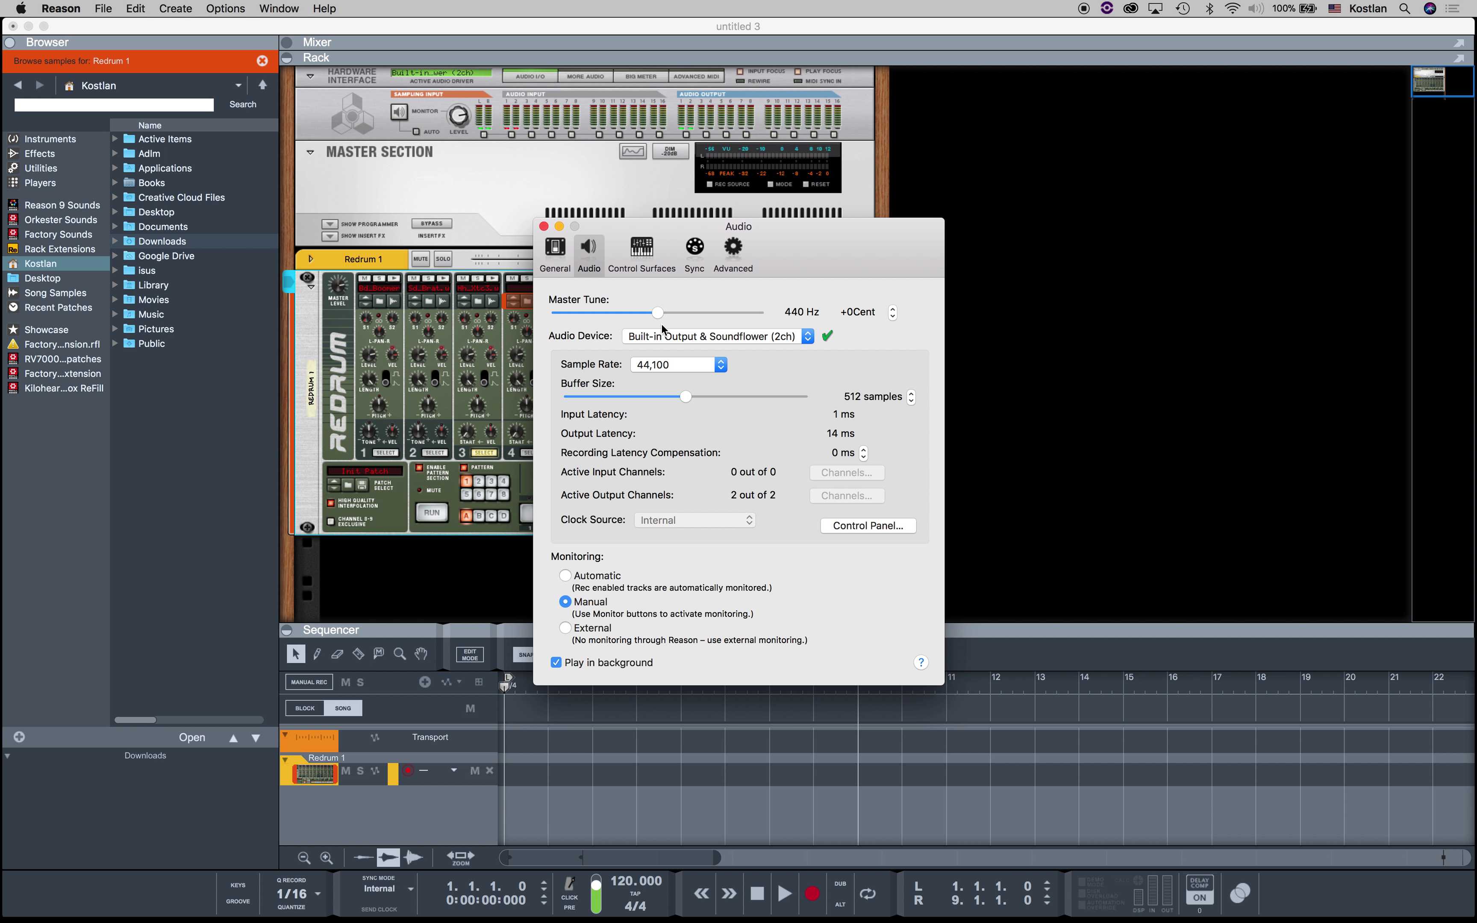
left_click(665, 335)
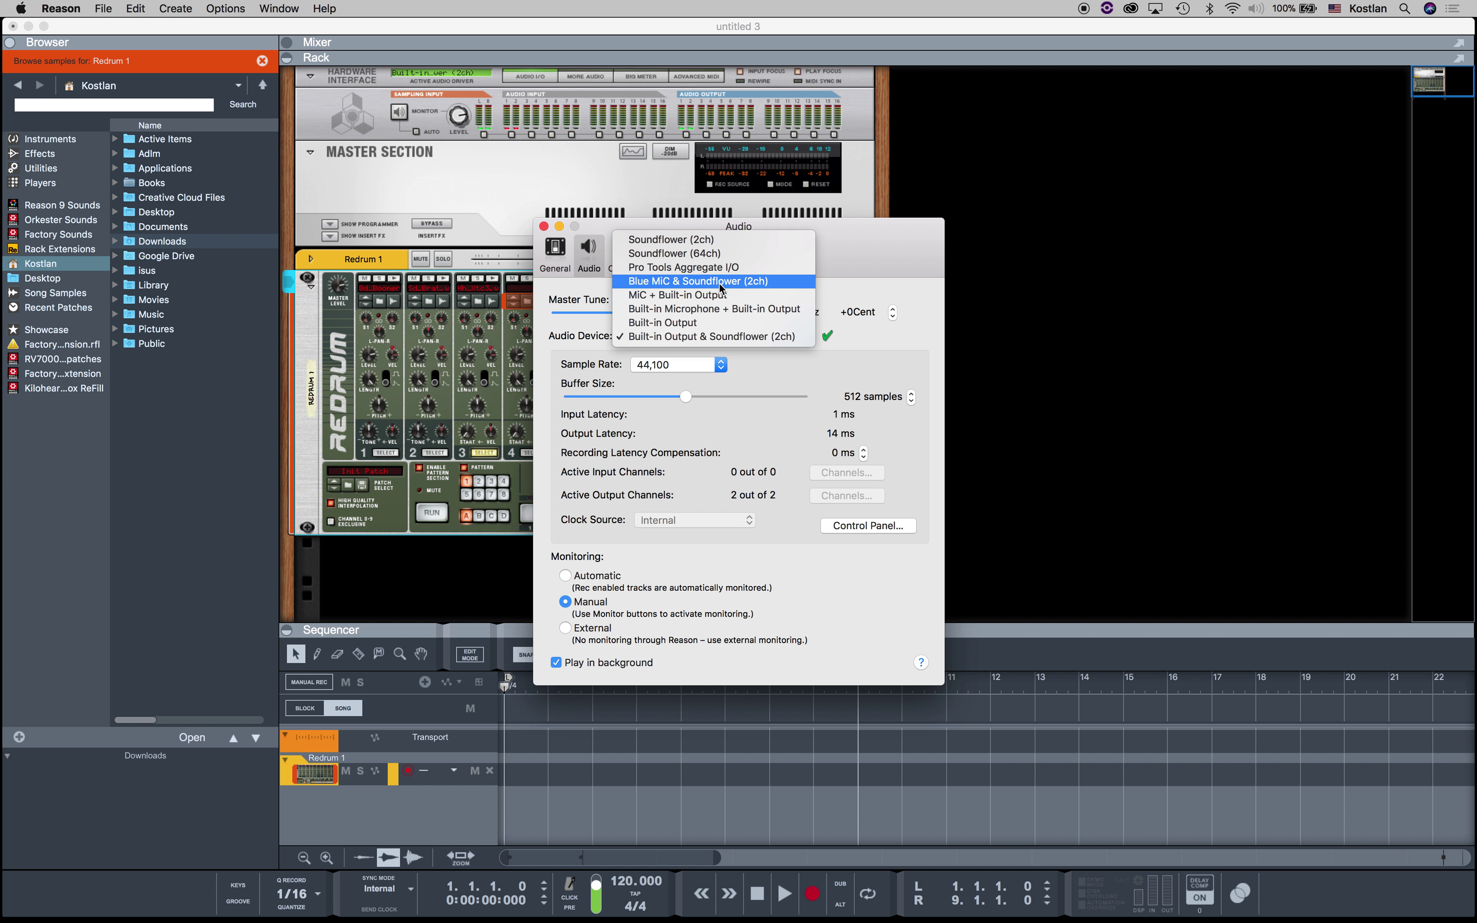
left_click(834, 224)
left_click_drag(842, 231, 1257, 119)
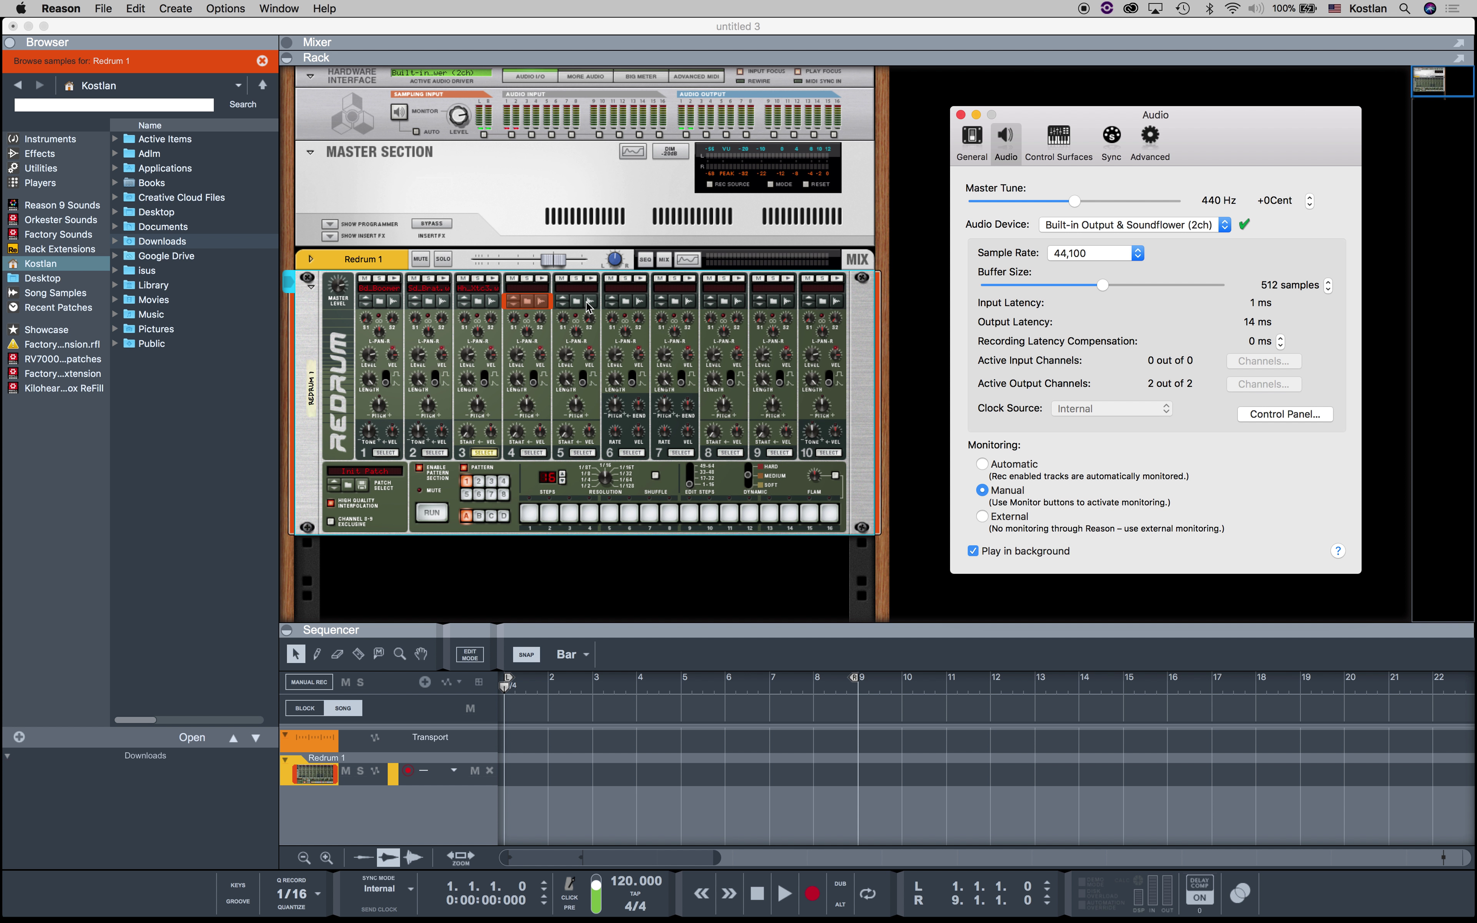
- Record a new sample directly into drum channel 4, moving the recording window above the device before stopping
left_click(544, 301)
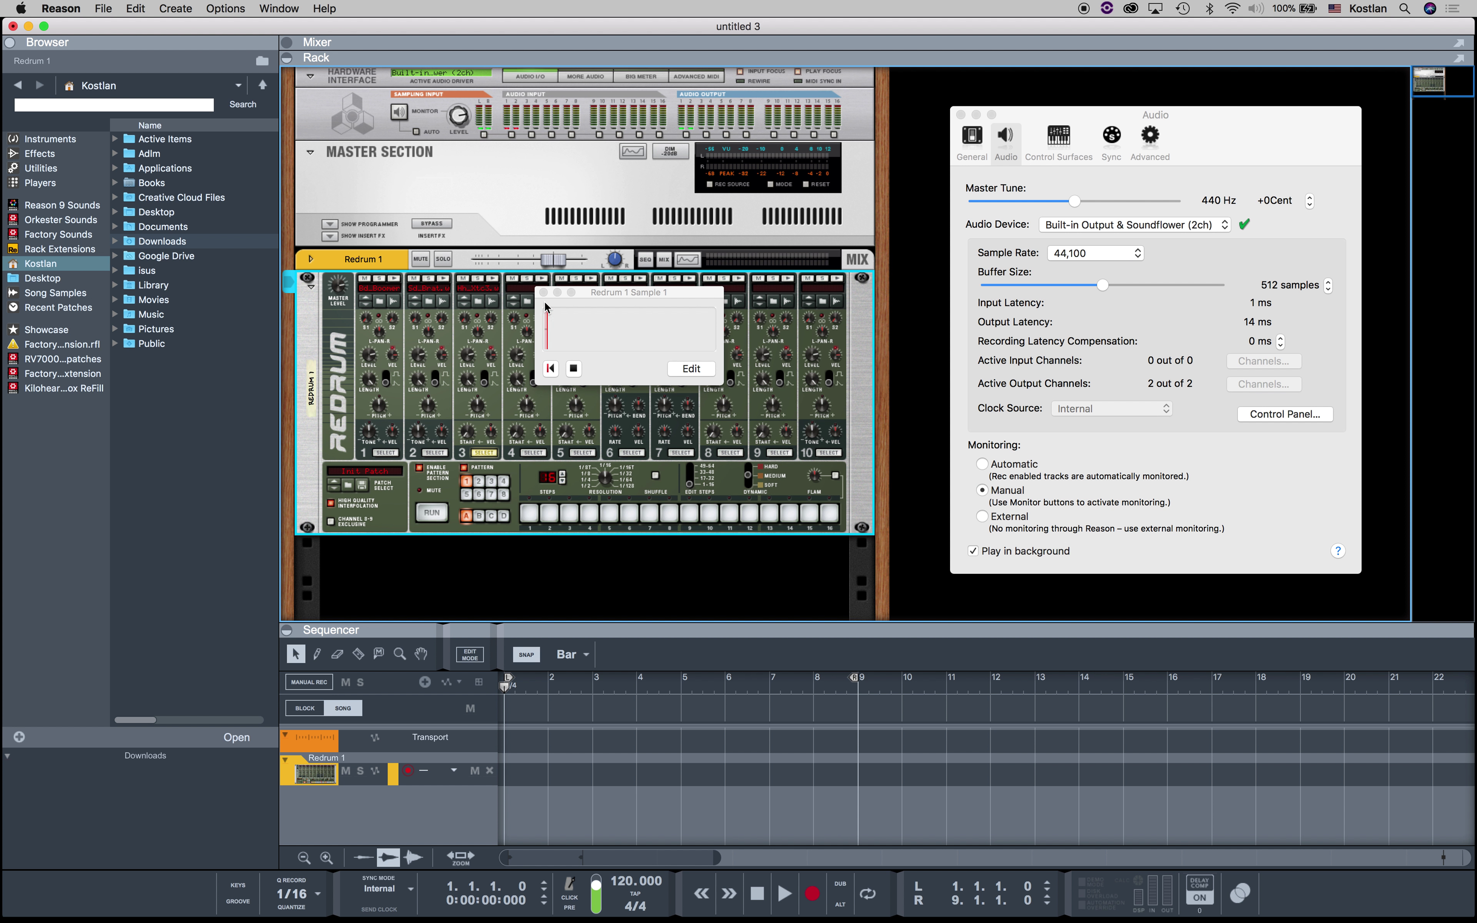
left_click_drag(617, 292, 633, 175)
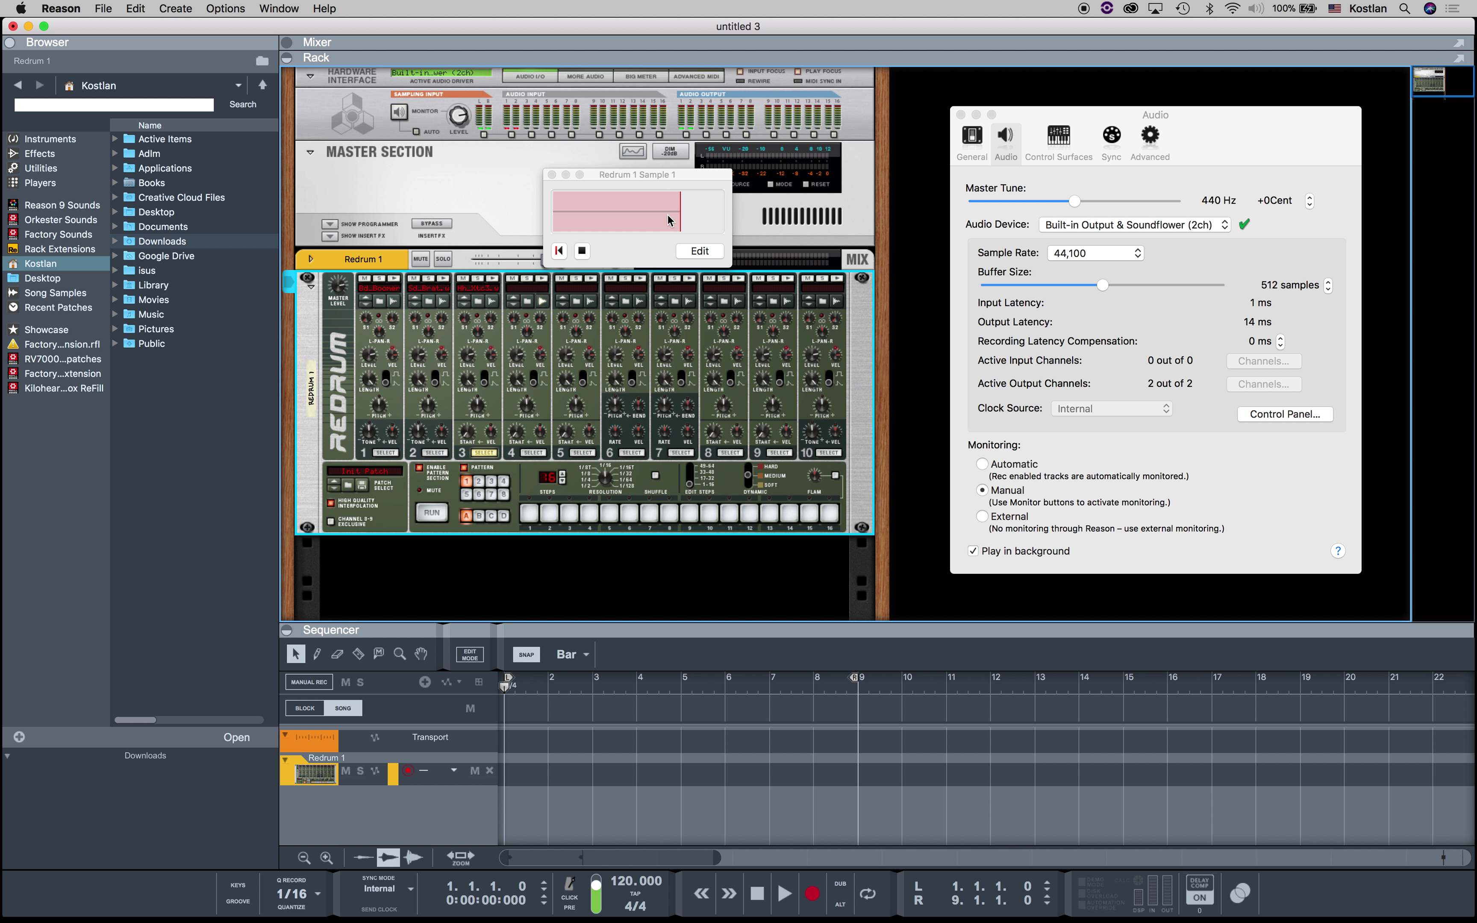
left_click(583, 250)
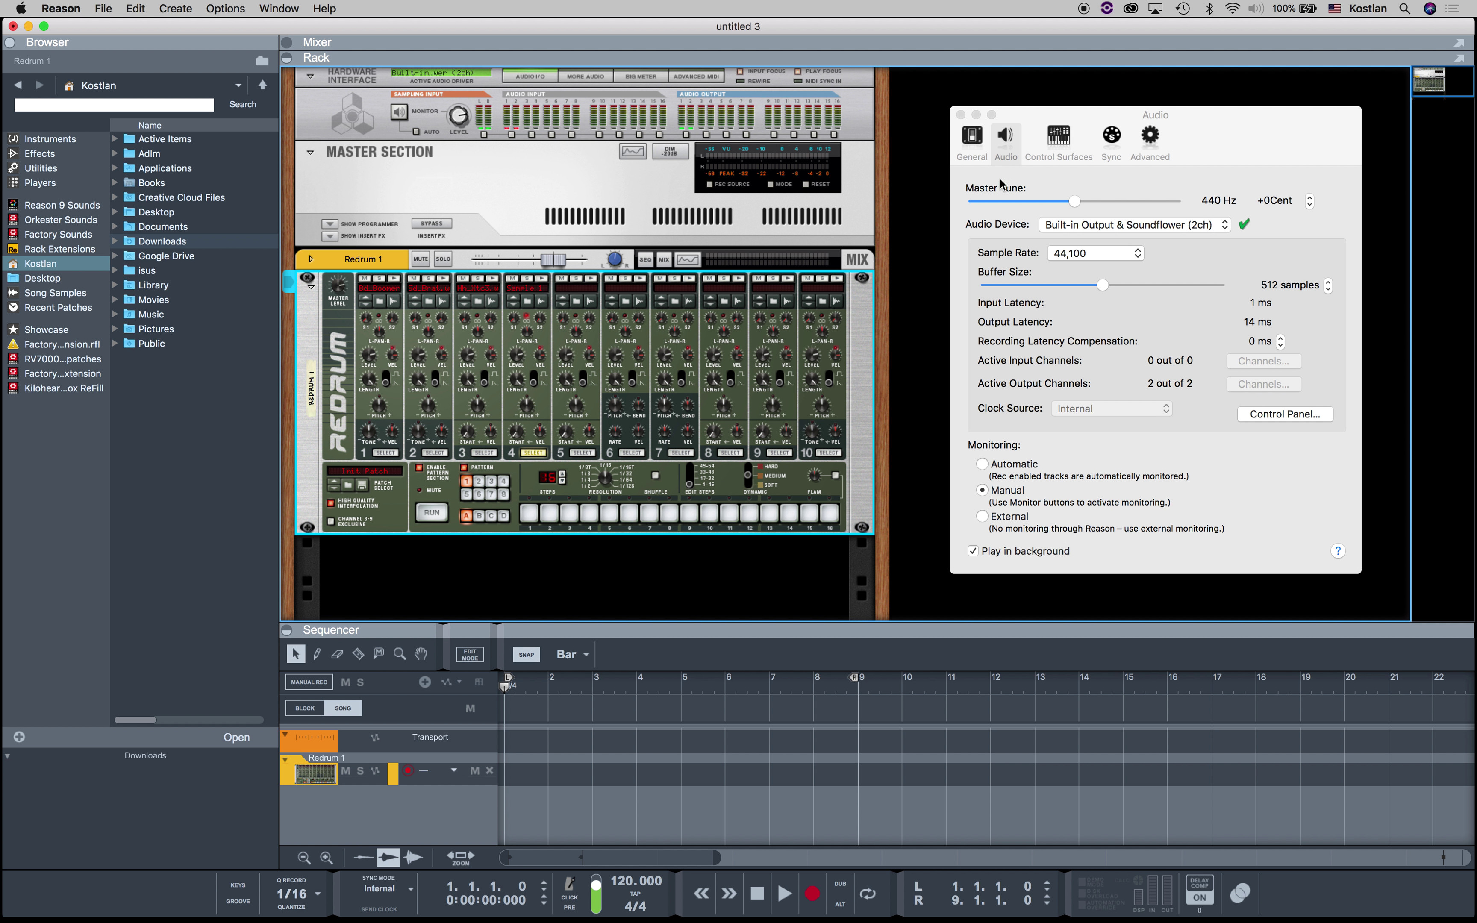
- Set the audio device to Blue MiC & Soundflower (2ch) and return to the rack
left_click(1257, 158)
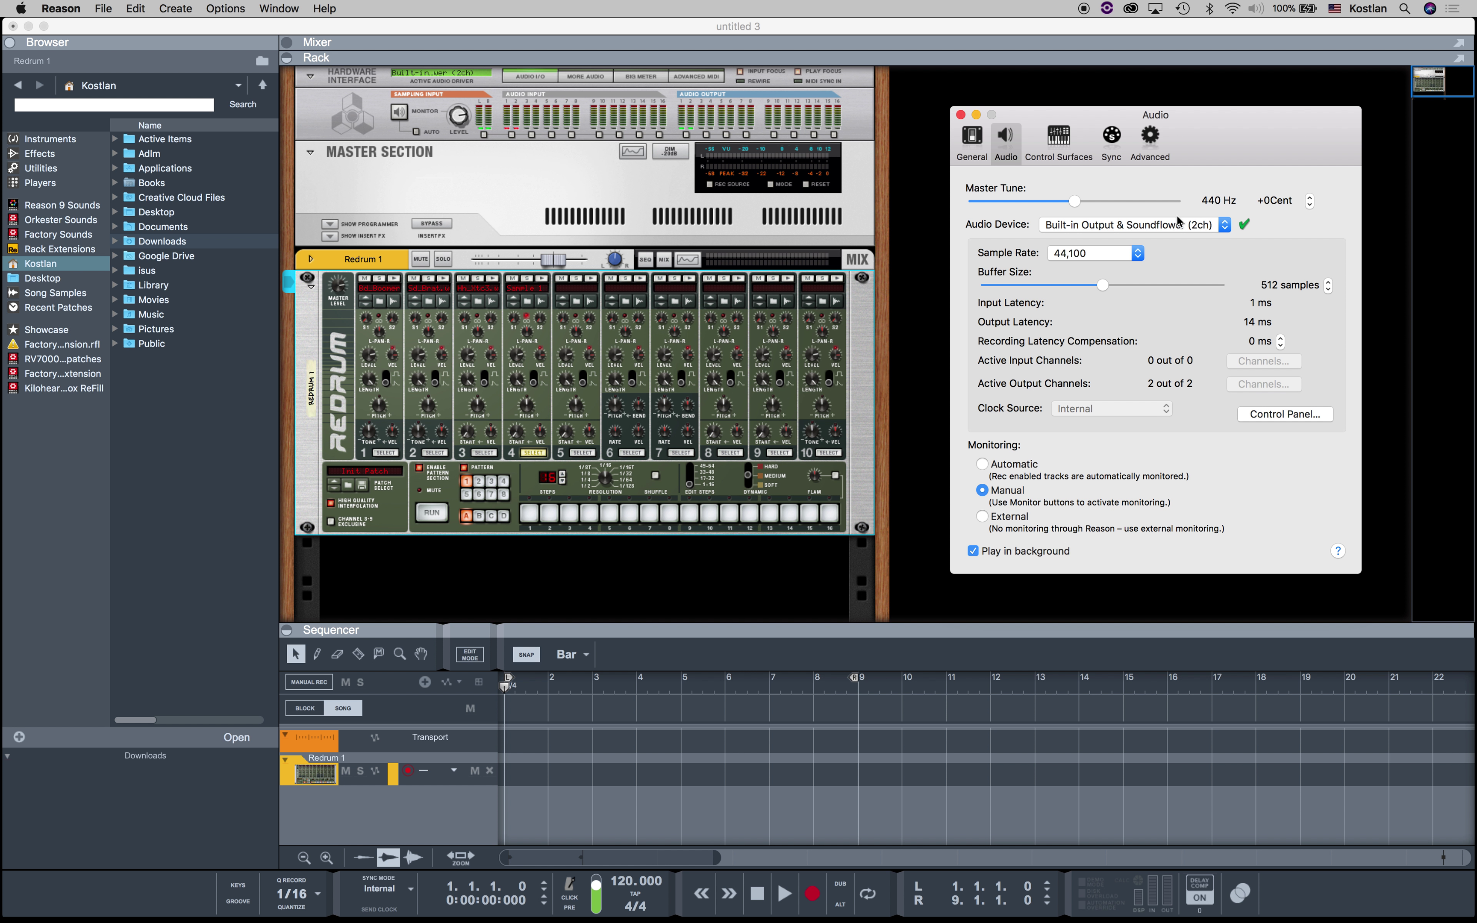
left_click(1170, 226)
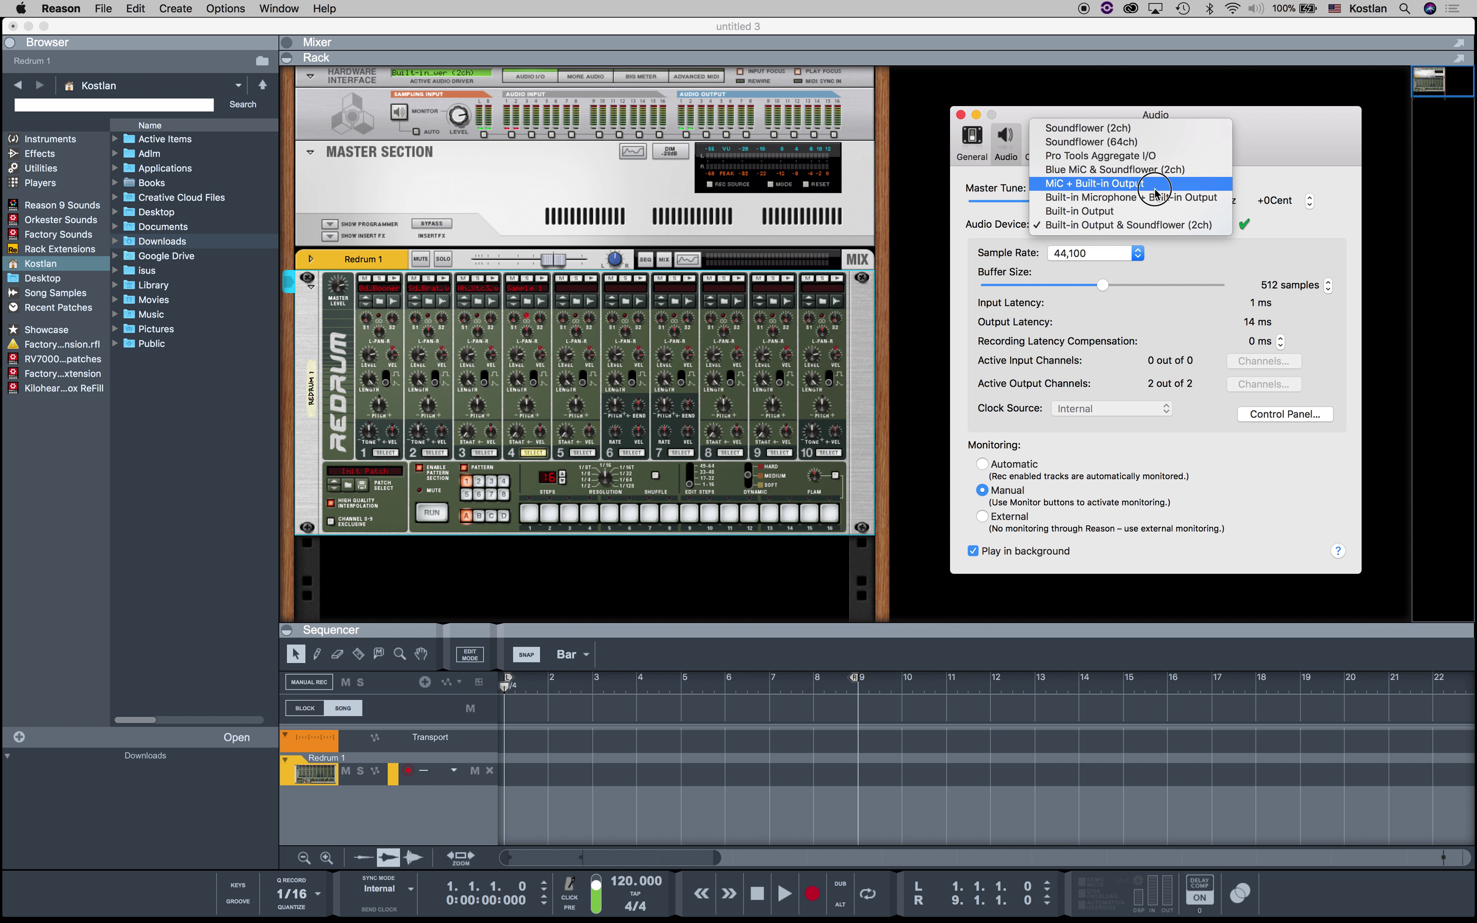
left_click(1140, 170)
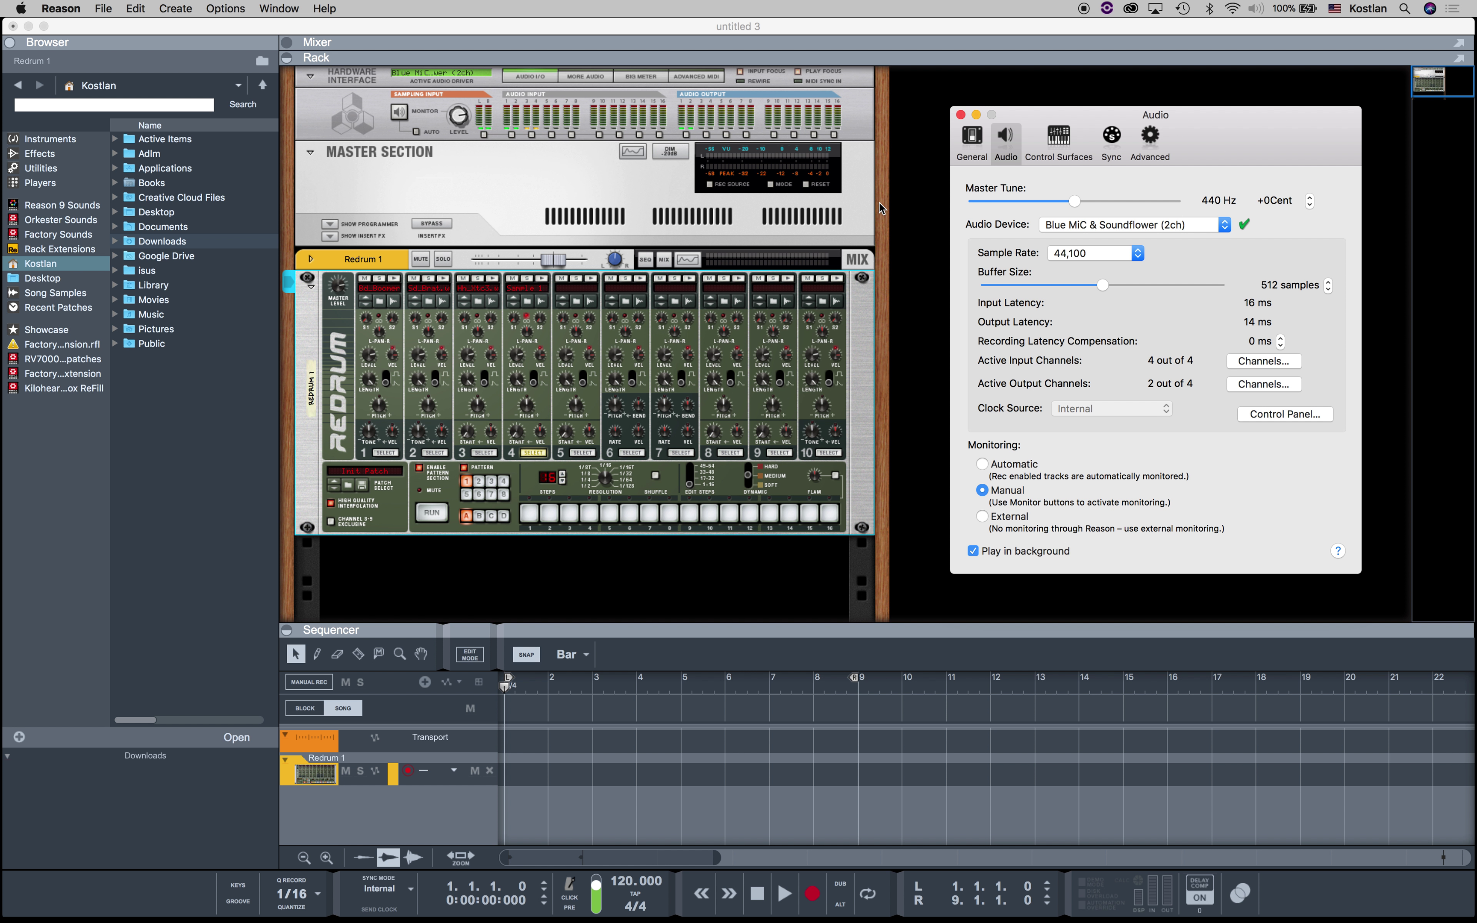
left_click(954, 97)
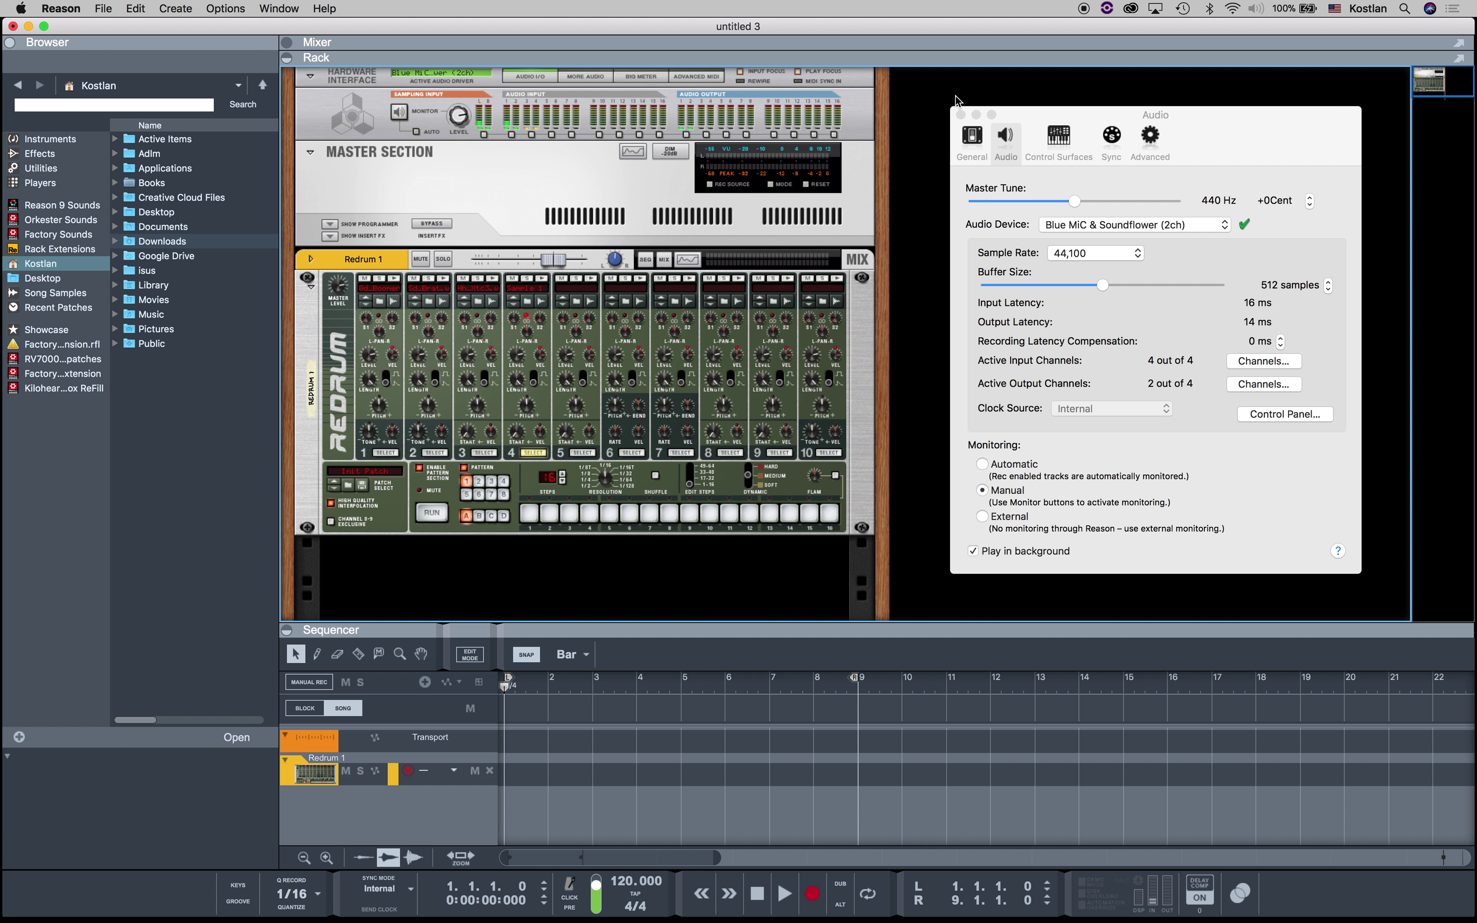
- Record a microphone sample into drum channel 5, open it in the sample editor and save it as Sample 2
left_click(591, 303)
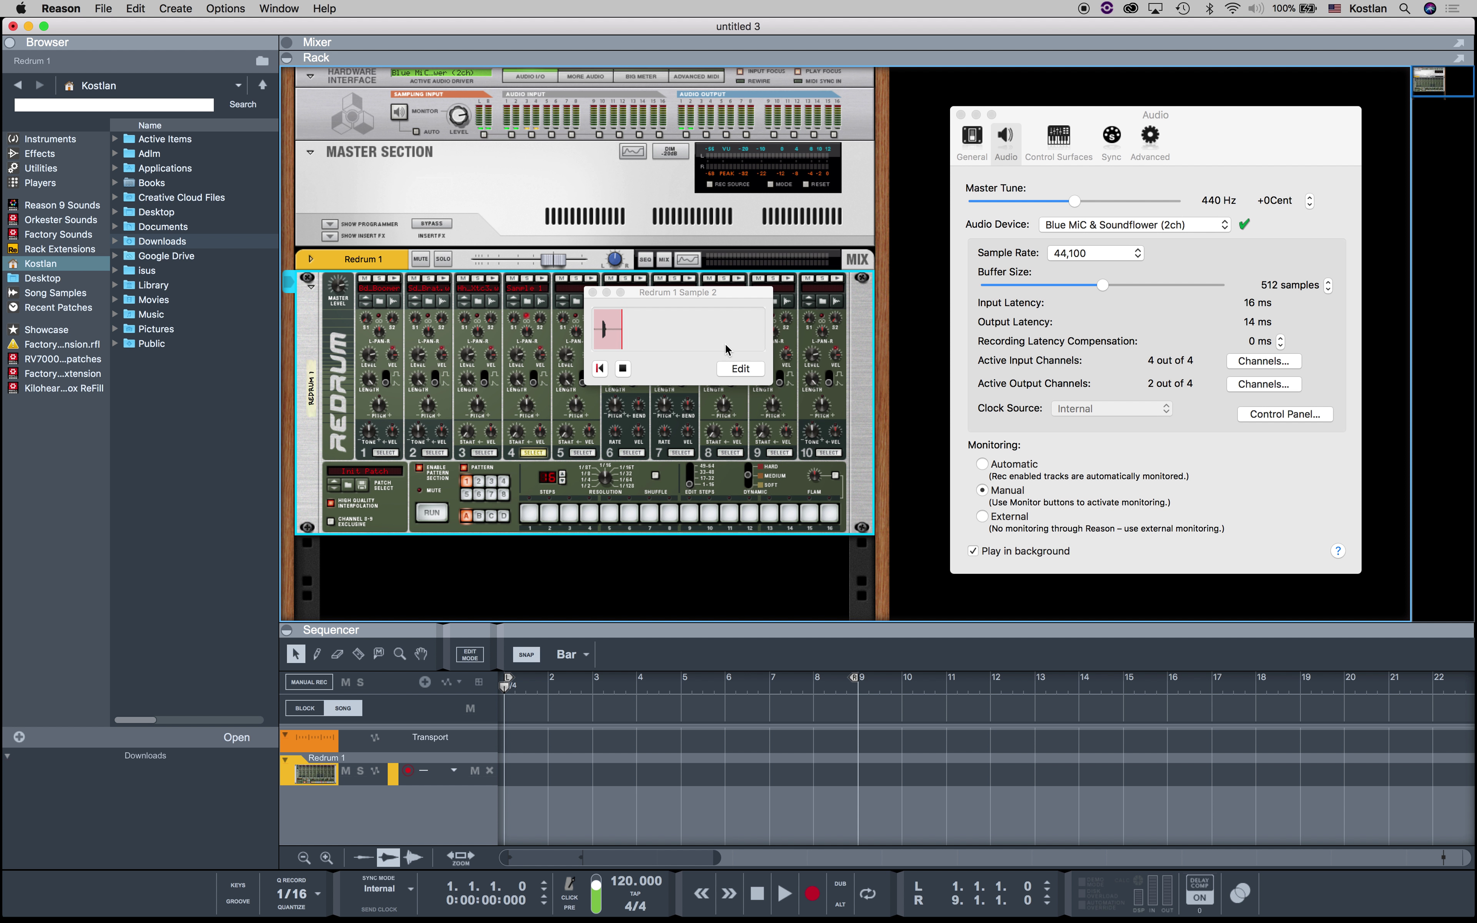
left_click(740, 368)
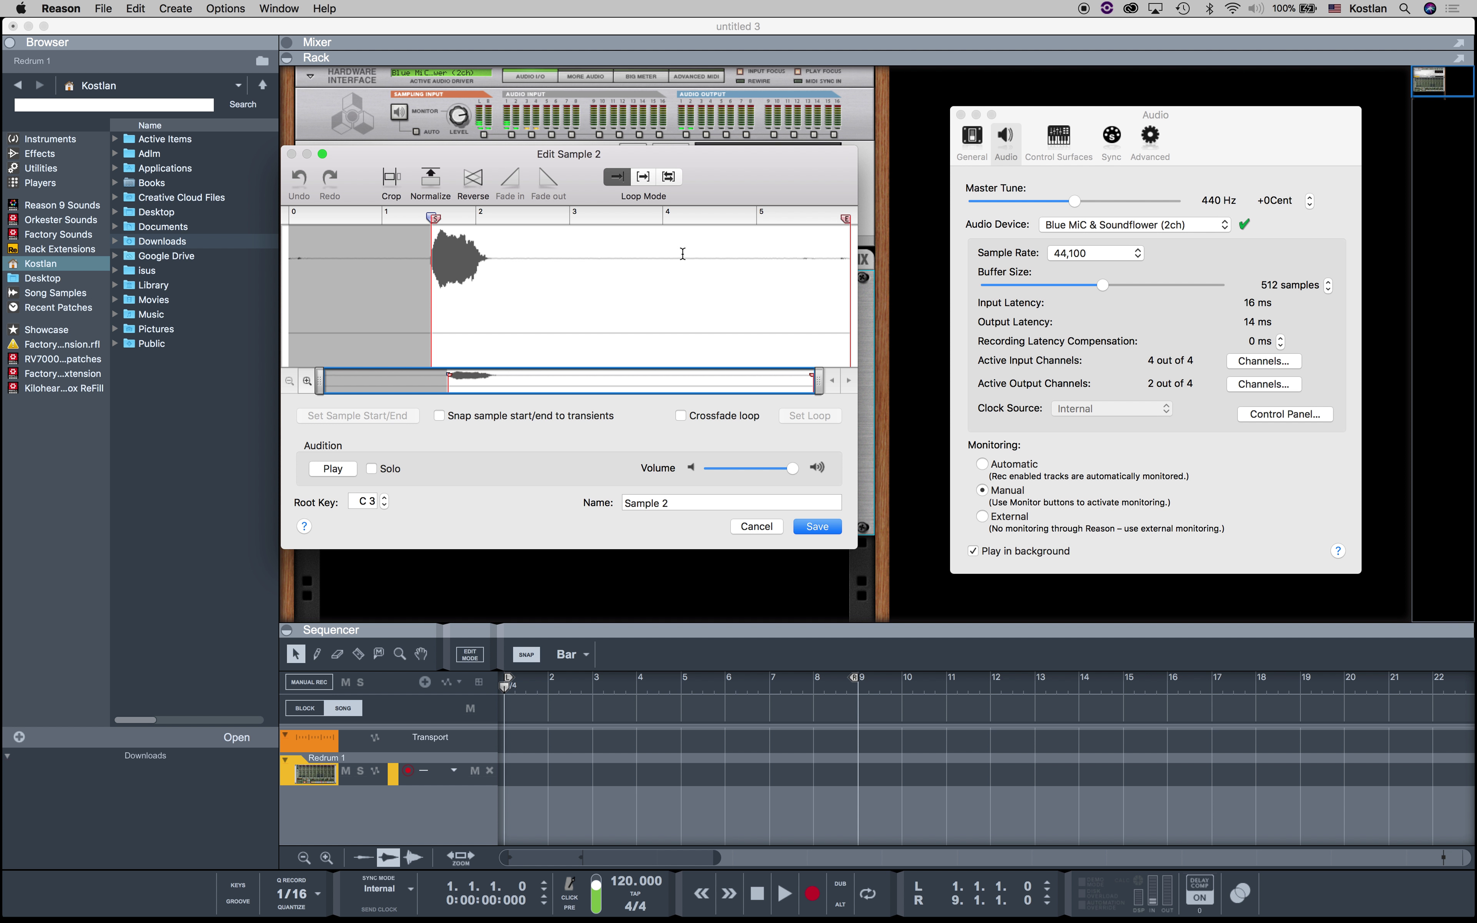
left_click(1191, 226)
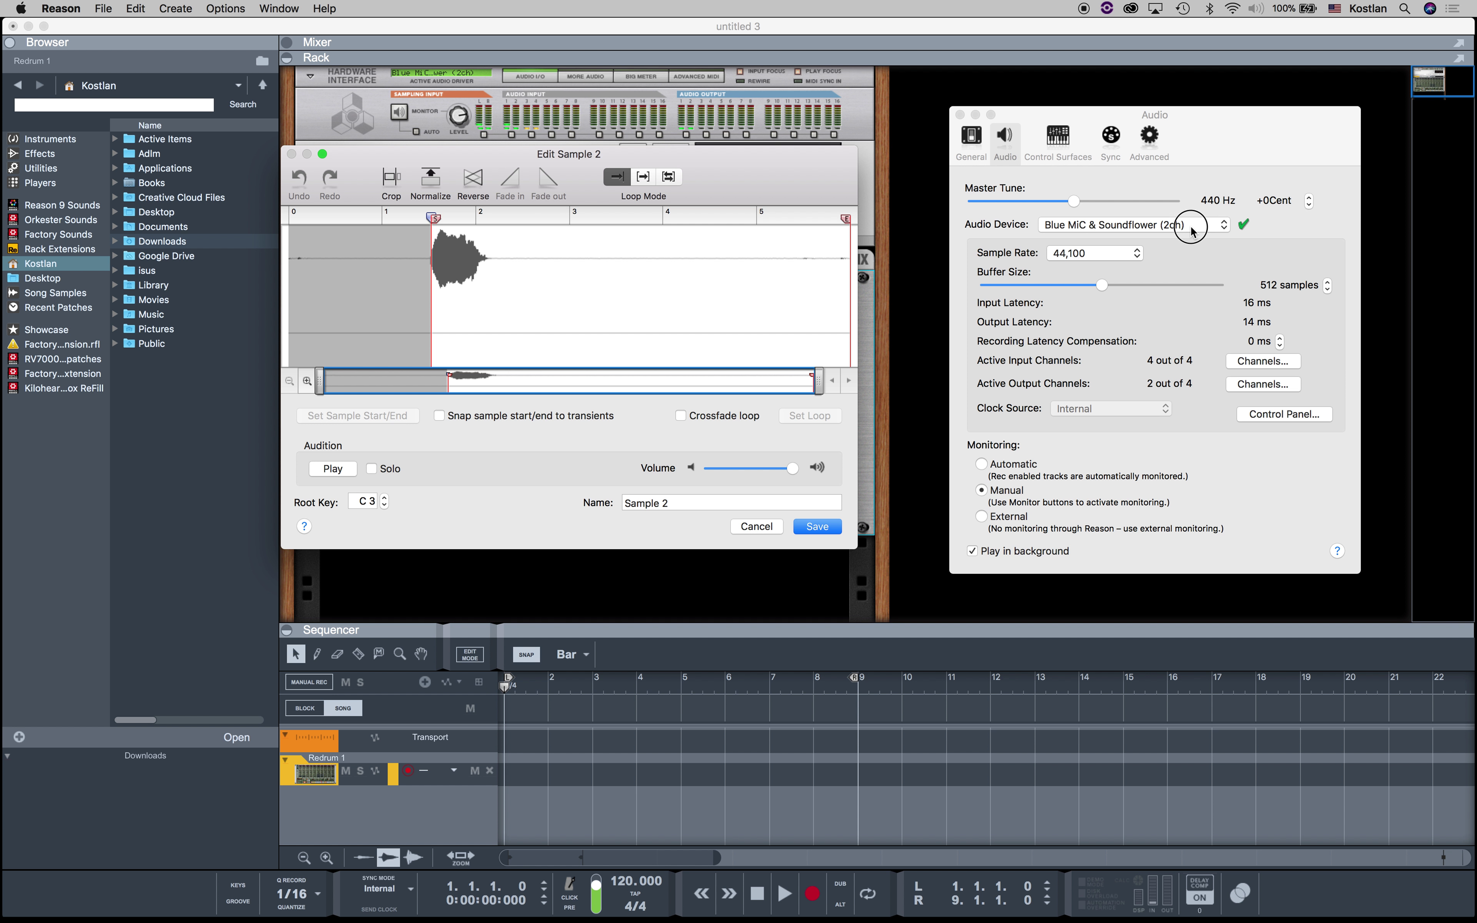
left_click(813, 527)
- Set the audio device back to Built-in Output & Soundflower (2ch) and close the preferences
left_click(1208, 224)
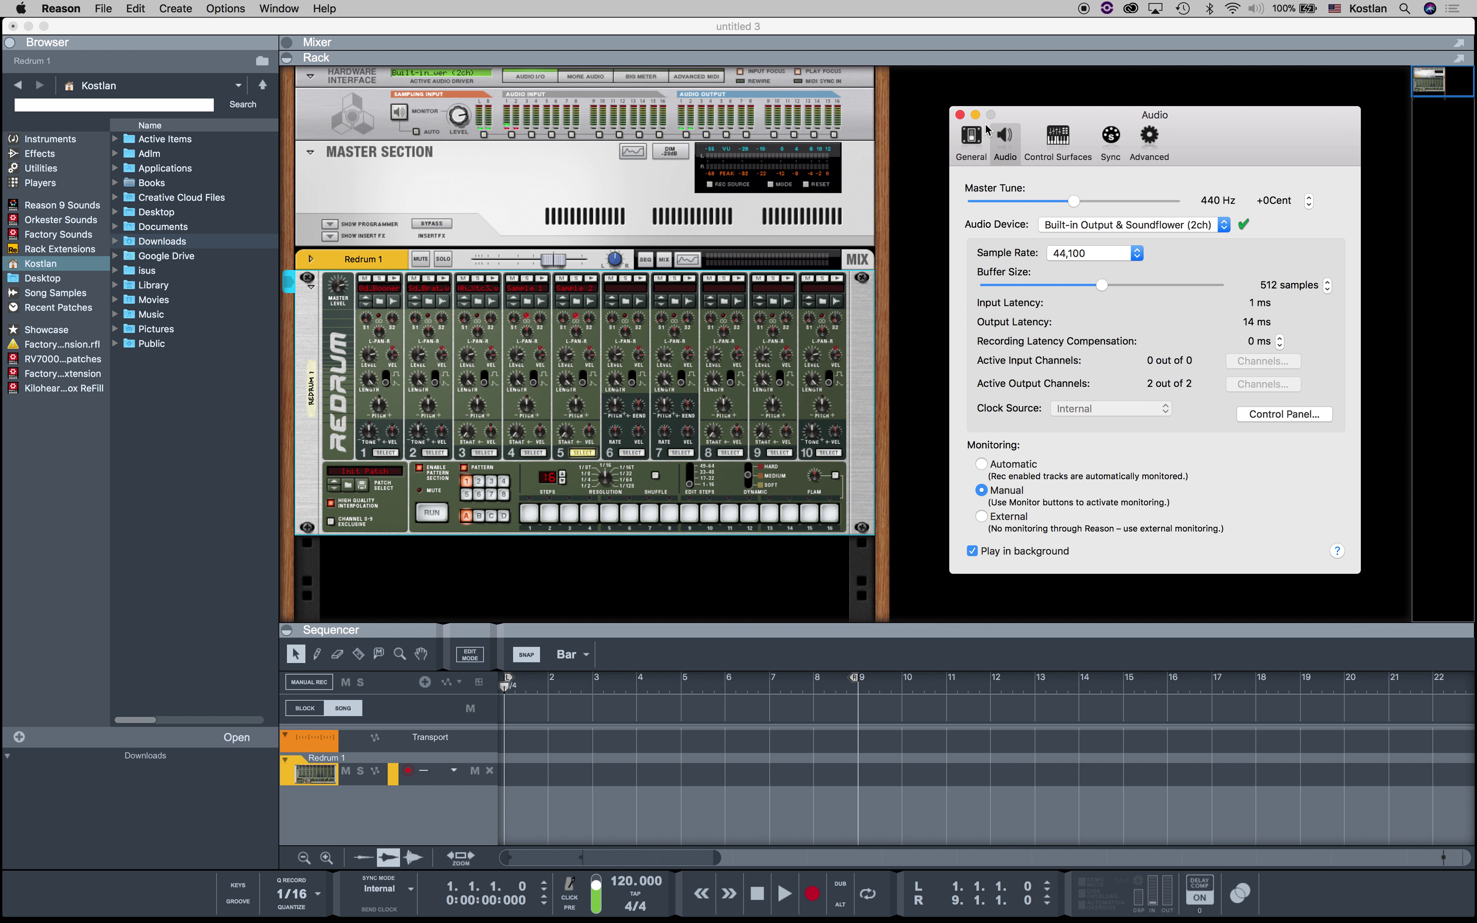
left_click(959, 114)
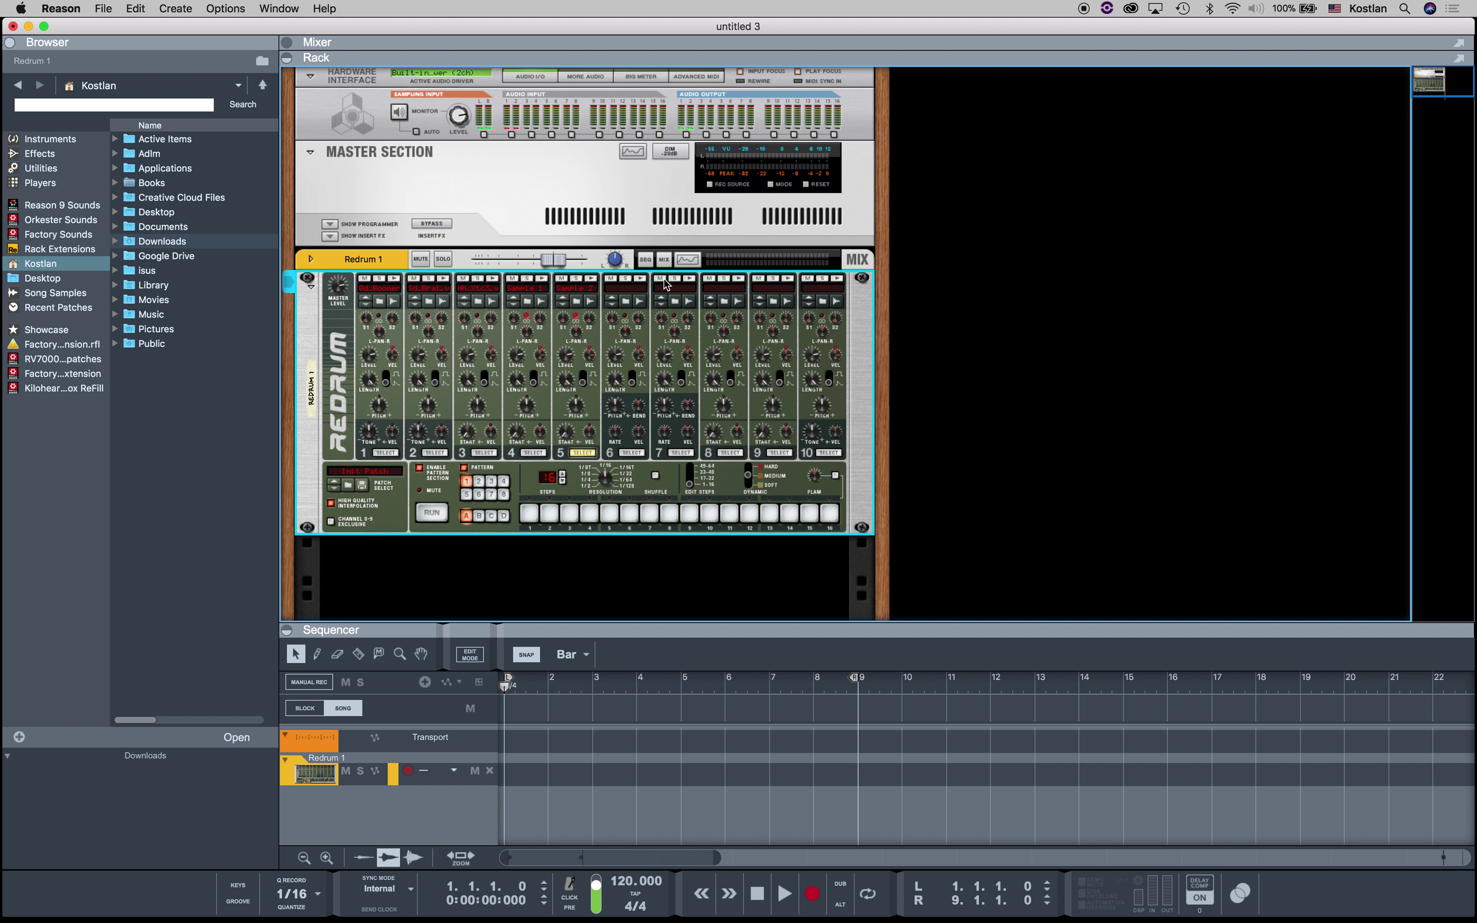
- Switch drum channel 5 to Sample 1 and back to Sample 2 from its list of loaded samples
left_click(592, 279)
left_click(592, 281)
left_click(584, 288)
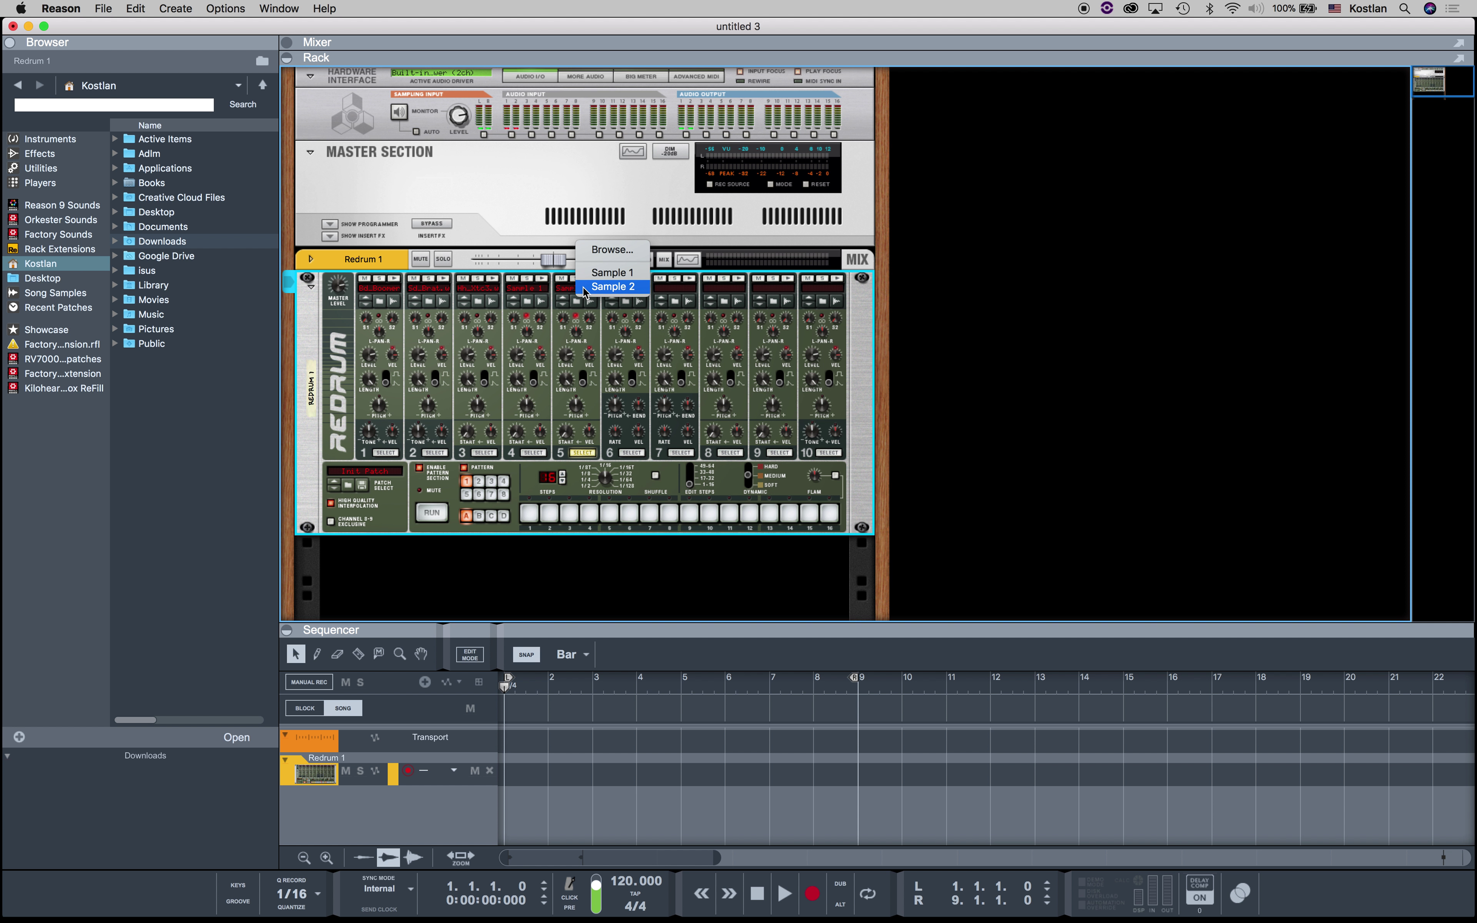
left_click(585, 286)
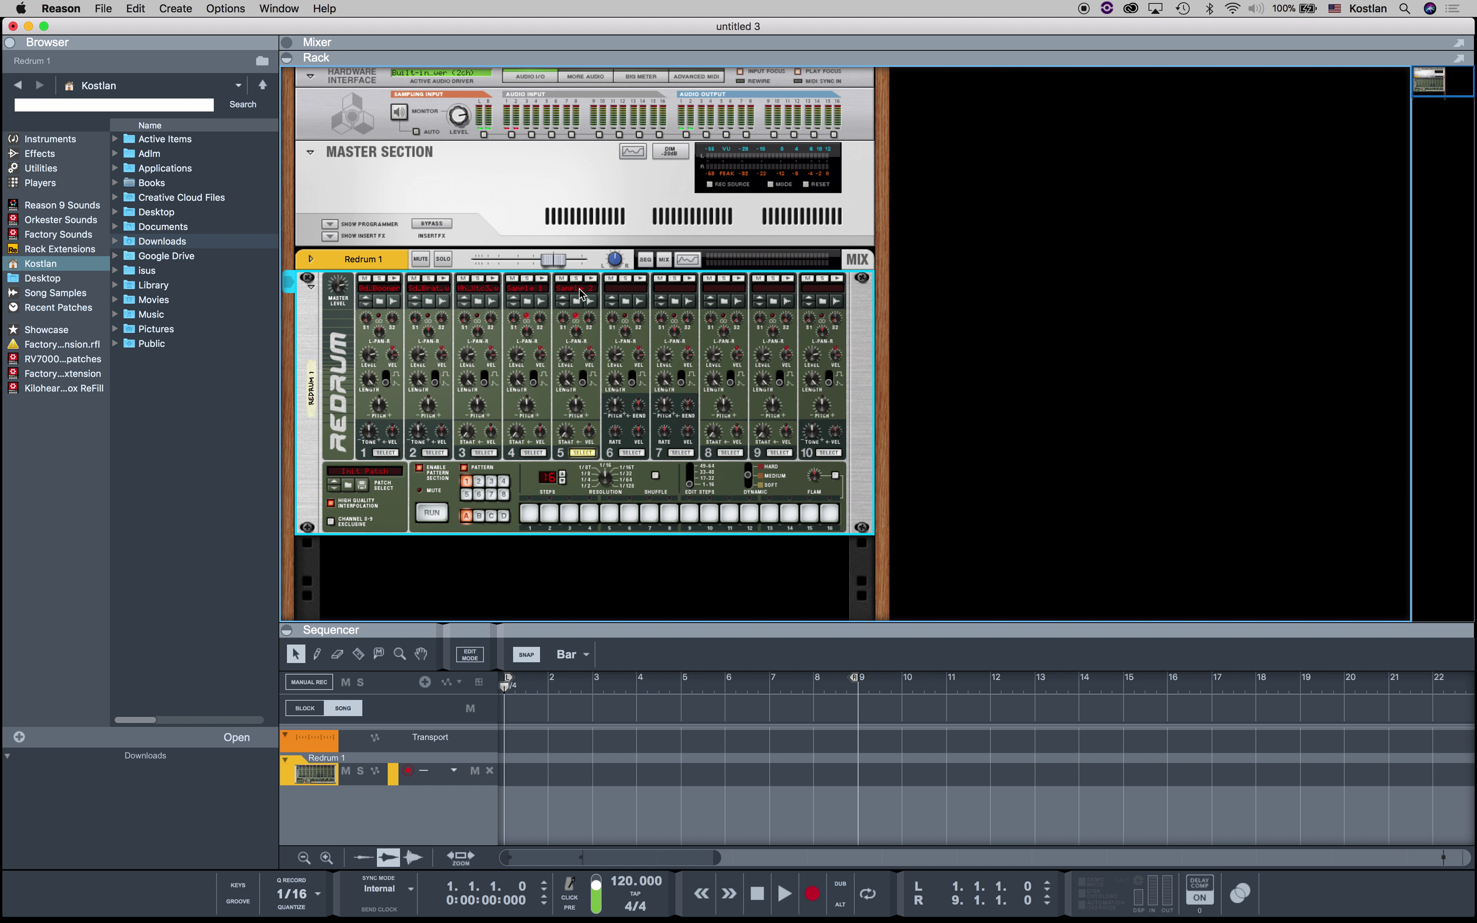
left_click(579, 292)
left_click(599, 275)
left_click(590, 288)
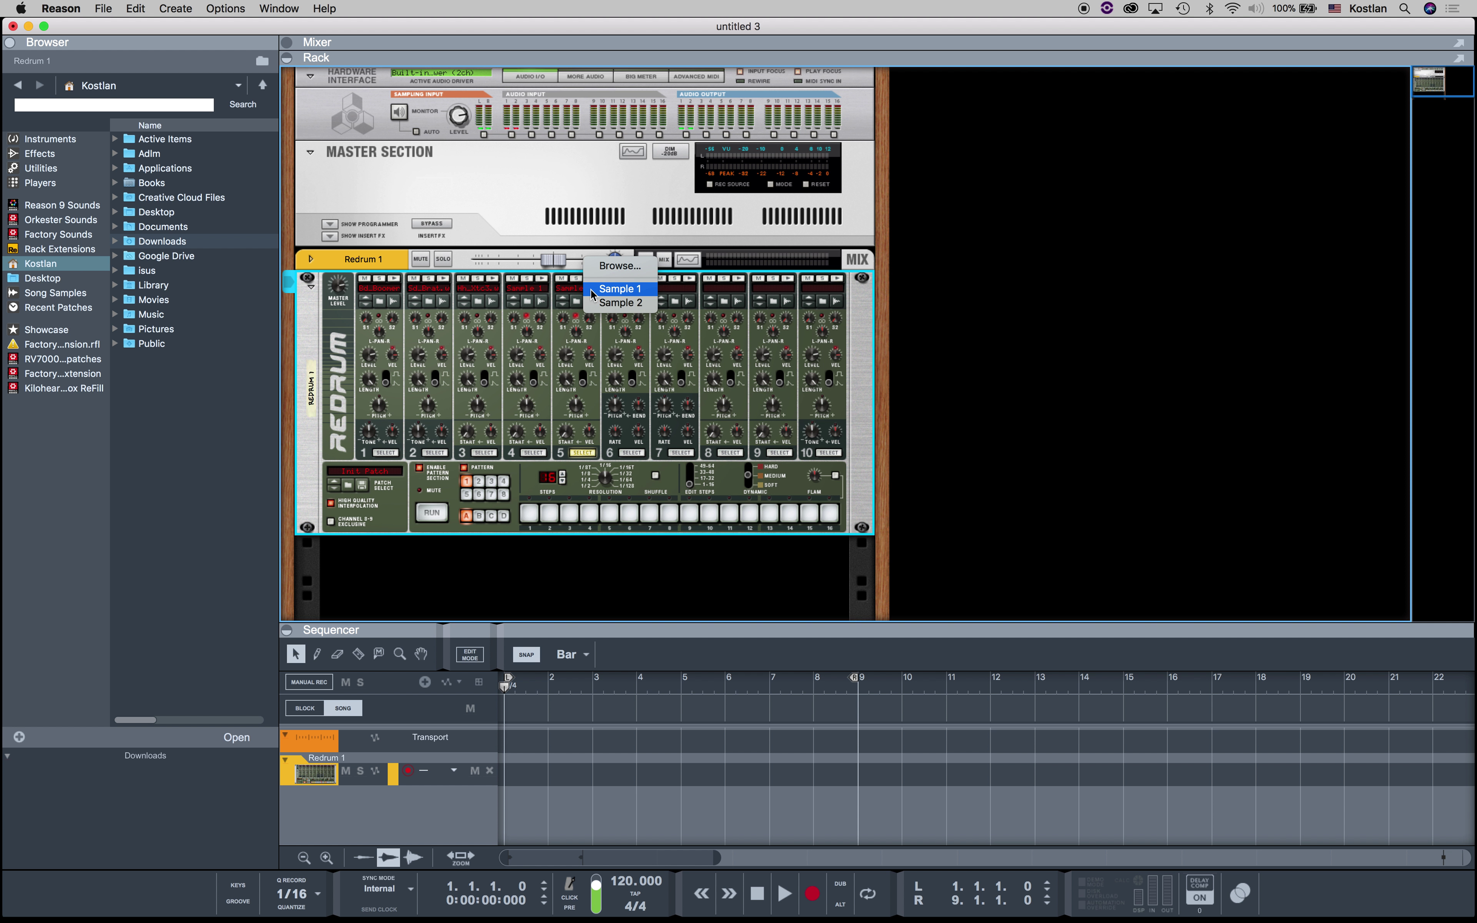
left_click(610, 304)
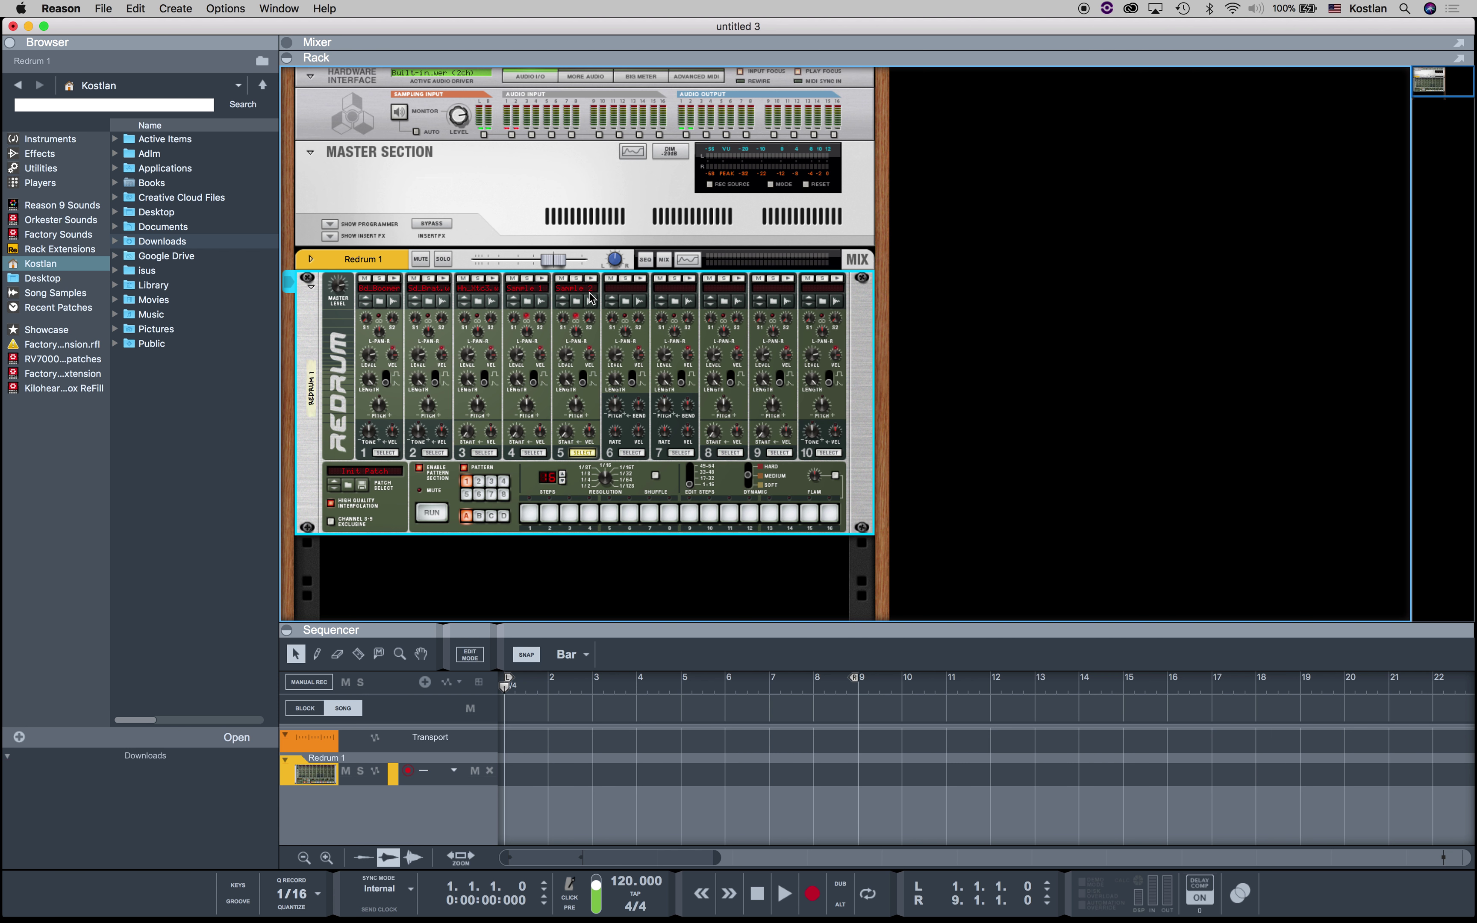
- Browse samples for drum channel 5 through to the factory Dr Rex Instrument Loops folder, keeping Sample 2 as the channel's sample
left_click(589, 293)
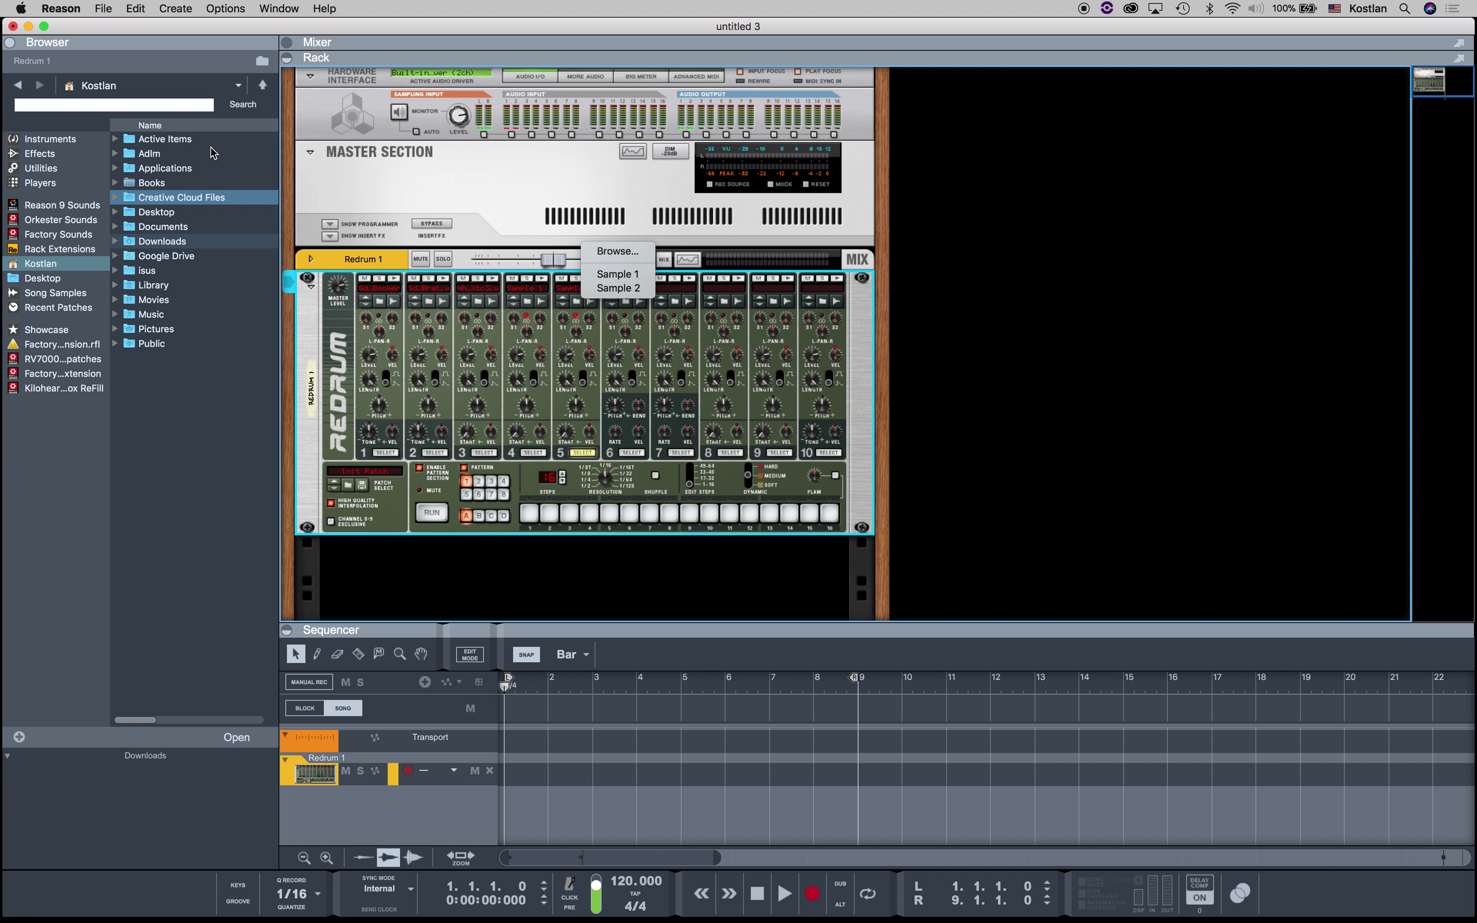
left_click(616, 251)
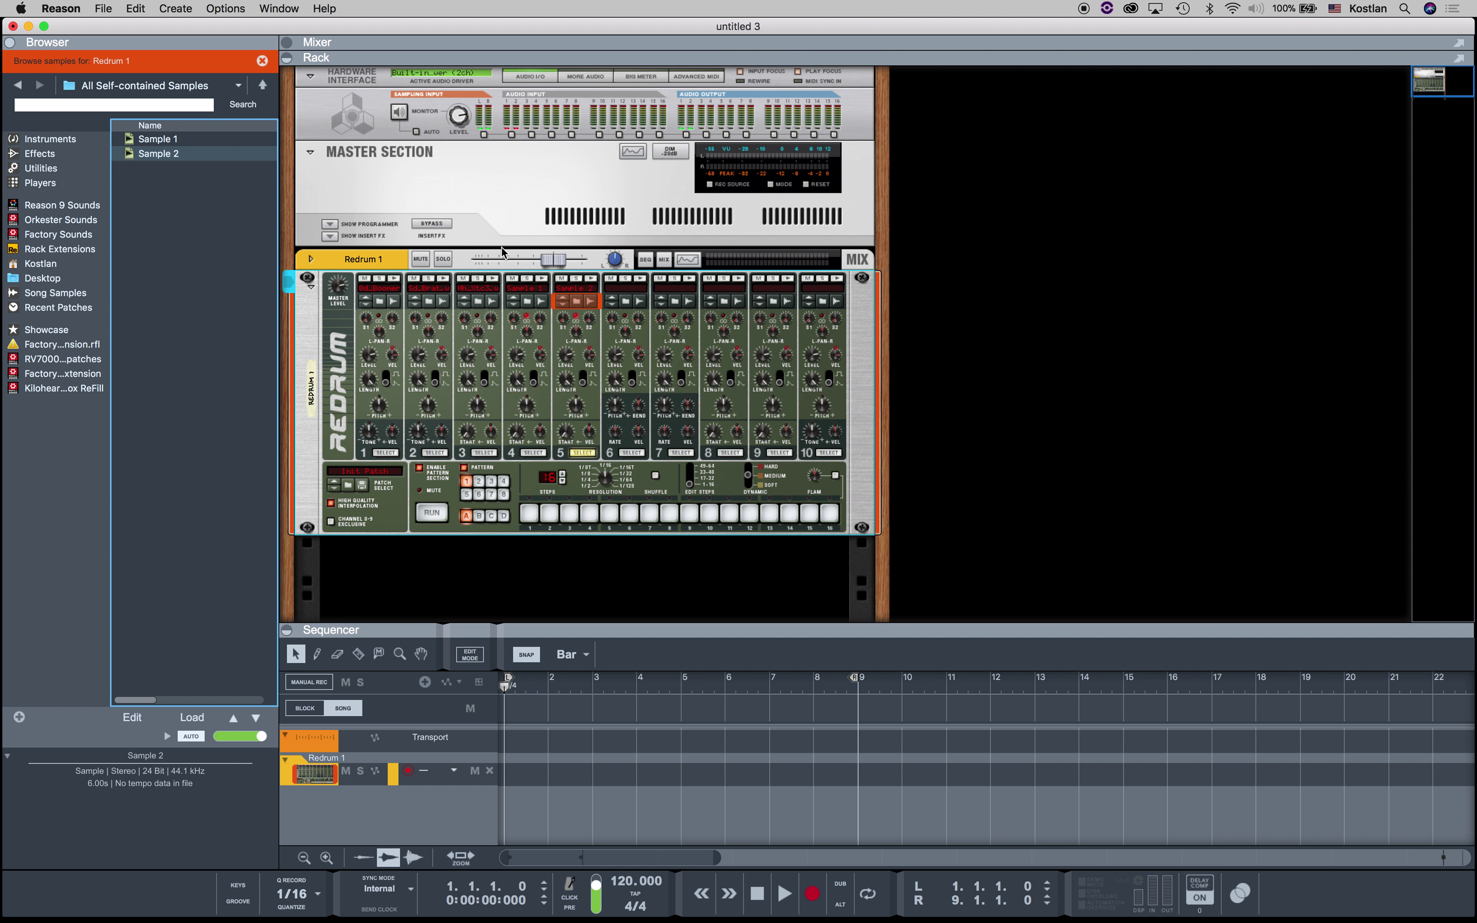
left_click(191, 158)
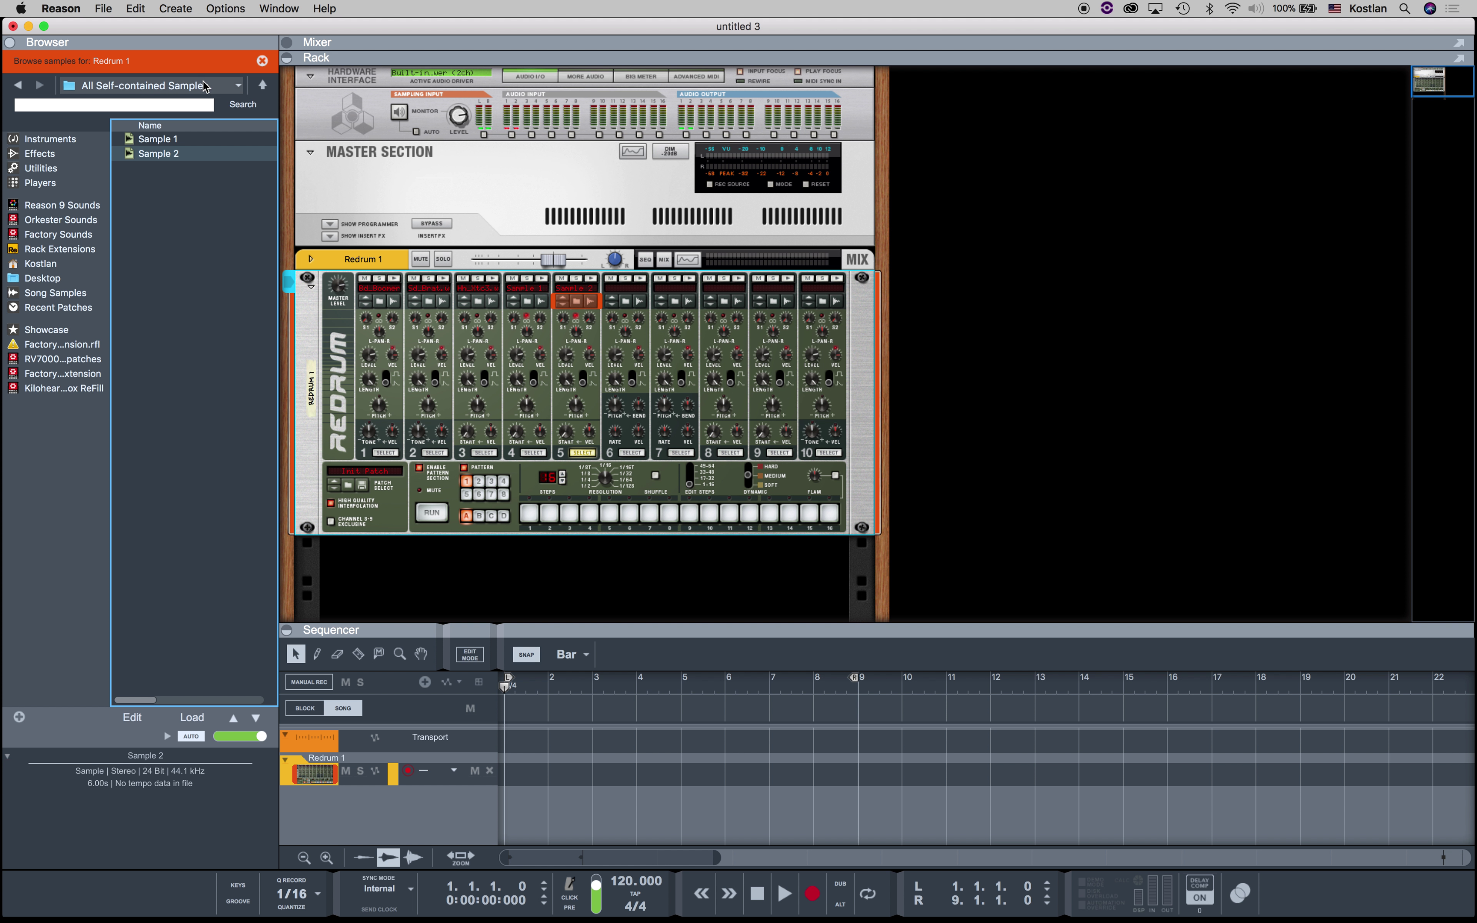
left_click(58, 234)
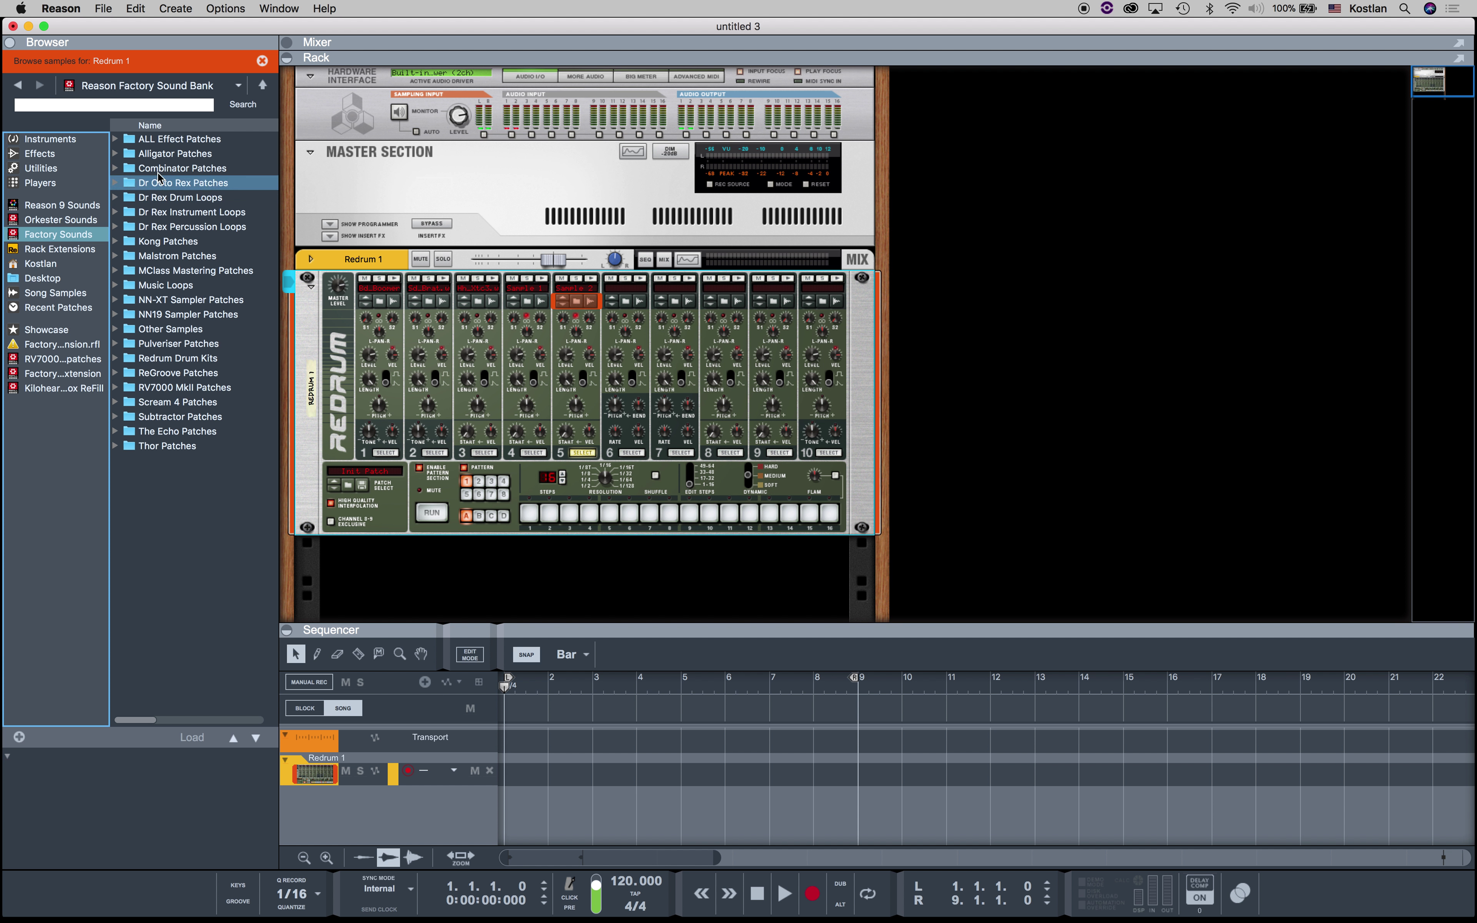
double_click(187, 212)
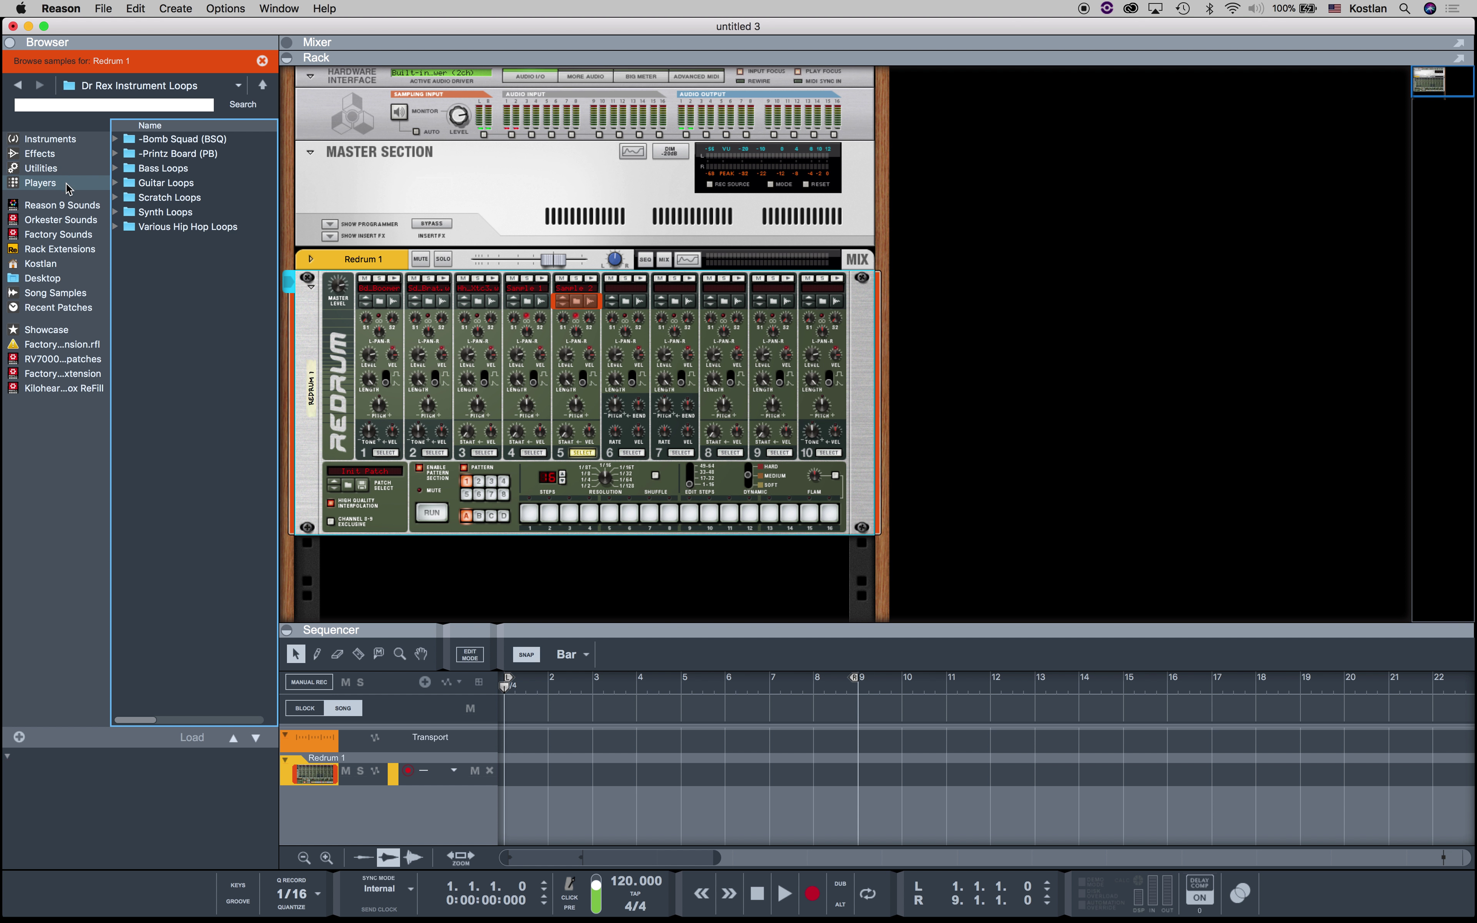
left_click(576, 290)
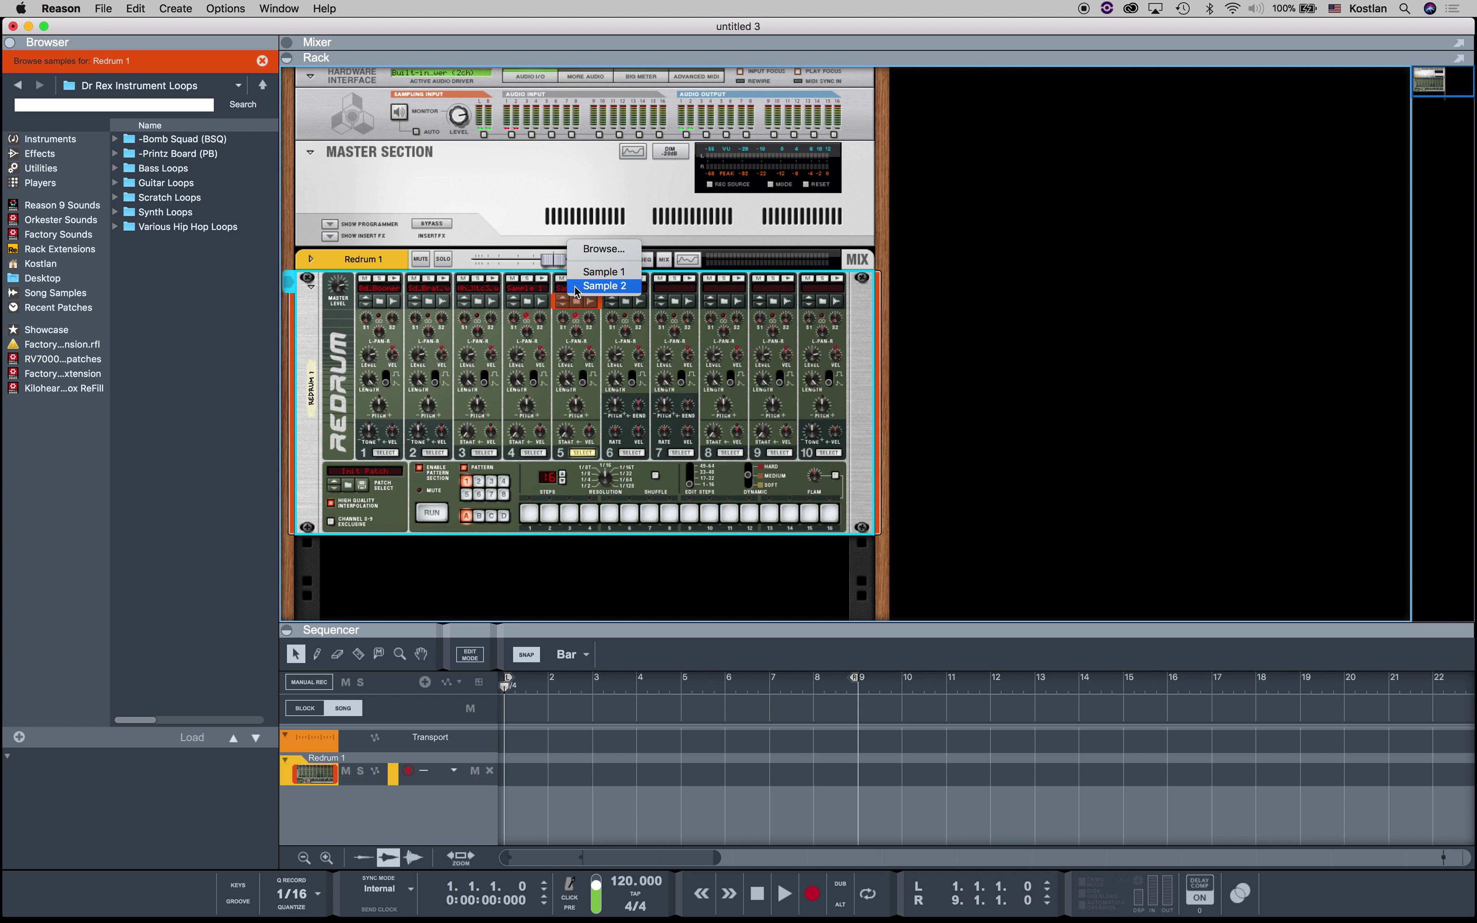
left_click(604, 286)
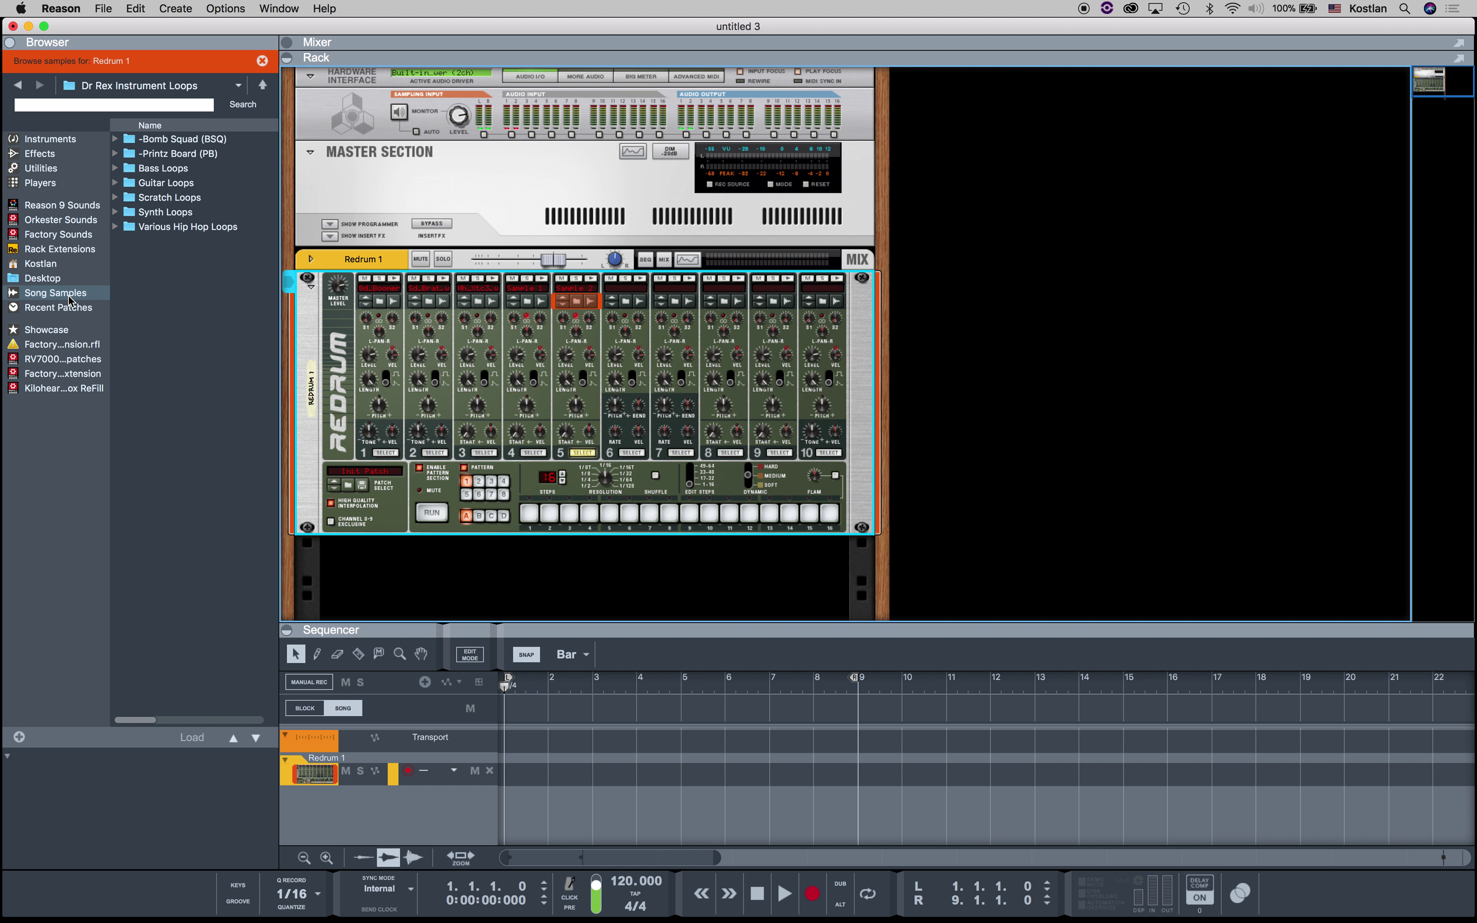
- Open the All Self-contained Samples folder of the song samples and audition Sample 1
left_click(68, 296)
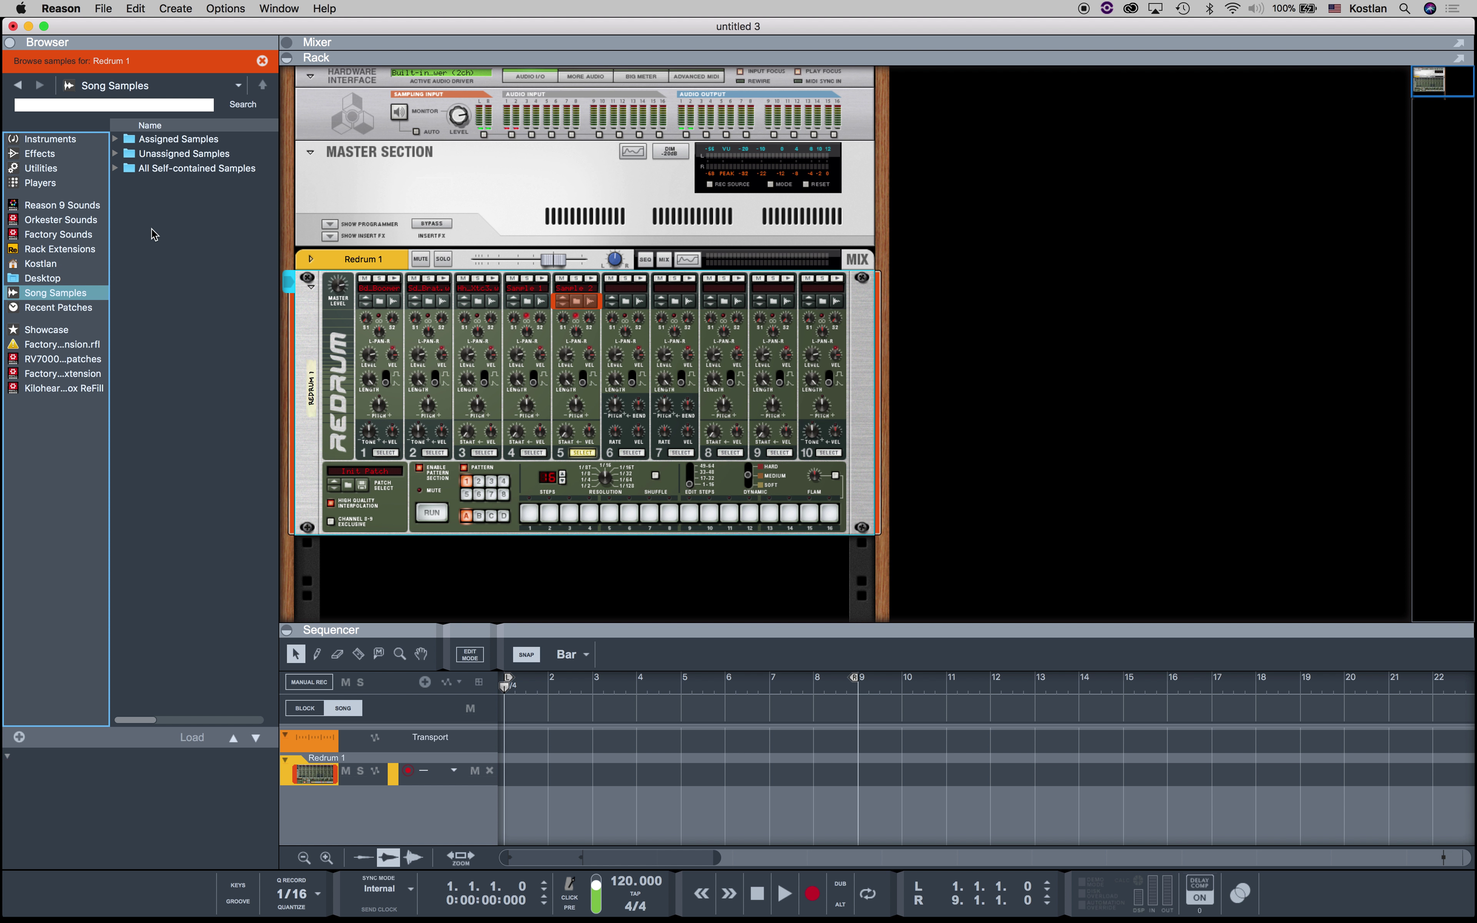
left_click(141, 172)
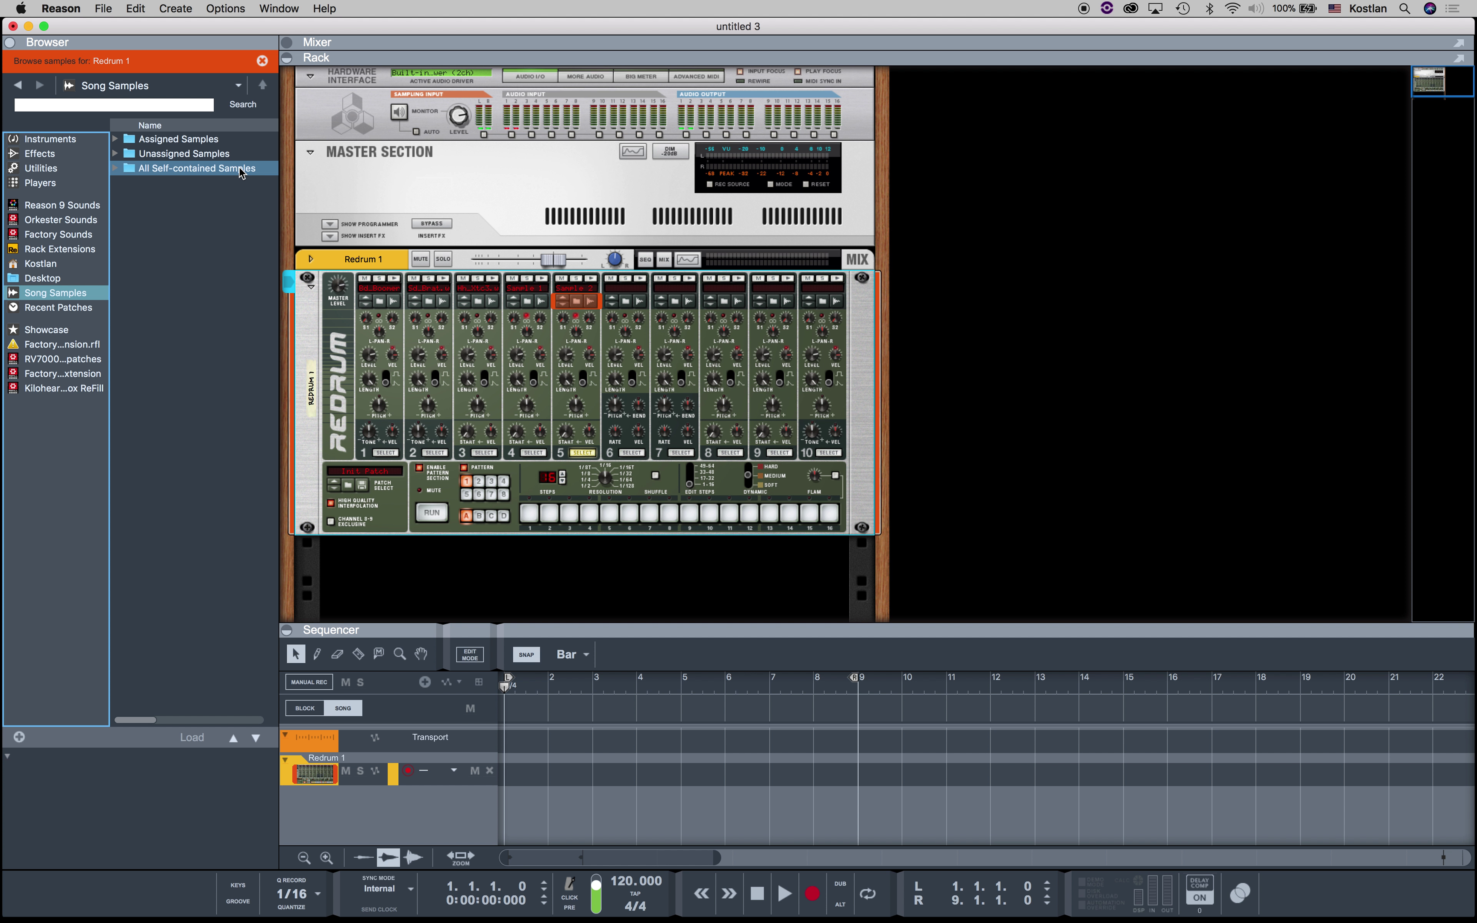
double_click(191, 173)
left_click(183, 155)
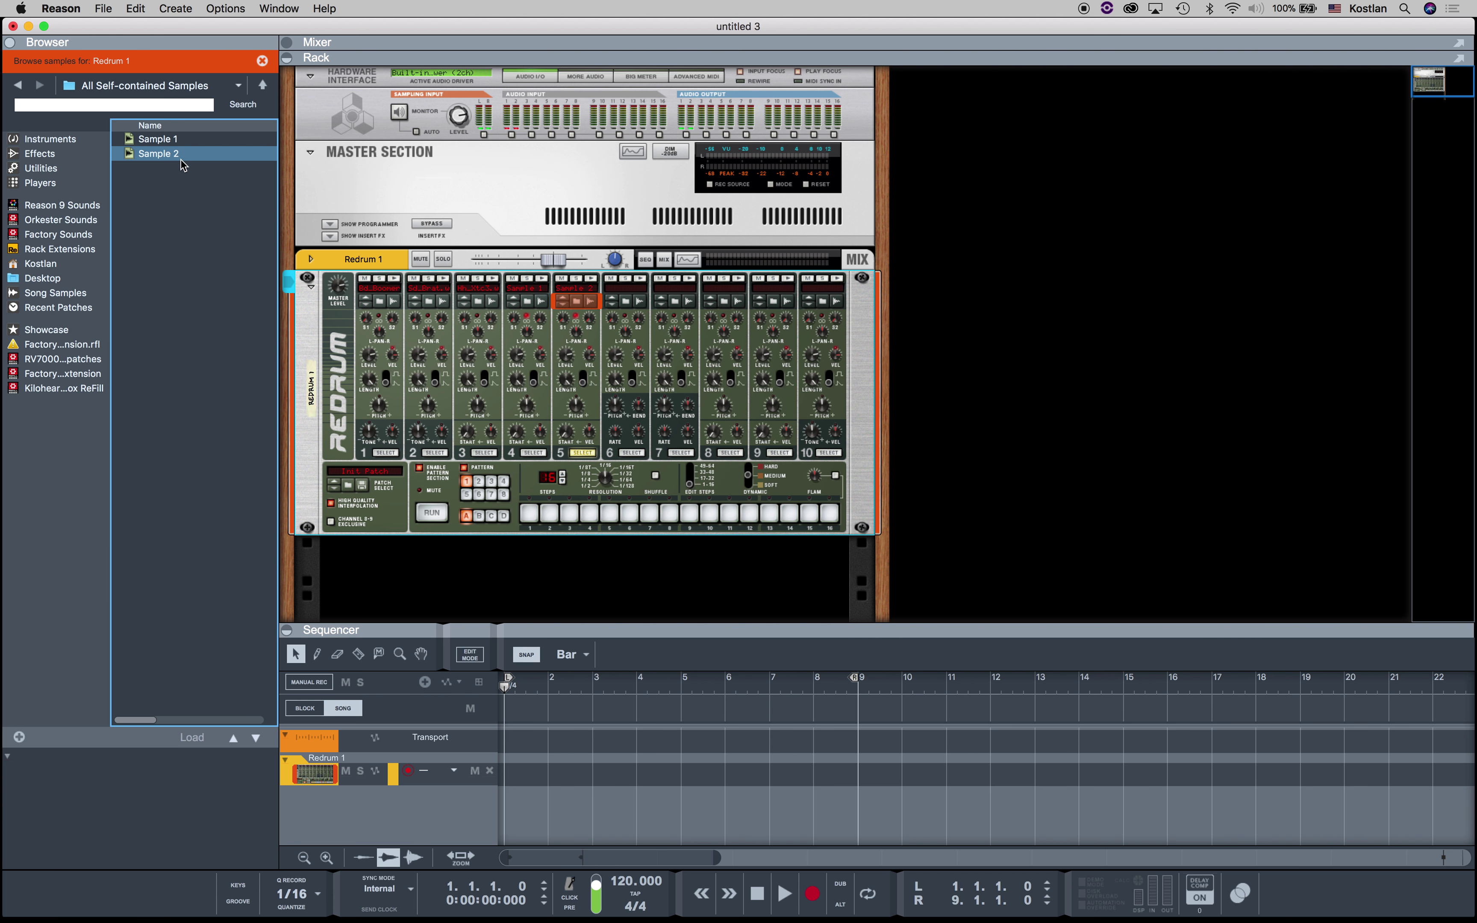
left_click(44, 295)
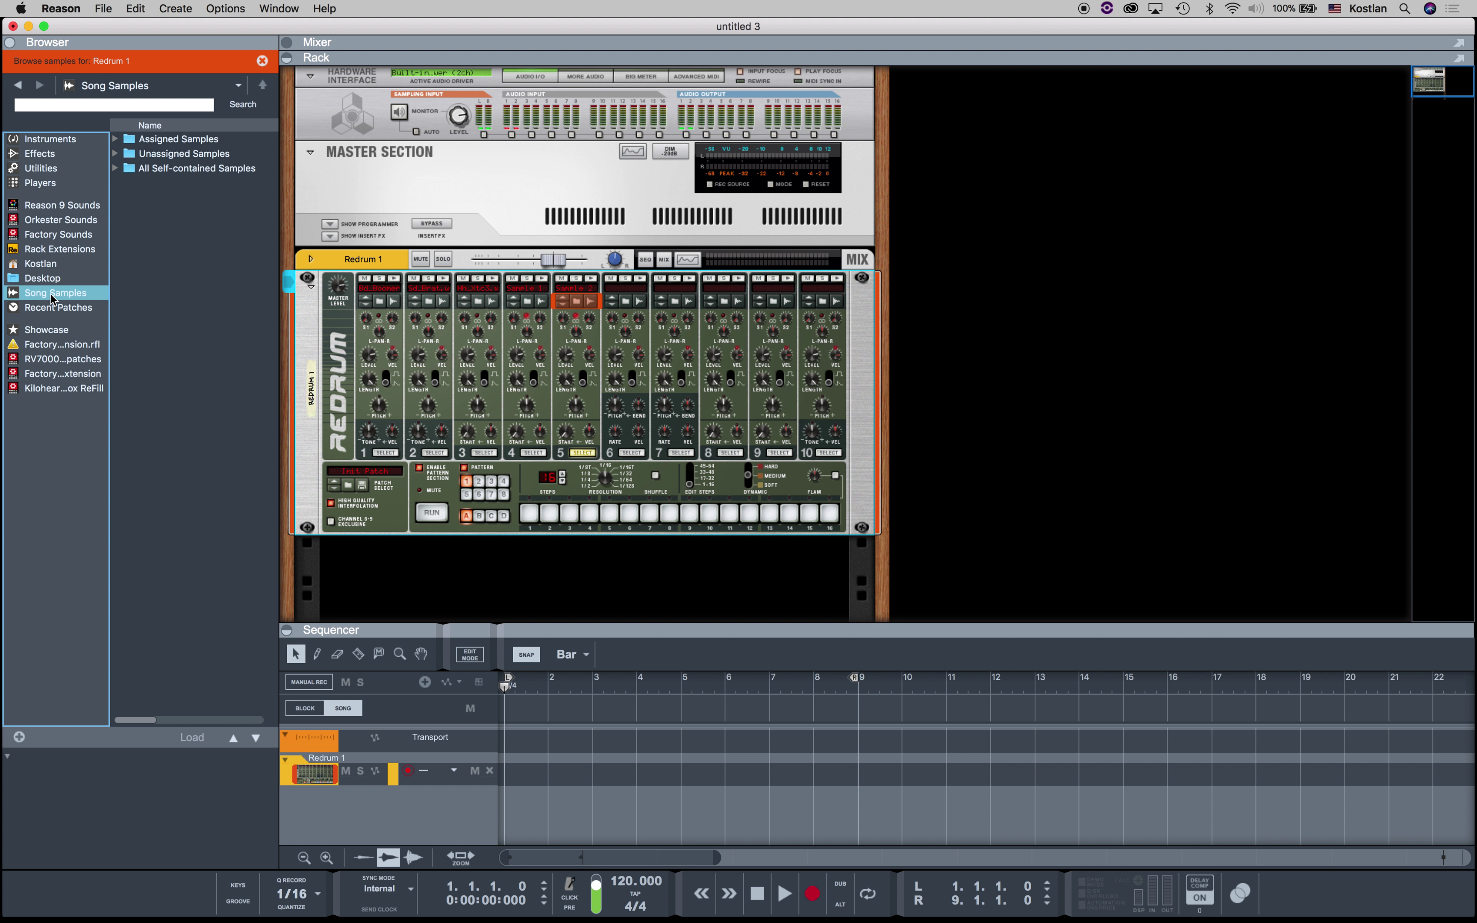
left_click(200, 171)
double_click(200, 170)
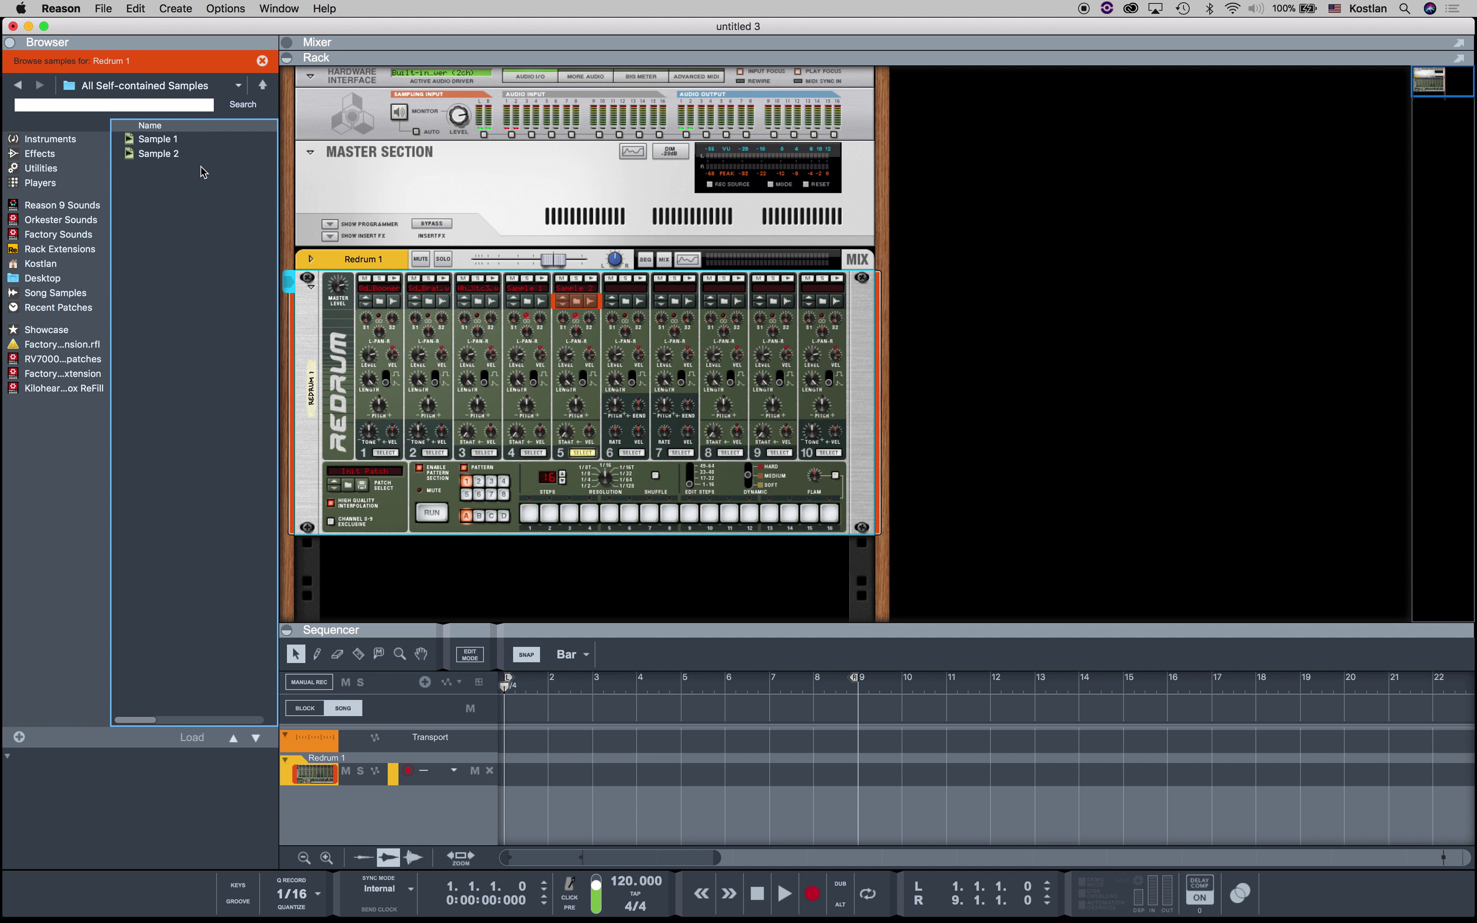
left_click(175, 141)
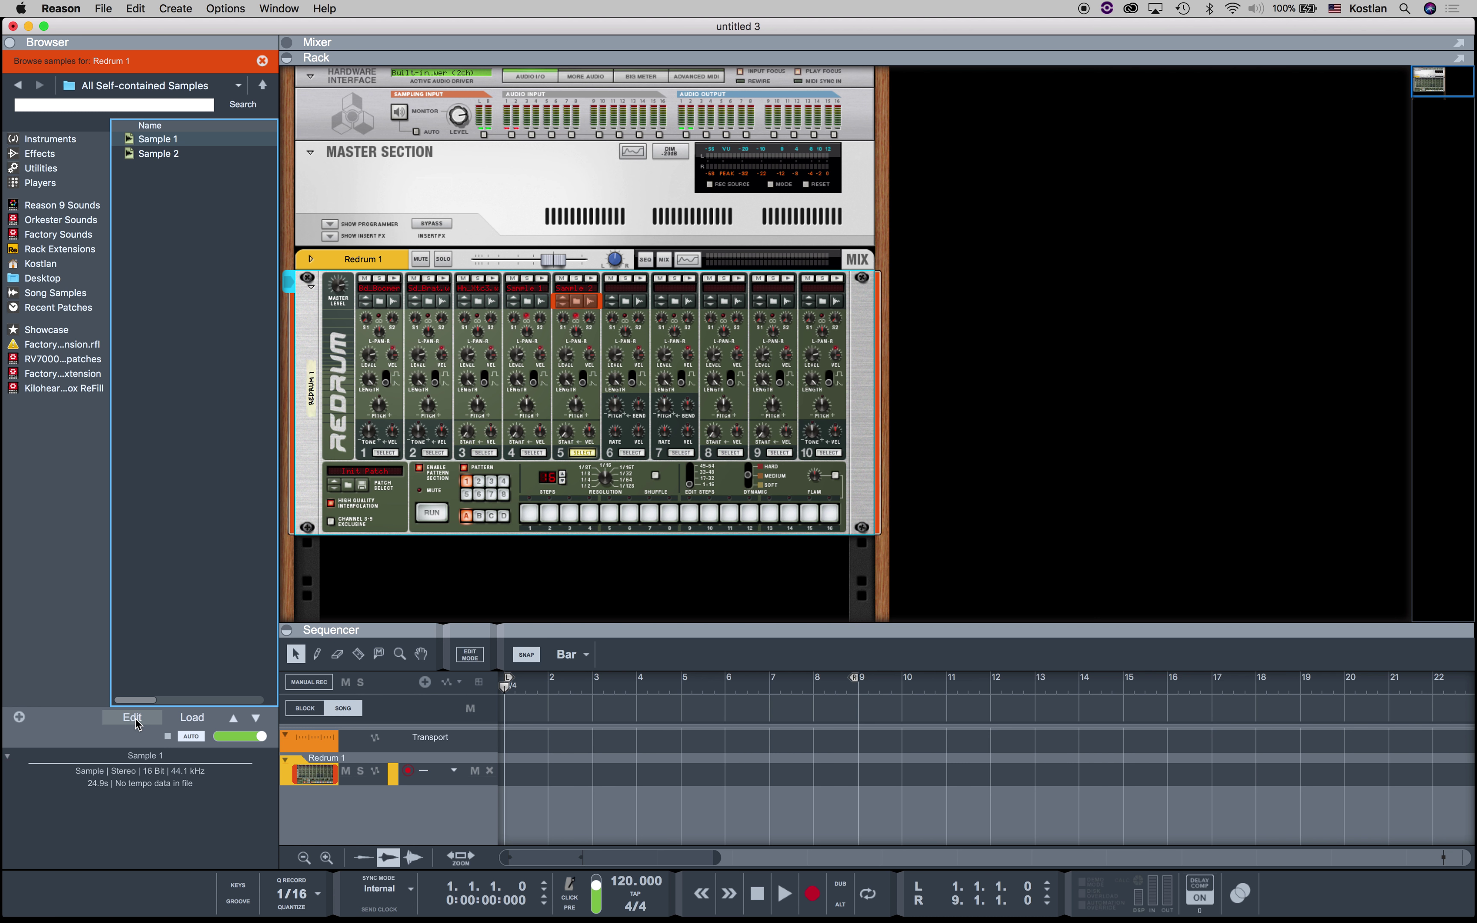
right_click(153, 155)
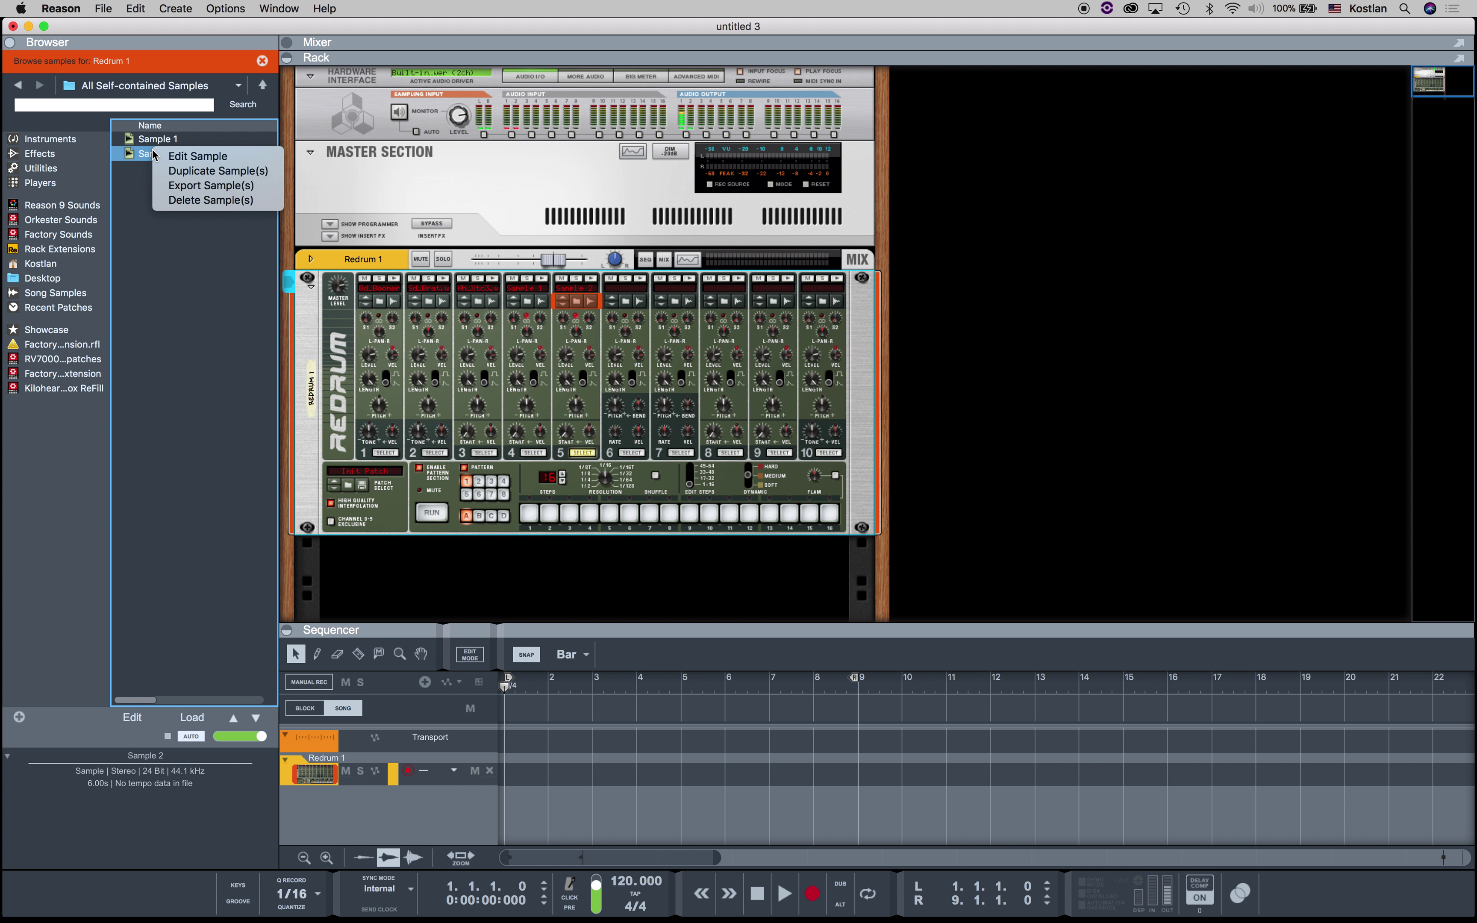
left_click(198, 280)
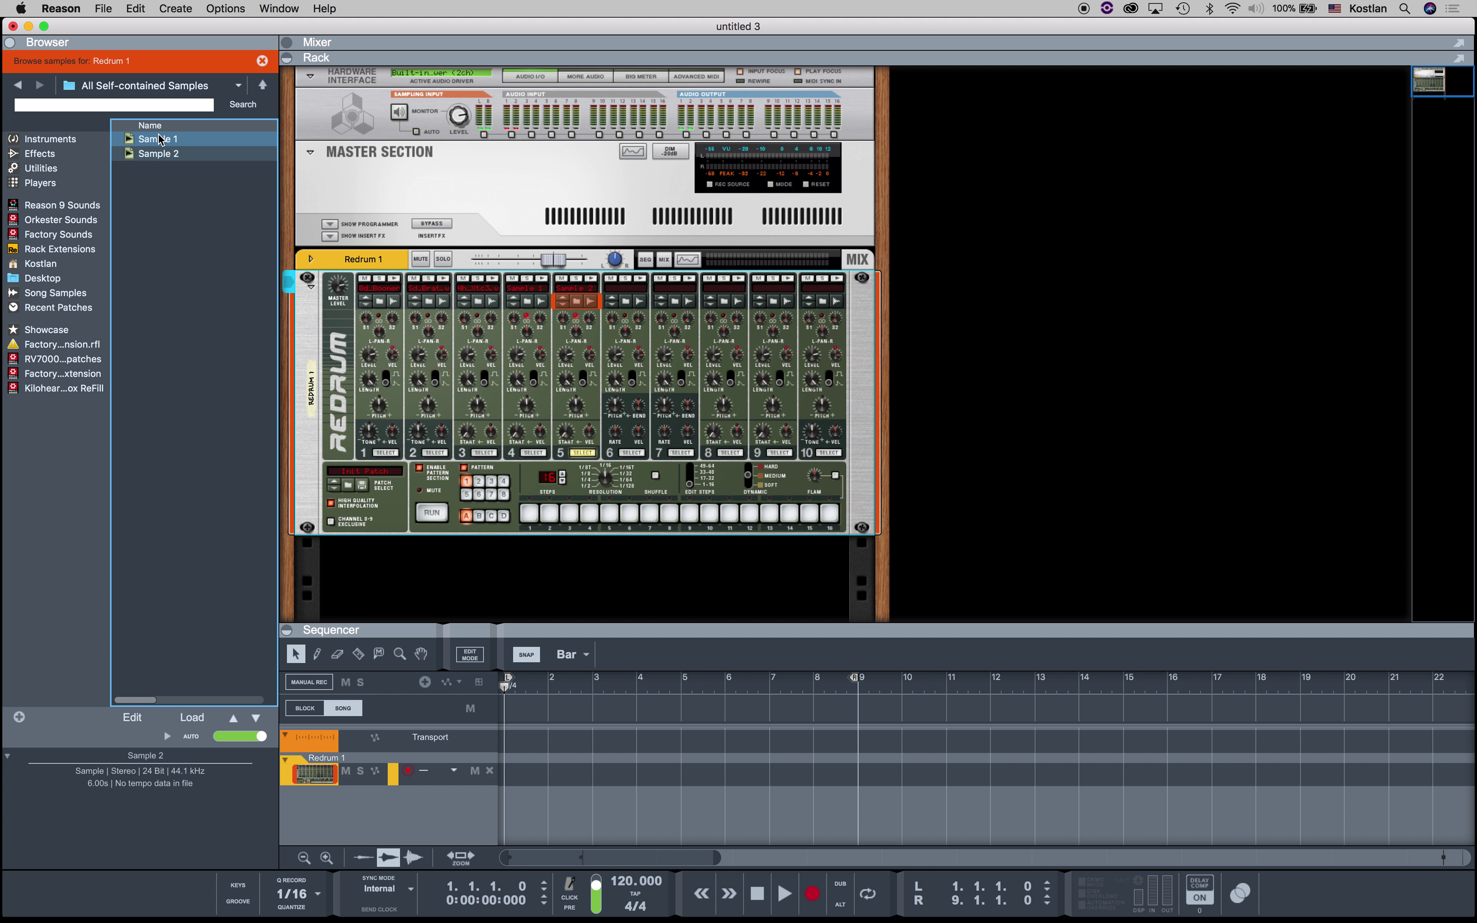
right_click(165, 157)
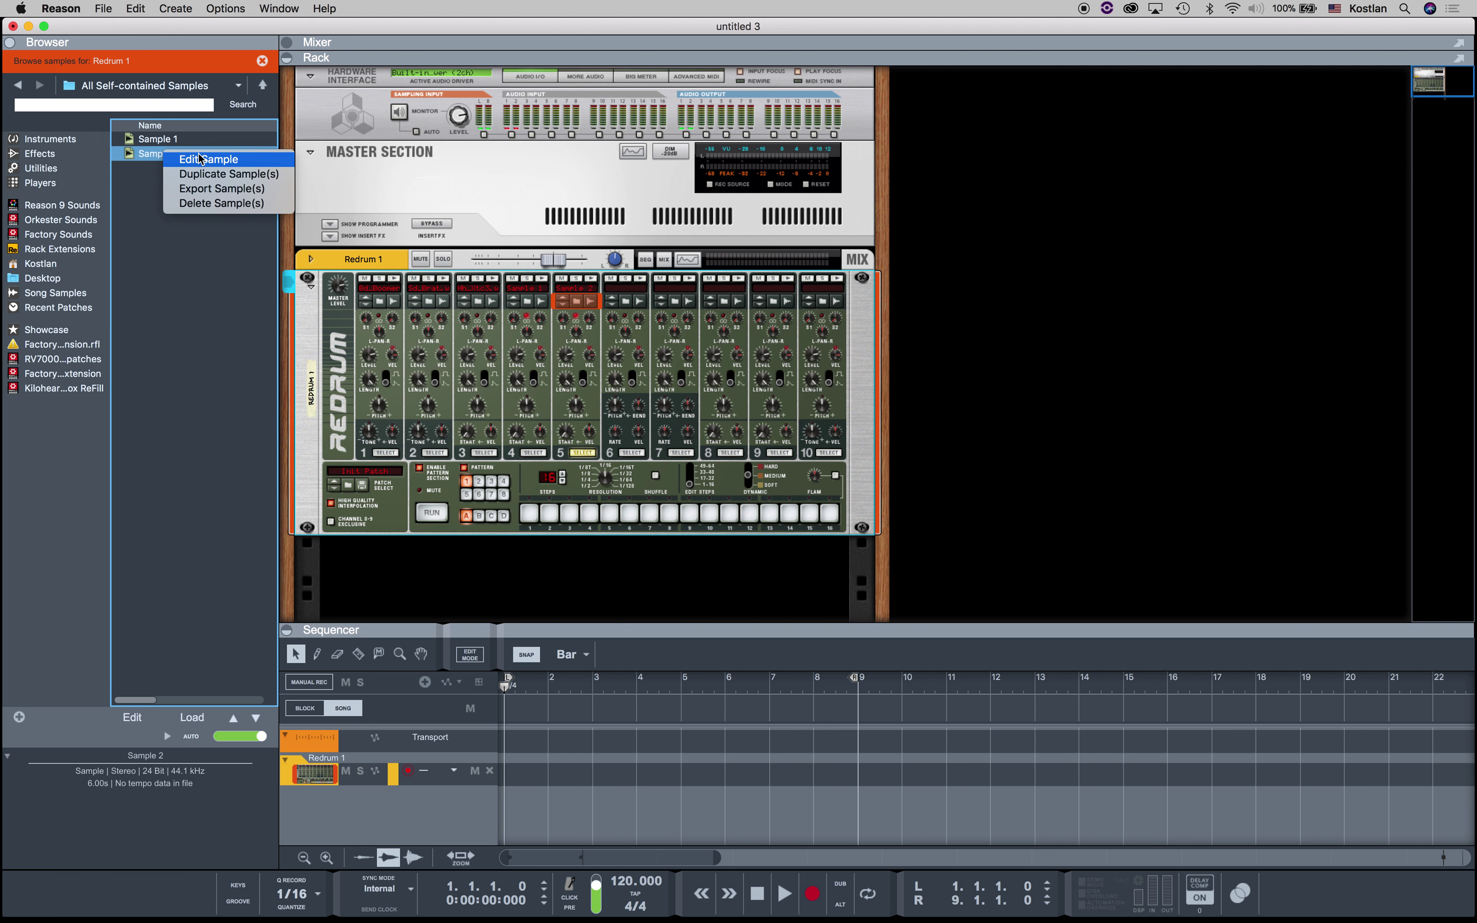
left_click(218, 205)
left_click(154, 185)
- Delete Sample 1 from the song's self-contained samples
left_click(153, 139)
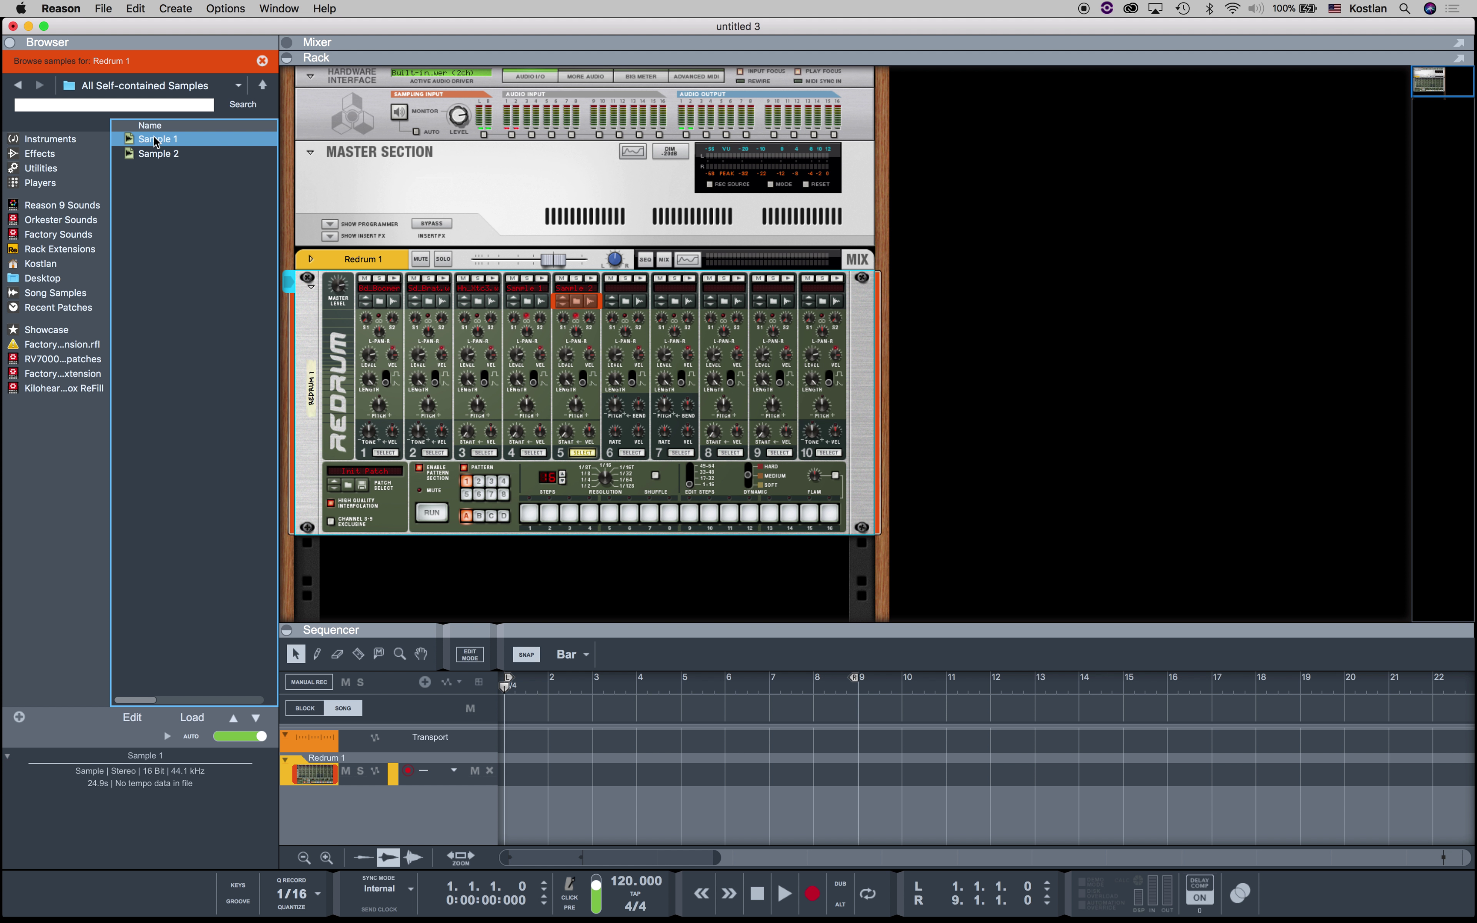
right_click(155, 141)
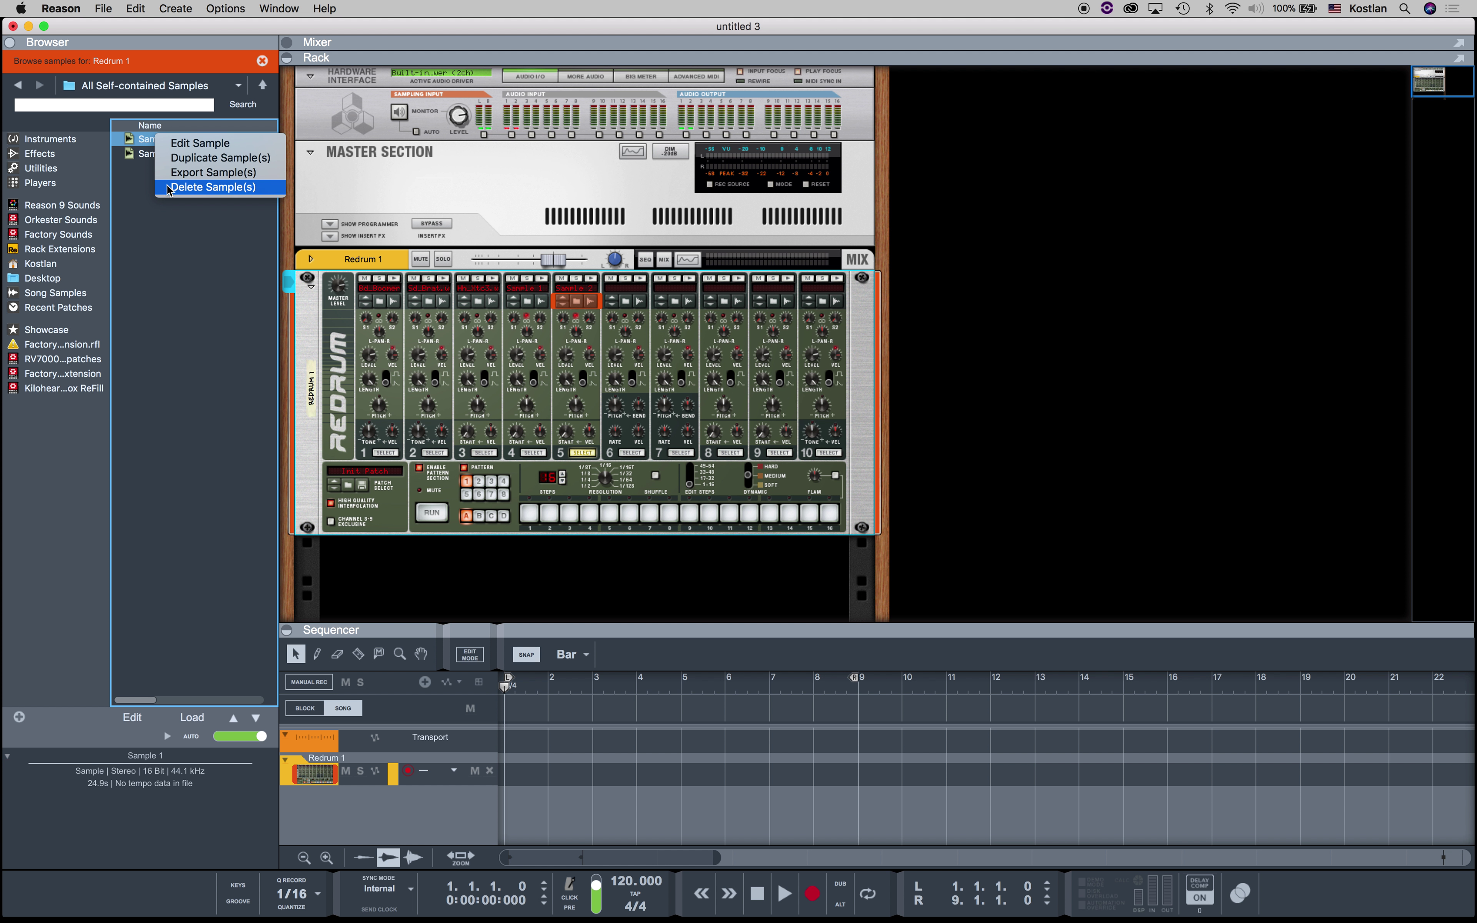
left_click(226, 193)
- Open Sample 2 for editing, play it and move its end marker to about 2.1, just after the sound
left_click(170, 146)
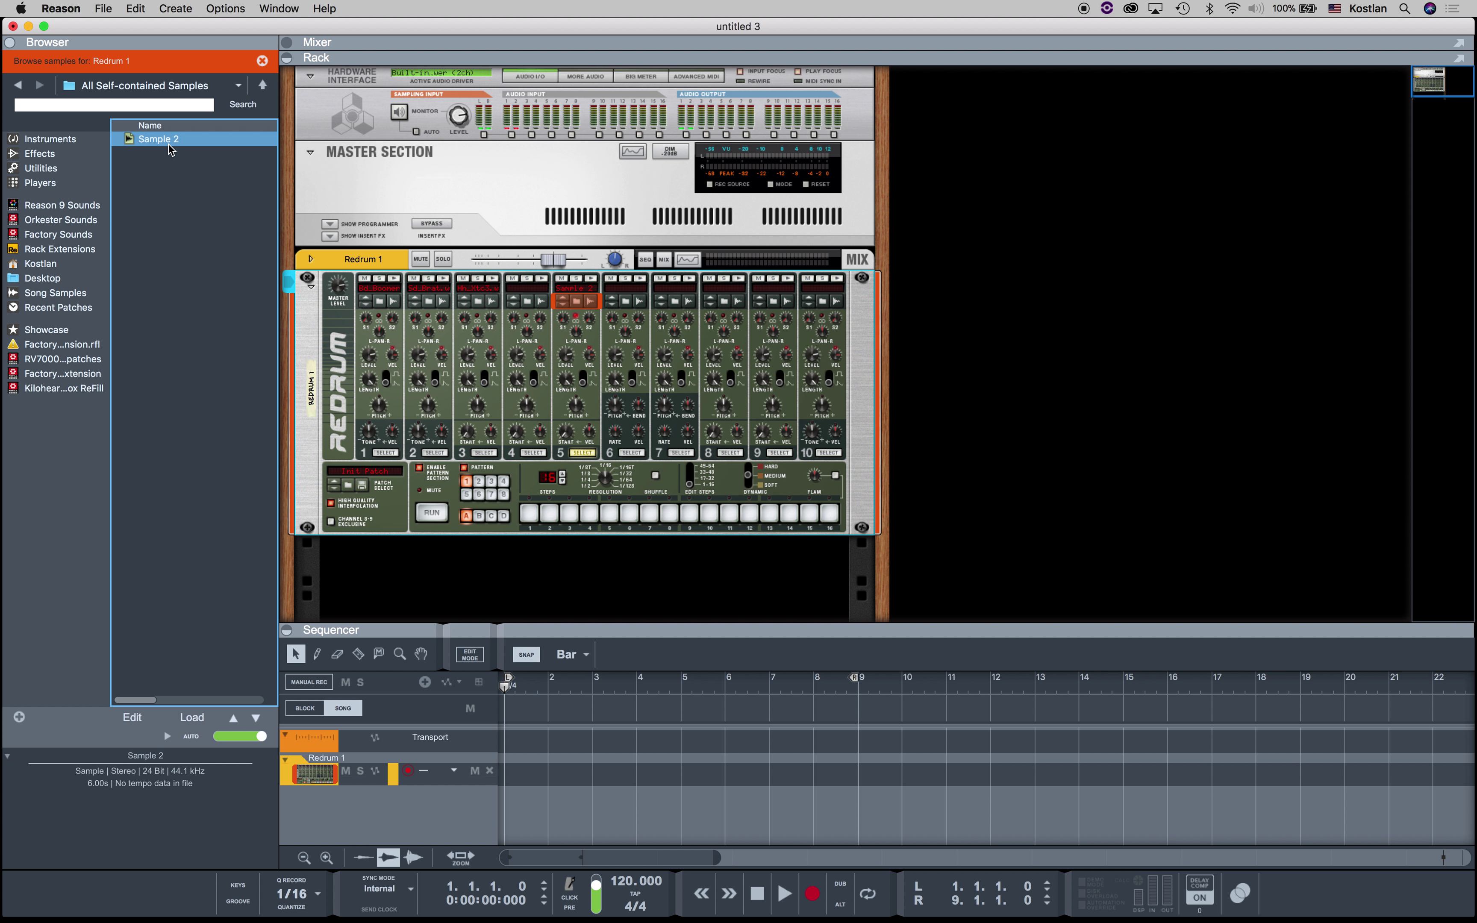
right_click(169, 144)
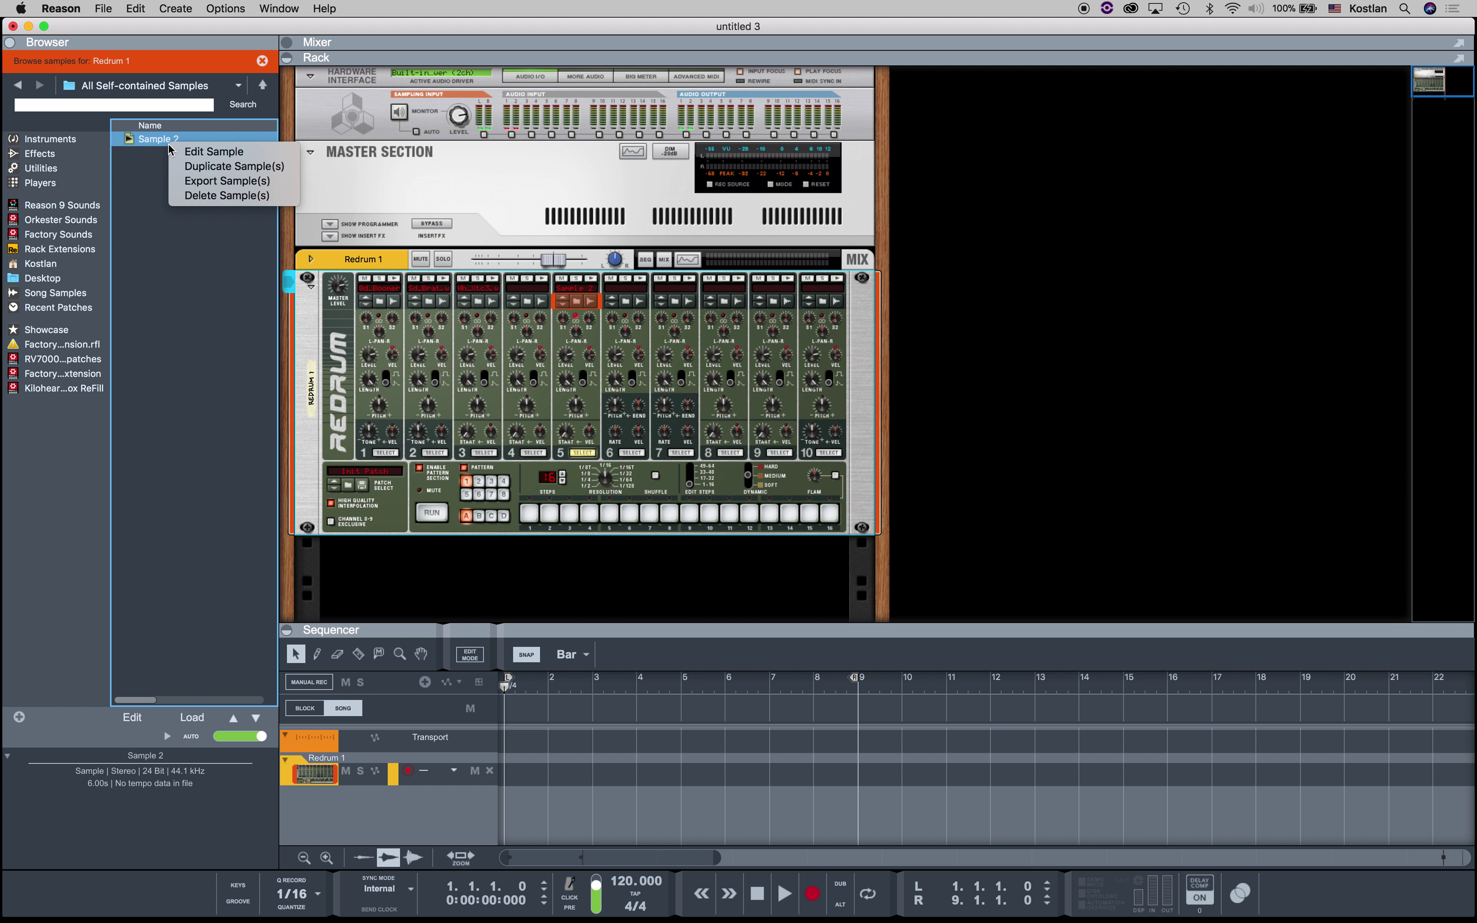
left_click(215, 152)
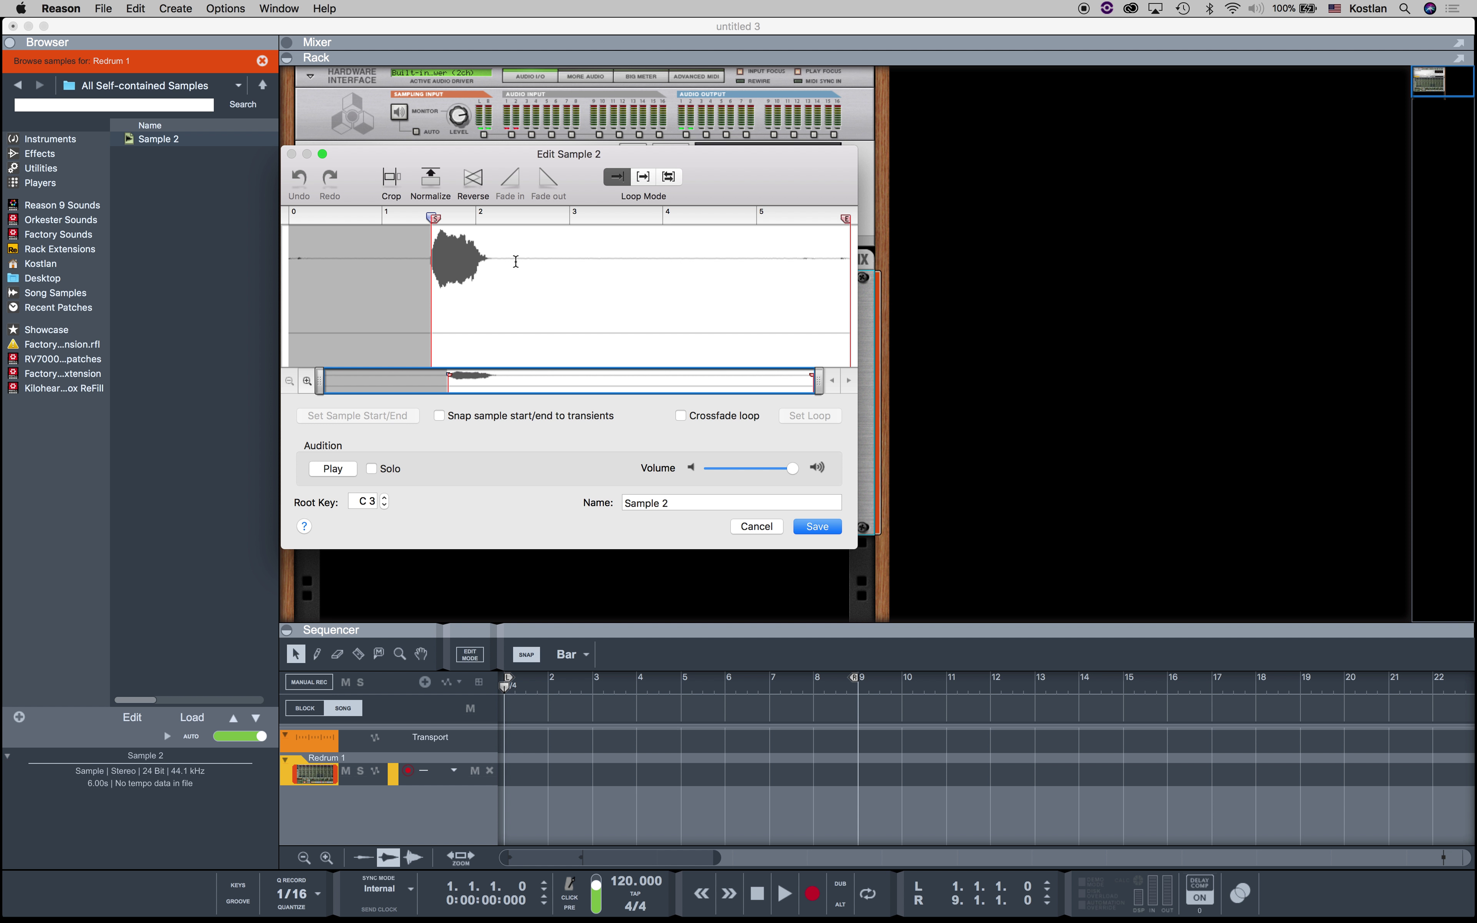
left_click_drag(504, 261, 817, 266)
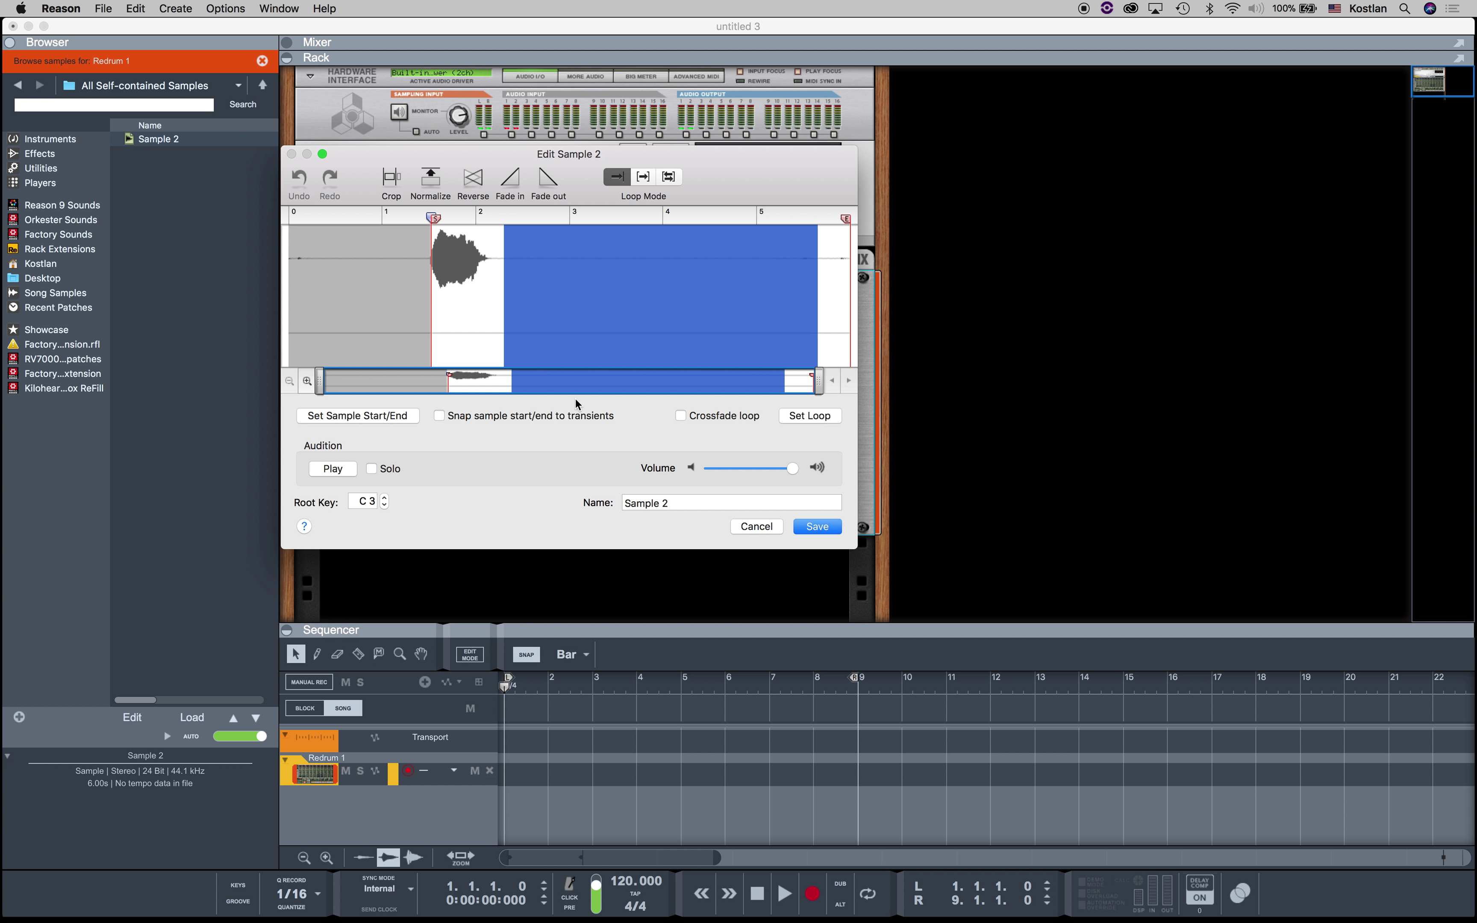
left_click(699, 276)
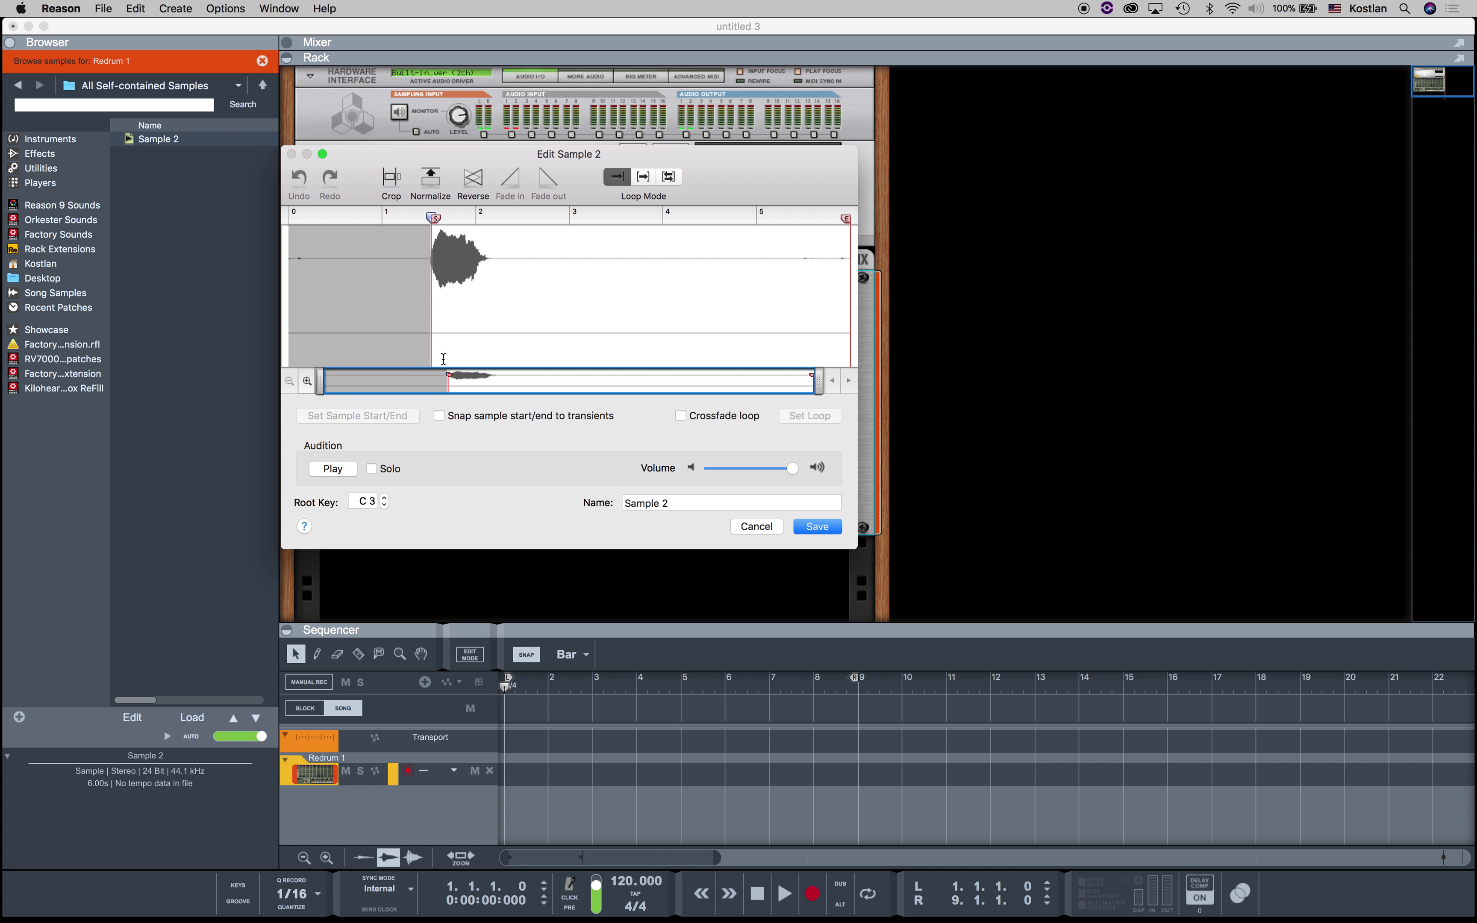
left_click(325, 471)
left_click_drag(848, 221, 487, 215)
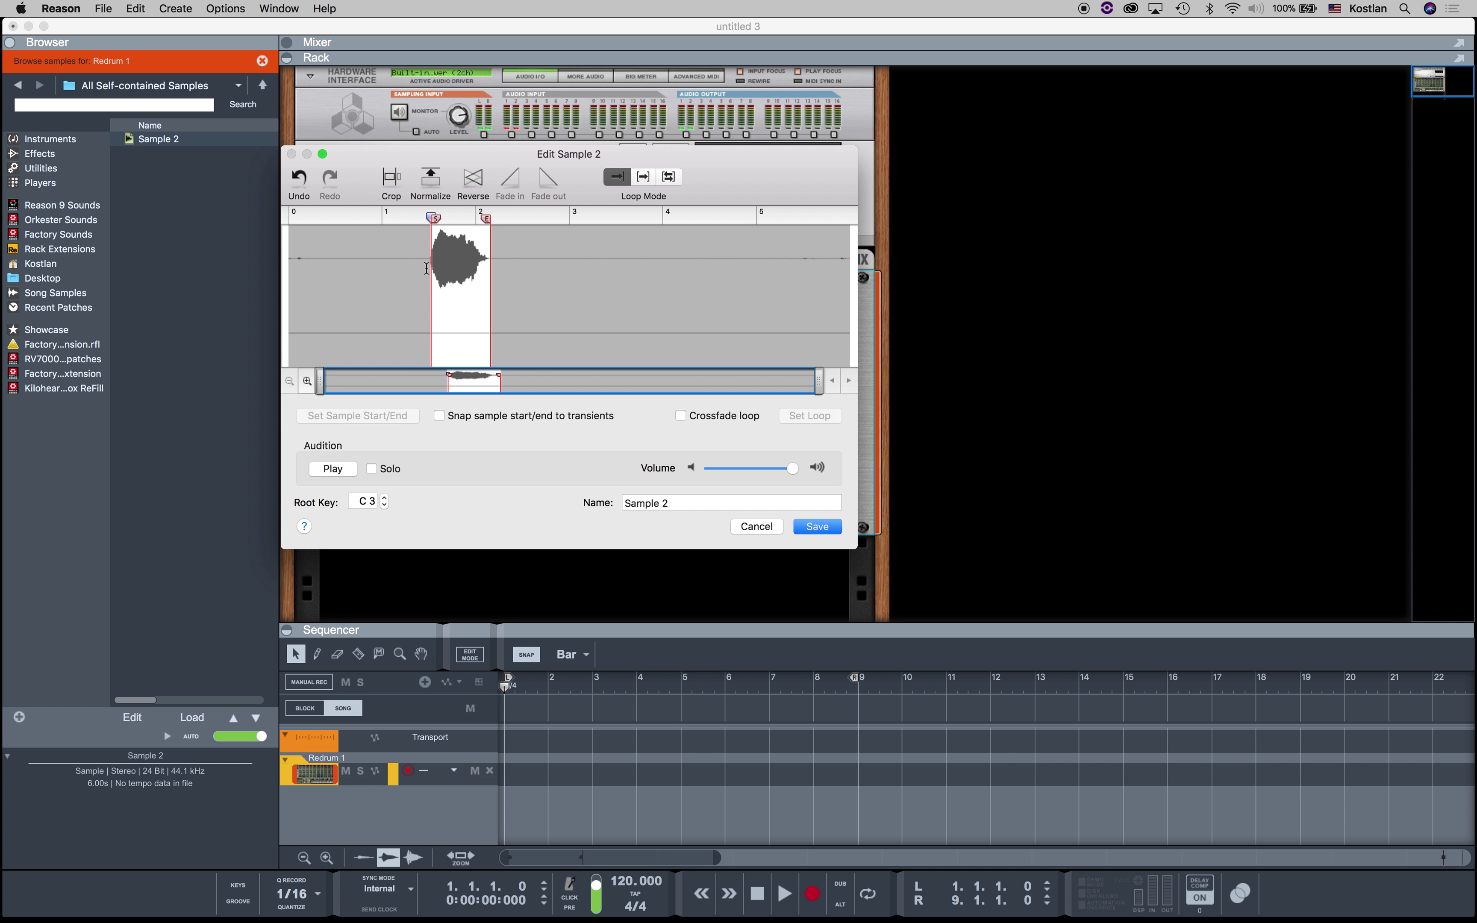
- Move Sample 2's start marker to about 1.51, slightly before the waveform begins
left_click(306, 380)
left_click(306, 380)
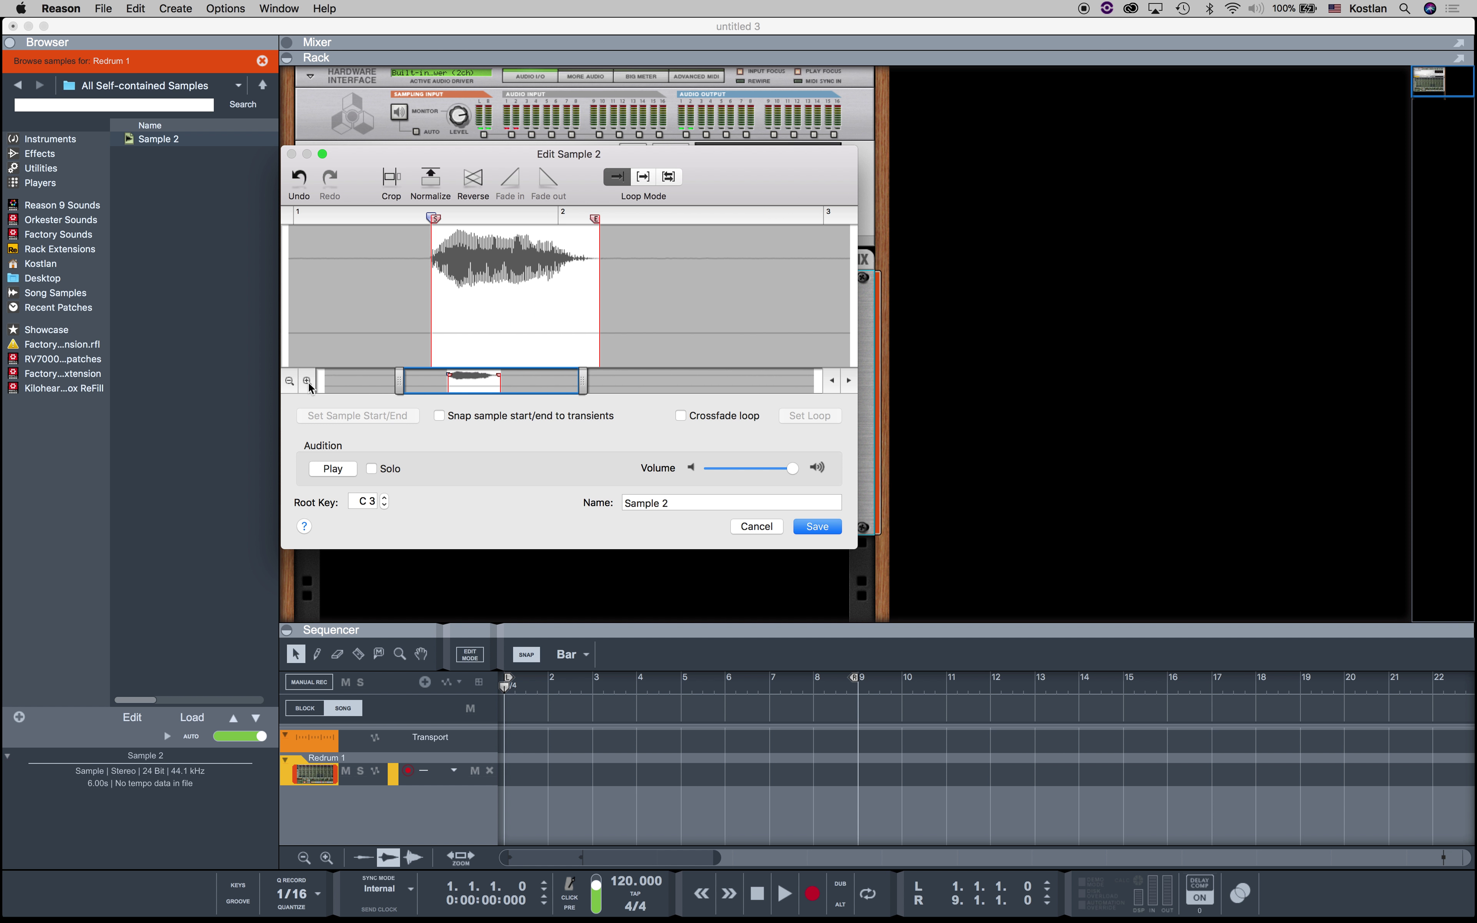
left_click(306, 380)
left_click(306, 380)
left_click(307, 381)
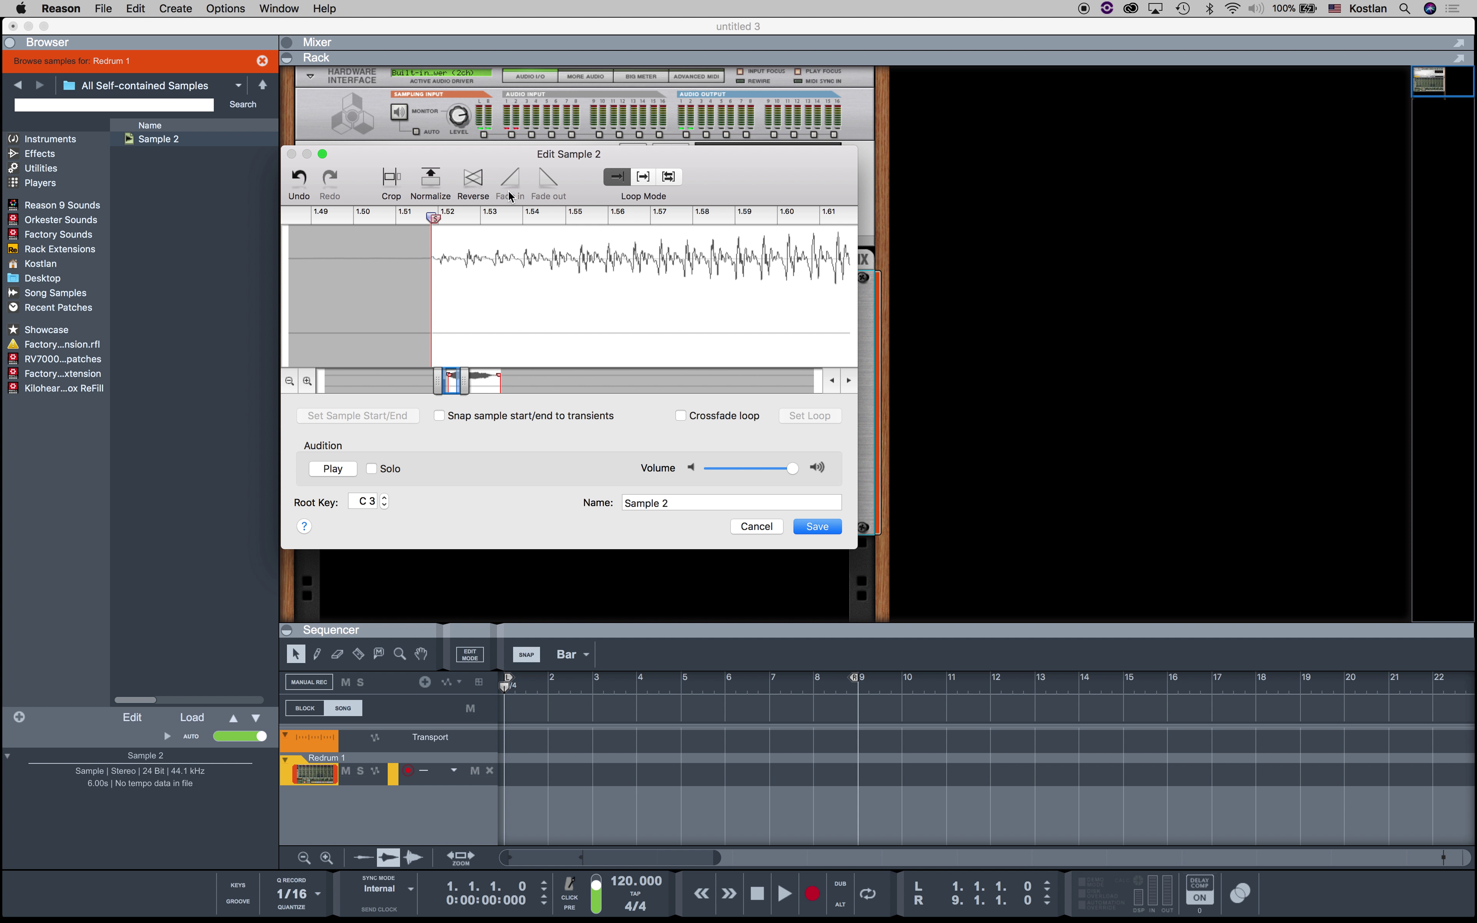
mouse_move(434, 217)
left_mouse_down()
mouse_move(400, 218)
mouse_move(402, 250)
mouse_move(432, 253)
left_mouse_up()
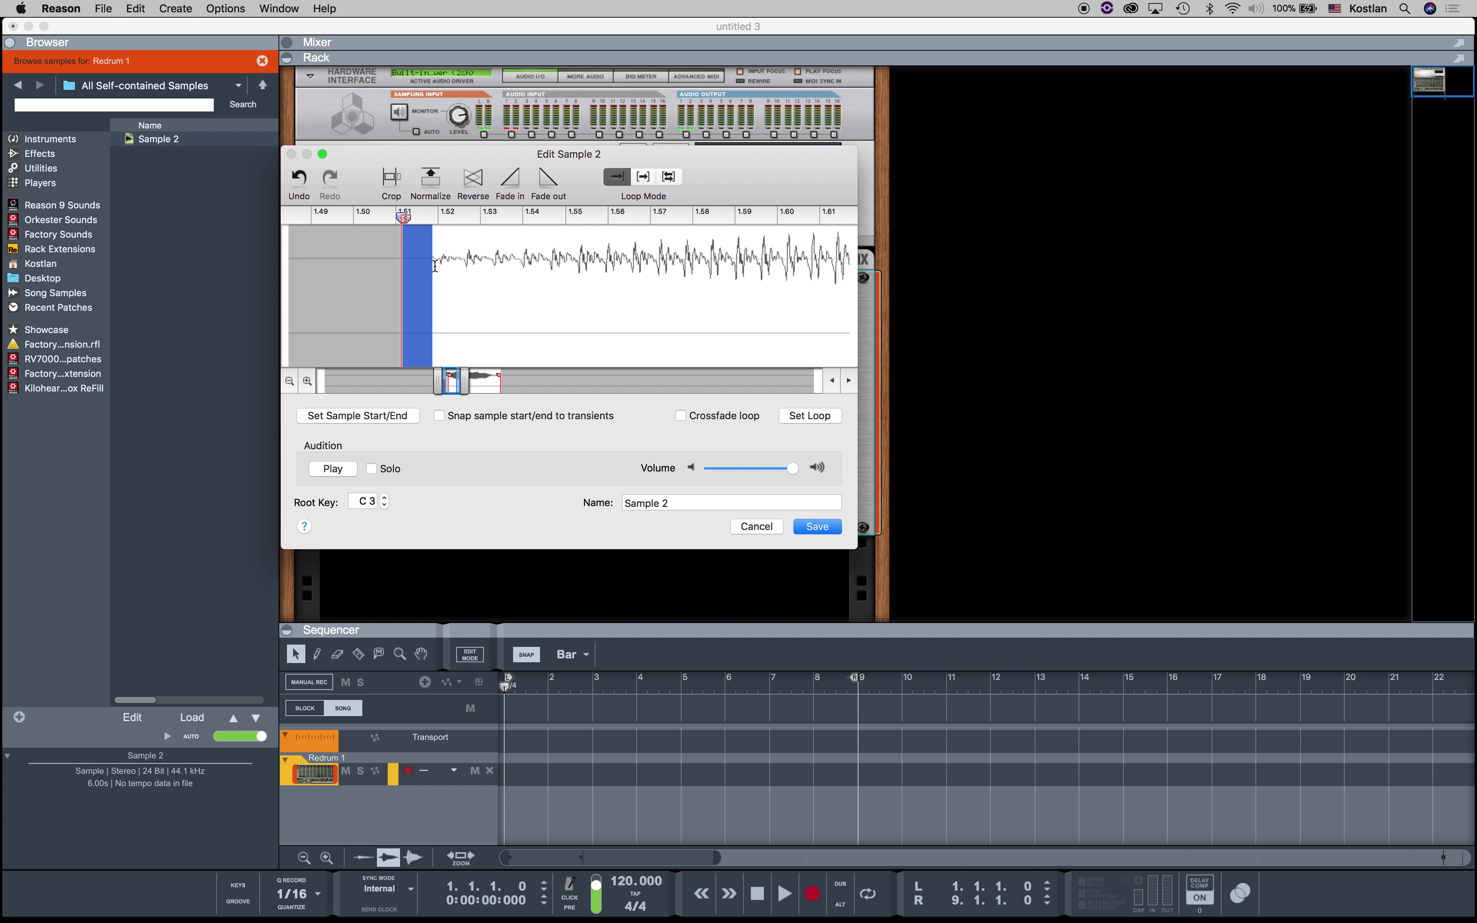
left_click(433, 266)
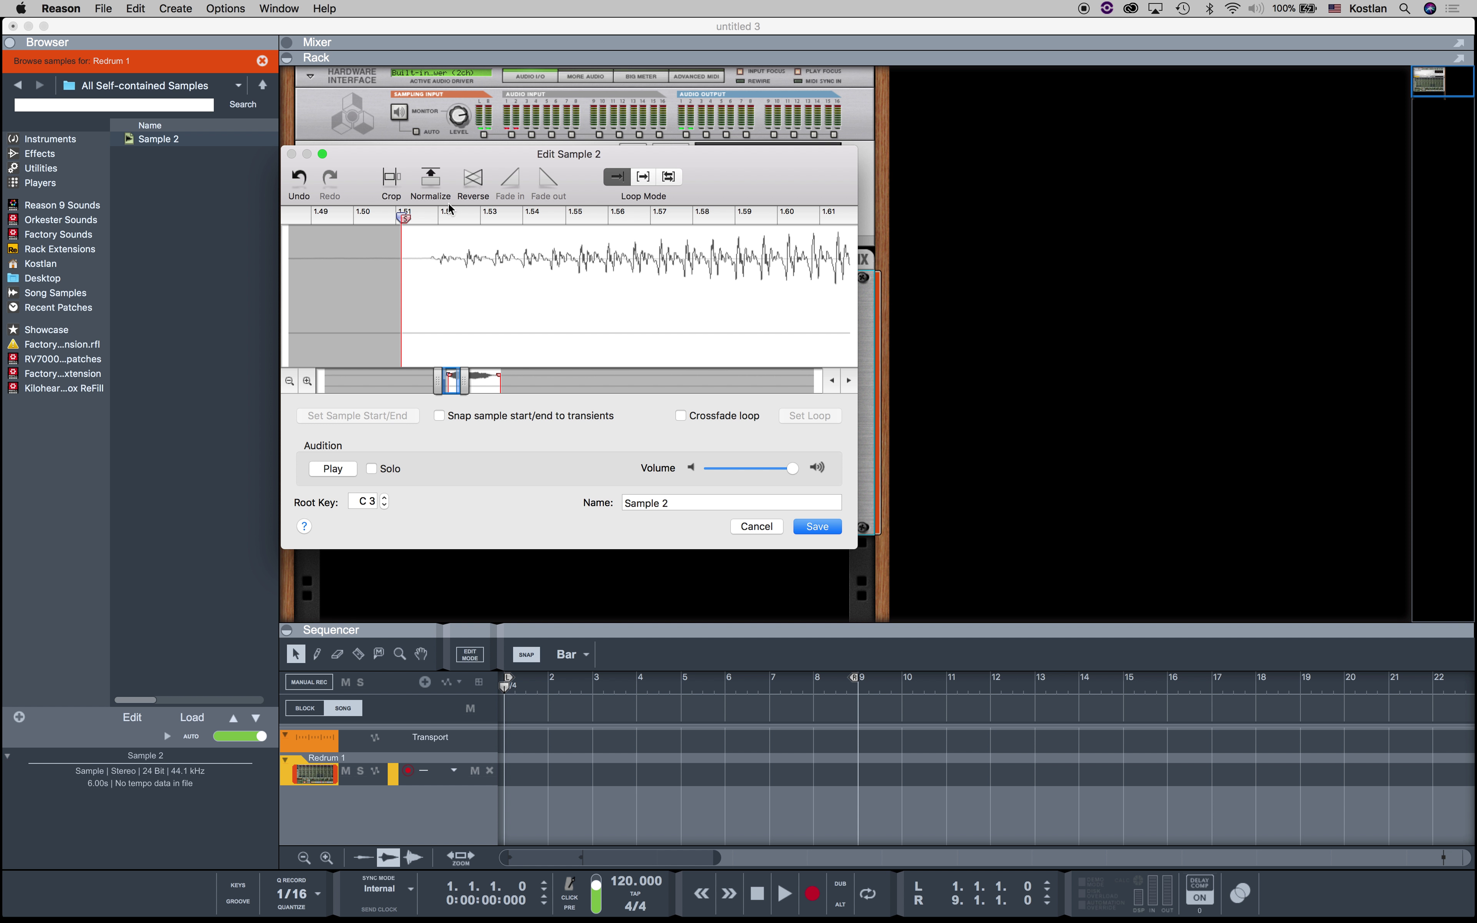
- Reposition the Edit Sample window and move Sample 2's start marker to about 1.517, where the waveform begins
left_click_drag(830, 160, 1396, 94)
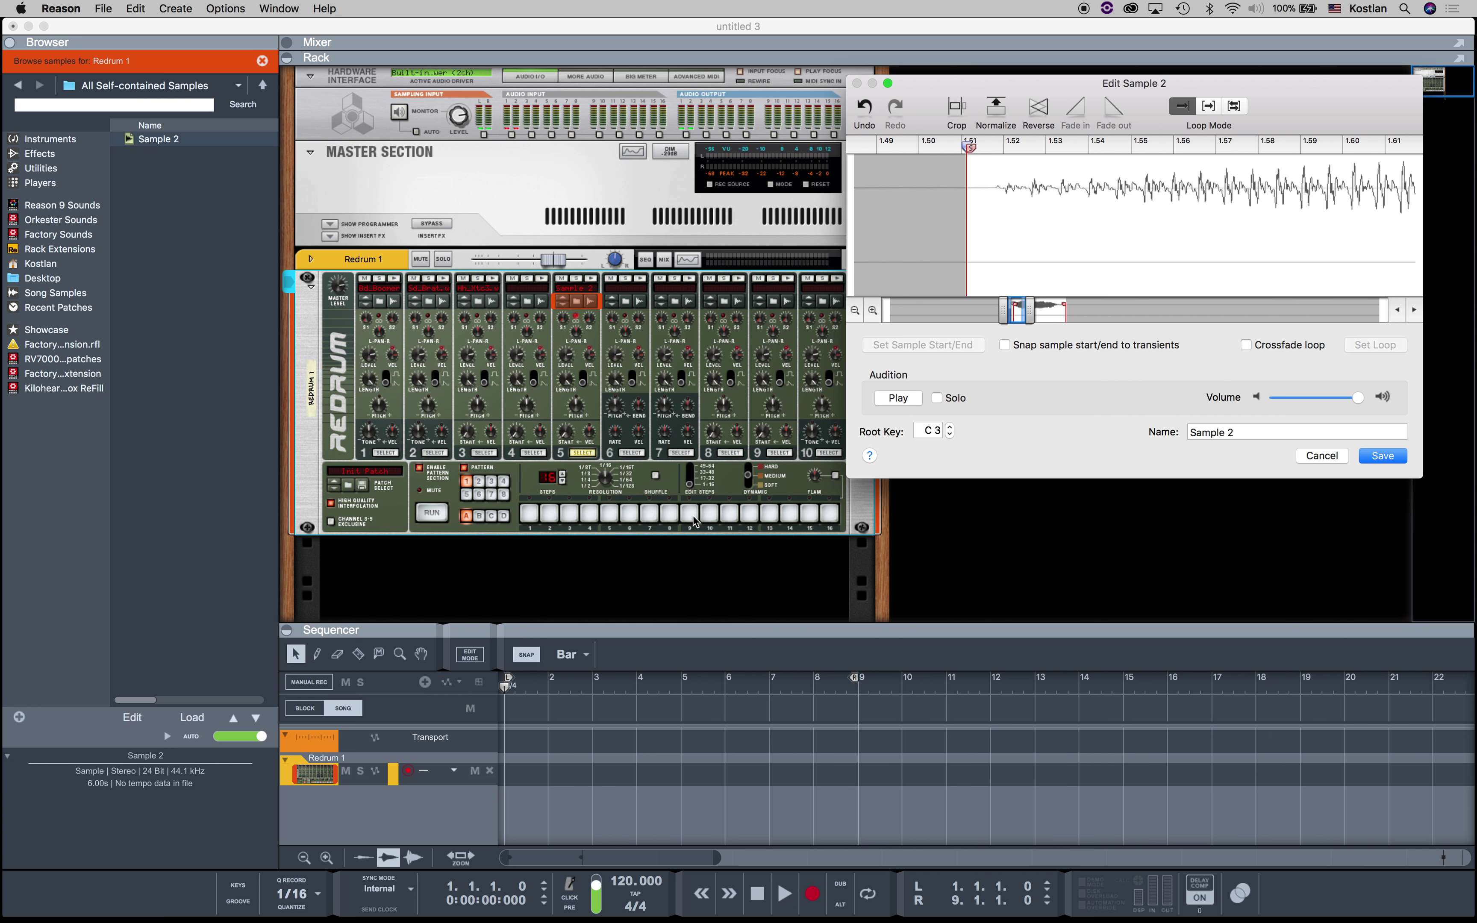
left_click_drag(1345, 98, 1141, 97)
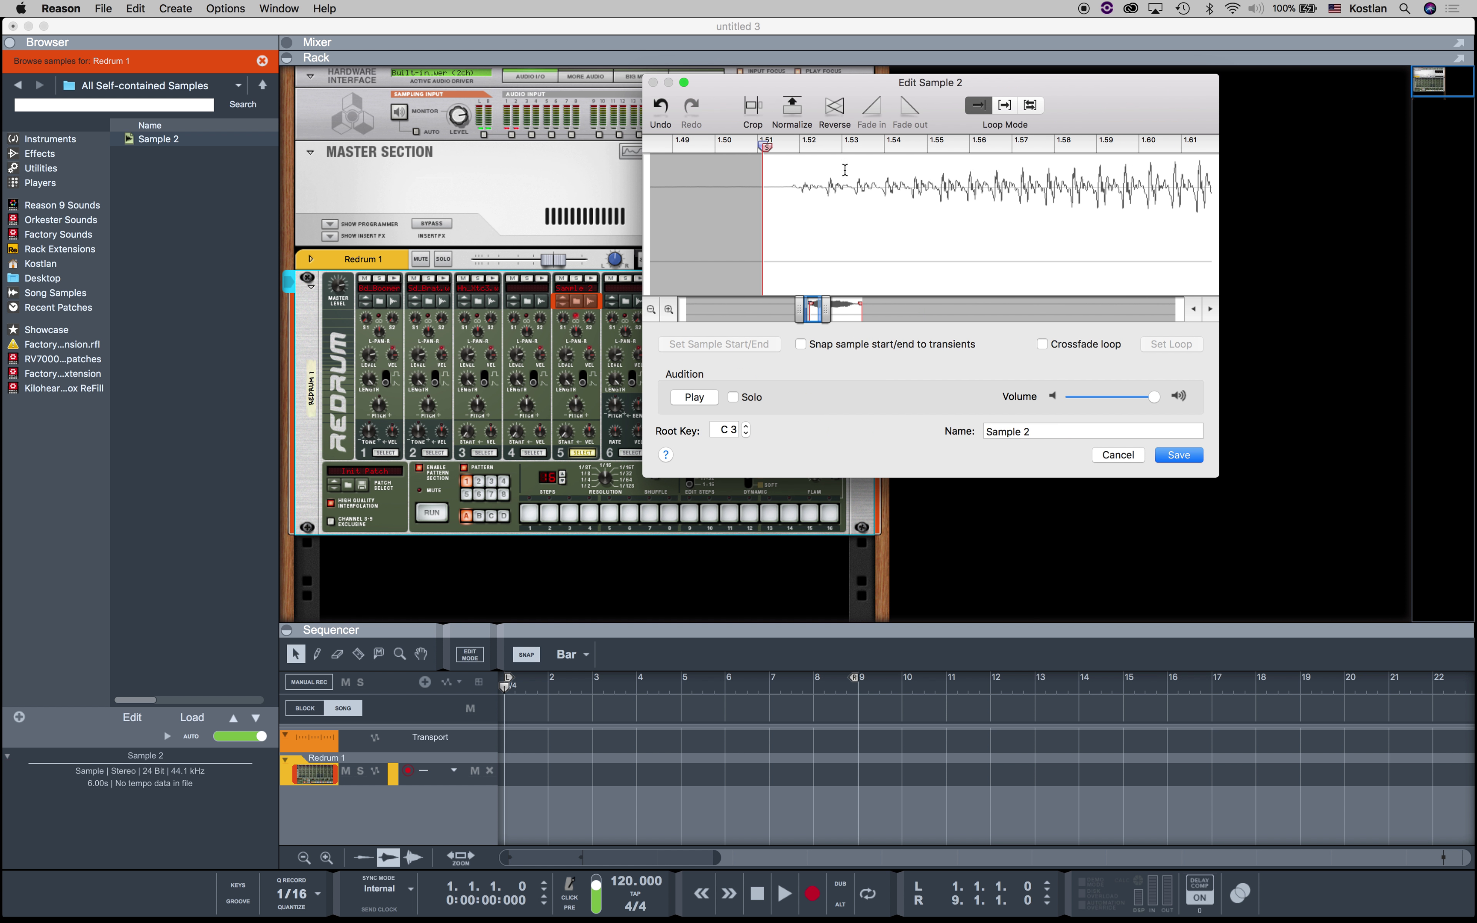
mouse_move(795, 186)
left_mouse_down()
mouse_move(752, 188)
mouse_move(765, 188)
left_mouse_up()
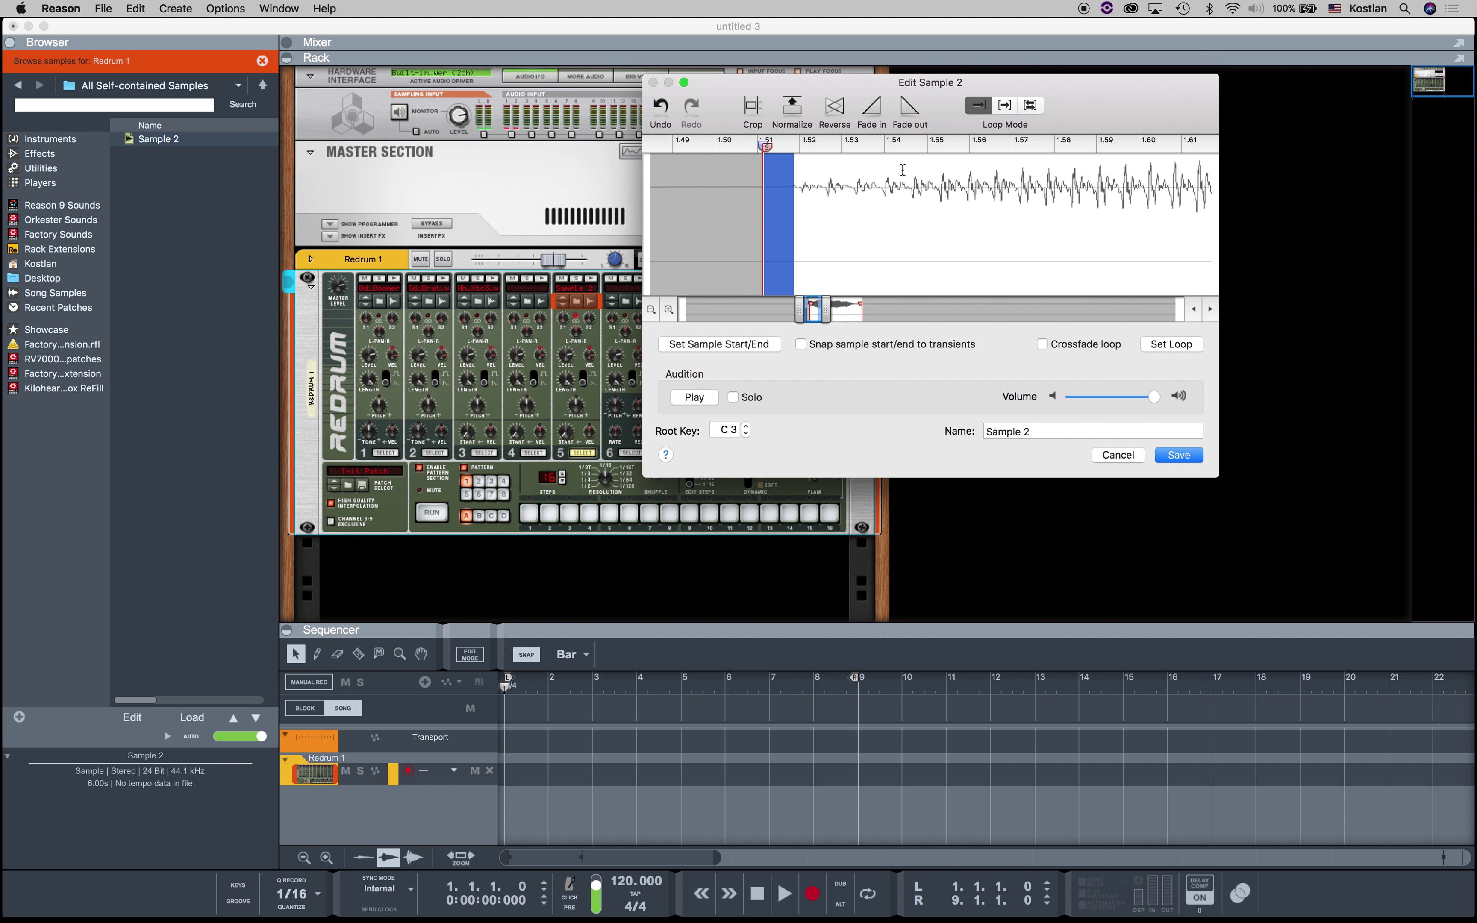
left_click(790, 191)
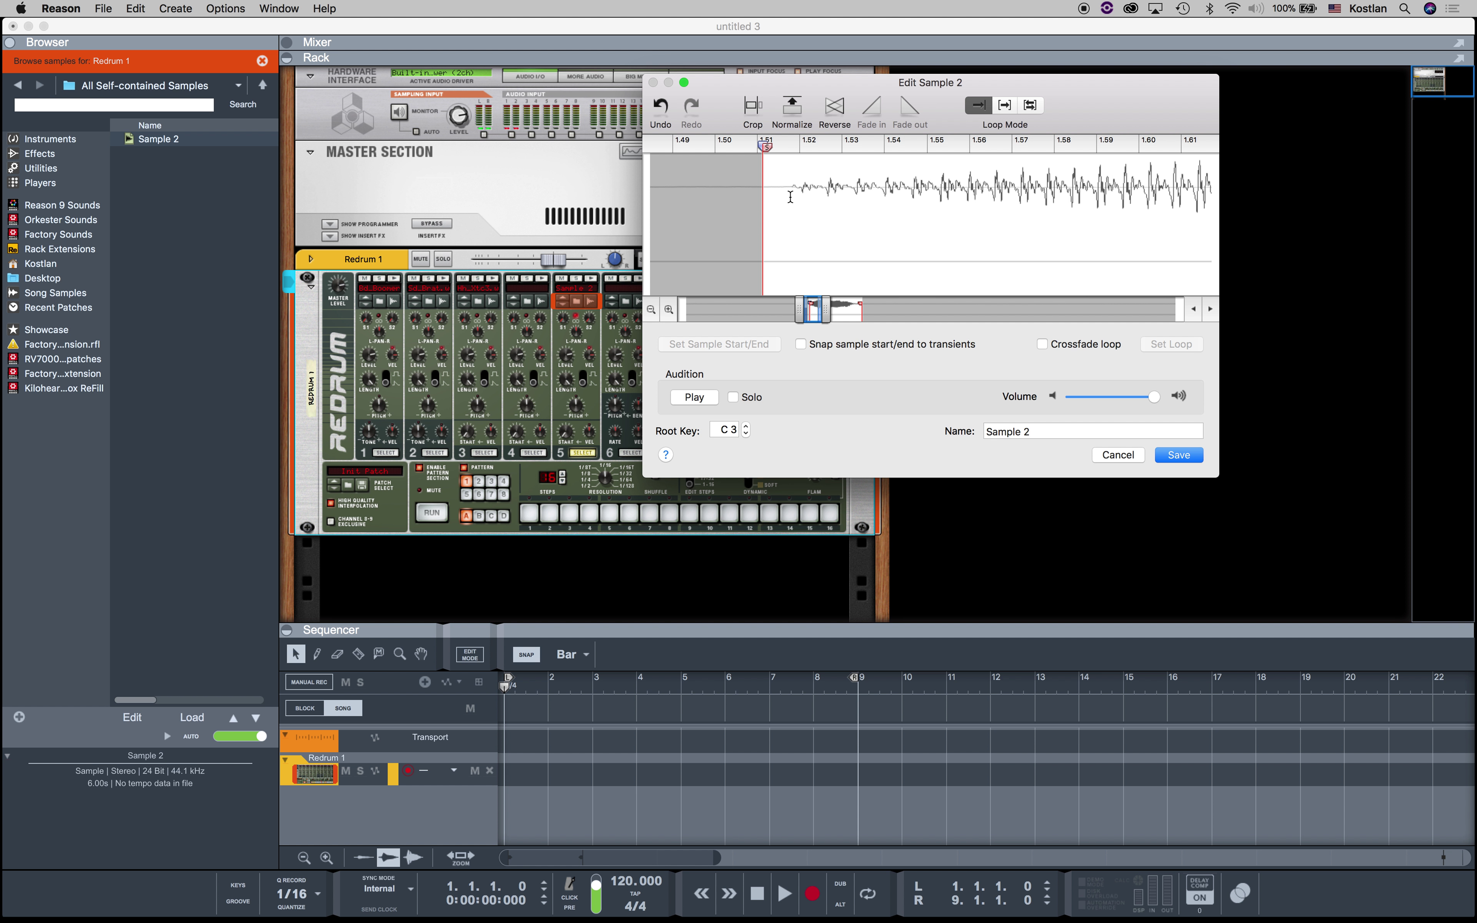
left_click_drag(766, 147, 794, 146)
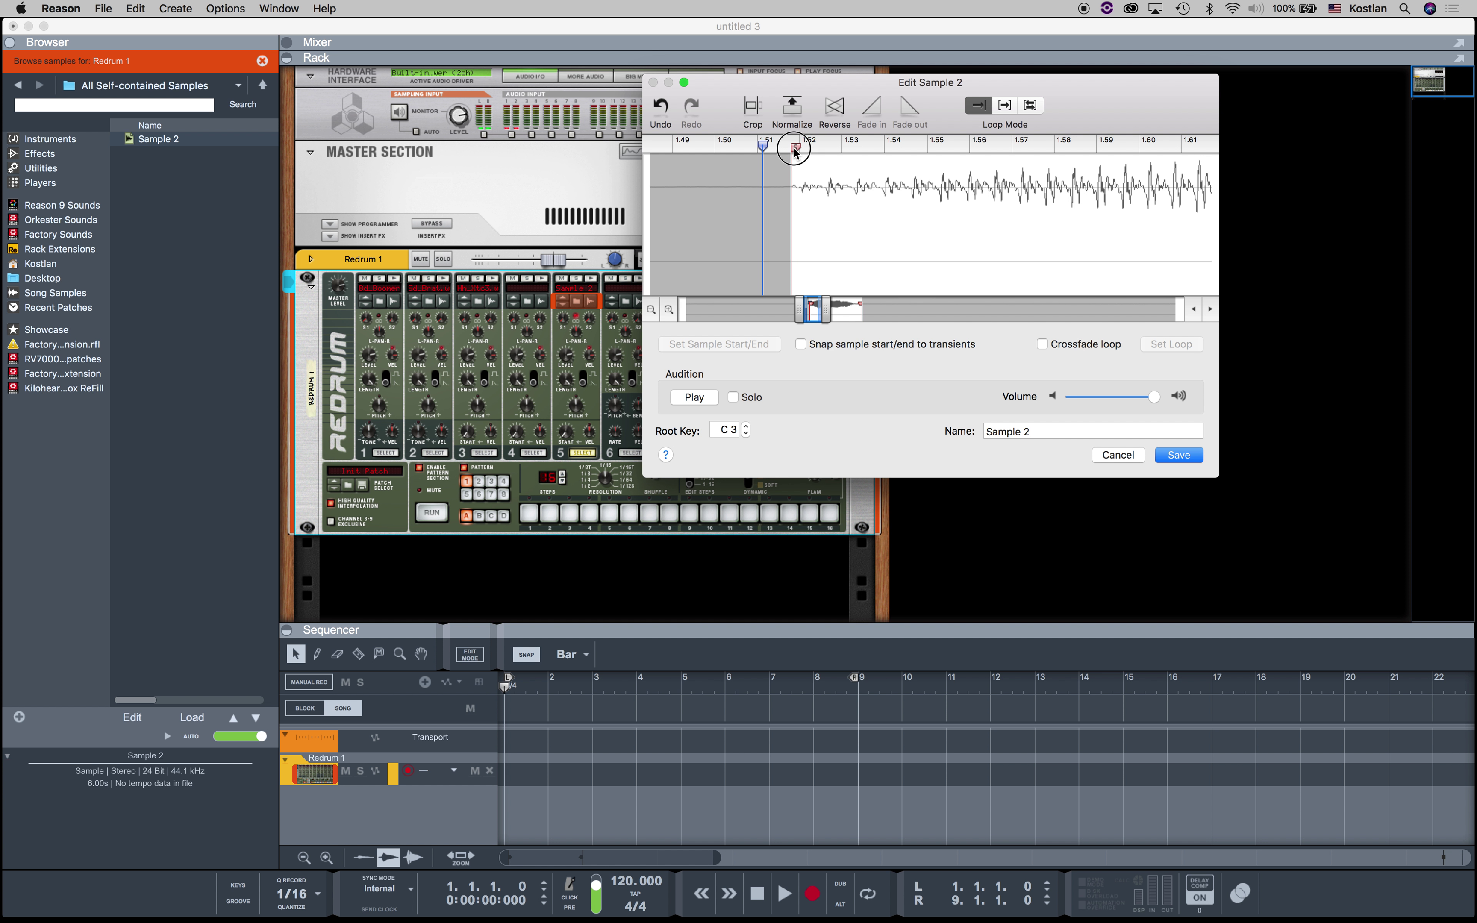
- Refine Sample 2's start marker at high magnification to about 1.518, right at the waveform's onset
left_click(670, 309)
left_click(669, 309)
left_click(670, 309)
left_click(670, 309)
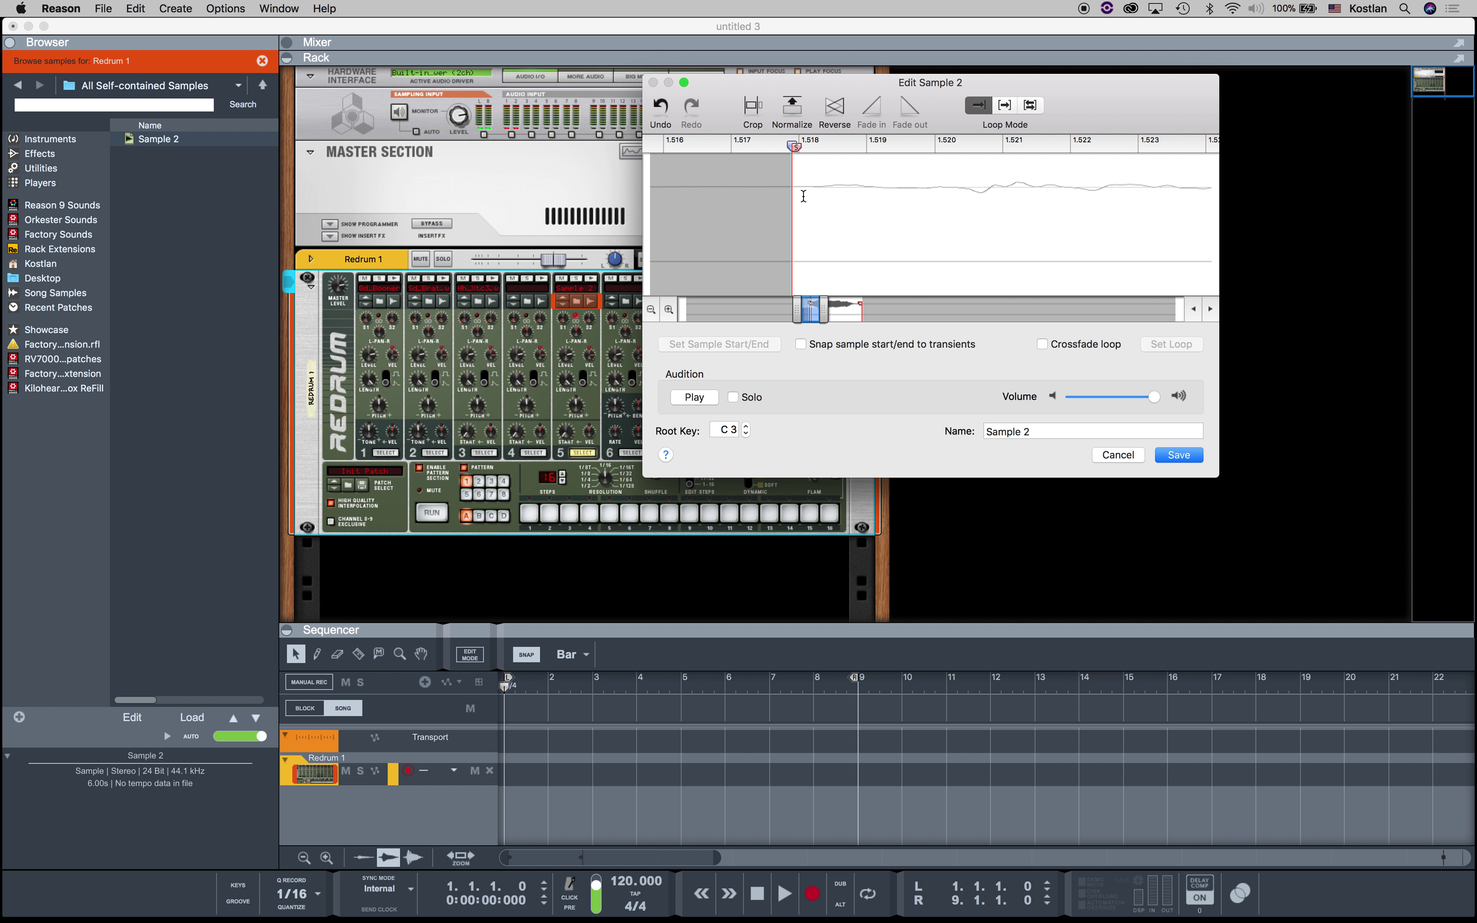
left_click(816, 190)
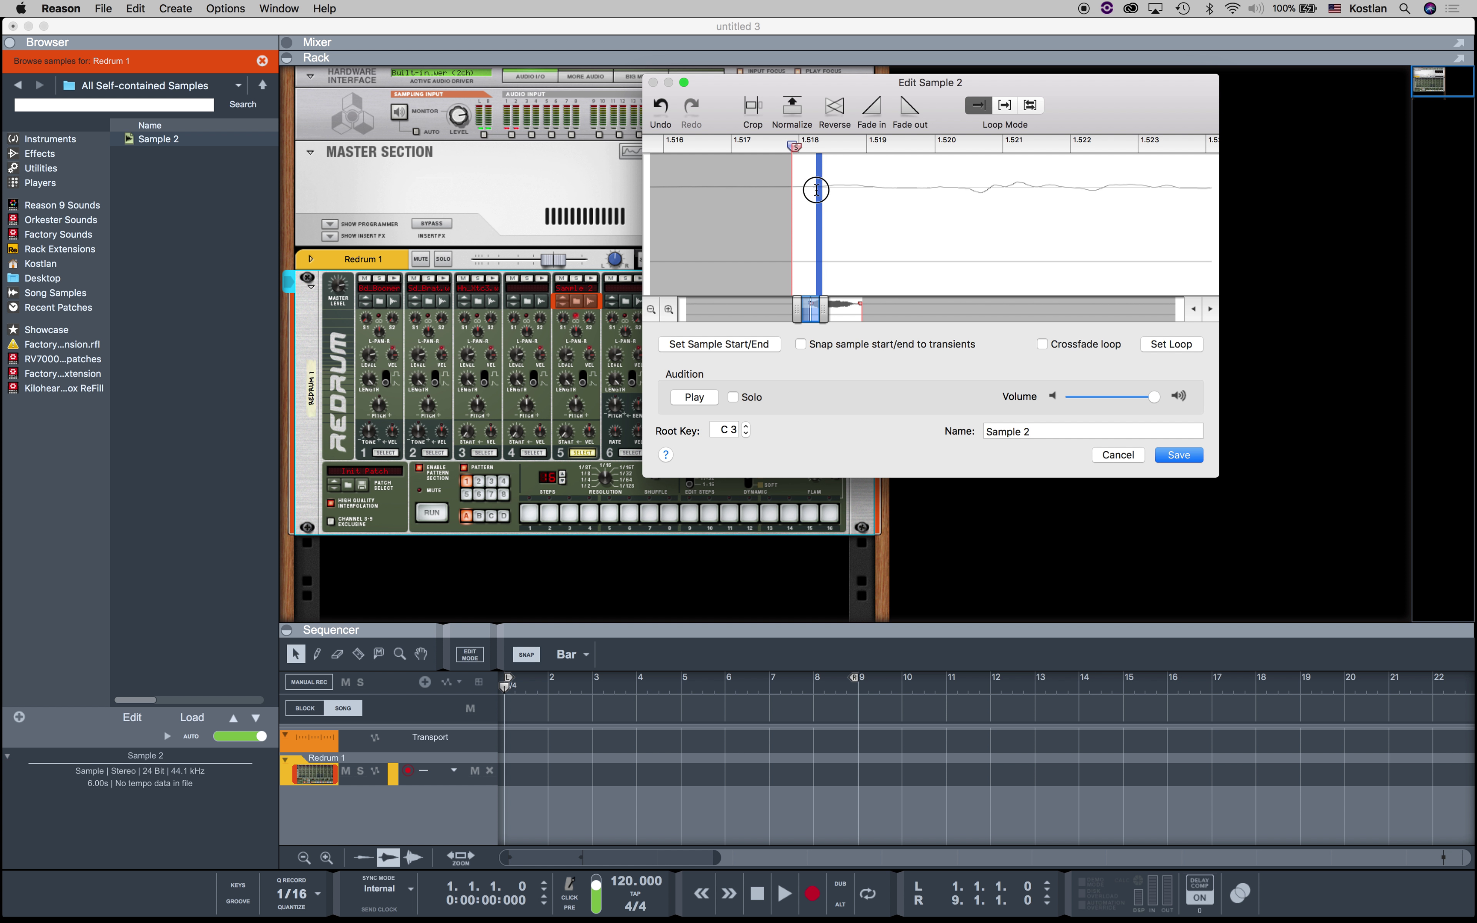
left_click(797, 150)
left_click_drag(796, 149, 815, 147)
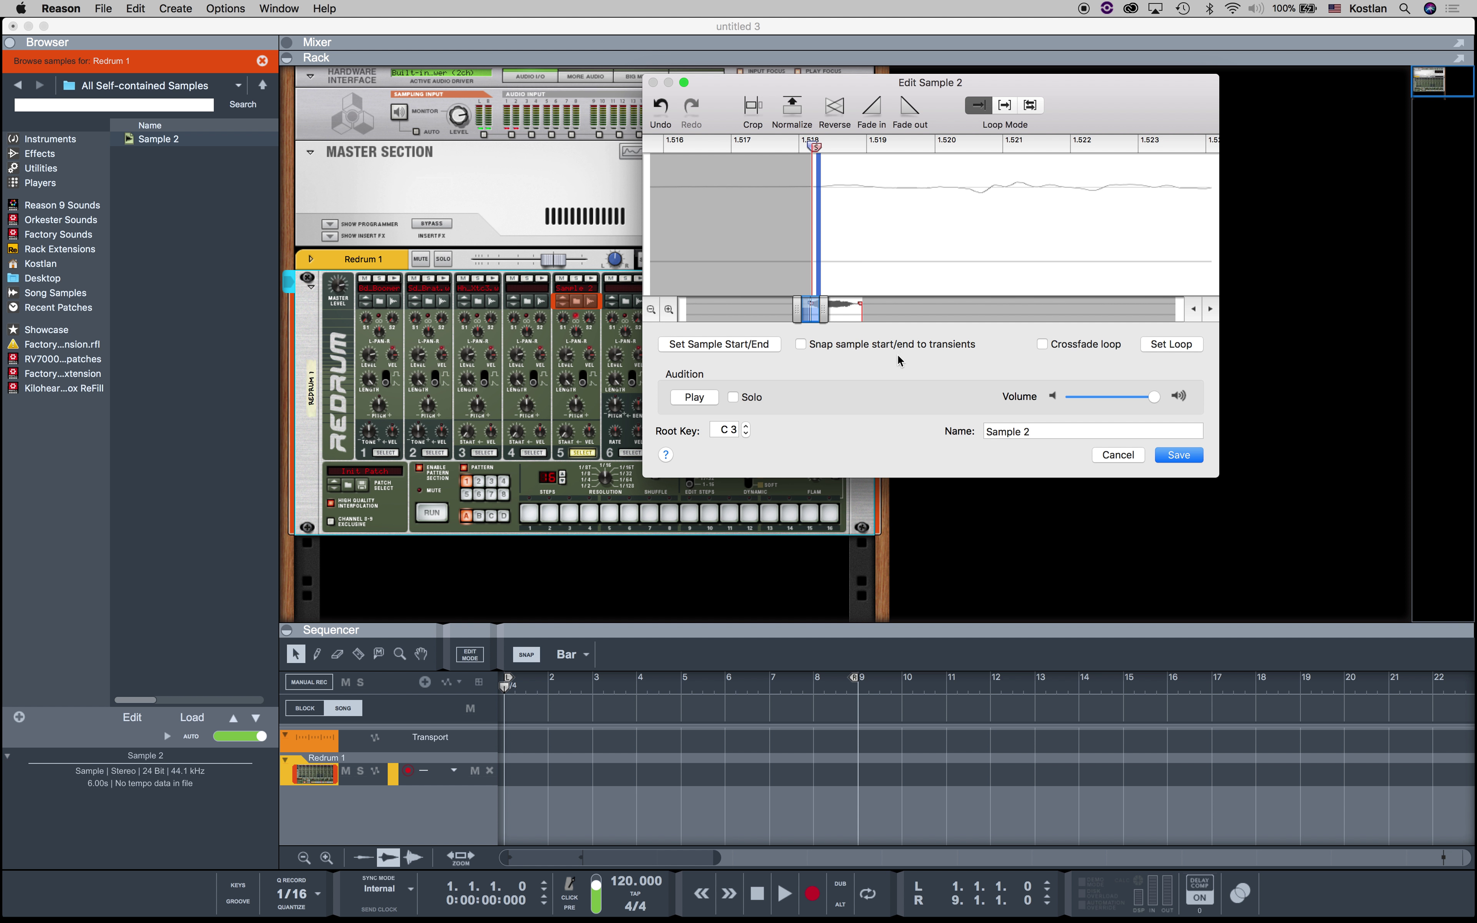
- Rename the sample as uuunn, save the edit, and audition it on Redrum channel 5
left_click_drag(1041, 432, 941, 432)
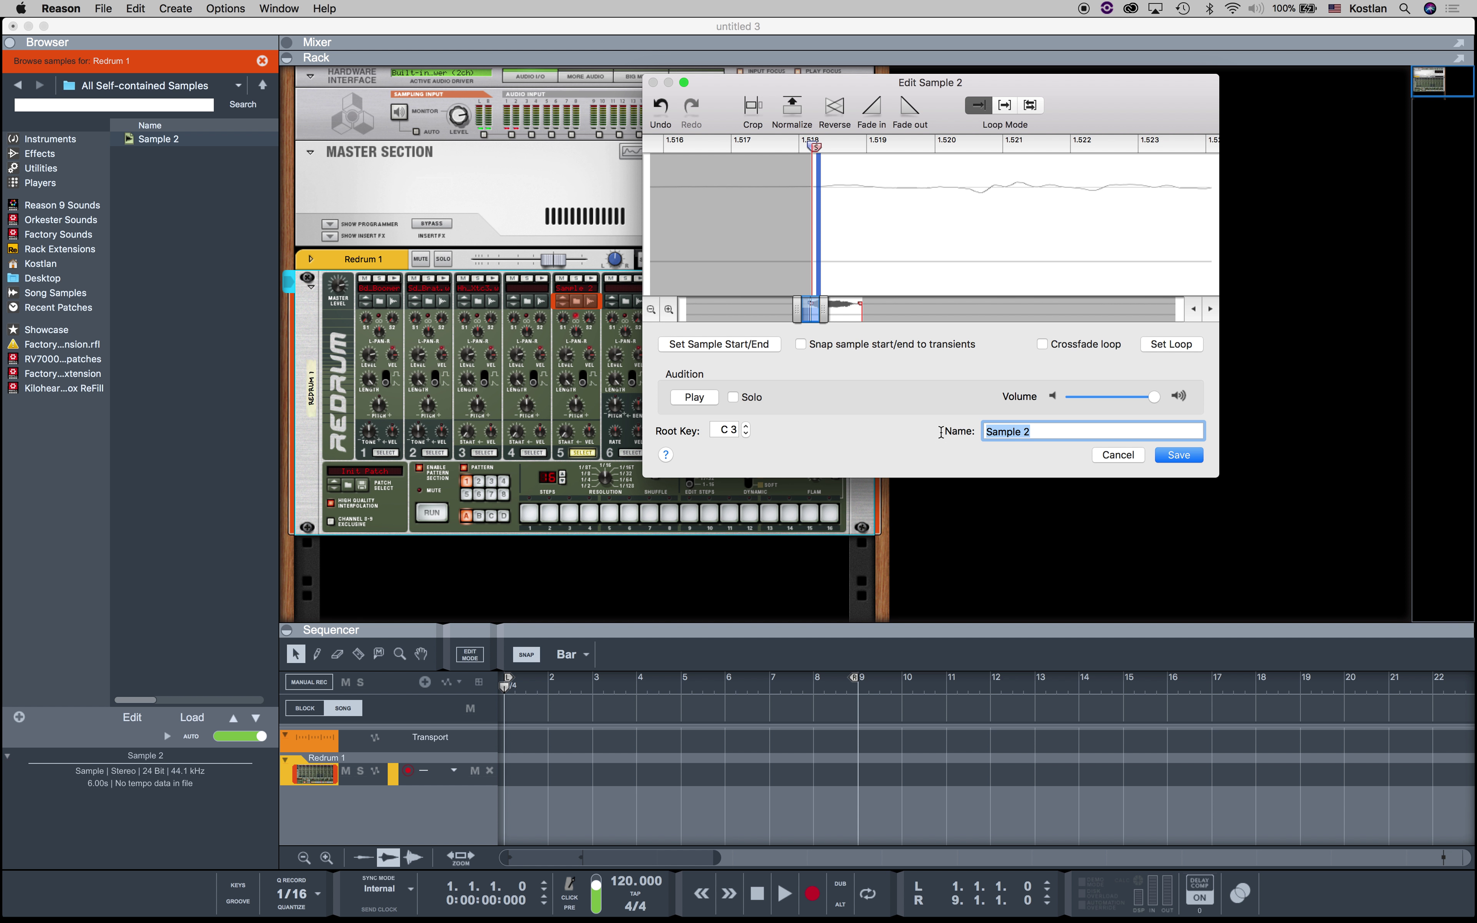
type("uuunn")
left_click(1190, 457)
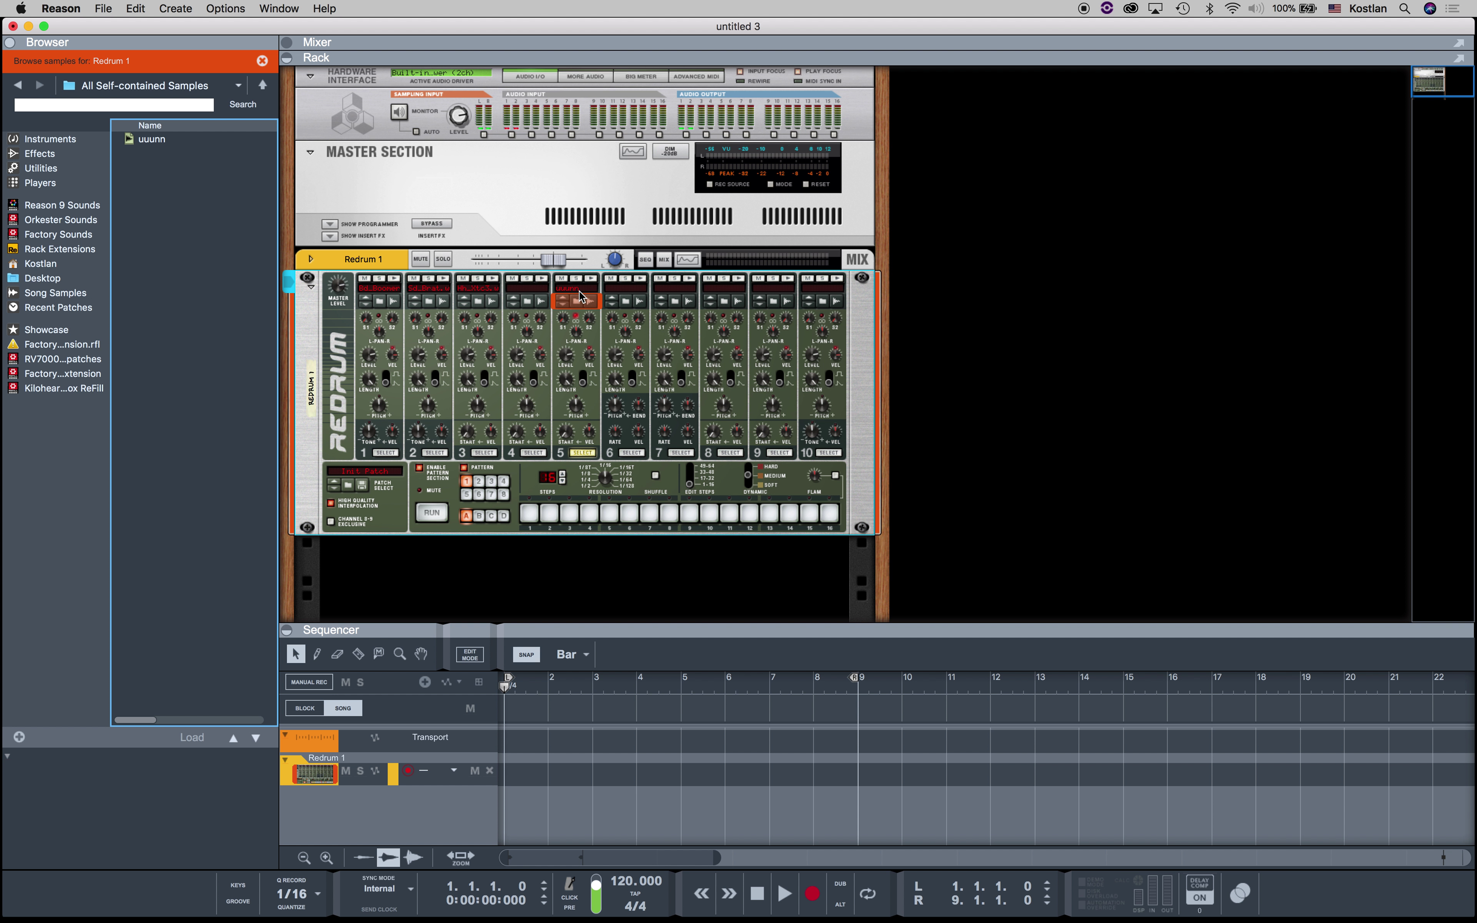
left_click(589, 279)
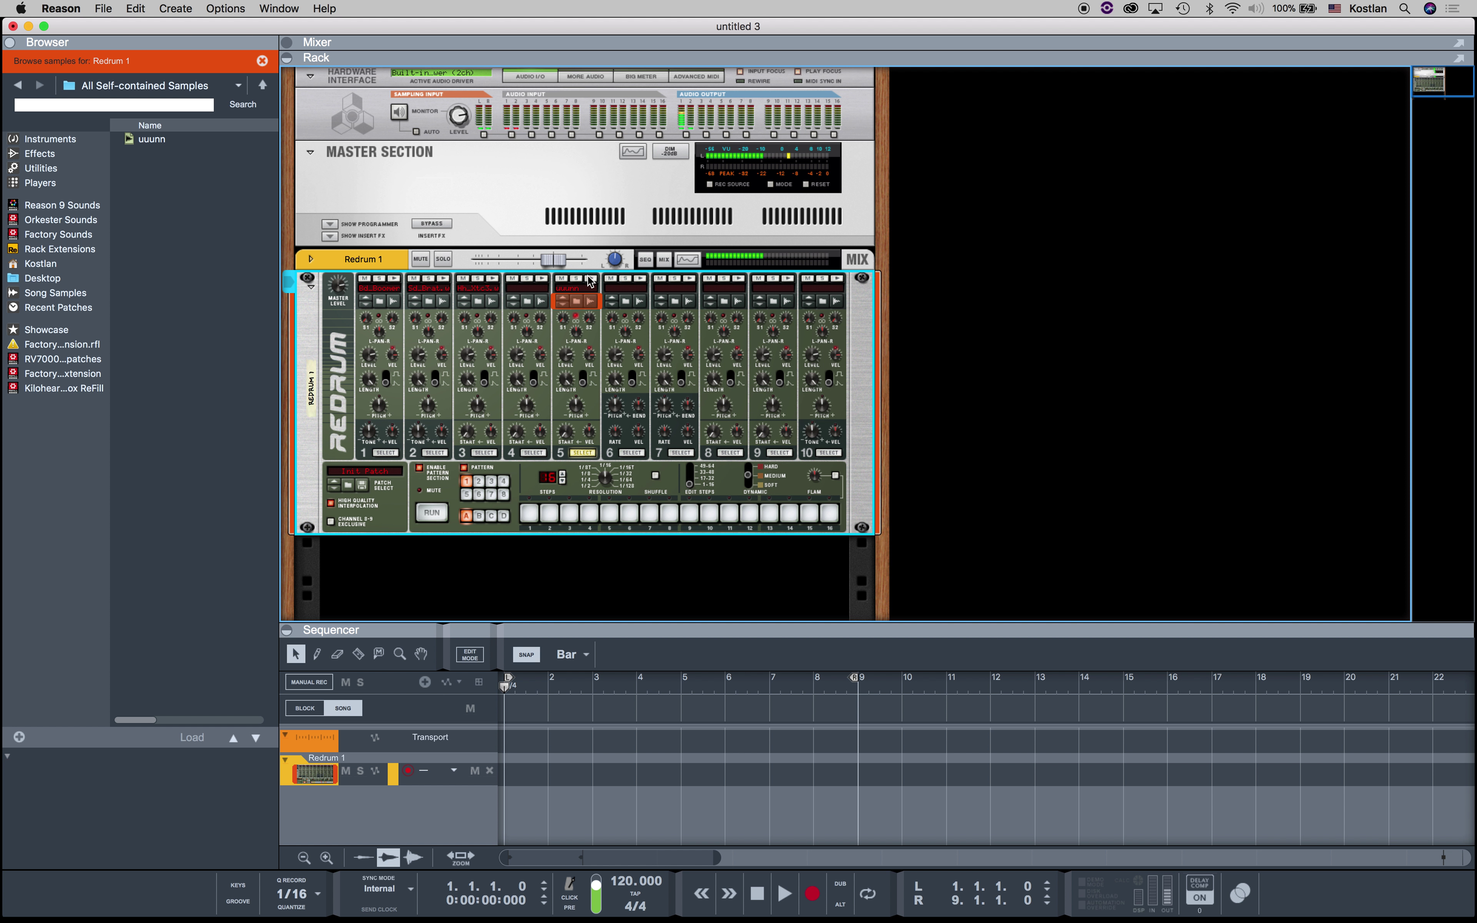